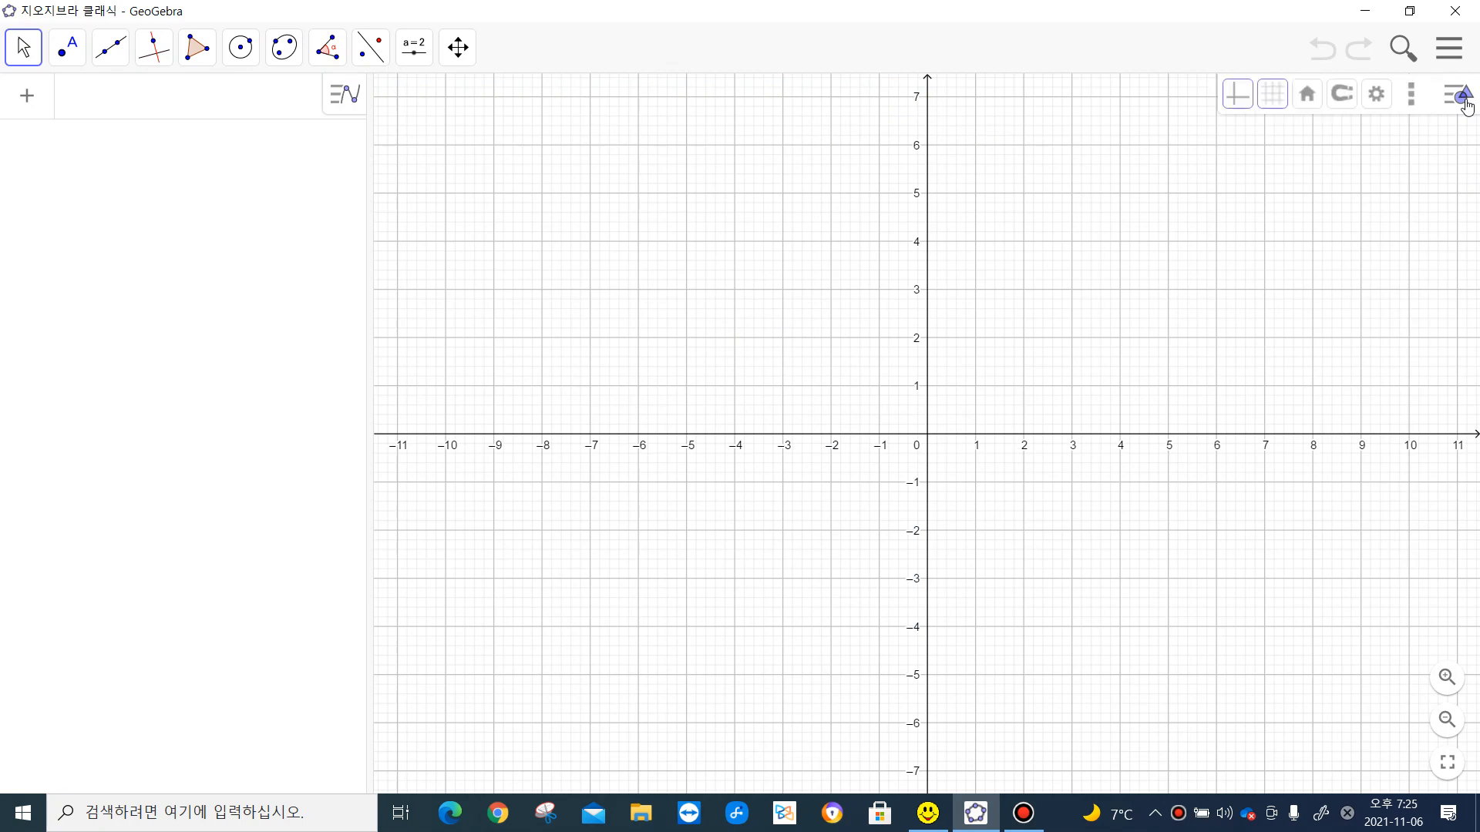
# - Set the global labeling option to show no labels on new objects (새로운 대상에 레이블 보이지 않음)
pyautogui.click(1377, 96)
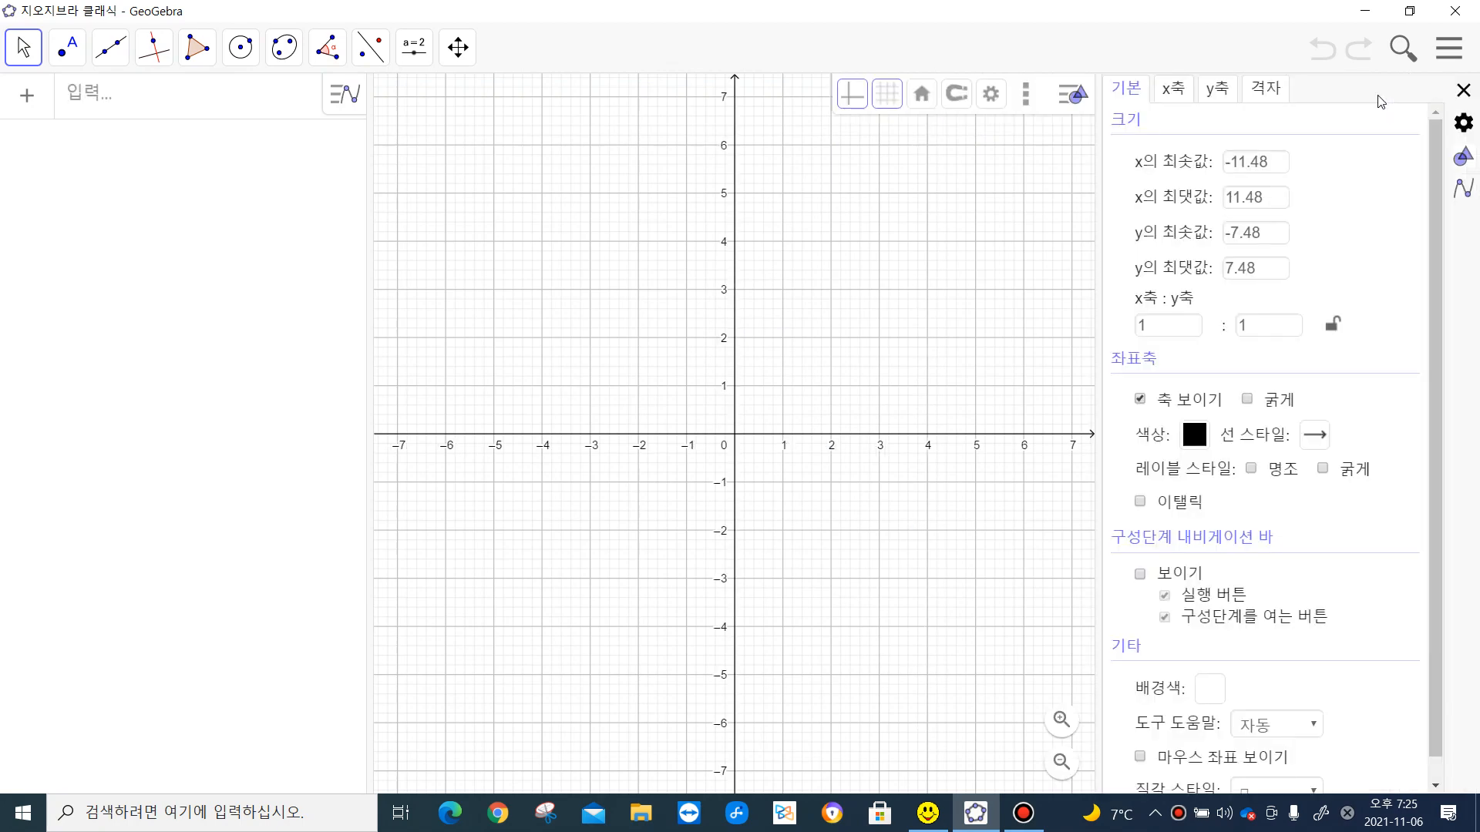
pyautogui.click(1465, 123)
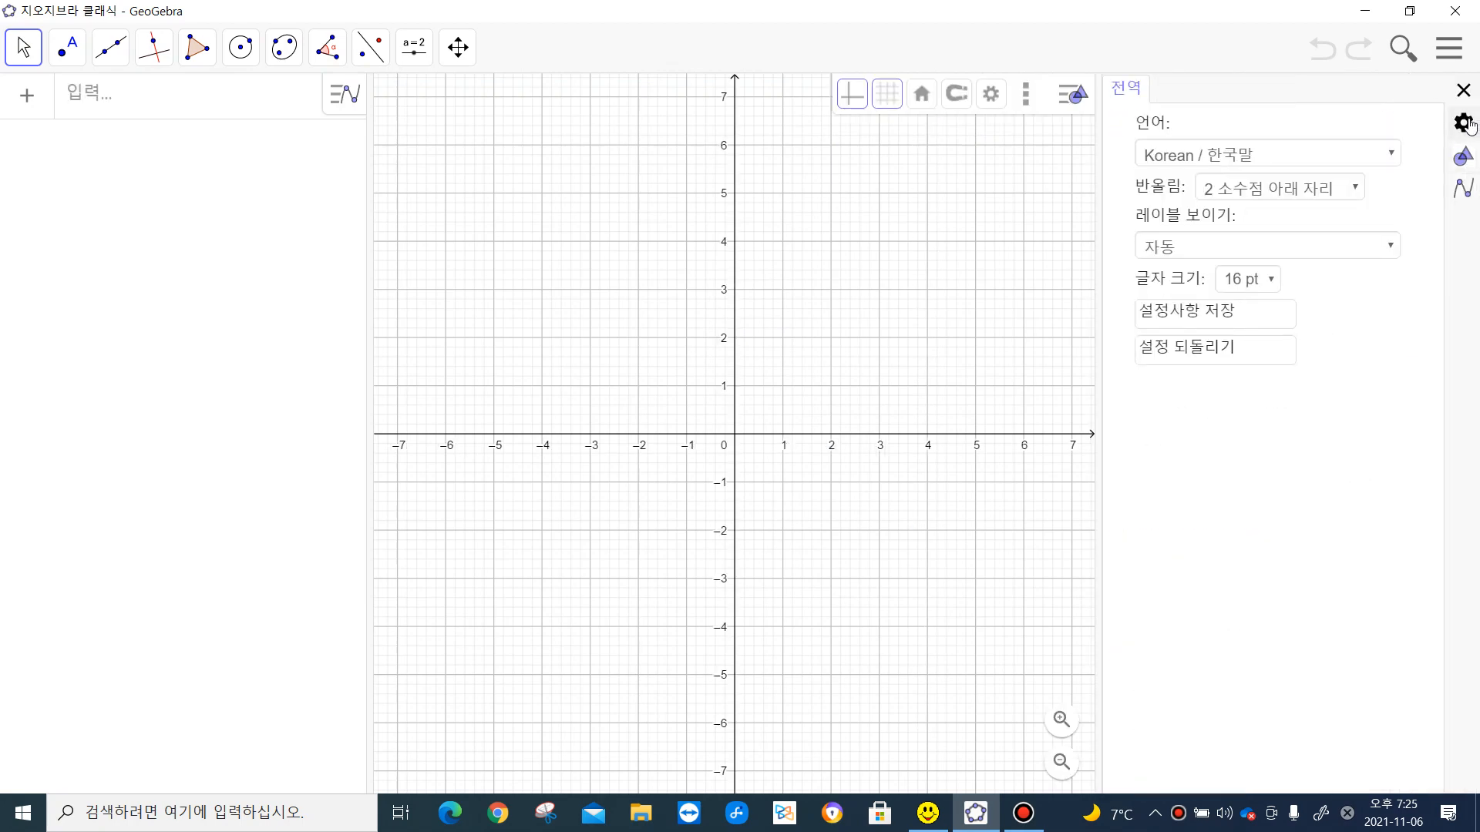
pyautogui.click(1391, 248)
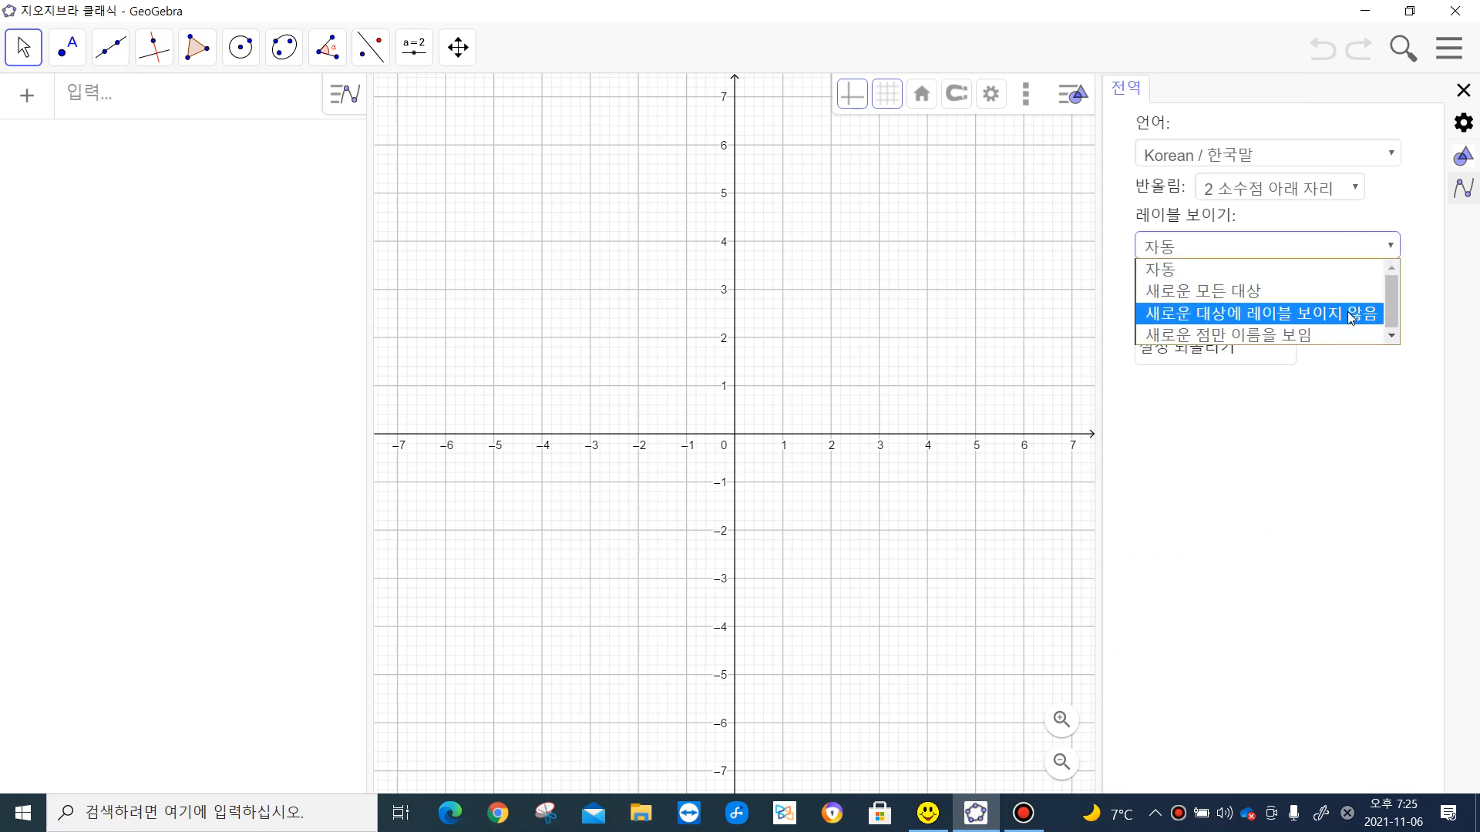
pyautogui.click(1351, 316)
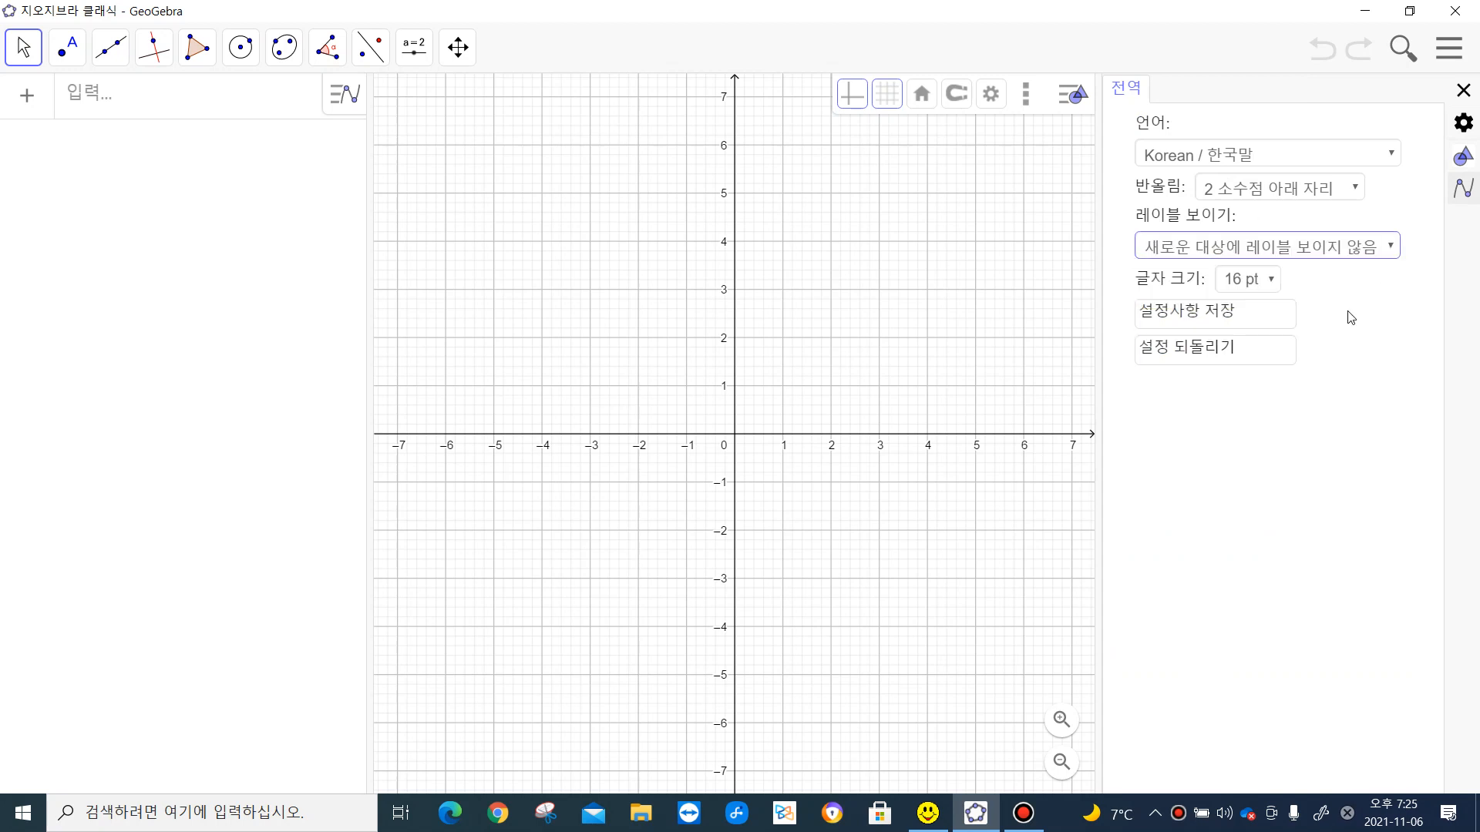
pyautogui.click(1463, 93)
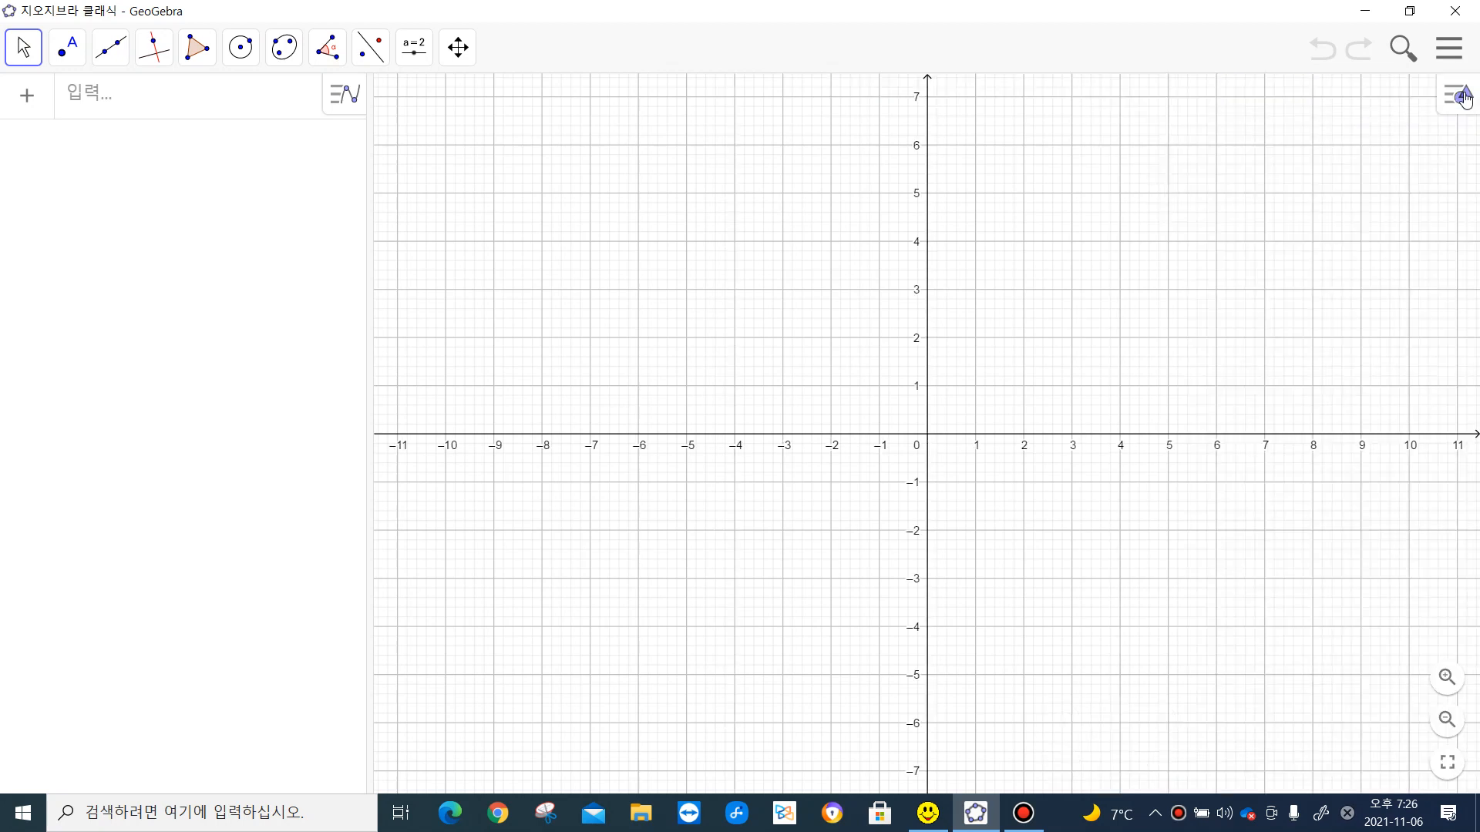
# - Sort the algebra list by object type (대상 유형)
pyautogui.click(337, 103)
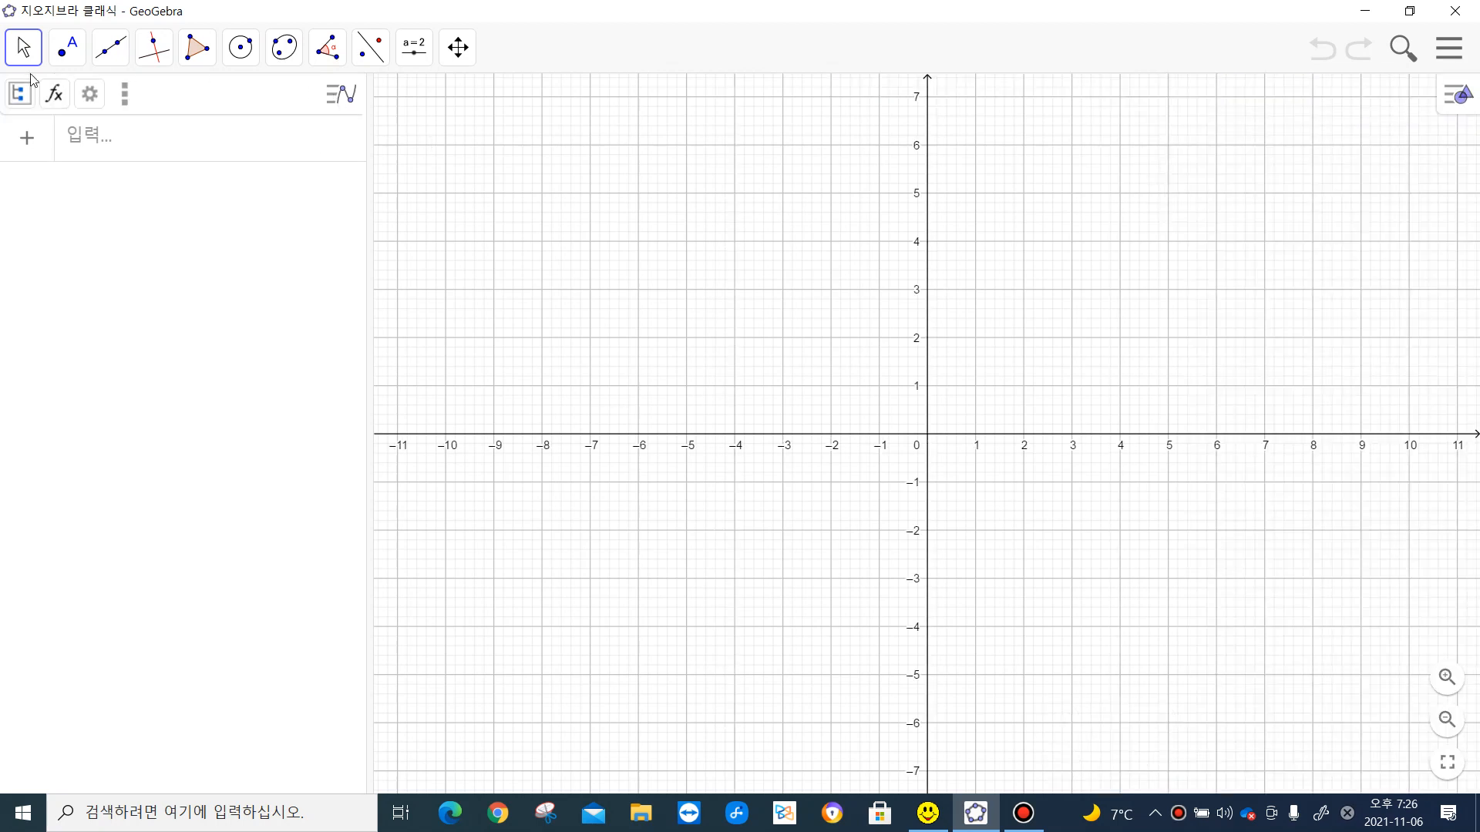
pyautogui.click(18, 93)
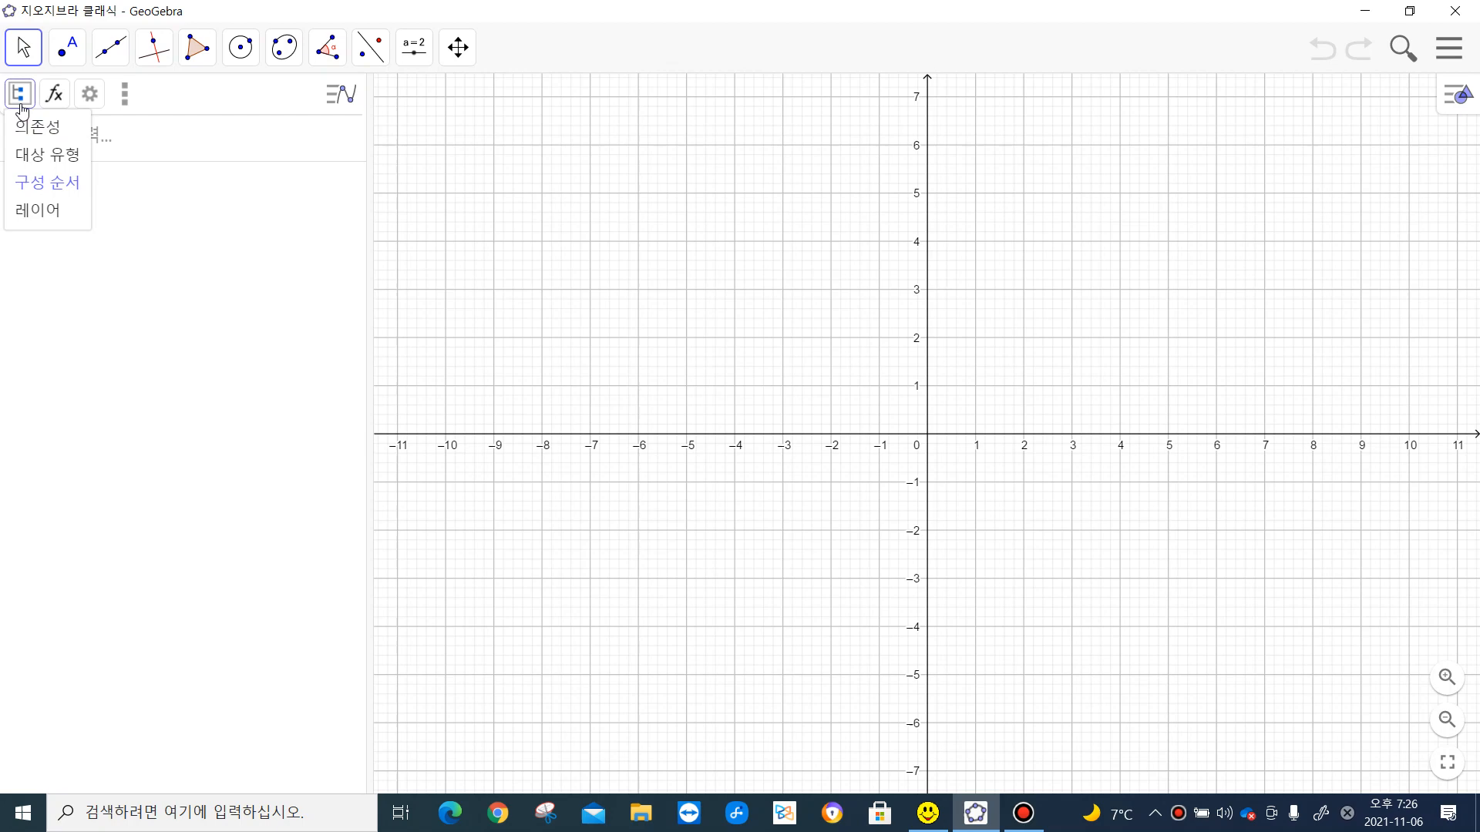
pyautogui.click(44, 157)
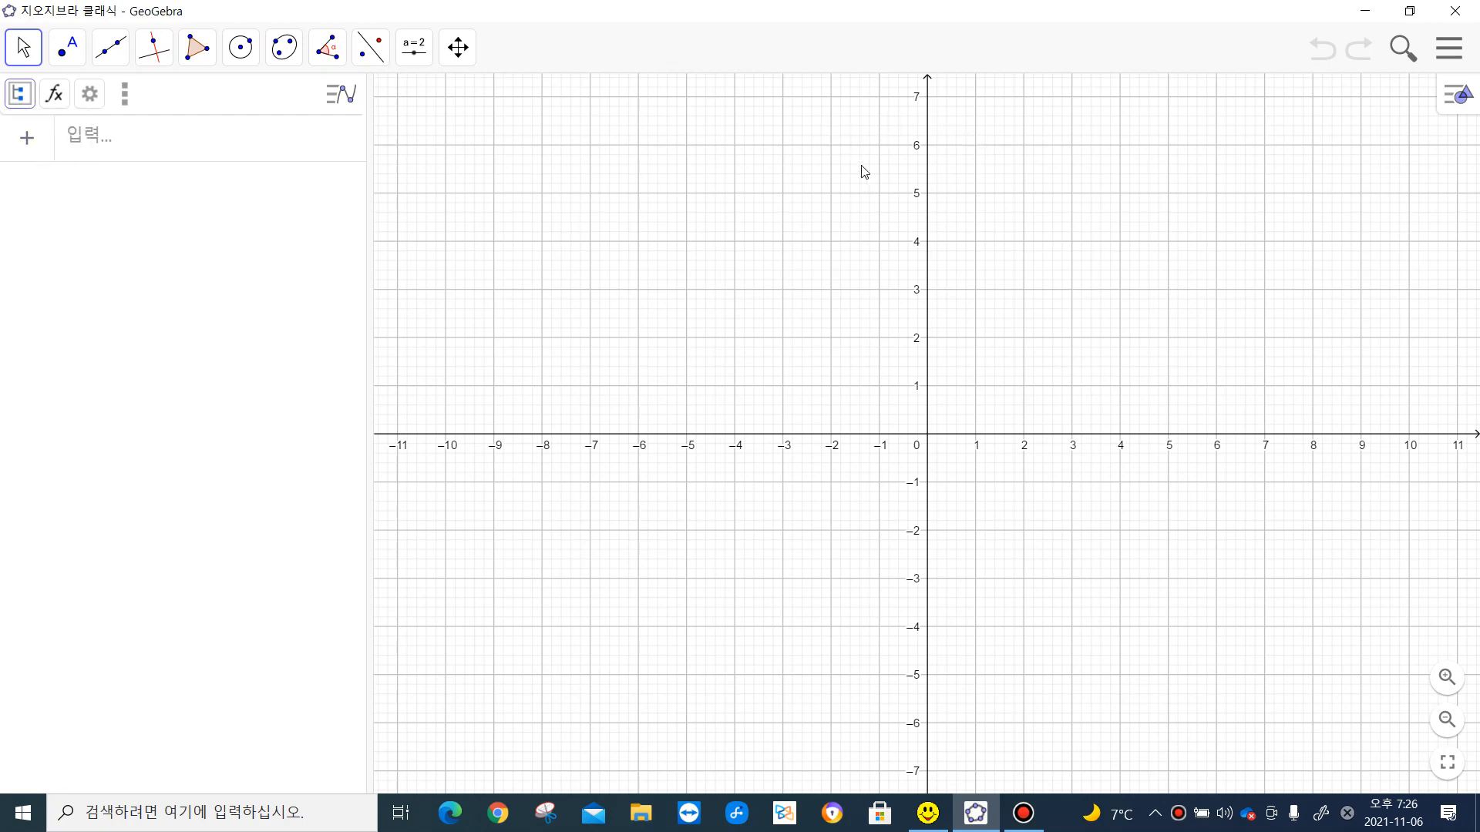
# - Construct a regular polygon with 6 vertices on the side from (6, 2) to (6, 7)
pyautogui.moveTo(1005, 178); pyautogui.dragTo(582, 391)
pyautogui.click(198, 48)
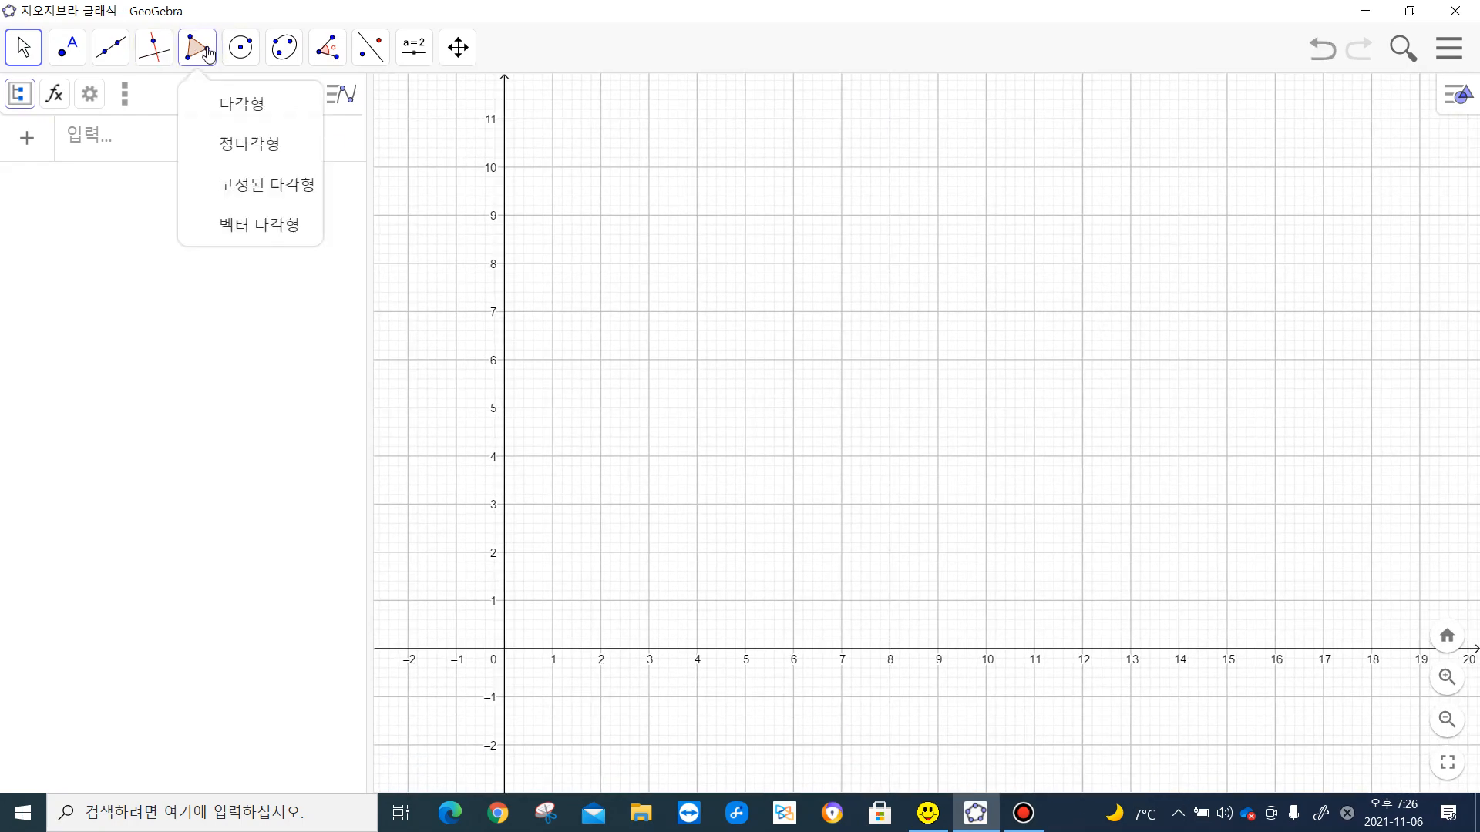
pyautogui.click(234, 158)
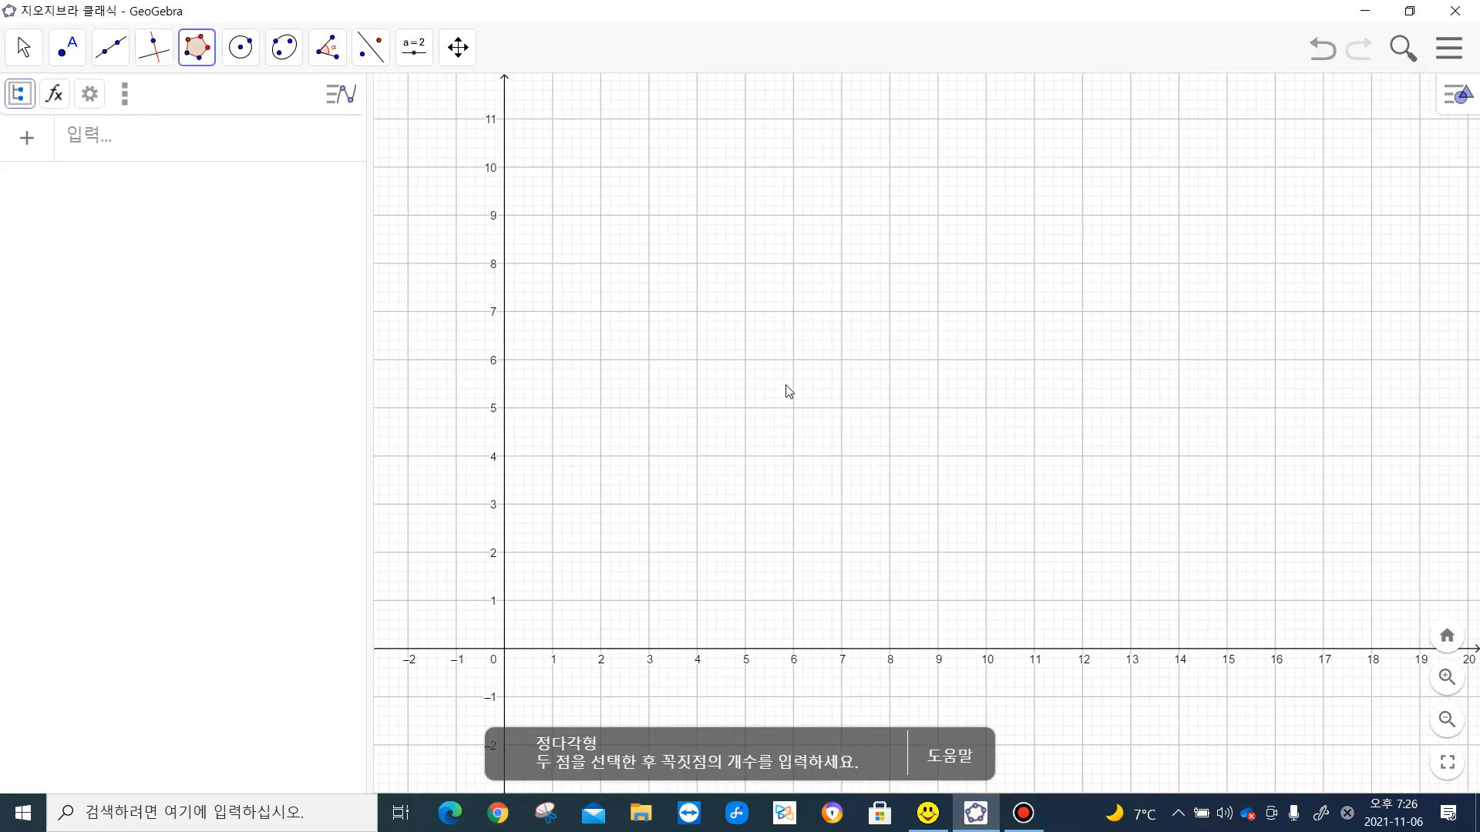
pyautogui.click(794, 552)
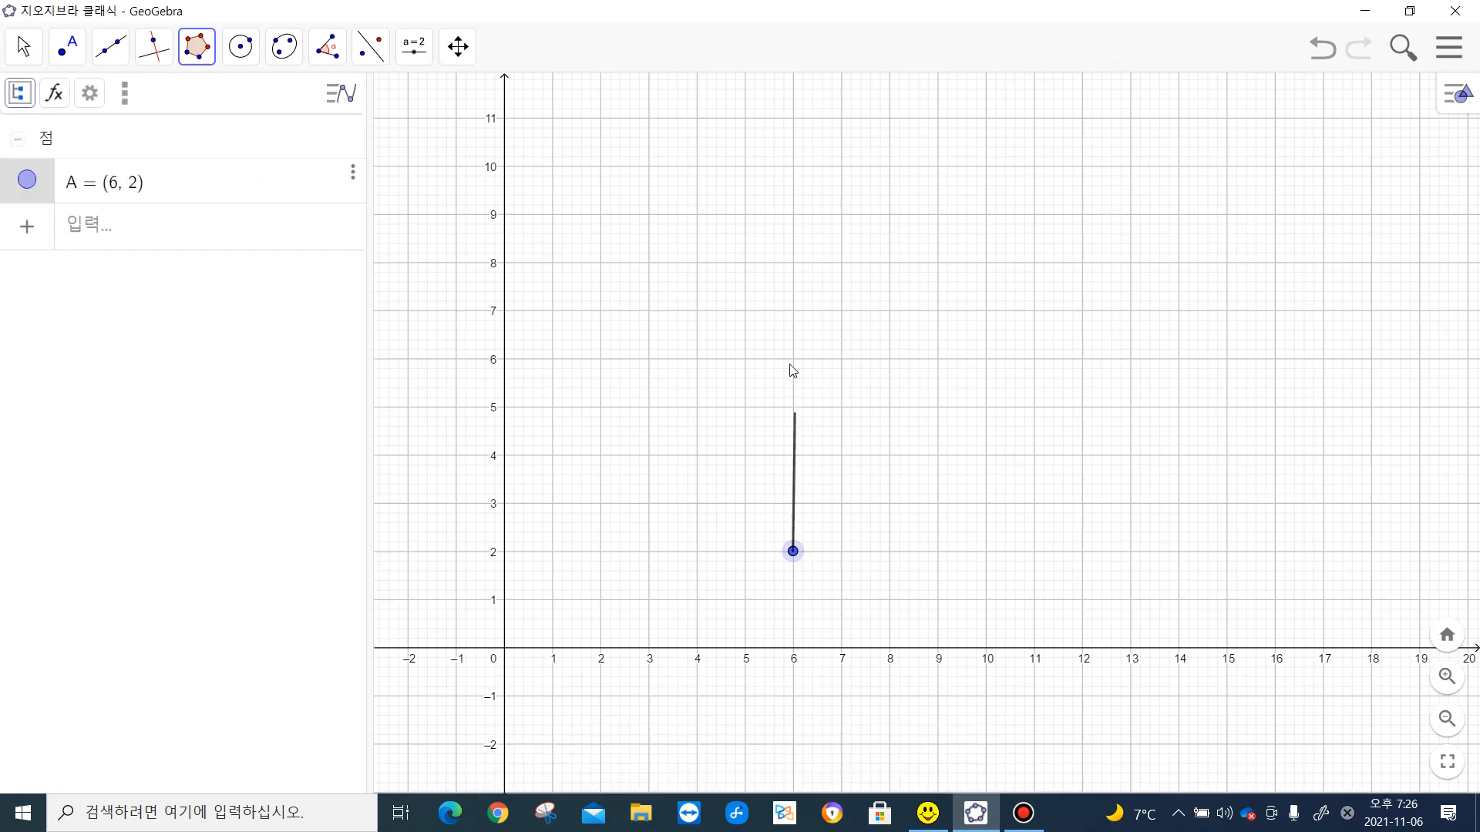
pyautogui.click(794, 312)
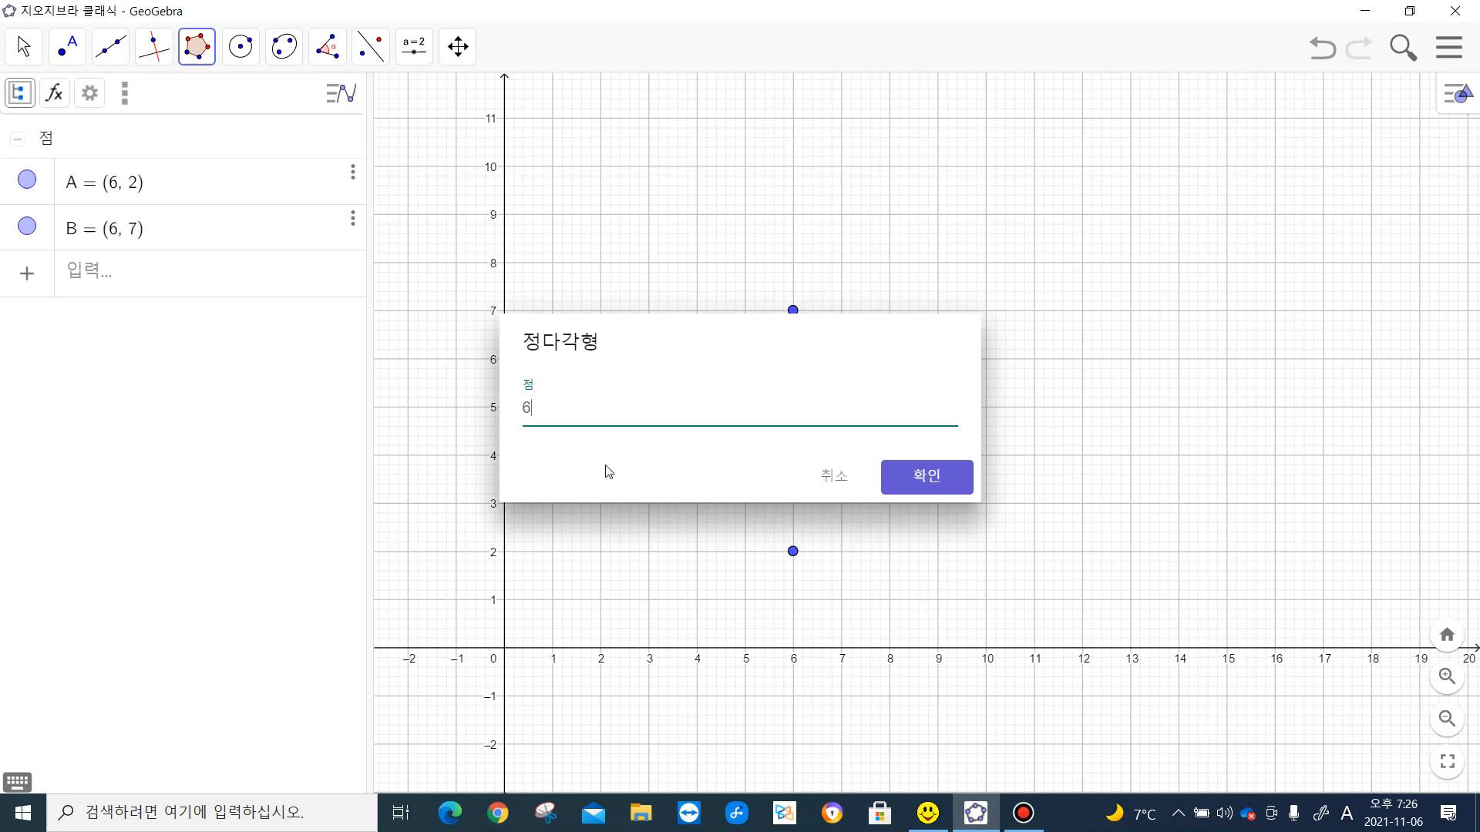
pyautogui.write('6')
pyautogui.click(967, 482)
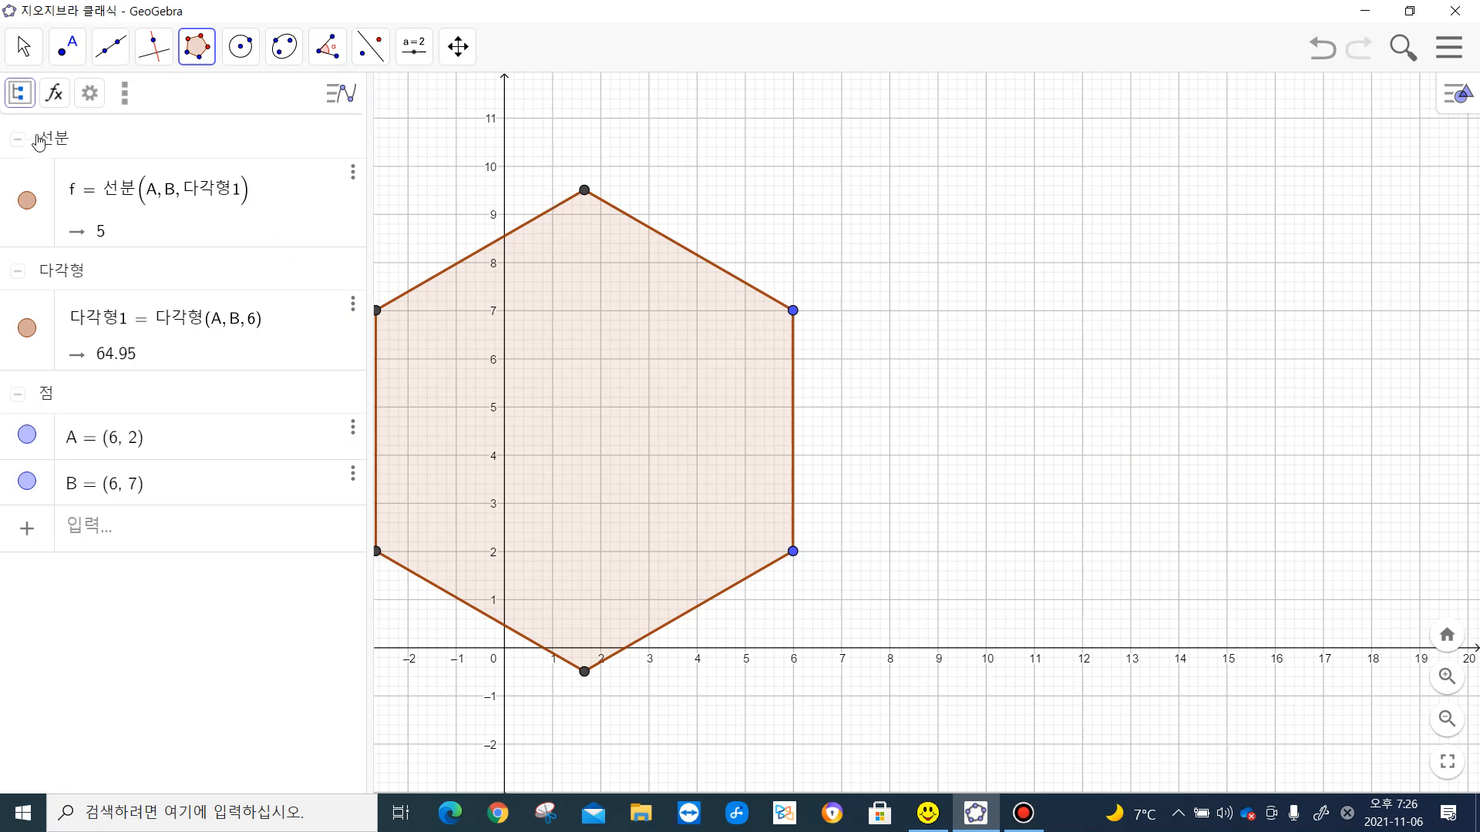
# - Insert the image file 도마뱀캡쳐.PNG and move it to the empty area right of the hexagon
pyautogui.click(414, 47)
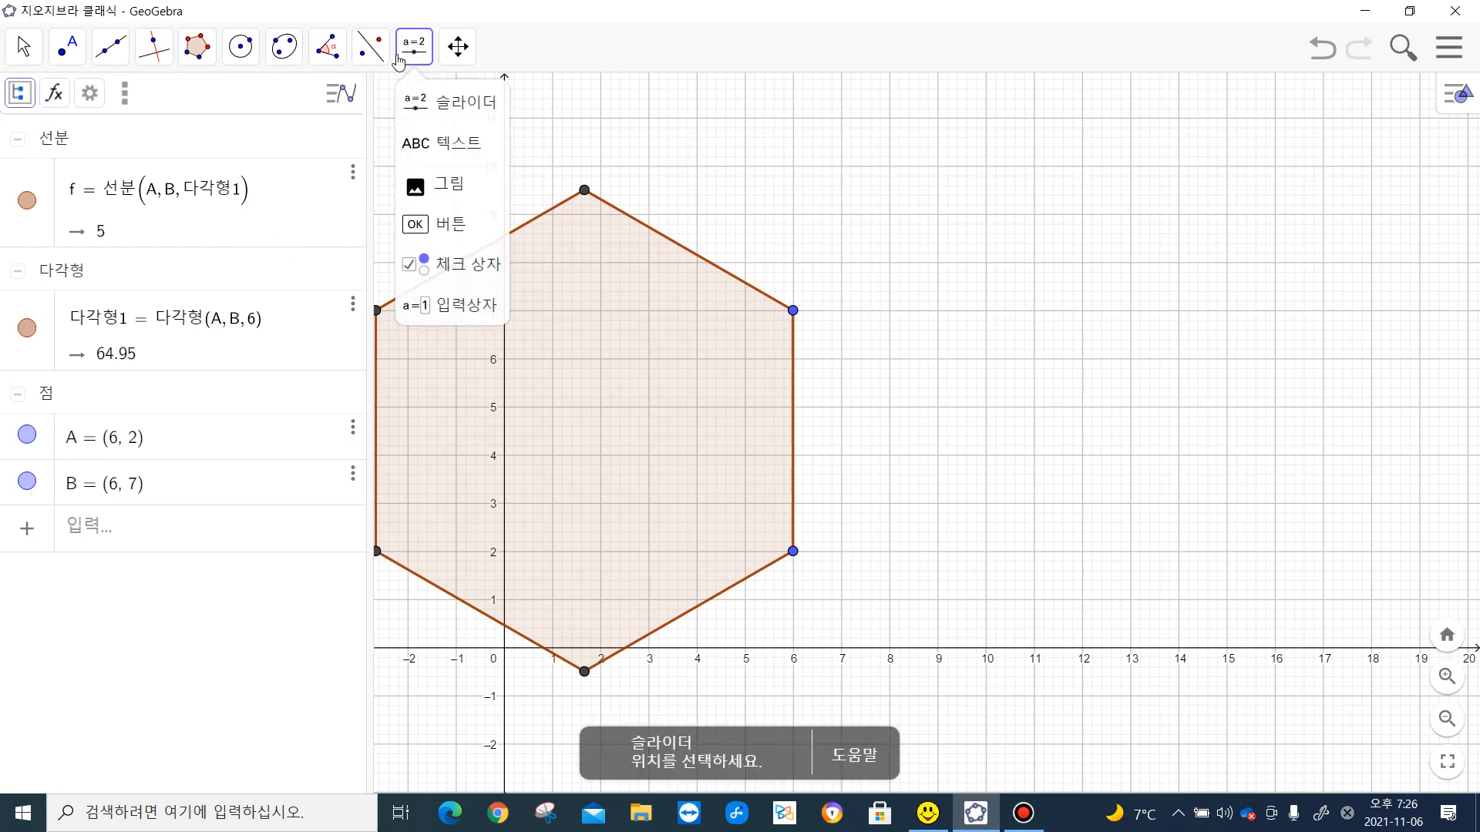
pyautogui.click(474, 188)
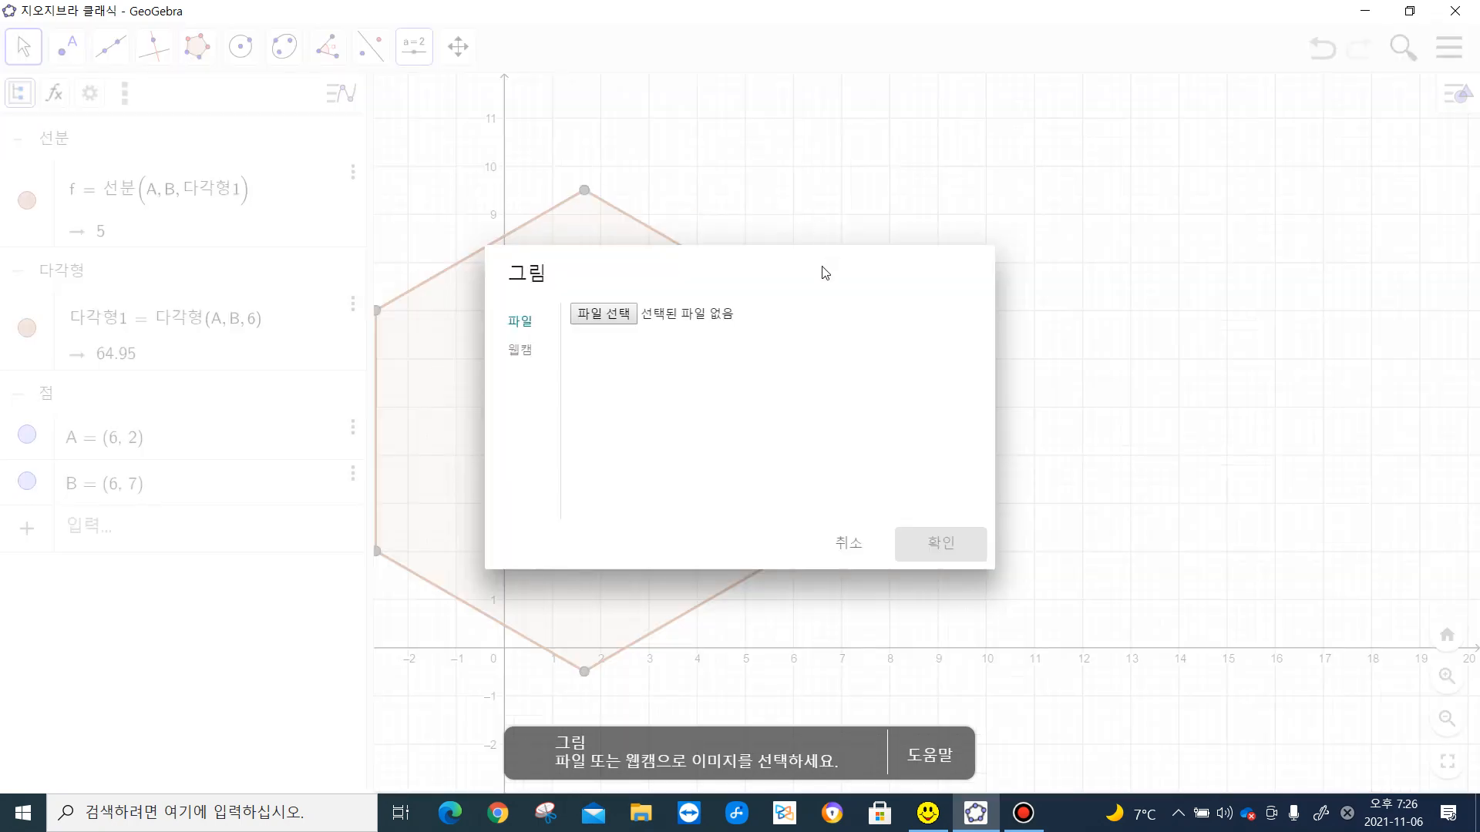
pyautogui.click(605, 315)
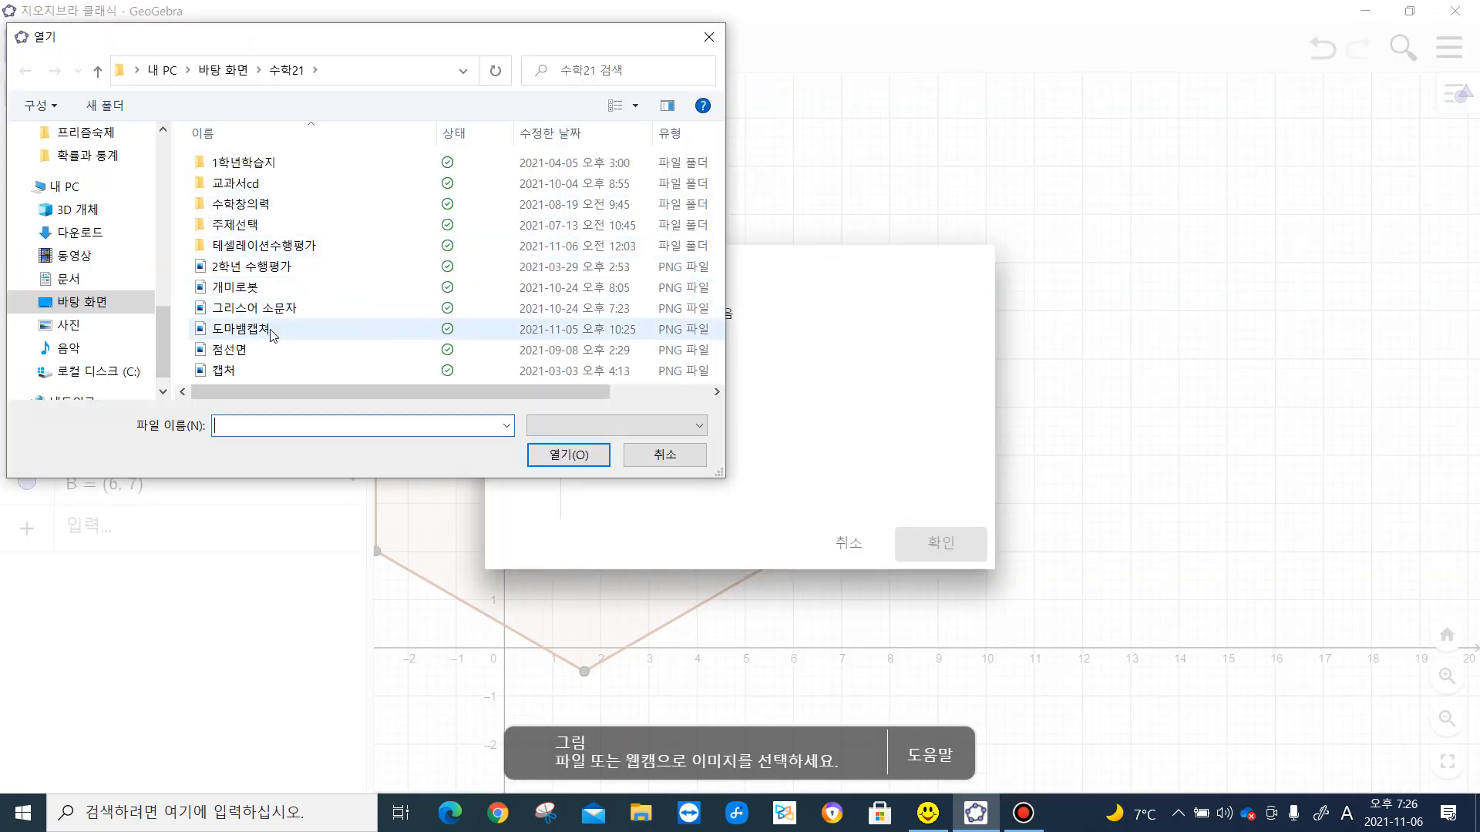
pyautogui.doubleClick(270, 331)
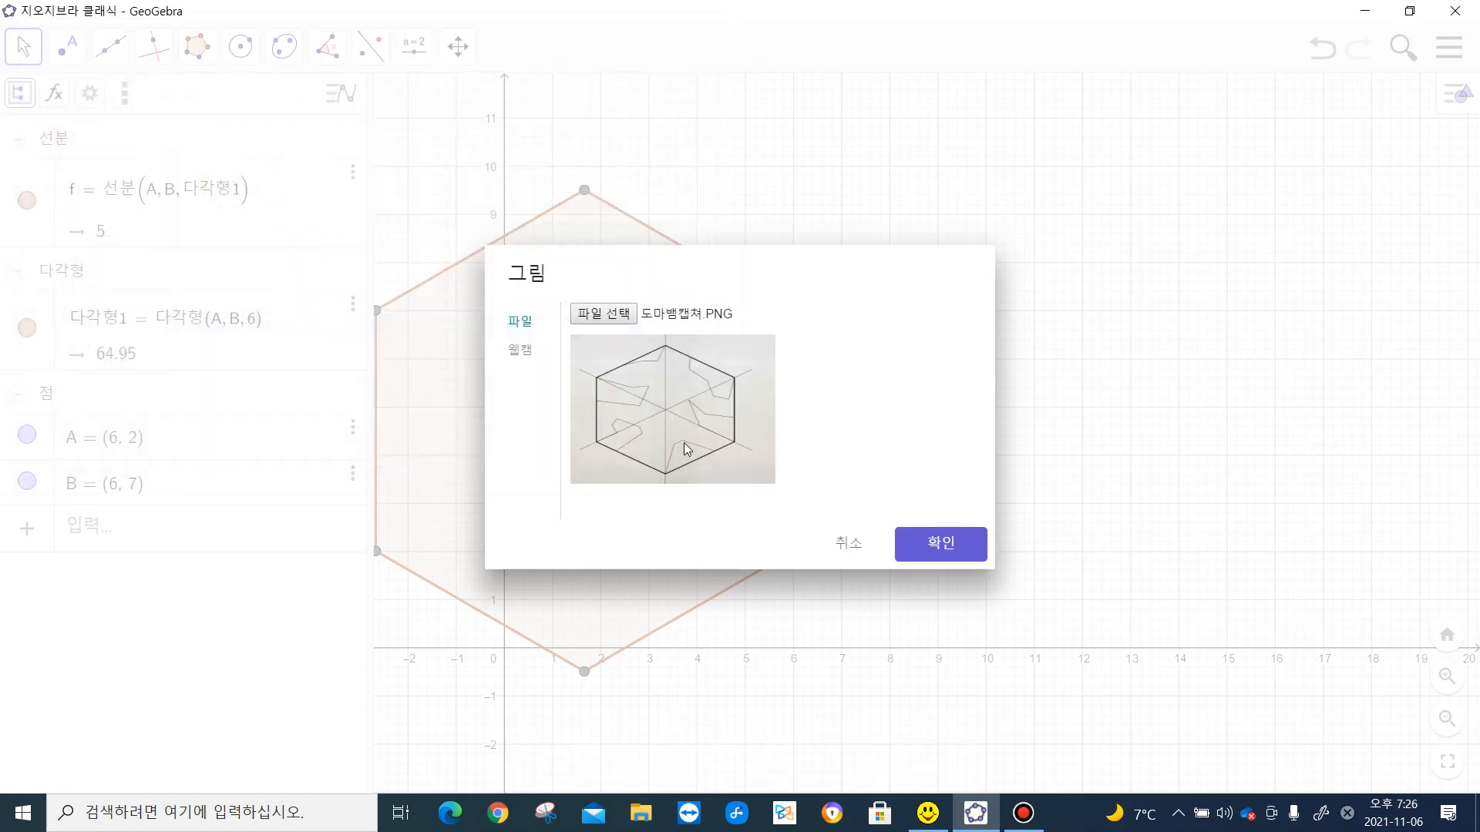
pyautogui.click(940, 552)
pyautogui.moveTo(899, 370); pyautogui.dragTo(1319, 259)
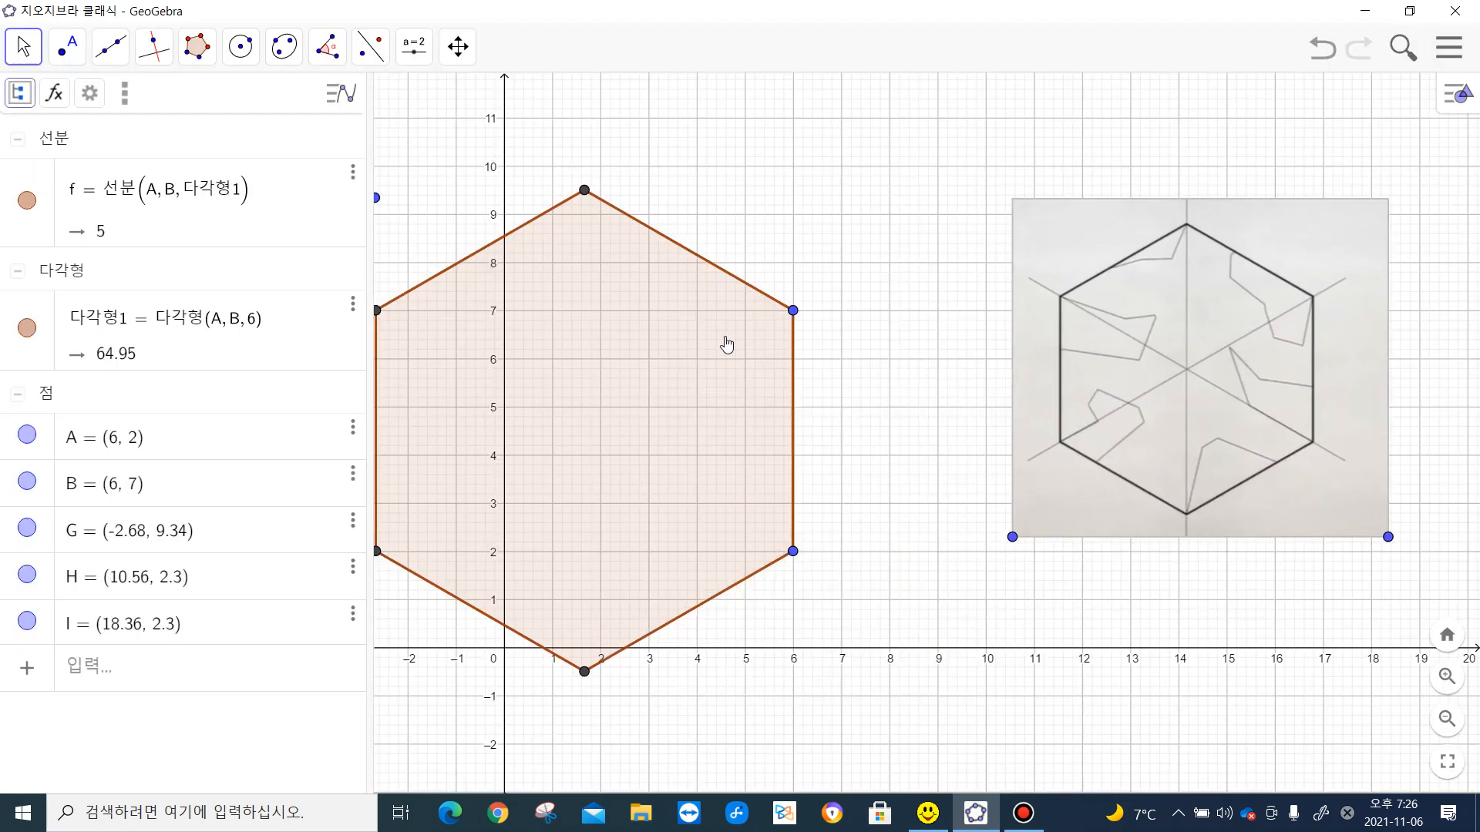
# - Move the picture so its lower corners lie at about (8.64, 1.82) and (16.44, 1.82), and delete the leftover point above the hexagon's upper-left vertex
pyautogui.moveTo(763, 244); pyautogui.dragTo(853, 223)
pyautogui.moveTo(1187, 259); pyautogui.dragTo(1104, 271)
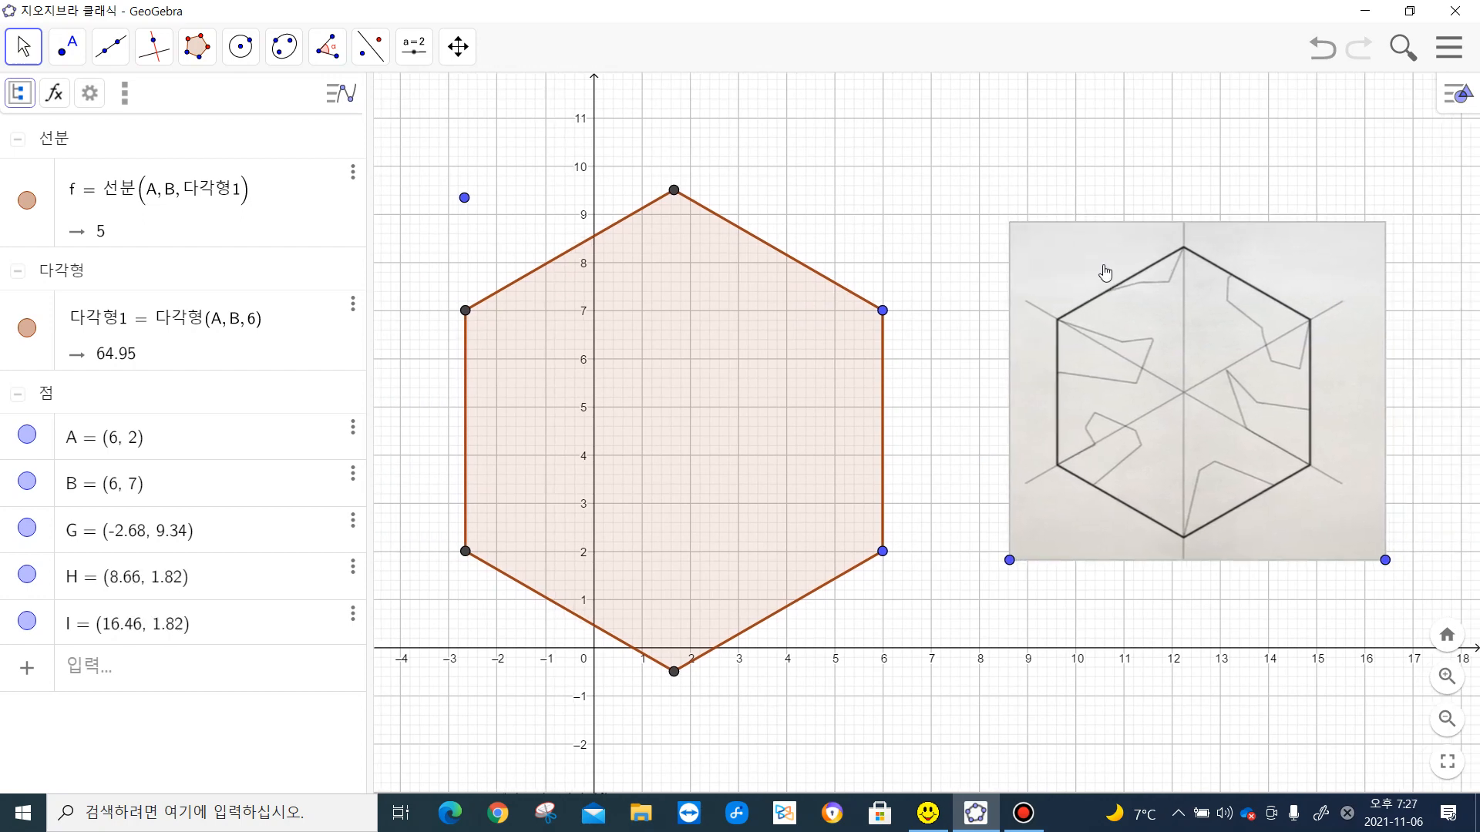
pyautogui.rightClick(474, 207)
pyautogui.click(511, 360)
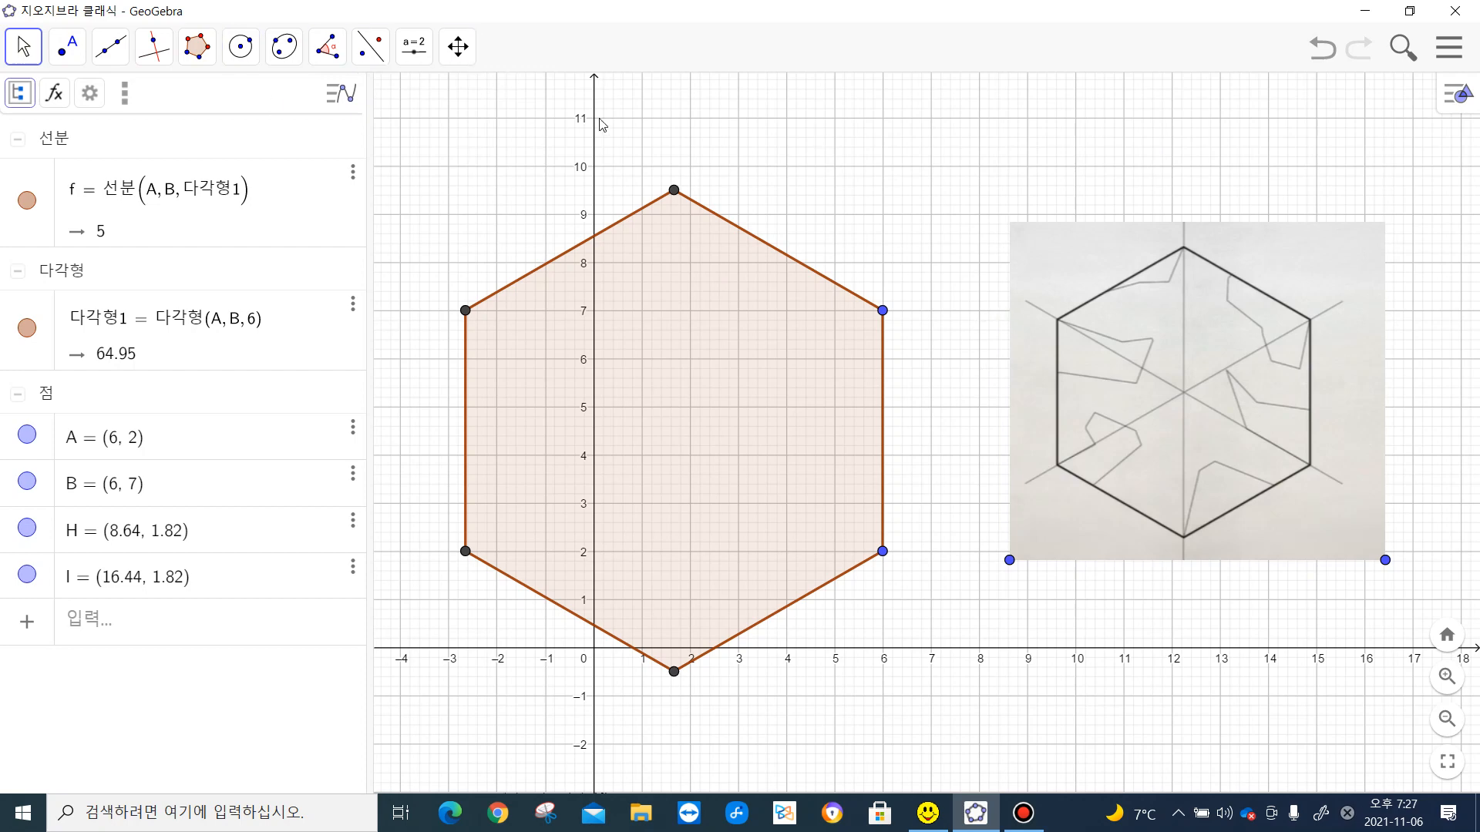
# - Hide the coordinate axes and the grid of the graphics view
pyautogui.click(1457, 94)
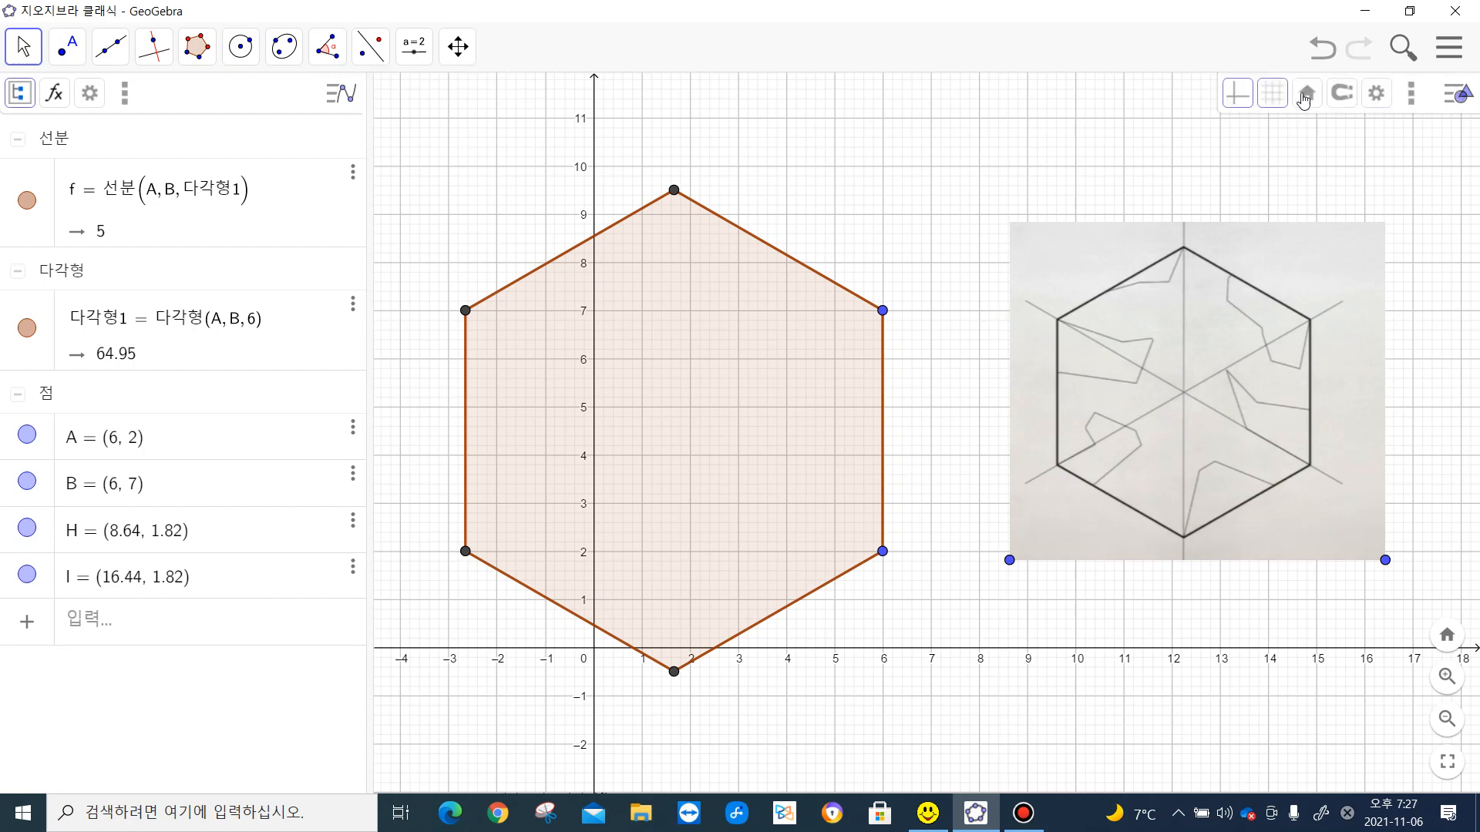
pyautogui.click(1238, 97)
pyautogui.click(1284, 104)
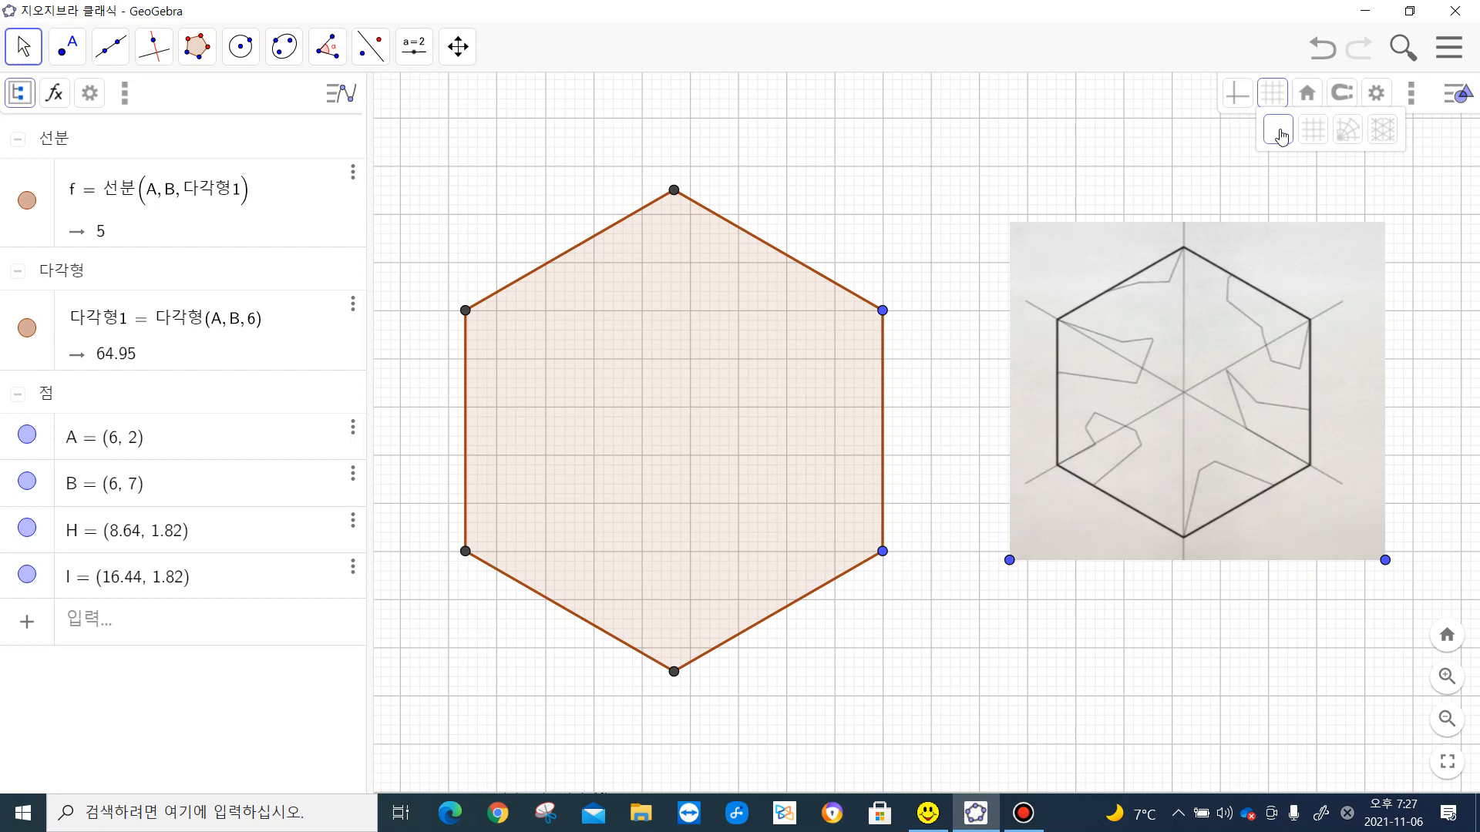
pyautogui.click(1281, 136)
# - Draw segments joining the three pairs of opposite vertices of the hexagon
pyautogui.scroll(-3, 928, 281)
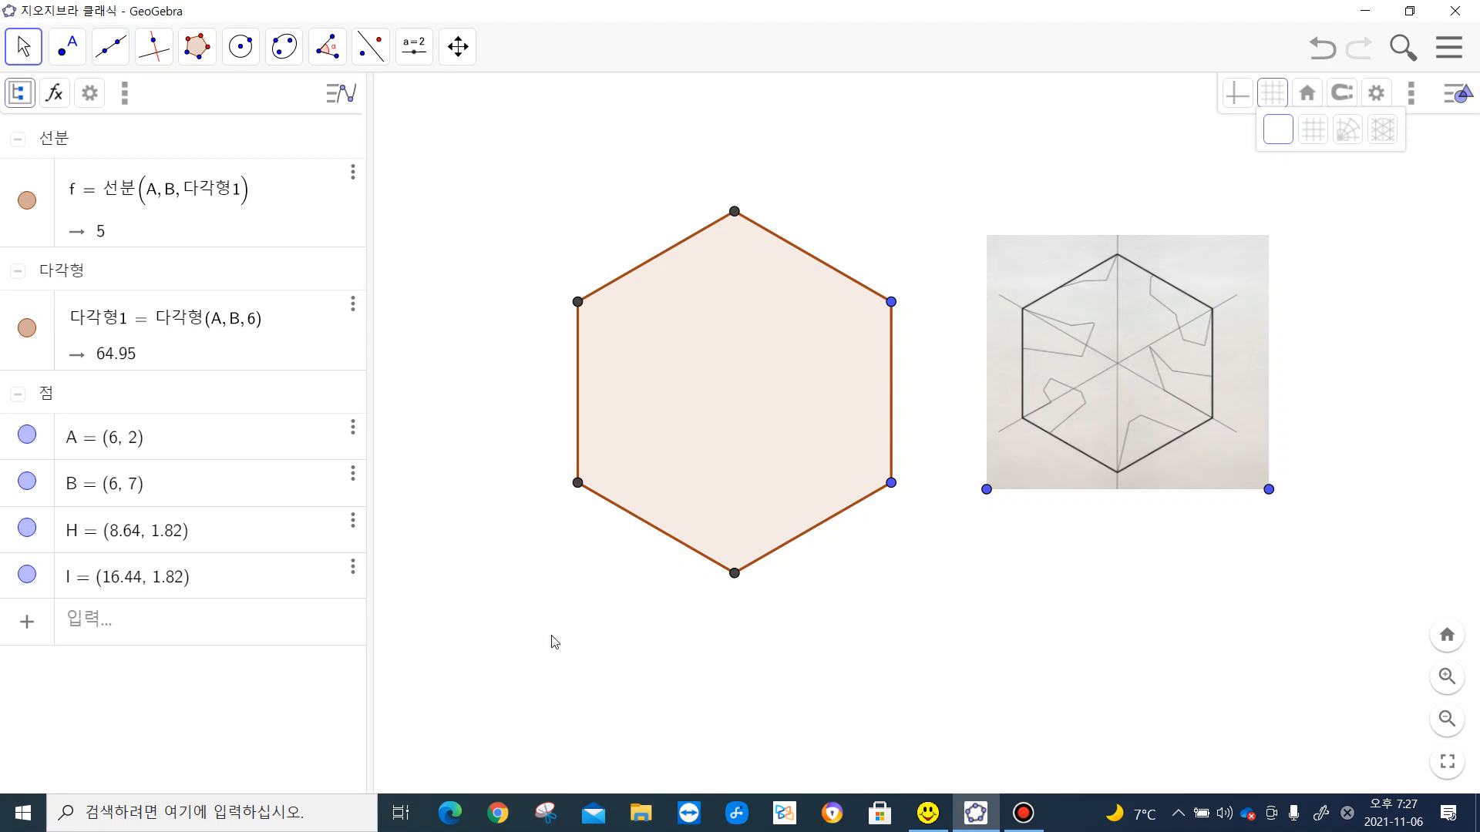
pyautogui.click(109, 56)
pyautogui.click(127, 143)
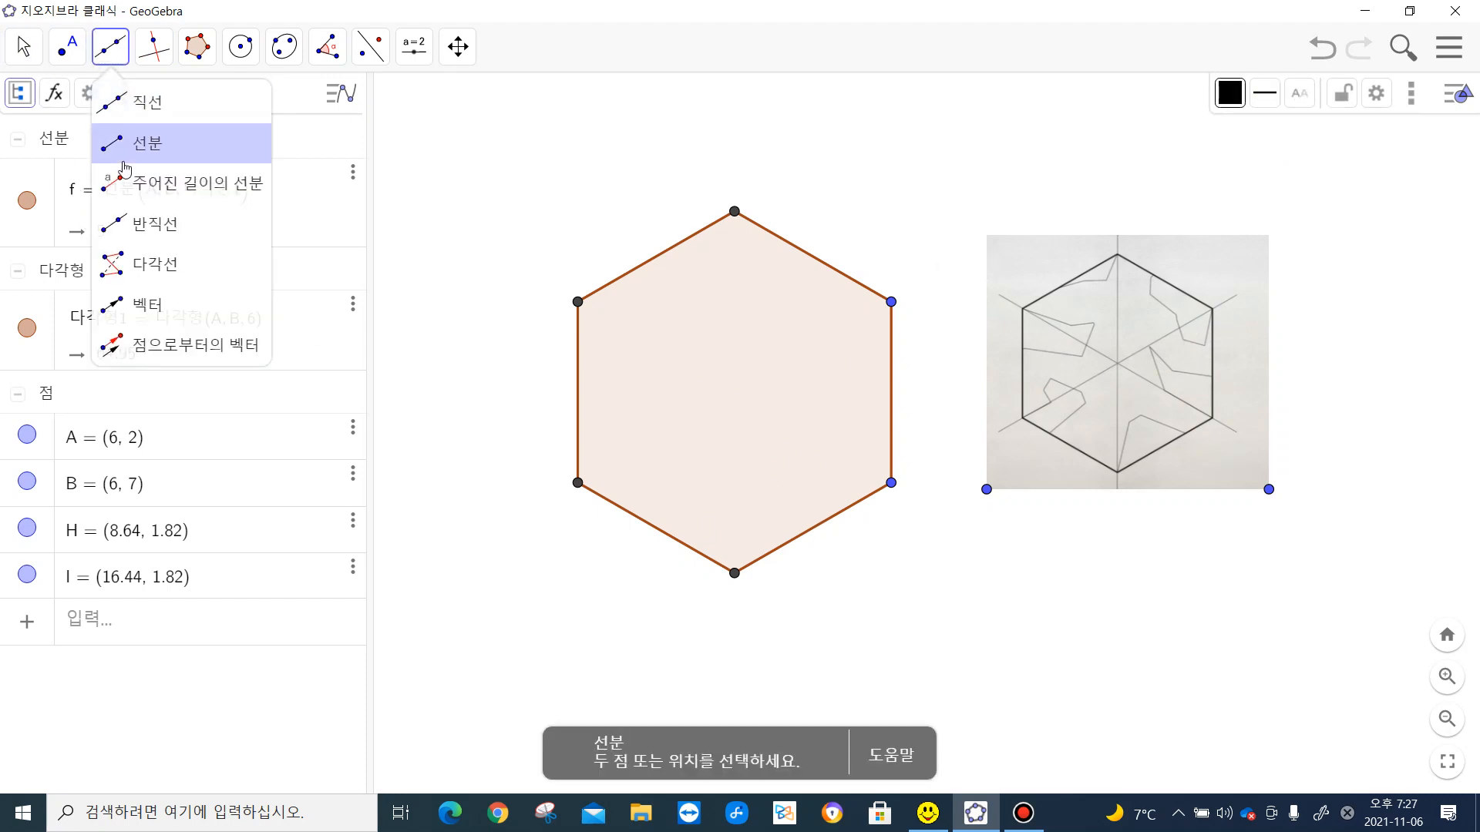
pyautogui.click(577, 301)
pyautogui.click(890, 483)
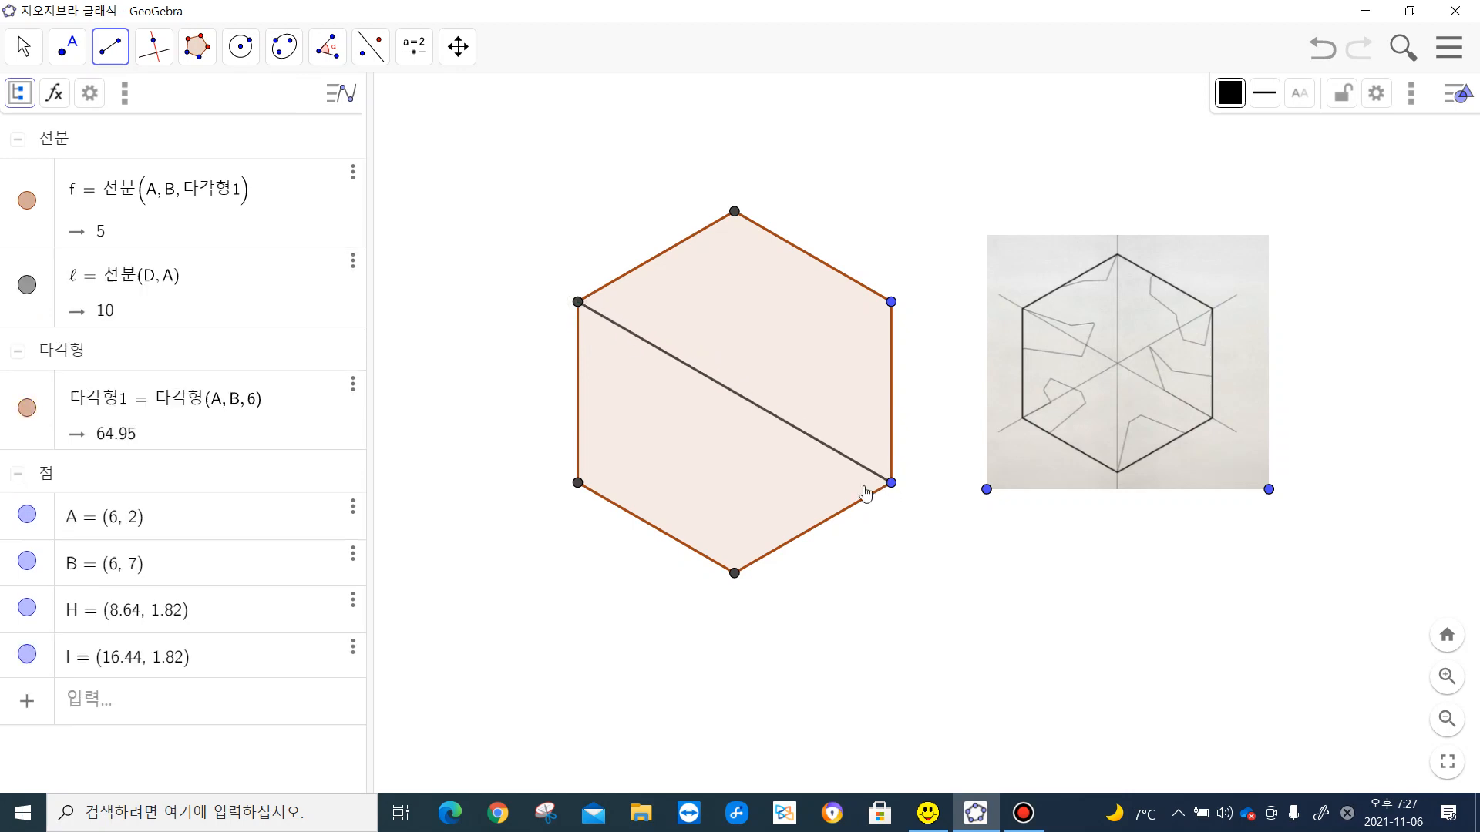
pyautogui.click(577, 483)
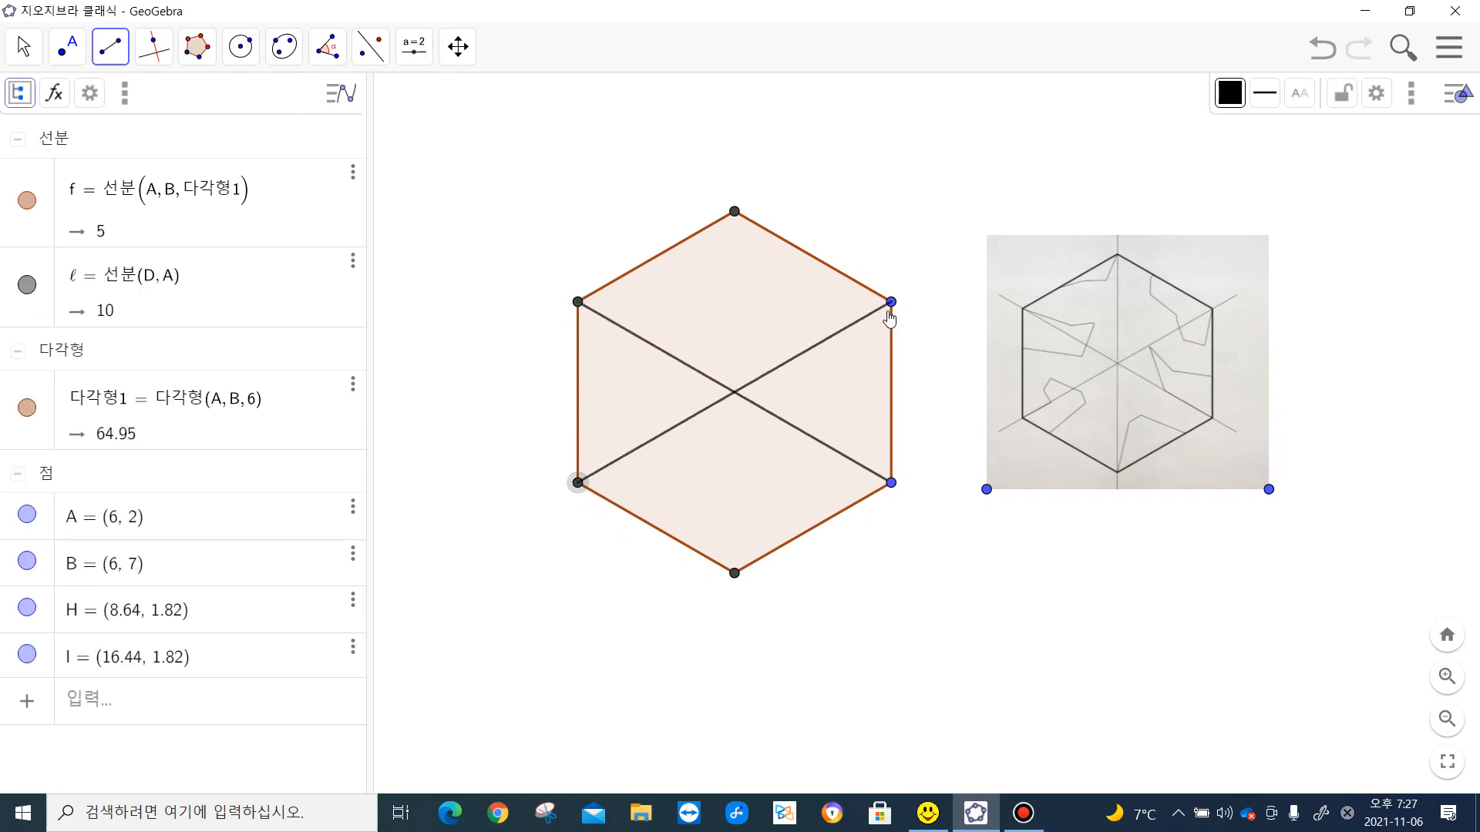
pyautogui.click(890, 301)
pyautogui.click(734, 213)
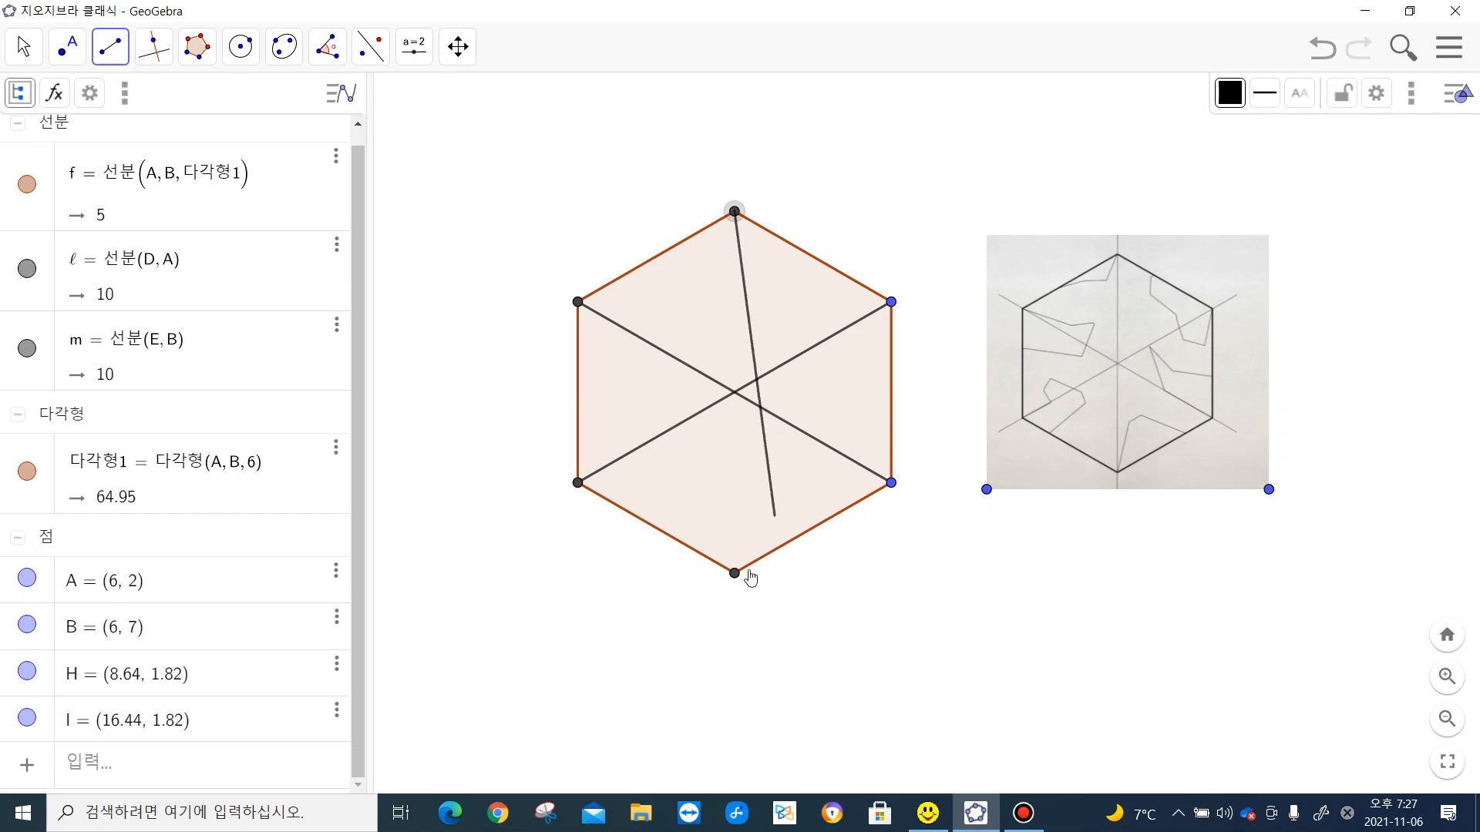
pyautogui.click(735, 573)
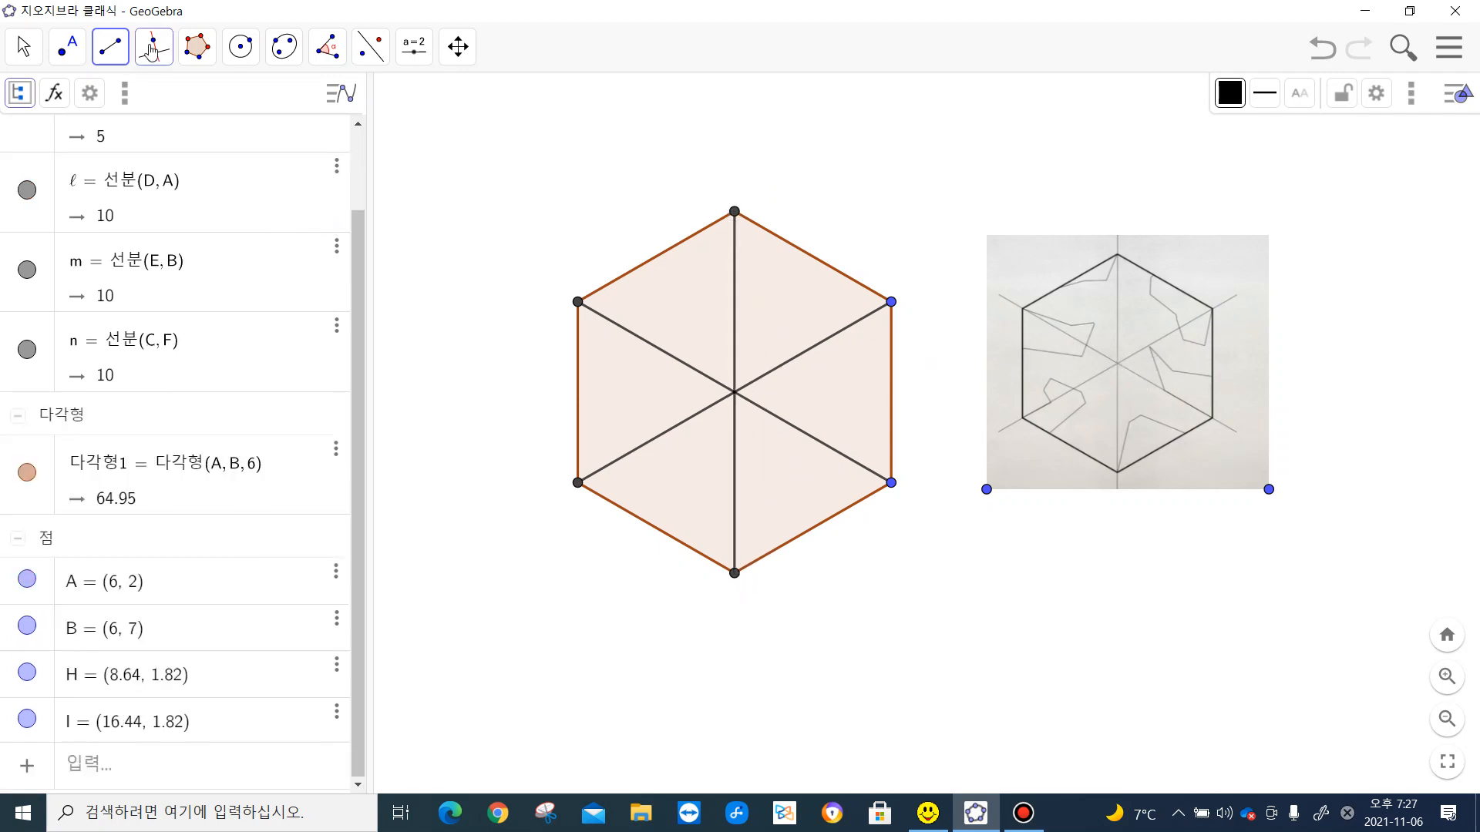
# - Draw a four-sided polygon from the hexagon's bottom vertex through about (2.25, 1.94), (2.83, 2.48) and (4.97, 1.41) on the lower-right side
pyautogui.click(196, 46)
pyautogui.click(221, 99)
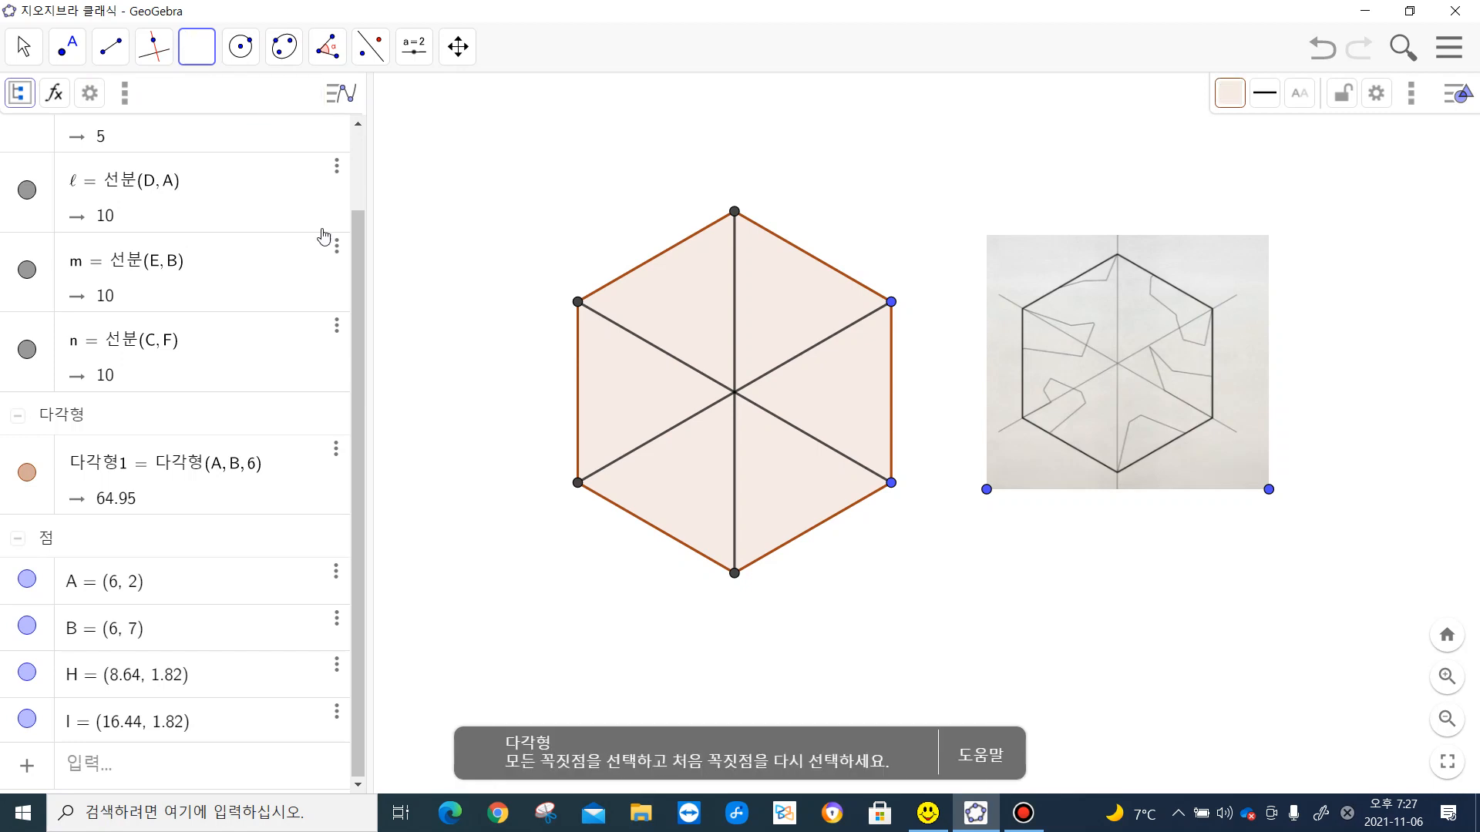
pyautogui.click(735, 574)
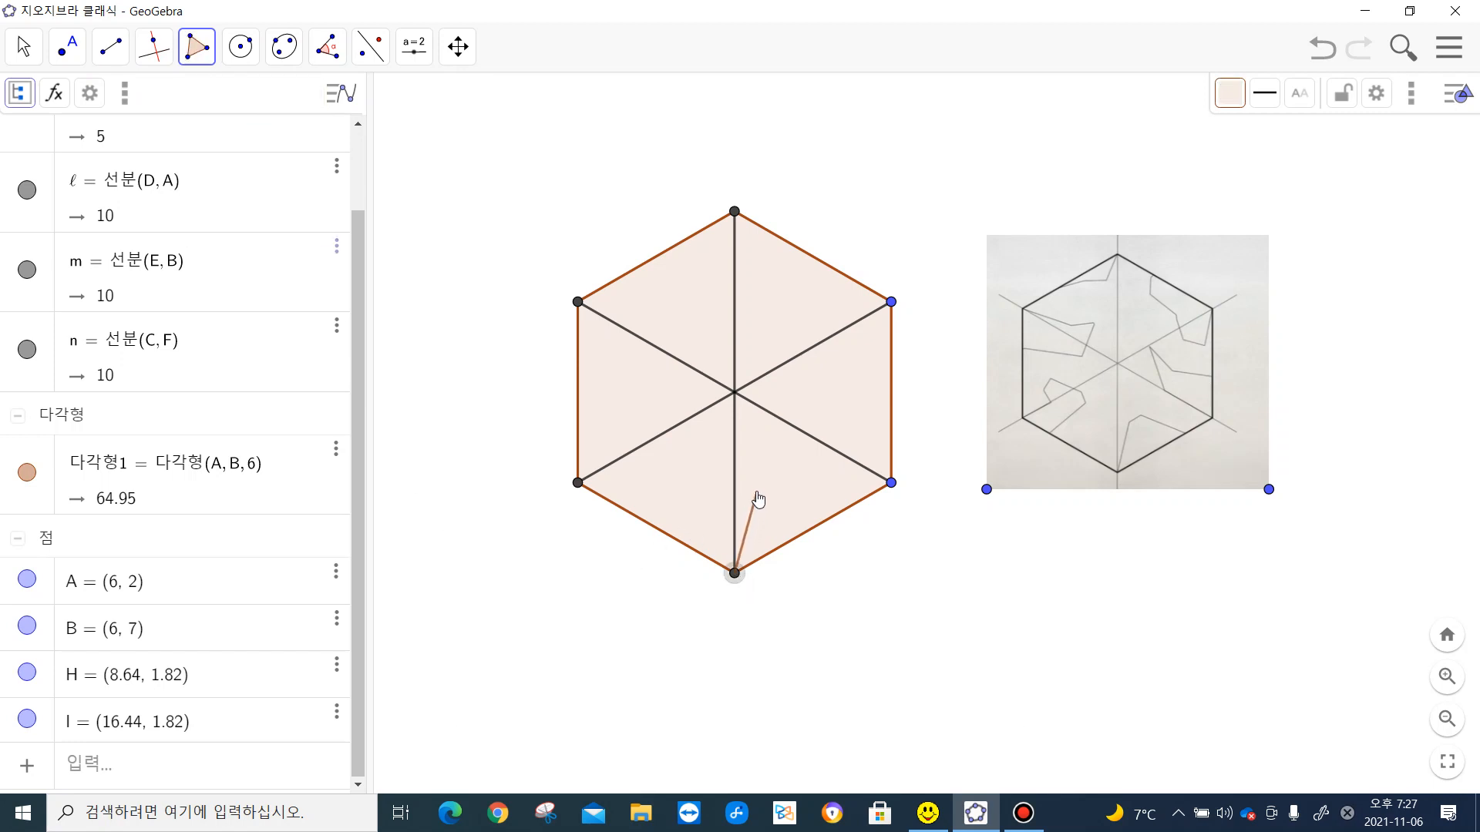
pyautogui.click(756, 485)
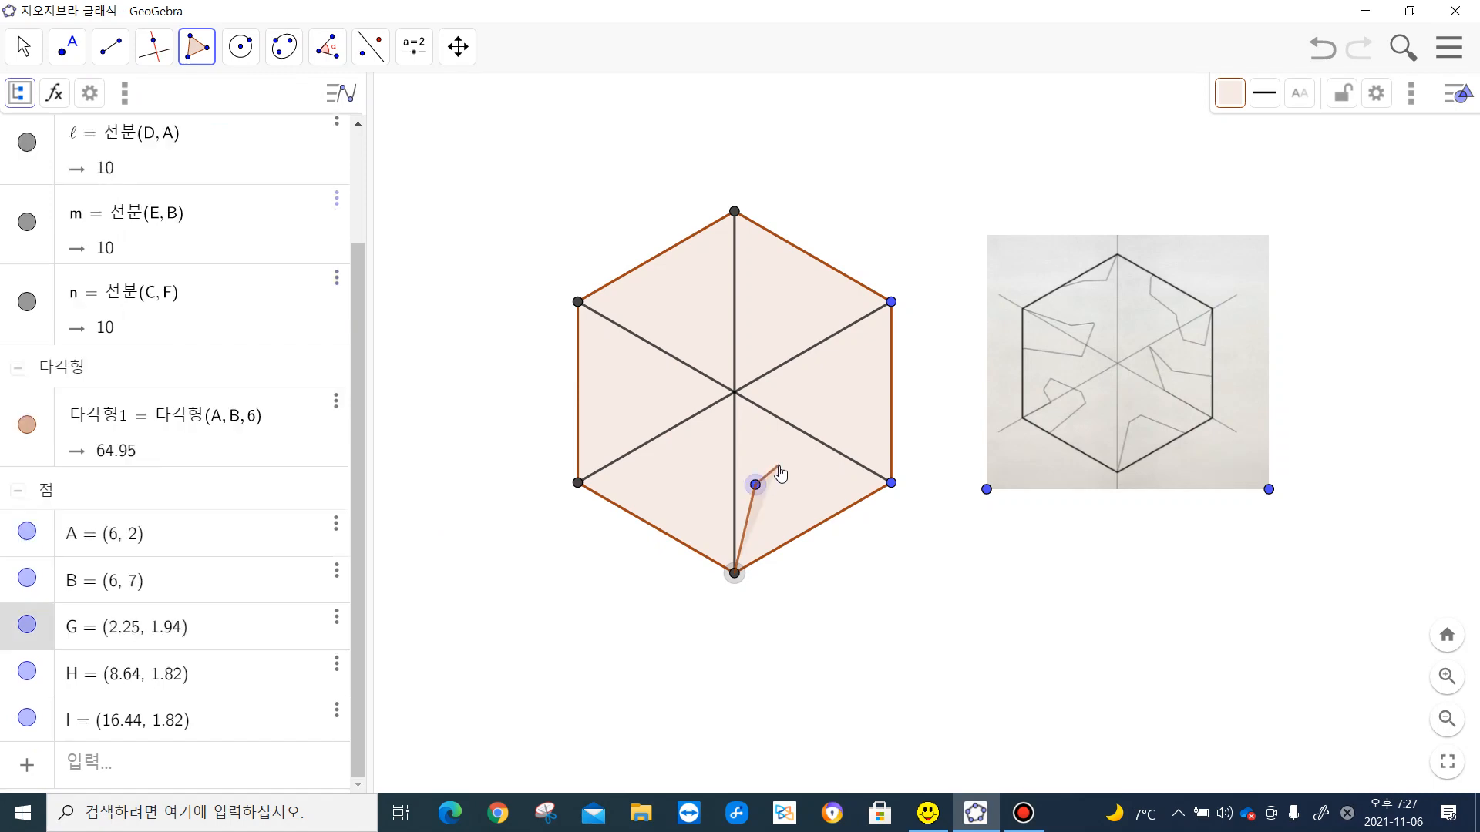
pyautogui.click(777, 466)
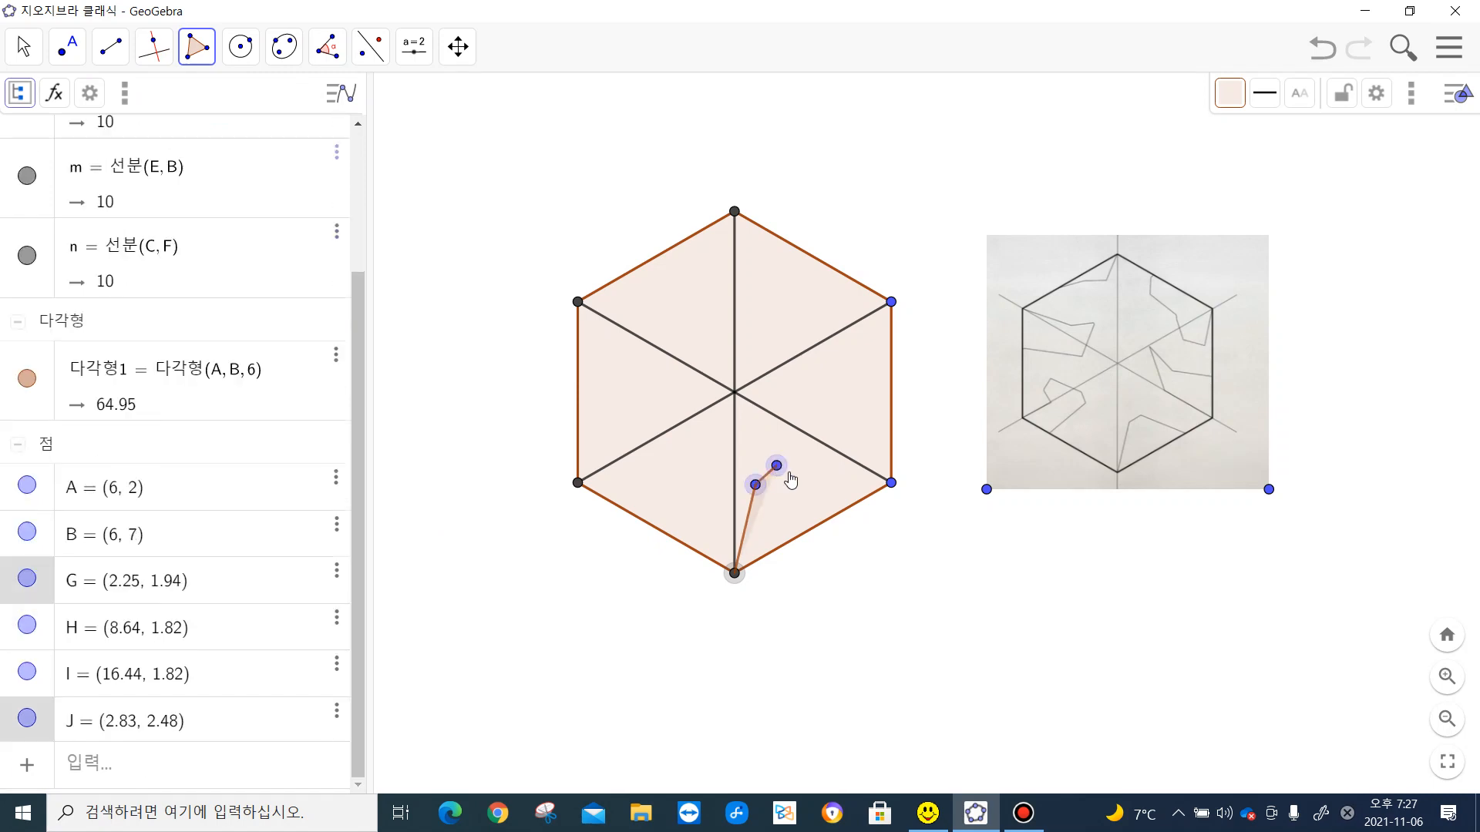
pyautogui.click(854, 505)
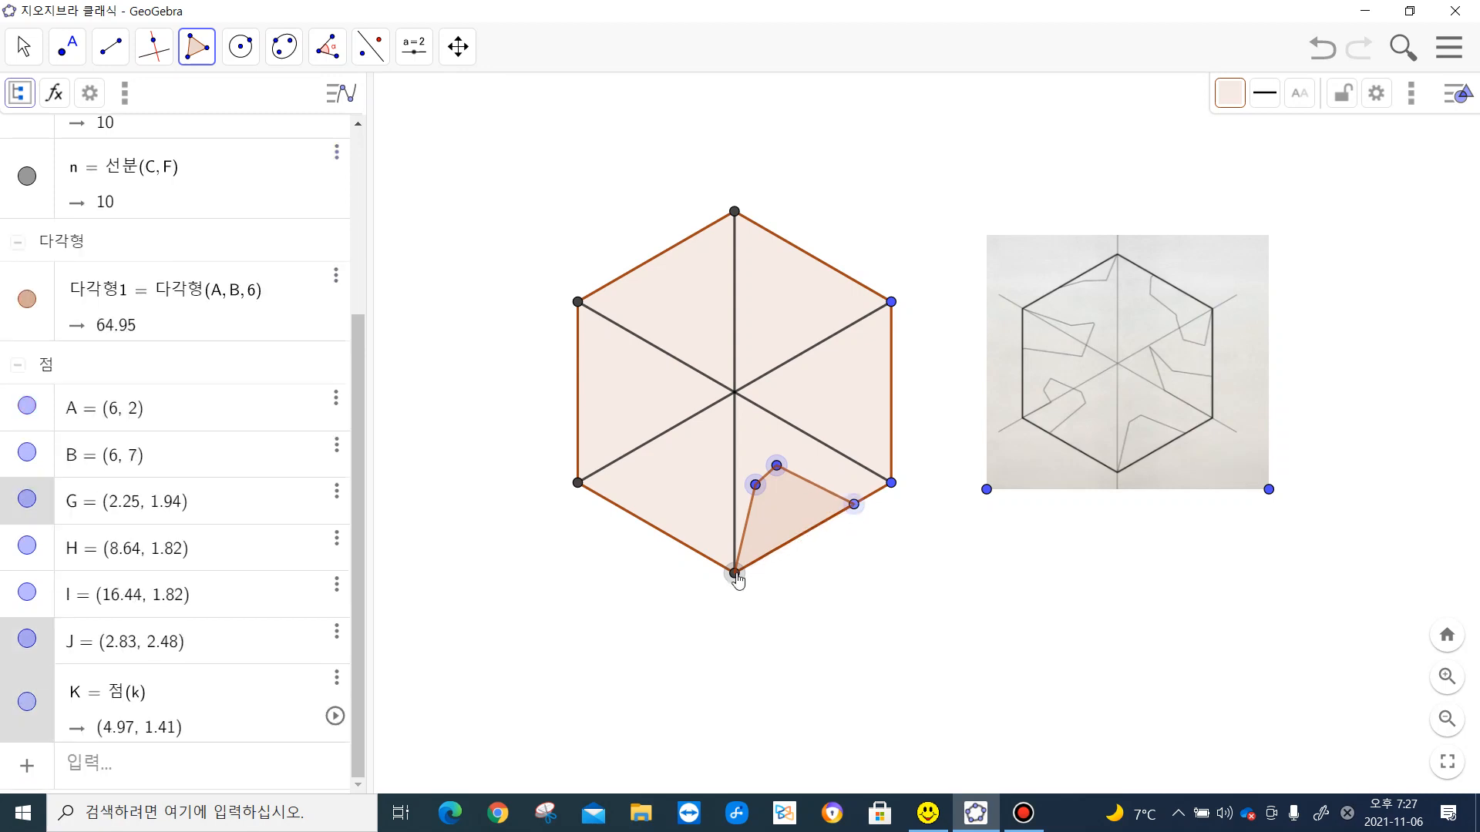
pyautogui.click(735, 574)
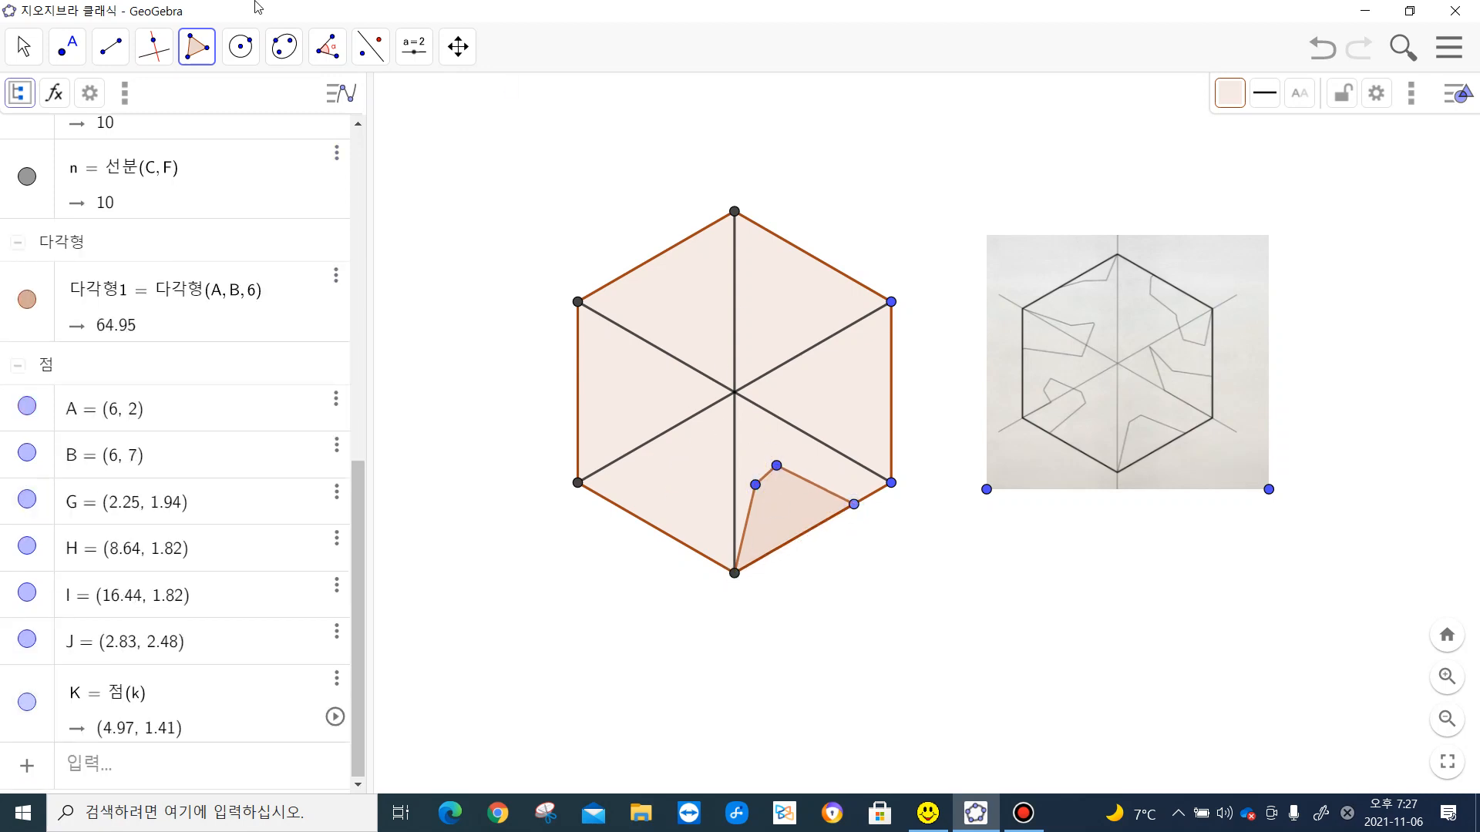
# - Rotate the four-sided polygon on the lower-right side 120° counterclockwise about the hexagon's bottom vertex
pyautogui.click(327, 47)
pyautogui.moveTo(370, 46)
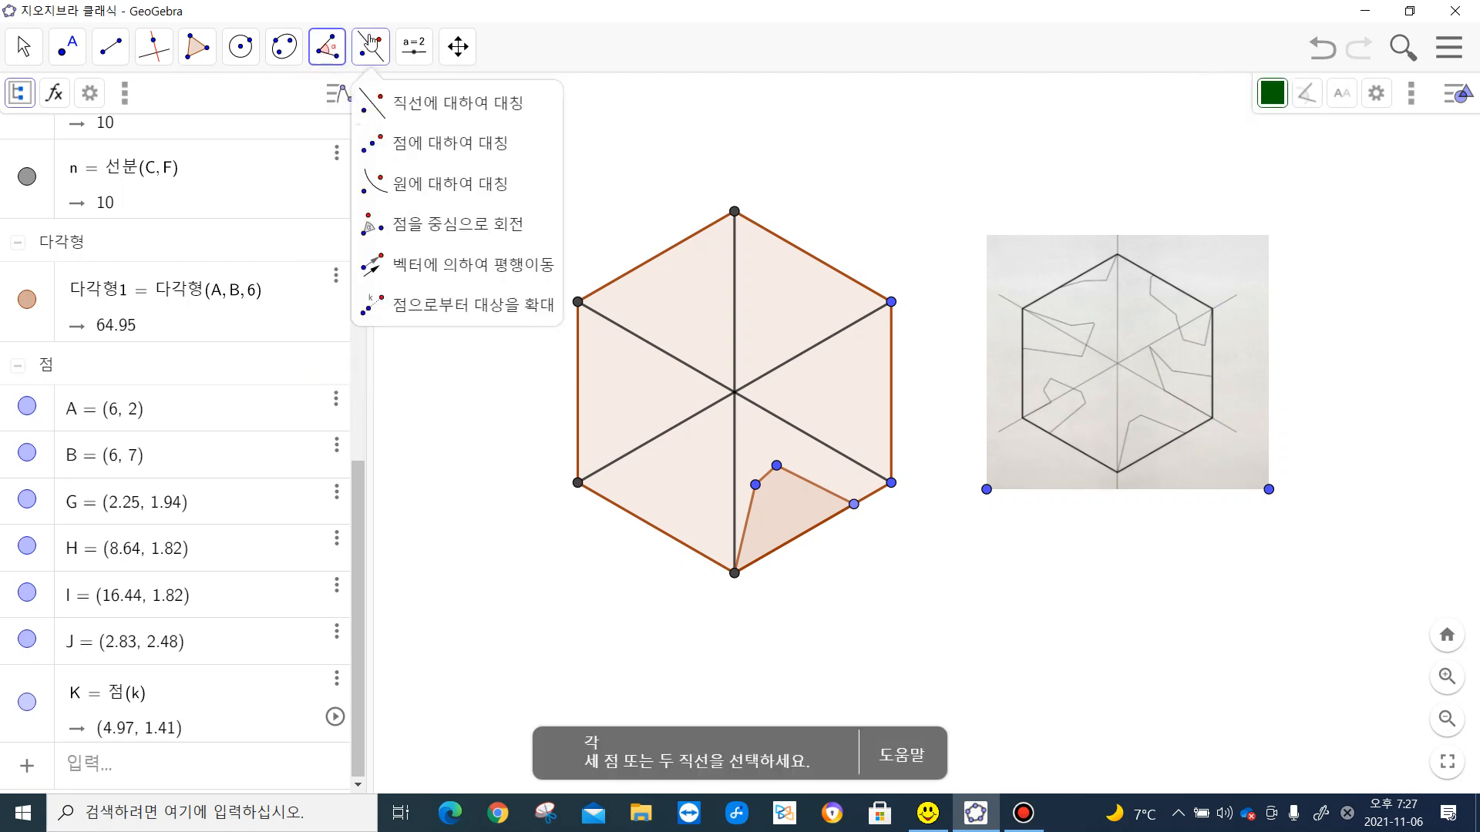
pyautogui.click(413, 225)
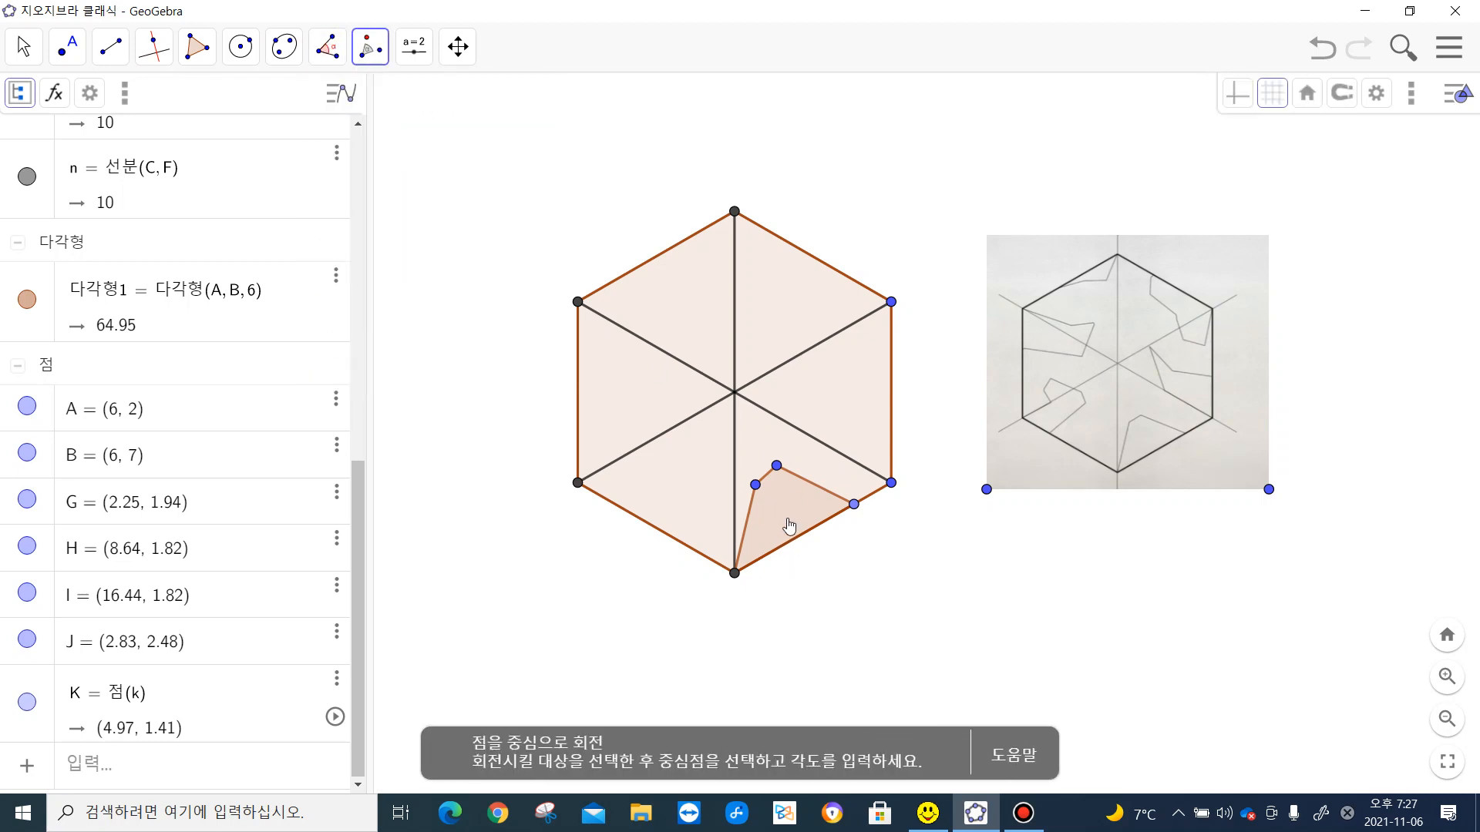
pyautogui.click(789, 526)
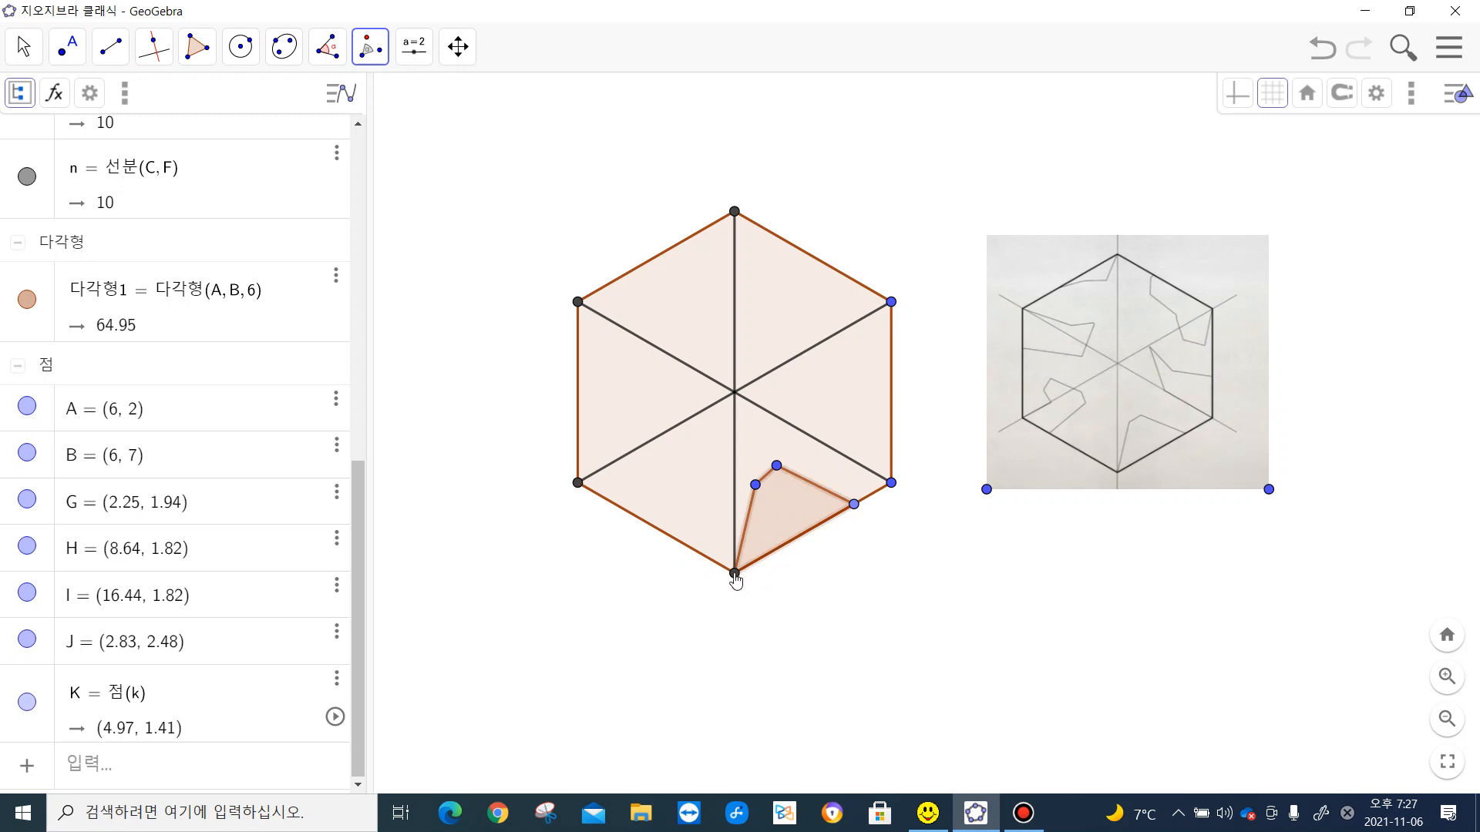
pyautogui.click(734, 574)
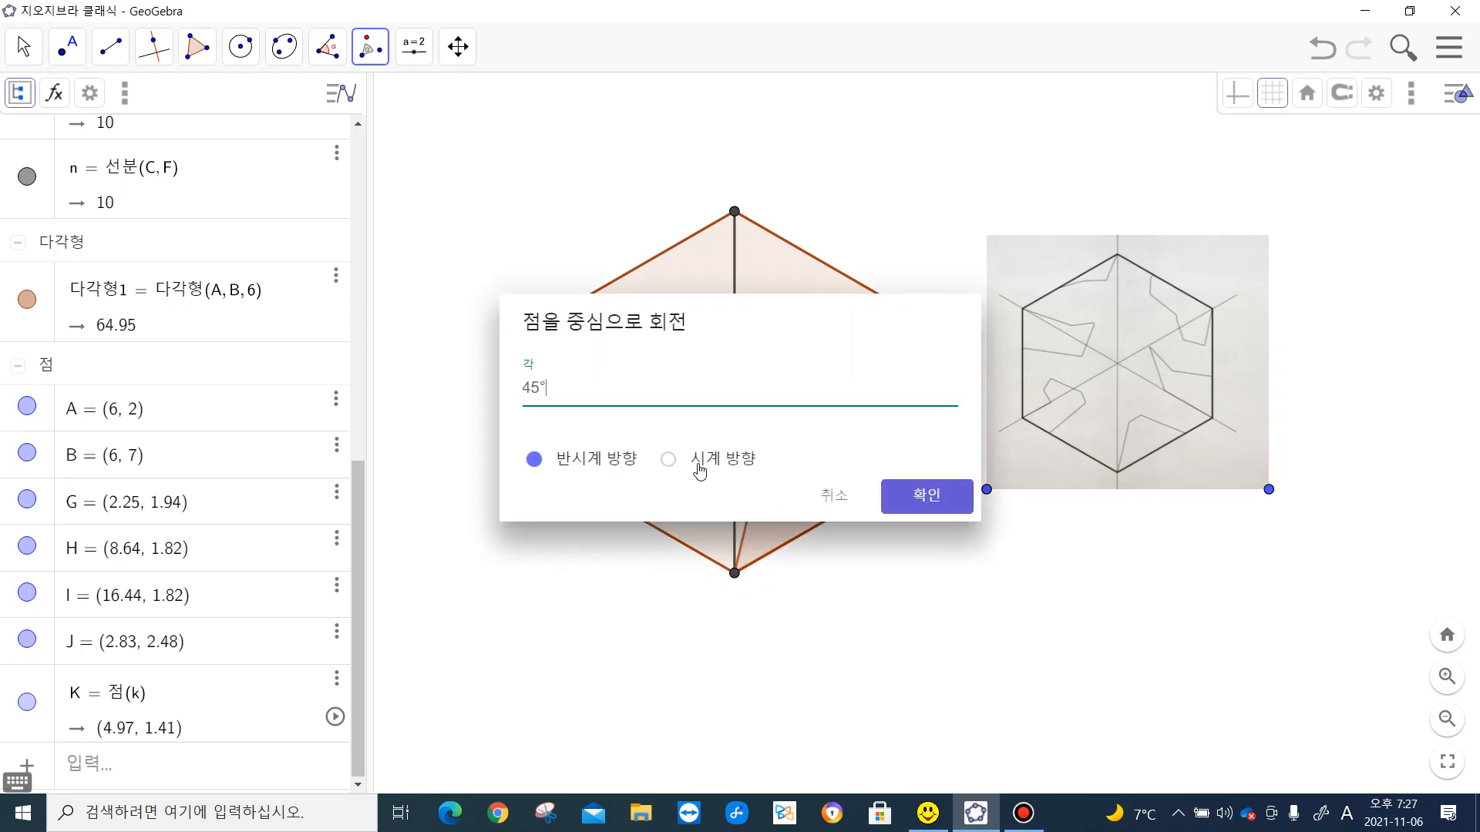
pyautogui.moveTo(542, 386); pyautogui.dragTo(528, 389)
pyautogui.write('120')
pyautogui.click(915, 497)
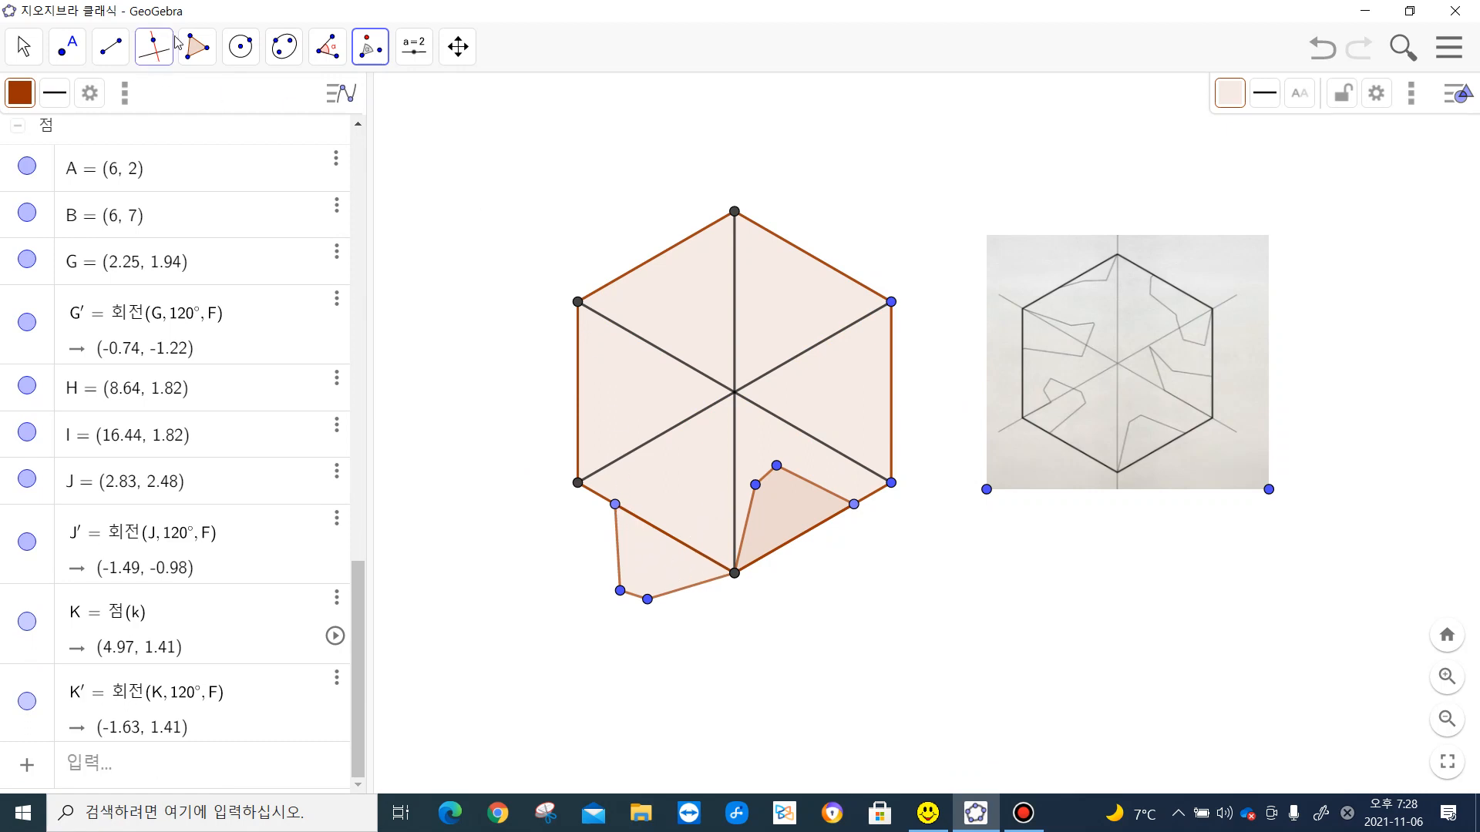
# - Draw a seven-sided polygon from the rotated copy's upper corner through about (0.22, 2.45), (-0.04, 3.12), (-1.53, 3.97), (-1.88, 3.41), (-1.51, 2.66) and the hexagon's lower-left vertex
pyautogui.click(194, 48)
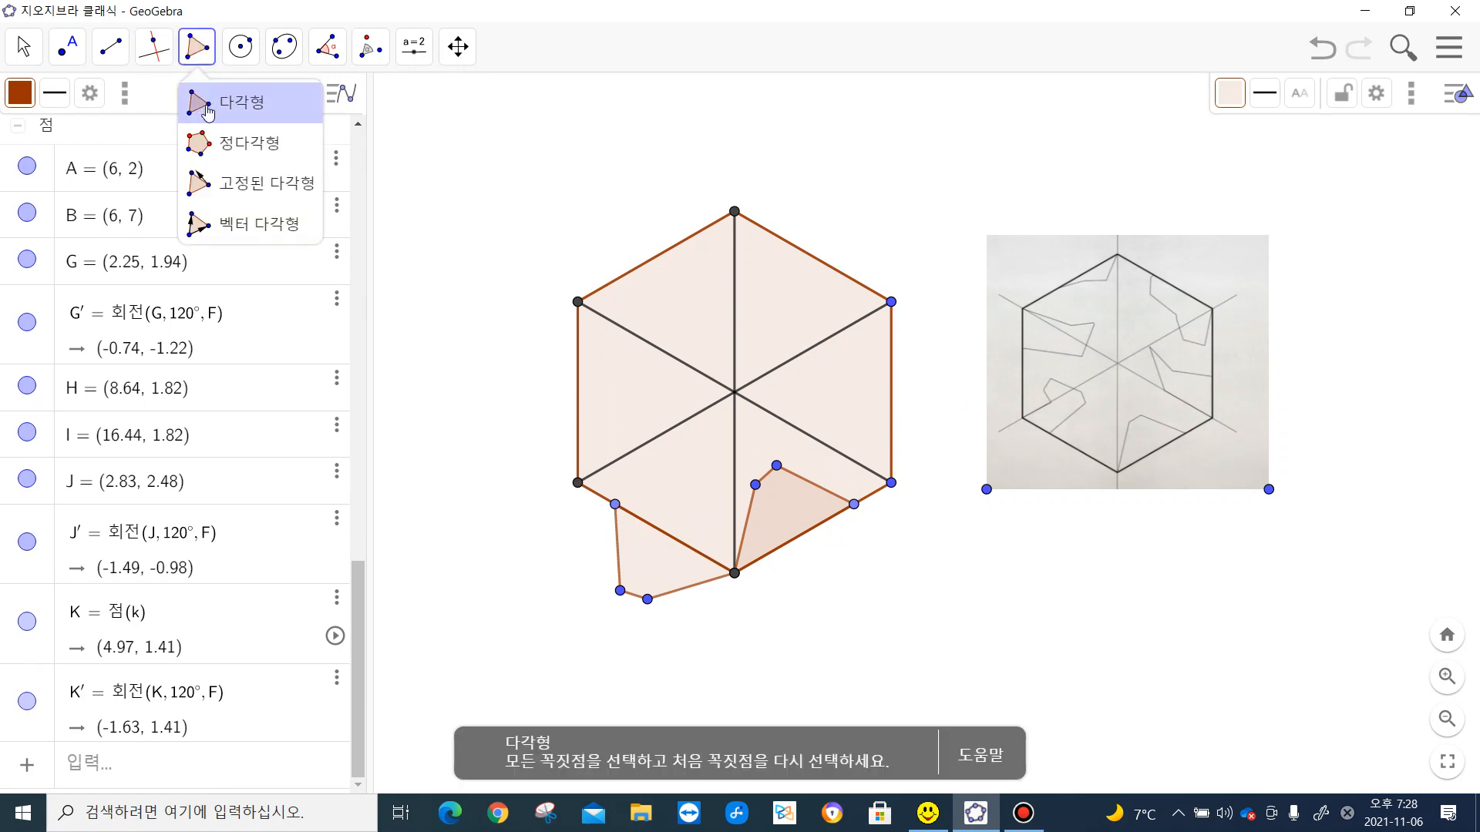
pyautogui.click(615, 505)
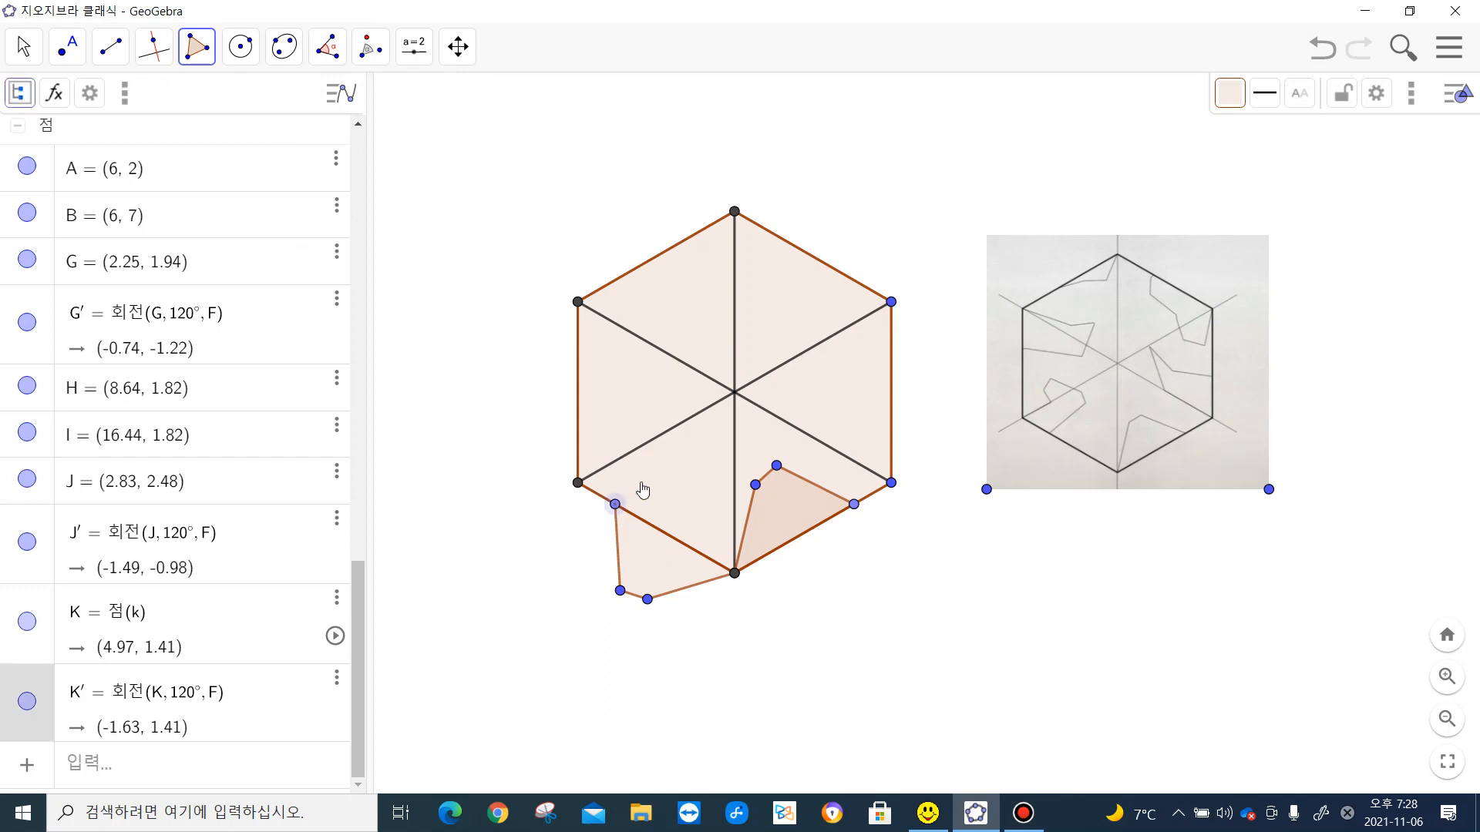
pyautogui.click(682, 466)
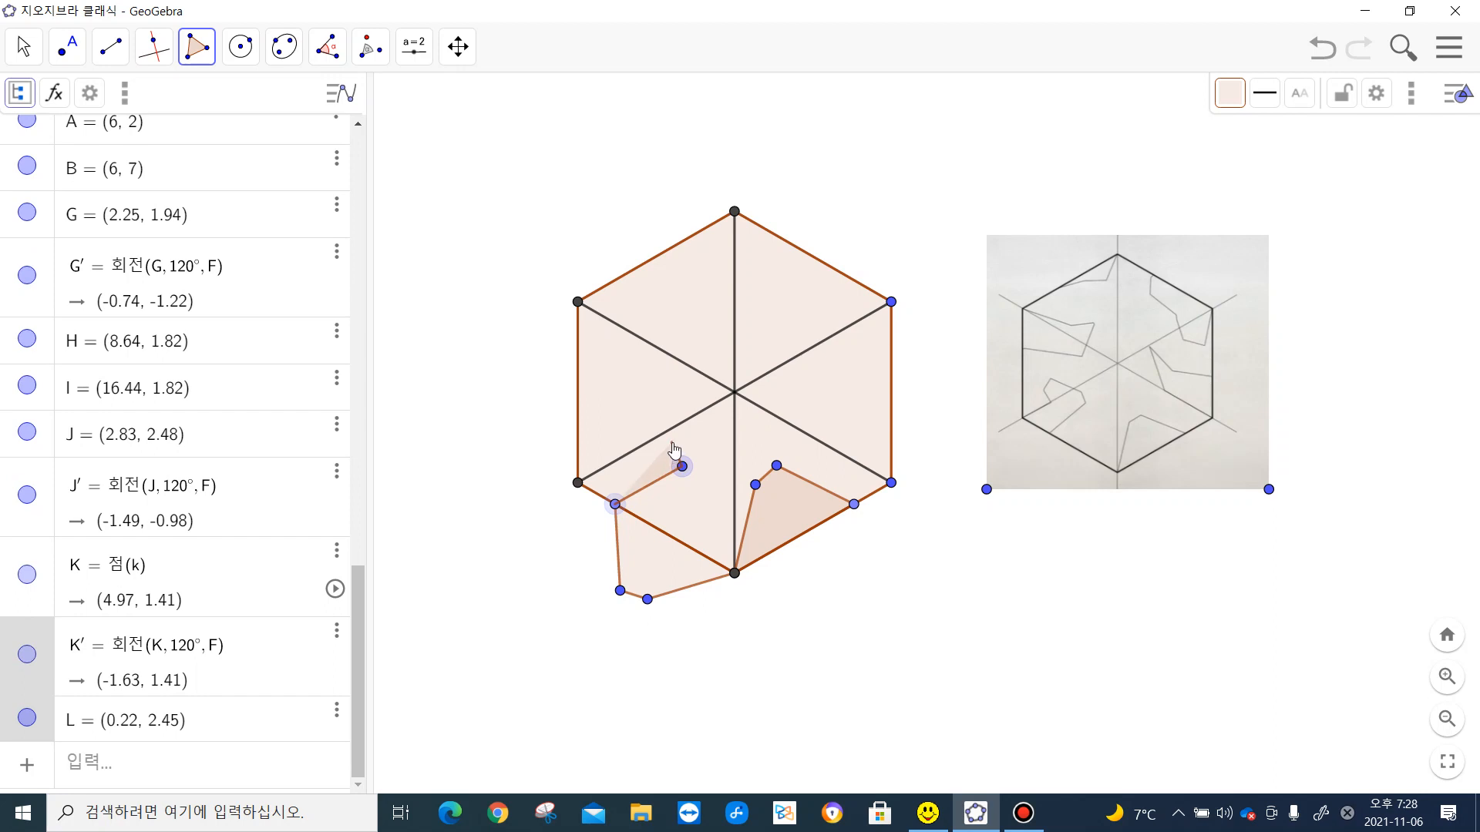
pyautogui.click(672, 443)
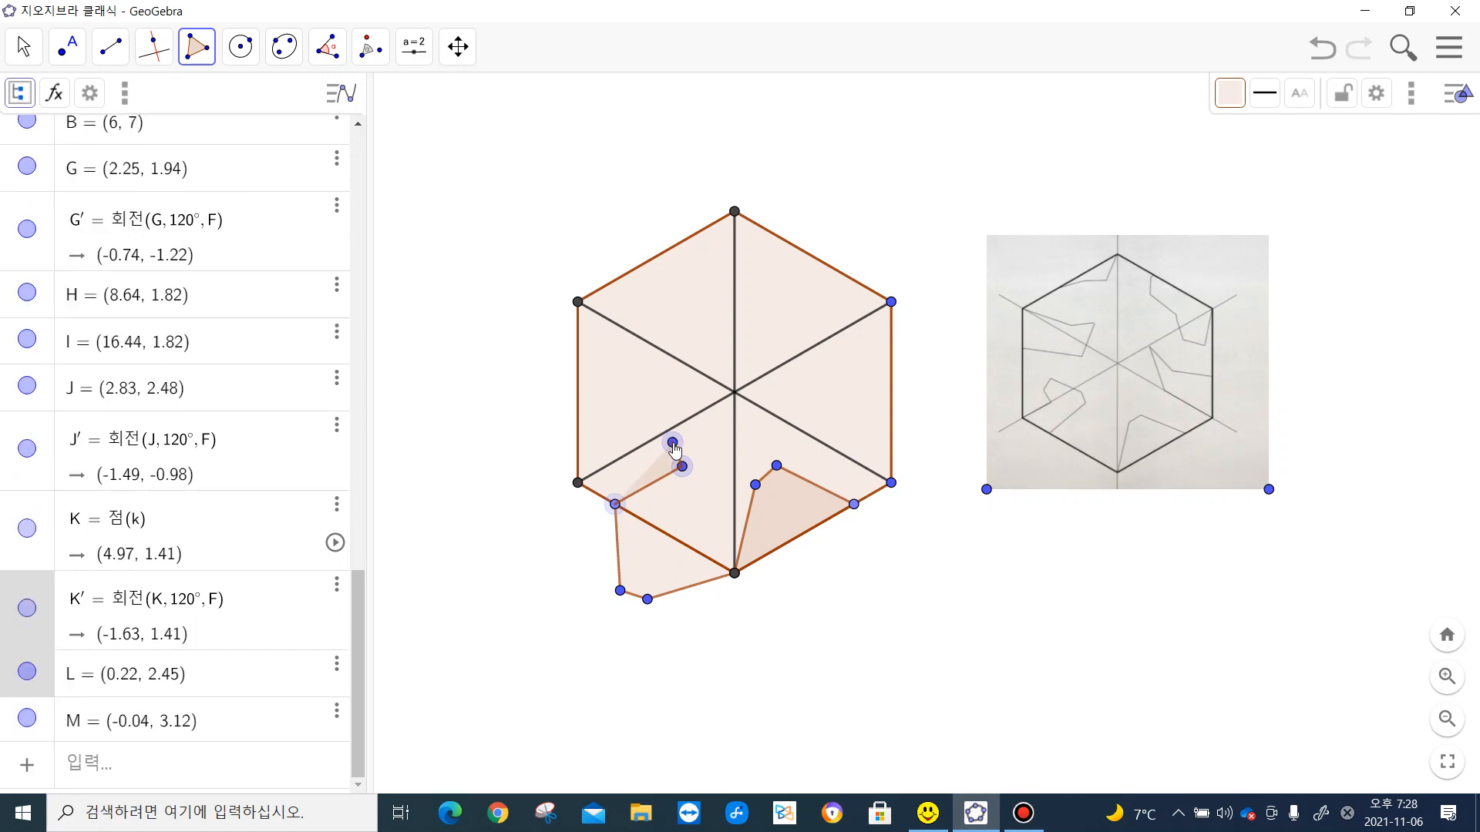
pyautogui.click(618, 413)
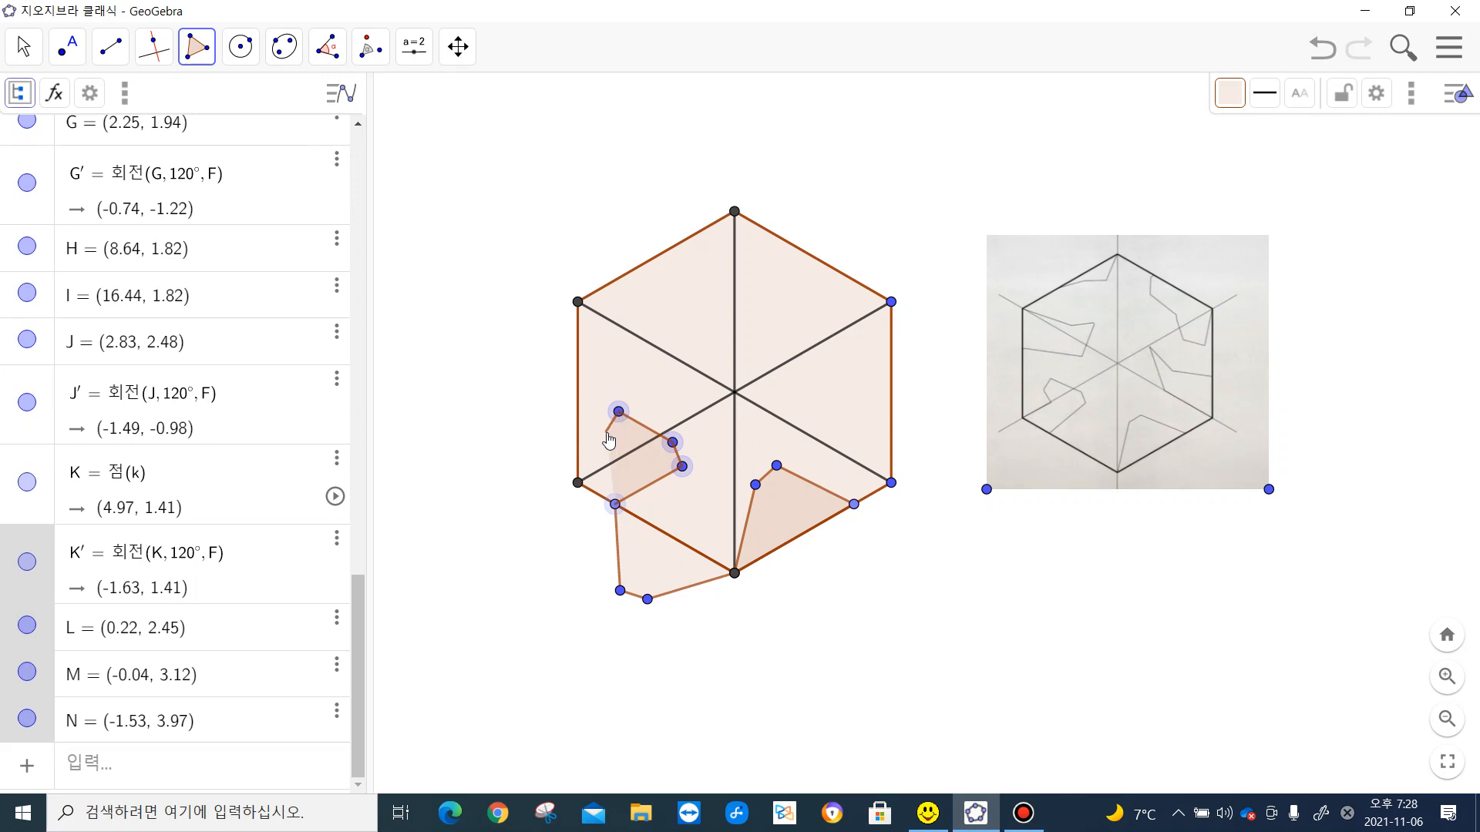
pyautogui.click(606, 433)
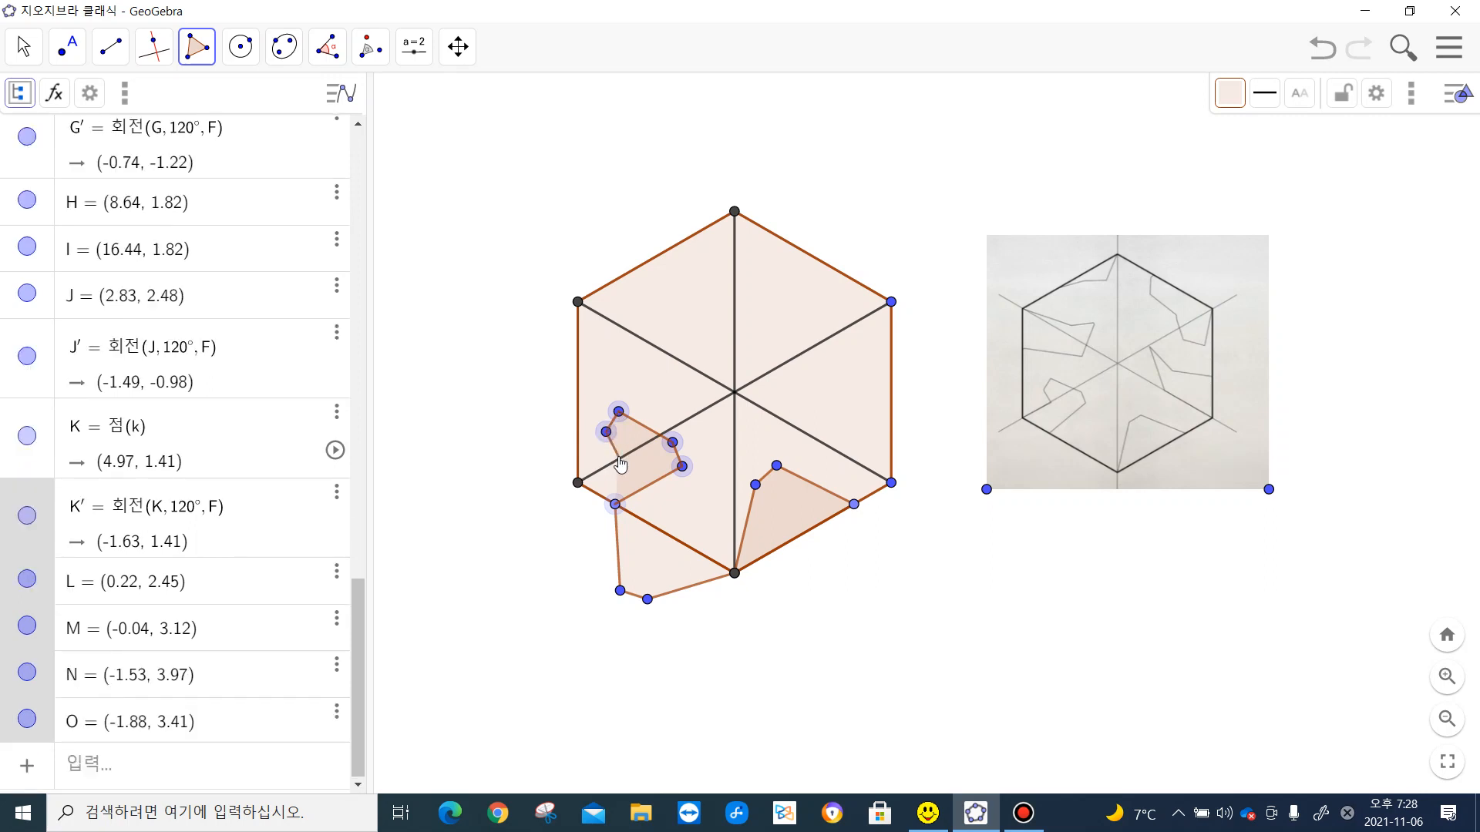
pyautogui.click(619, 460)
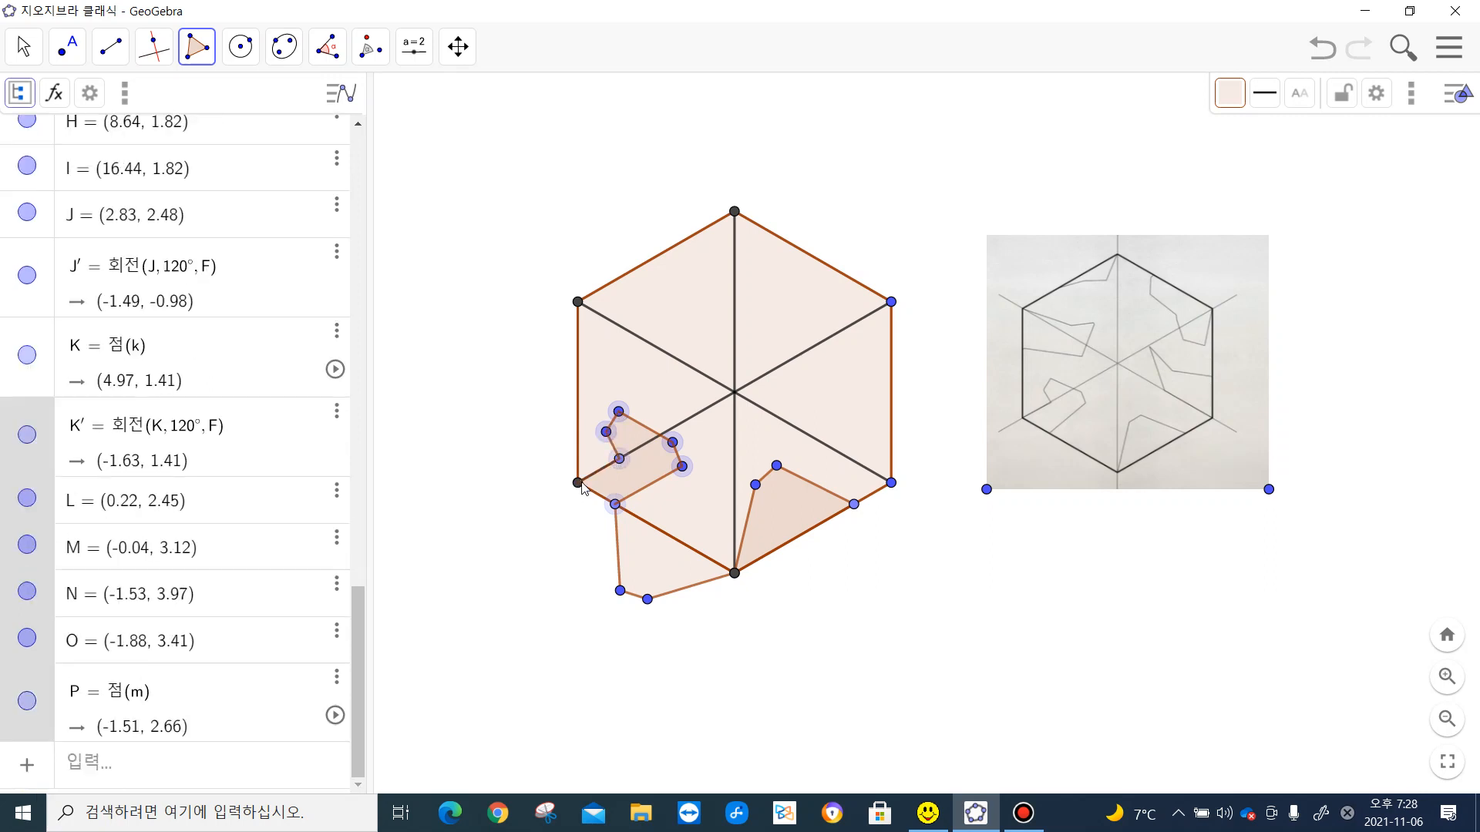
pyautogui.click(578, 483)
pyautogui.click(615, 506)
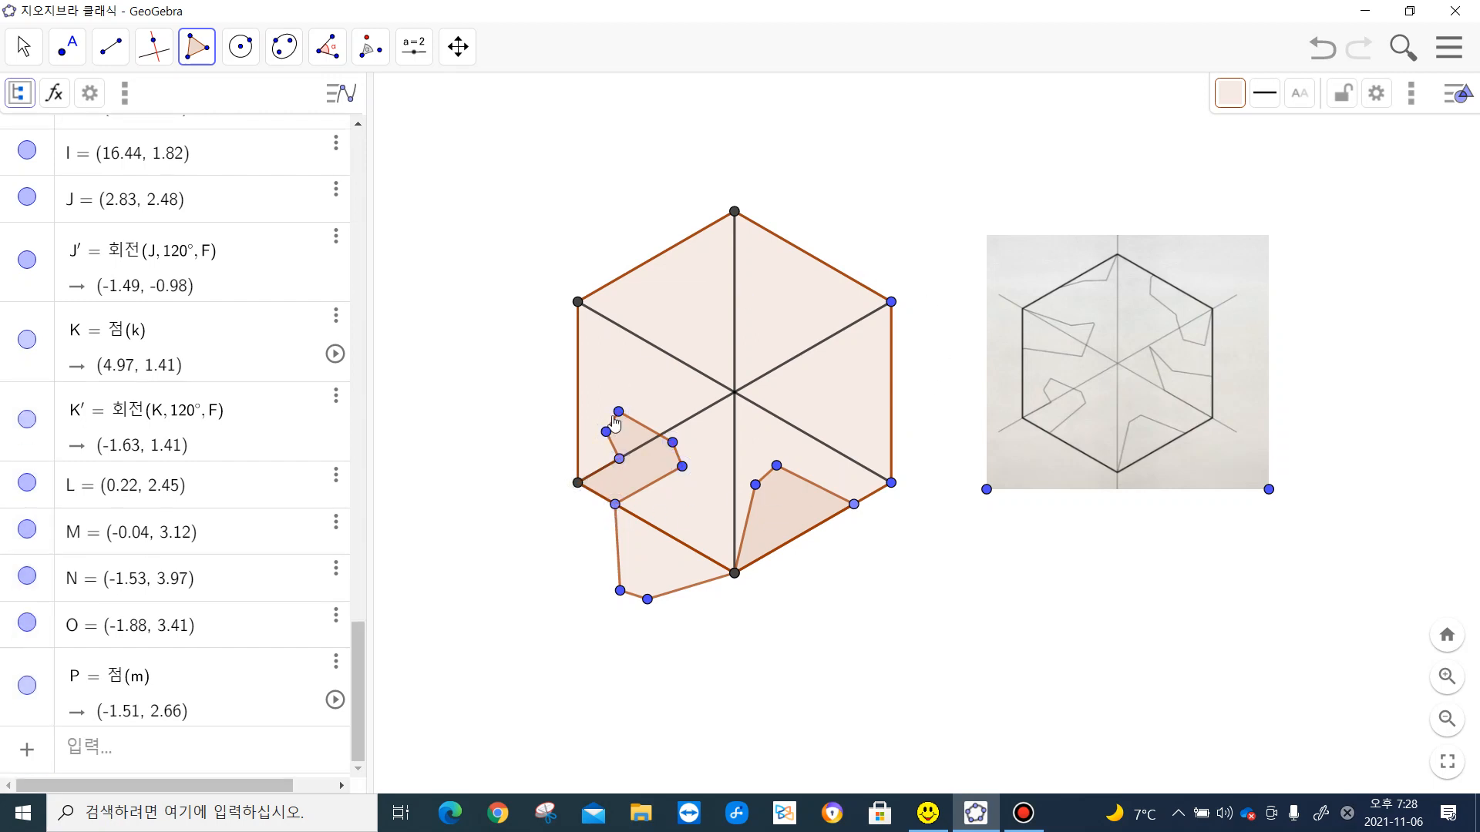
# - Rotate the seven-sided polygon at the lower-left vertex 120° clockwise about the hexagon's bottom vertex
pyautogui.click(370, 46)
pyautogui.click(454, 243)
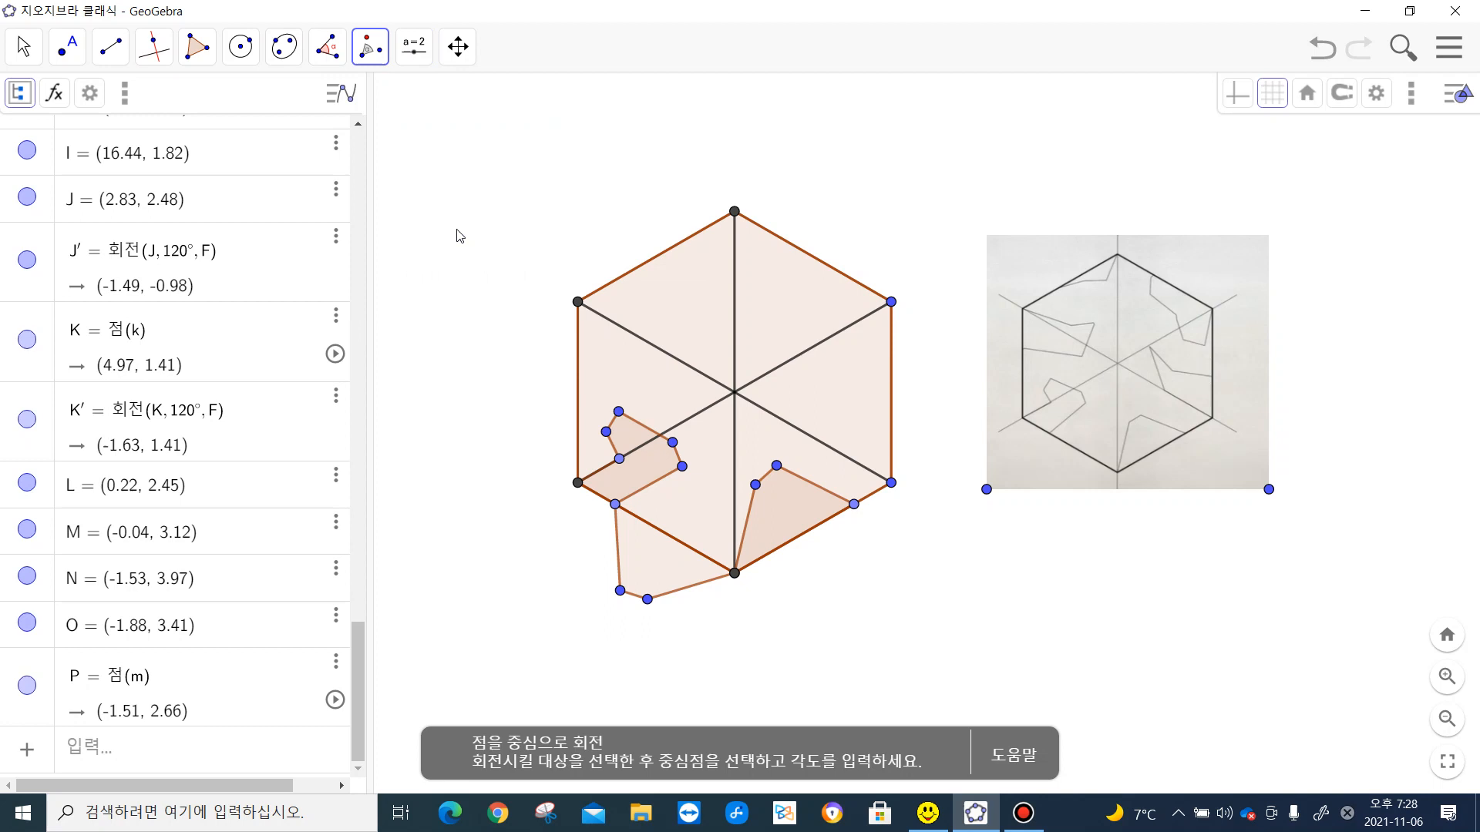
pyautogui.click(644, 470)
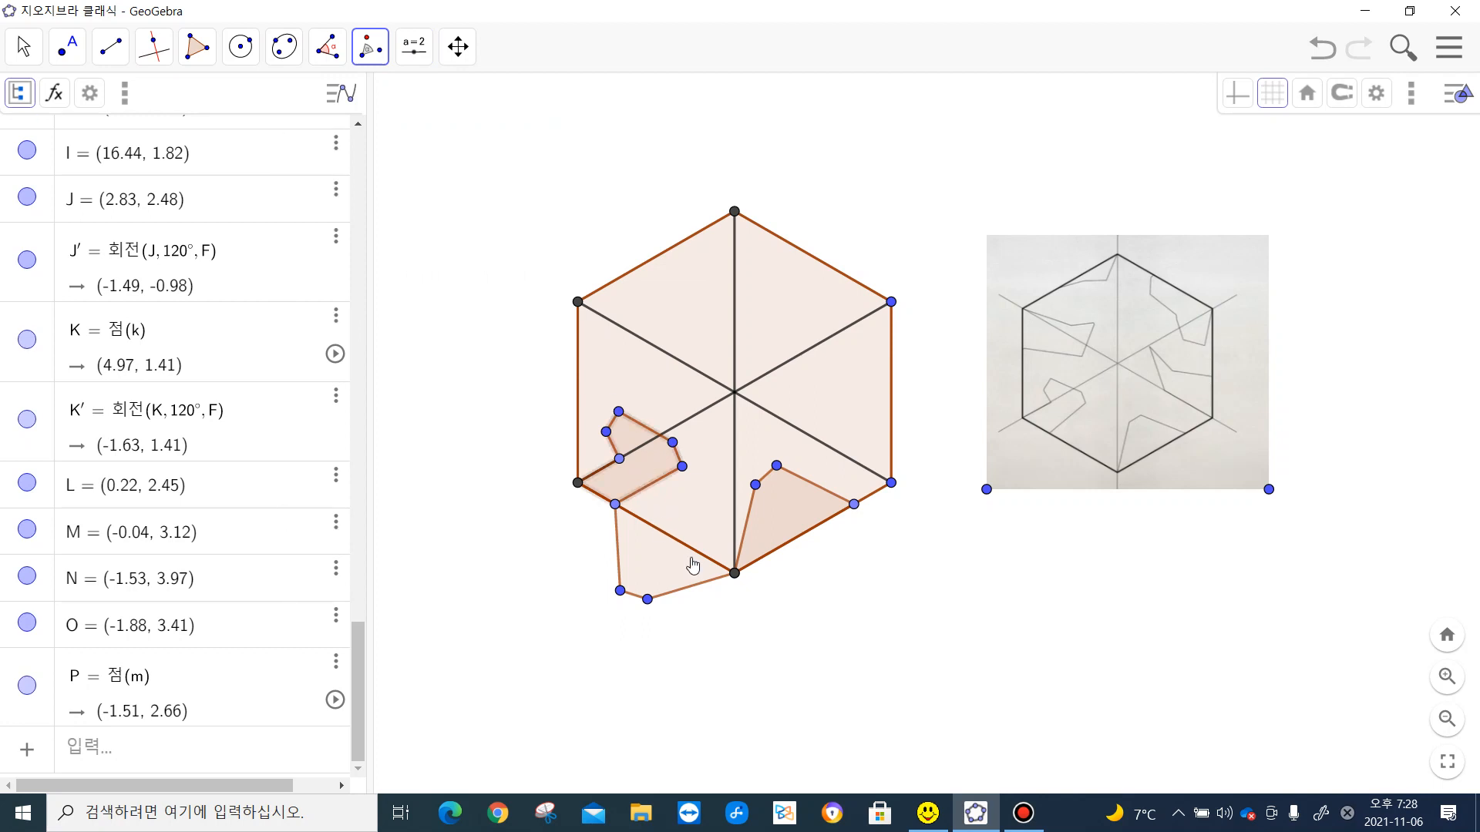
pyautogui.click(734, 574)
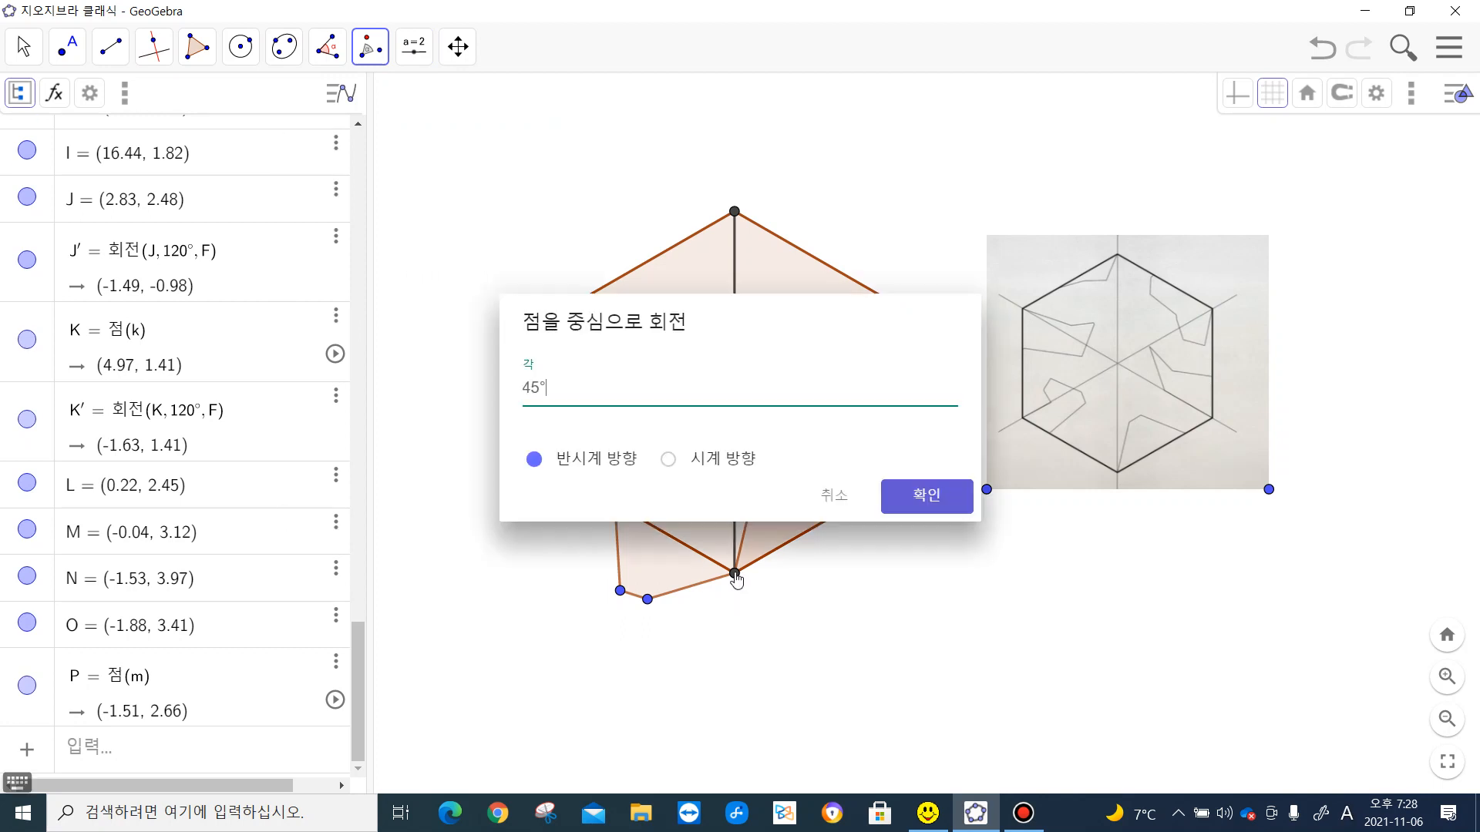
pyautogui.click(668, 463)
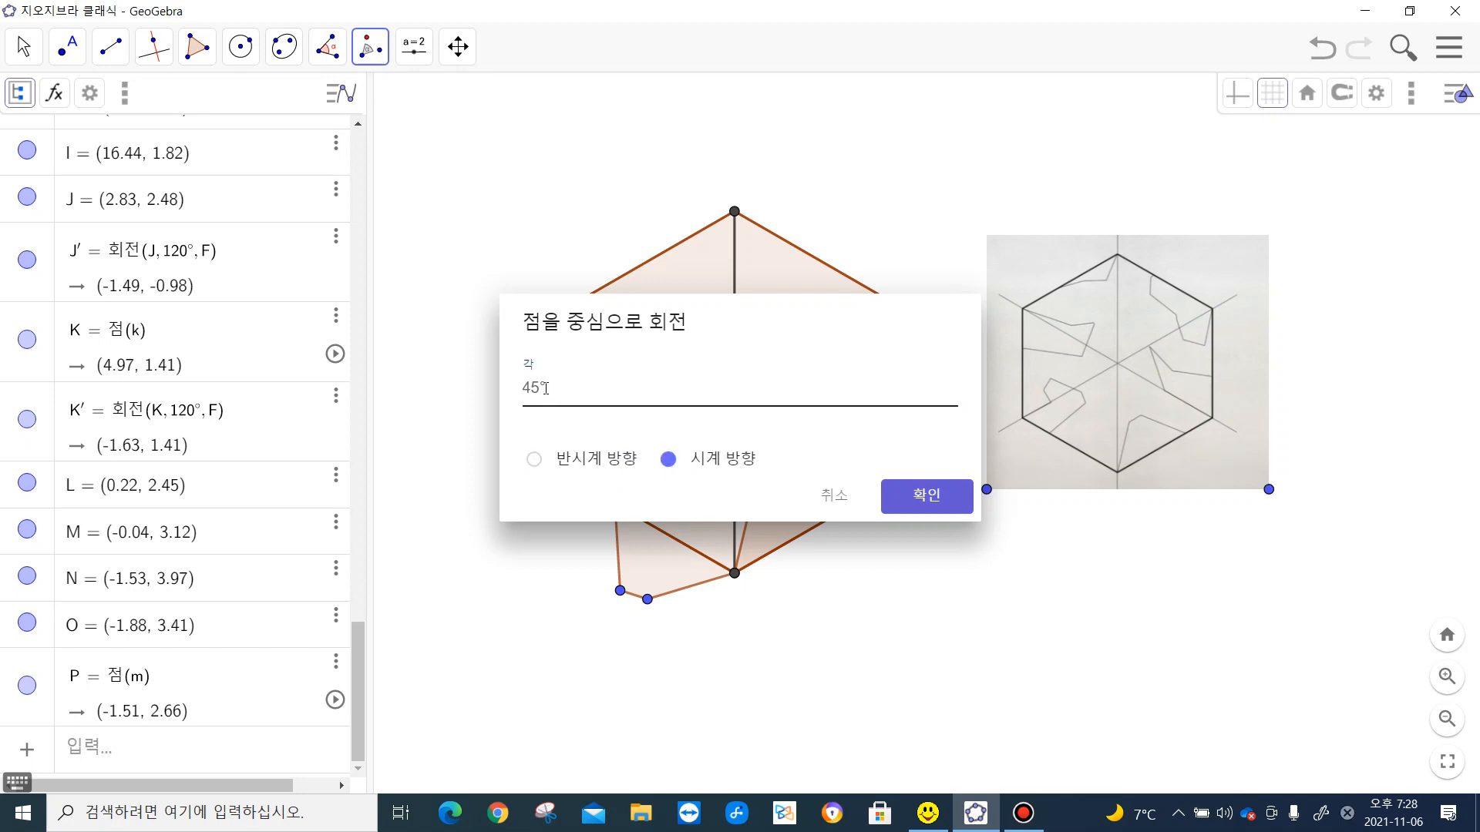
pyautogui.moveTo(541, 388); pyautogui.dragTo(512, 394)
pyautogui.write('120')
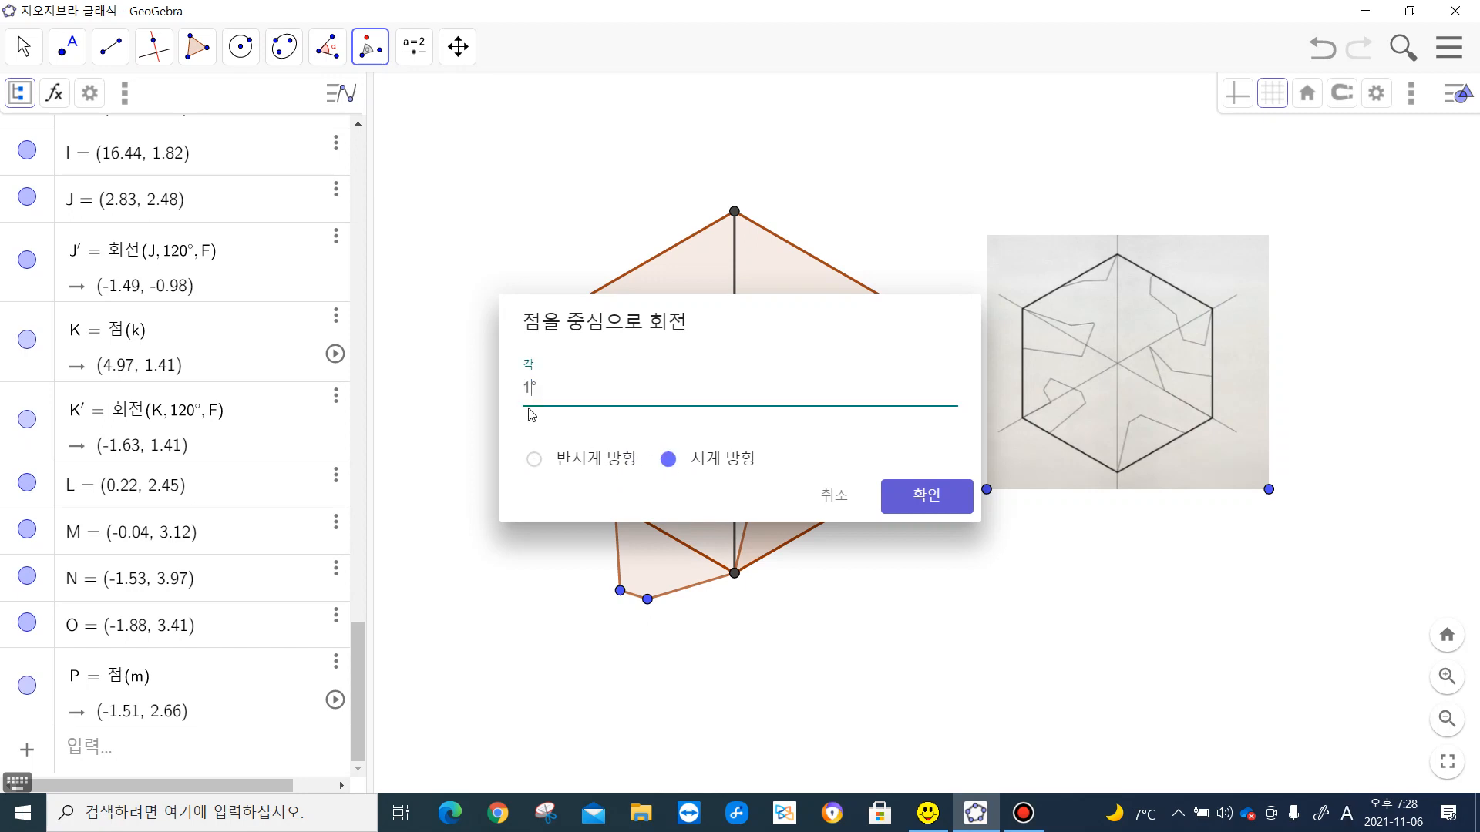
pyautogui.click(936, 506)
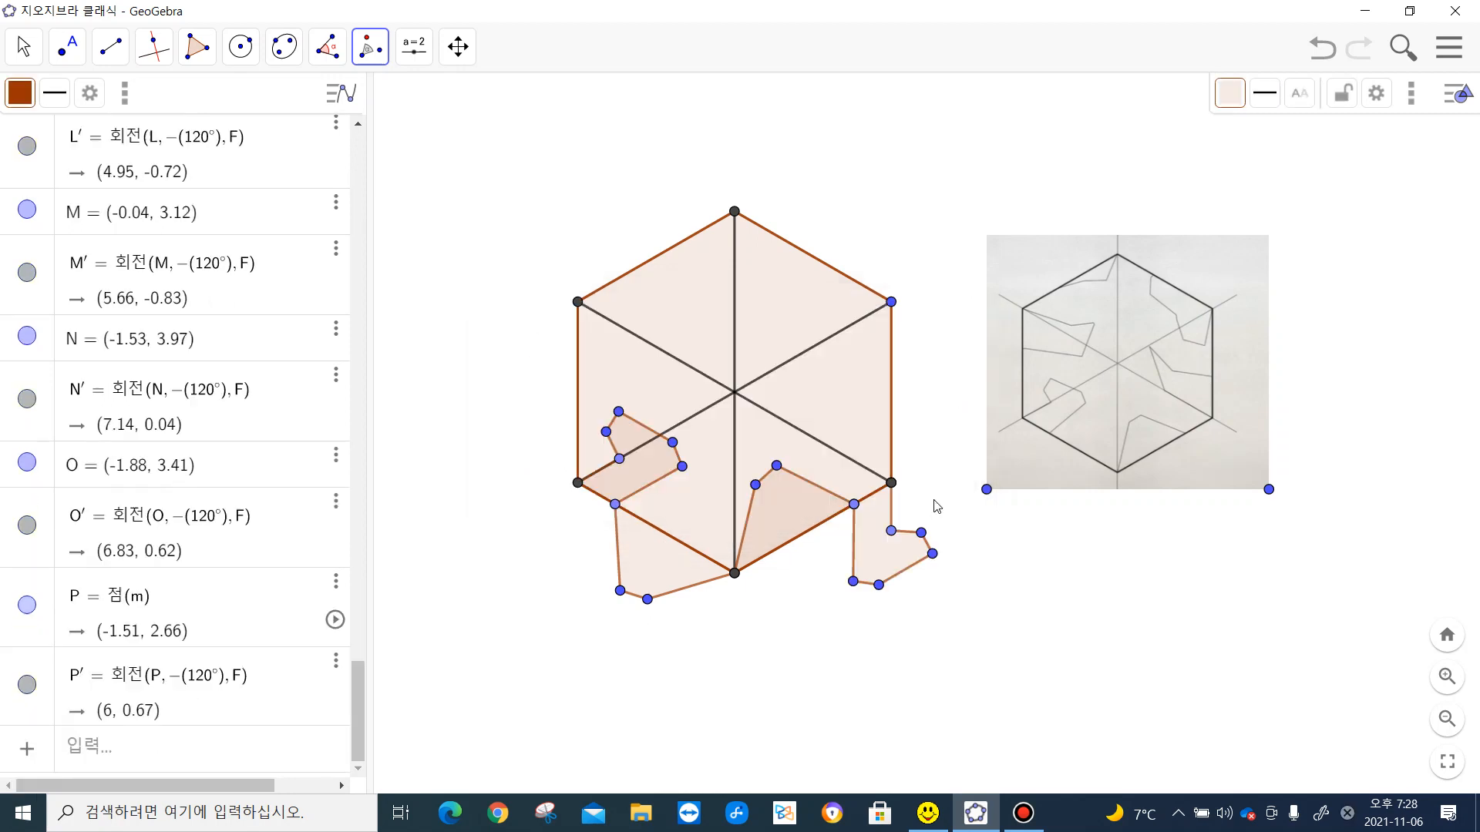
# - Draw a five-sided polygon from the hexagon's lower-right vertex through about (3.46, 3.47), (3.28, 5.43), (3.95, 4.5) and (6, 3.73)
pyautogui.click(196, 48)
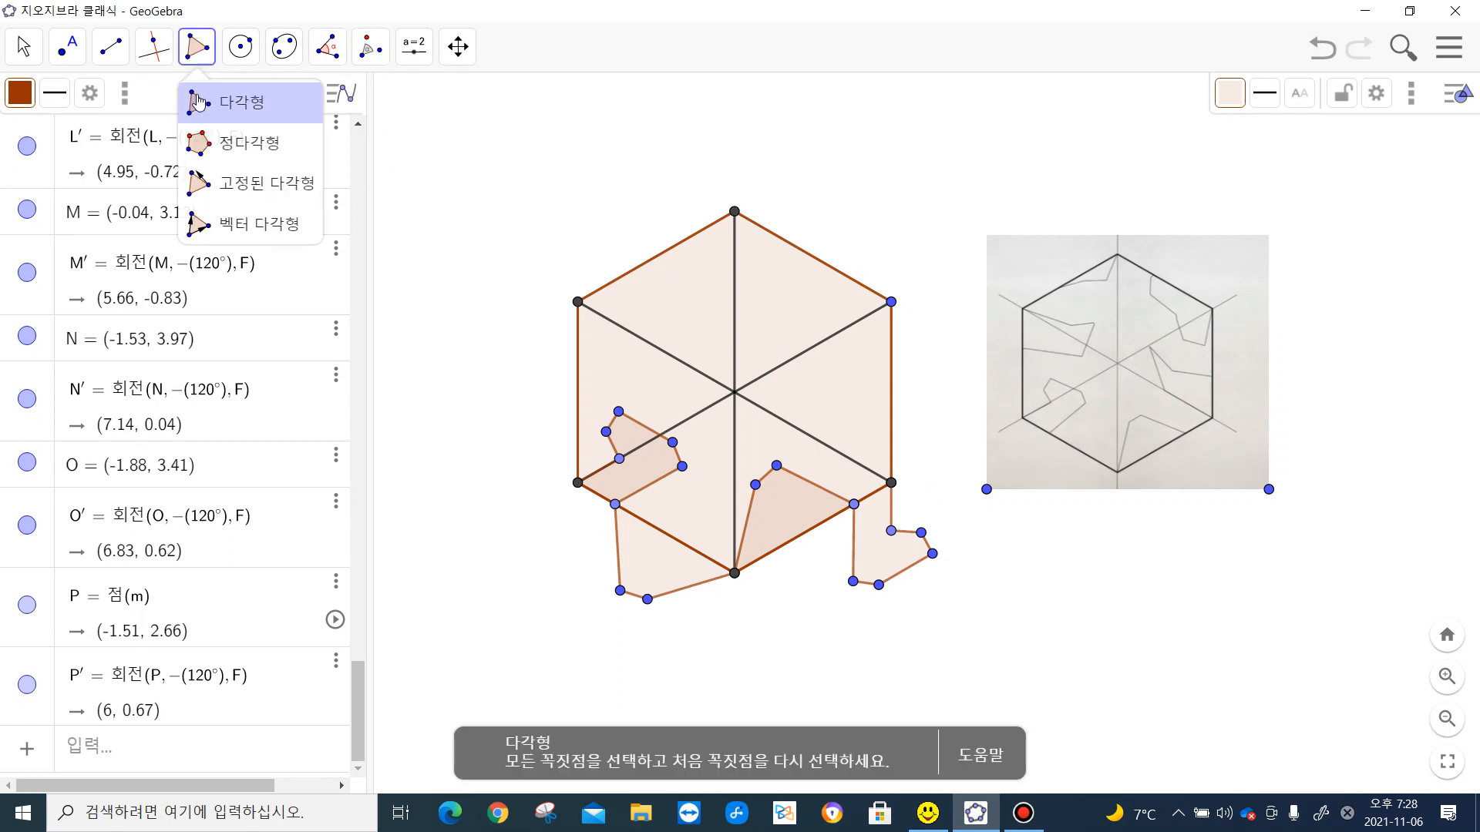
pyautogui.click(891, 483)
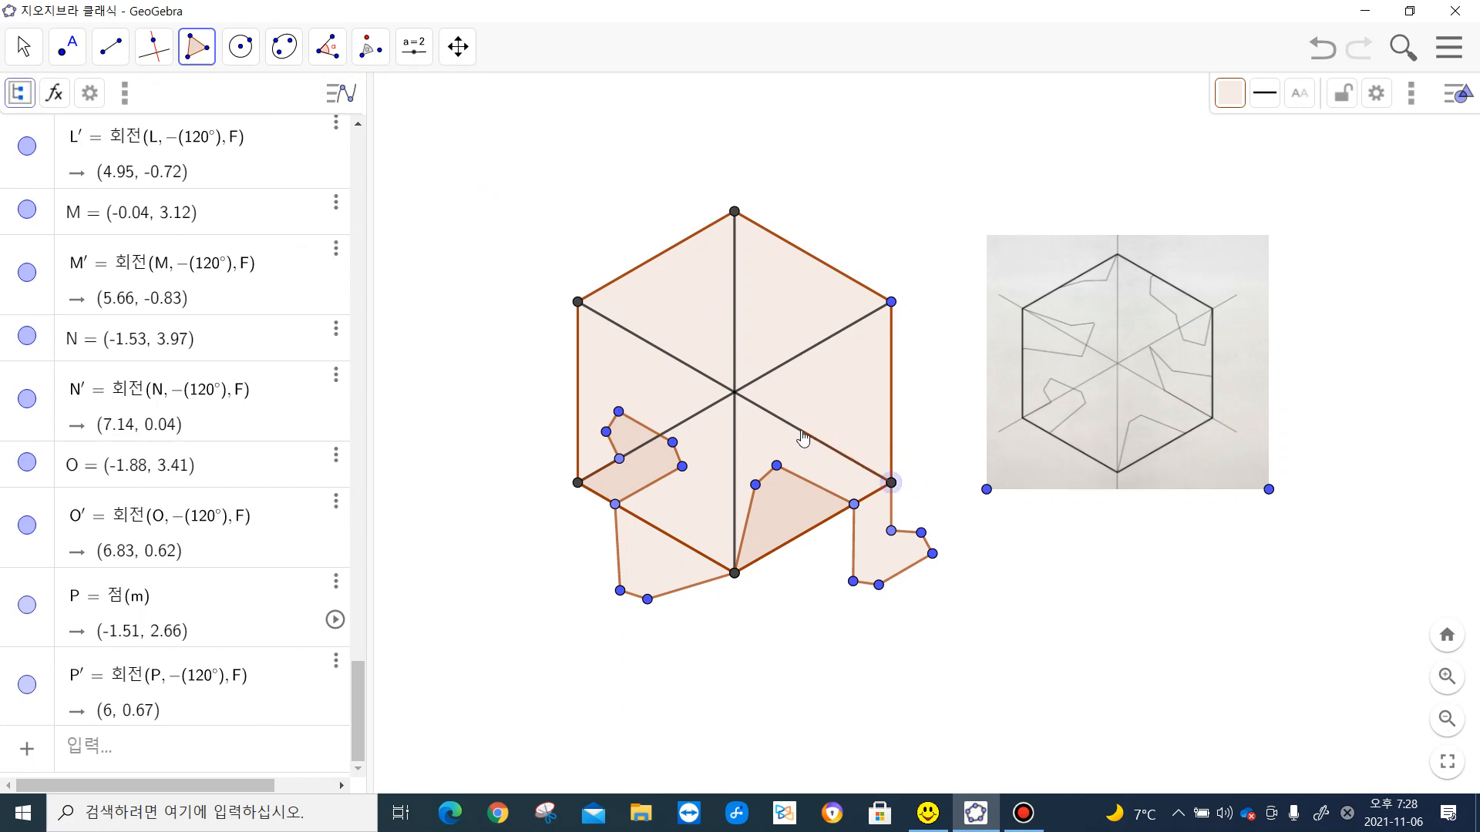
pyautogui.click(799, 429)
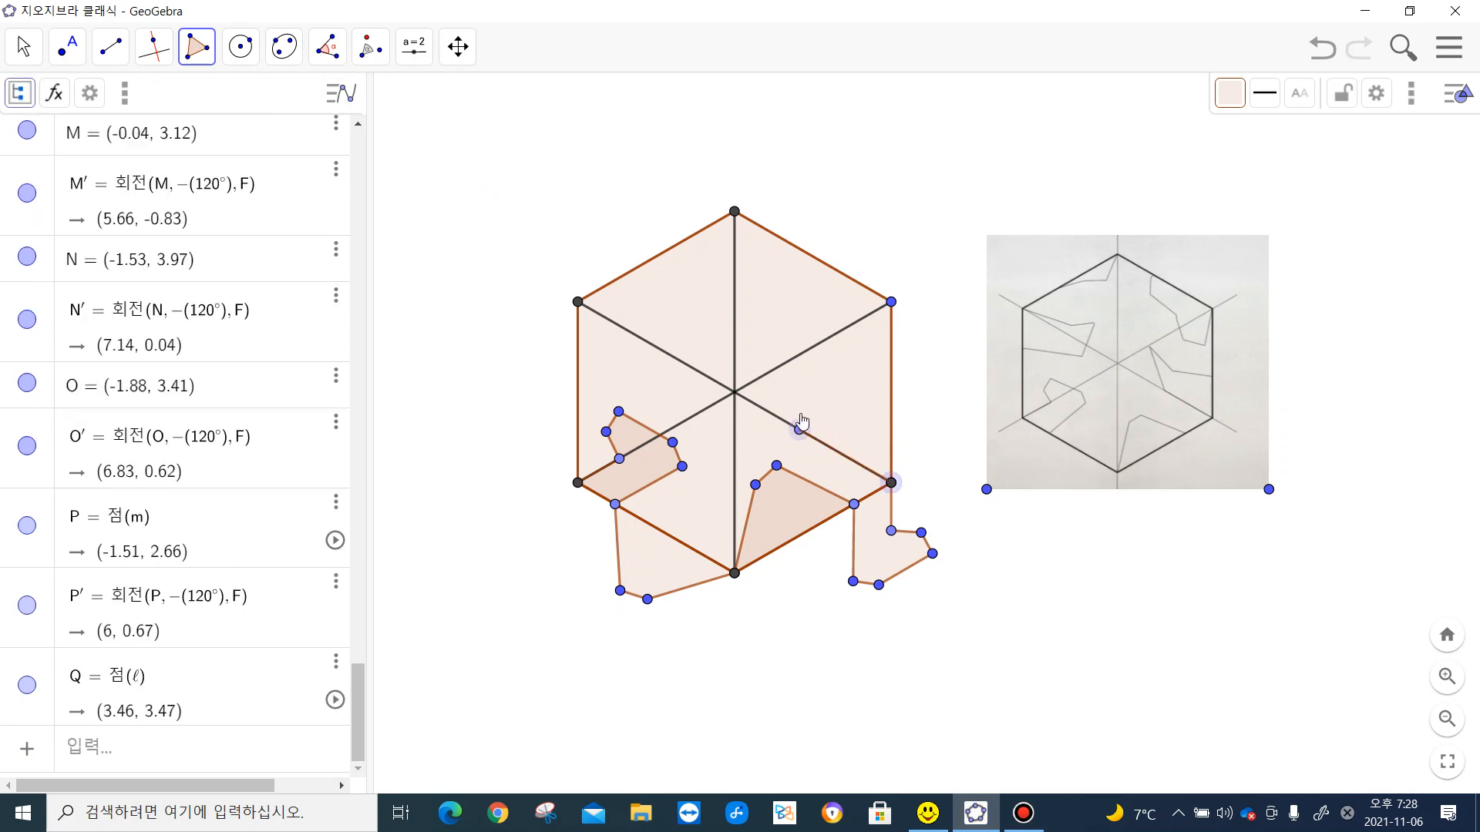
pyautogui.click(792, 359)
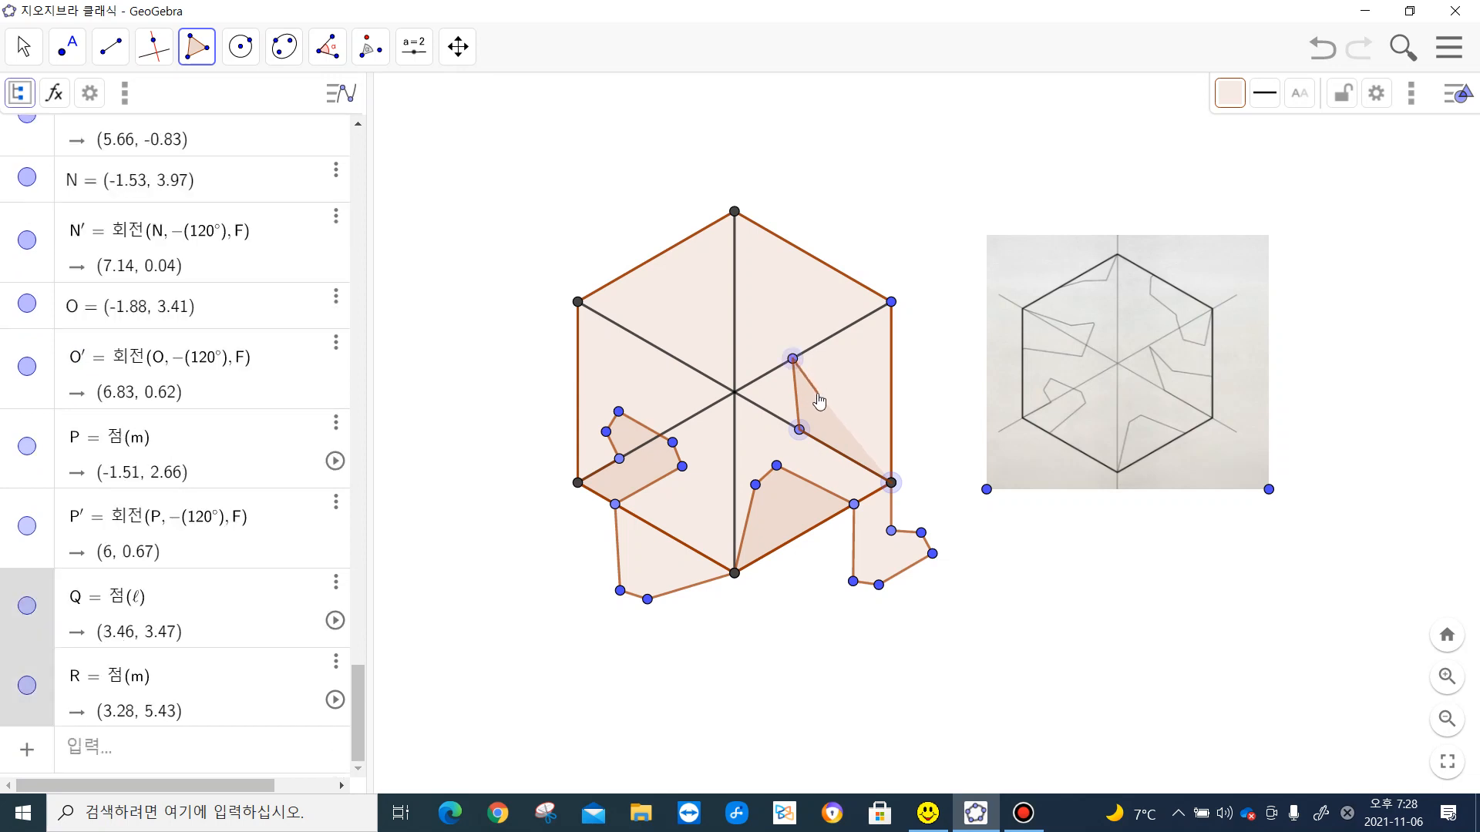
pyautogui.click(817, 392)
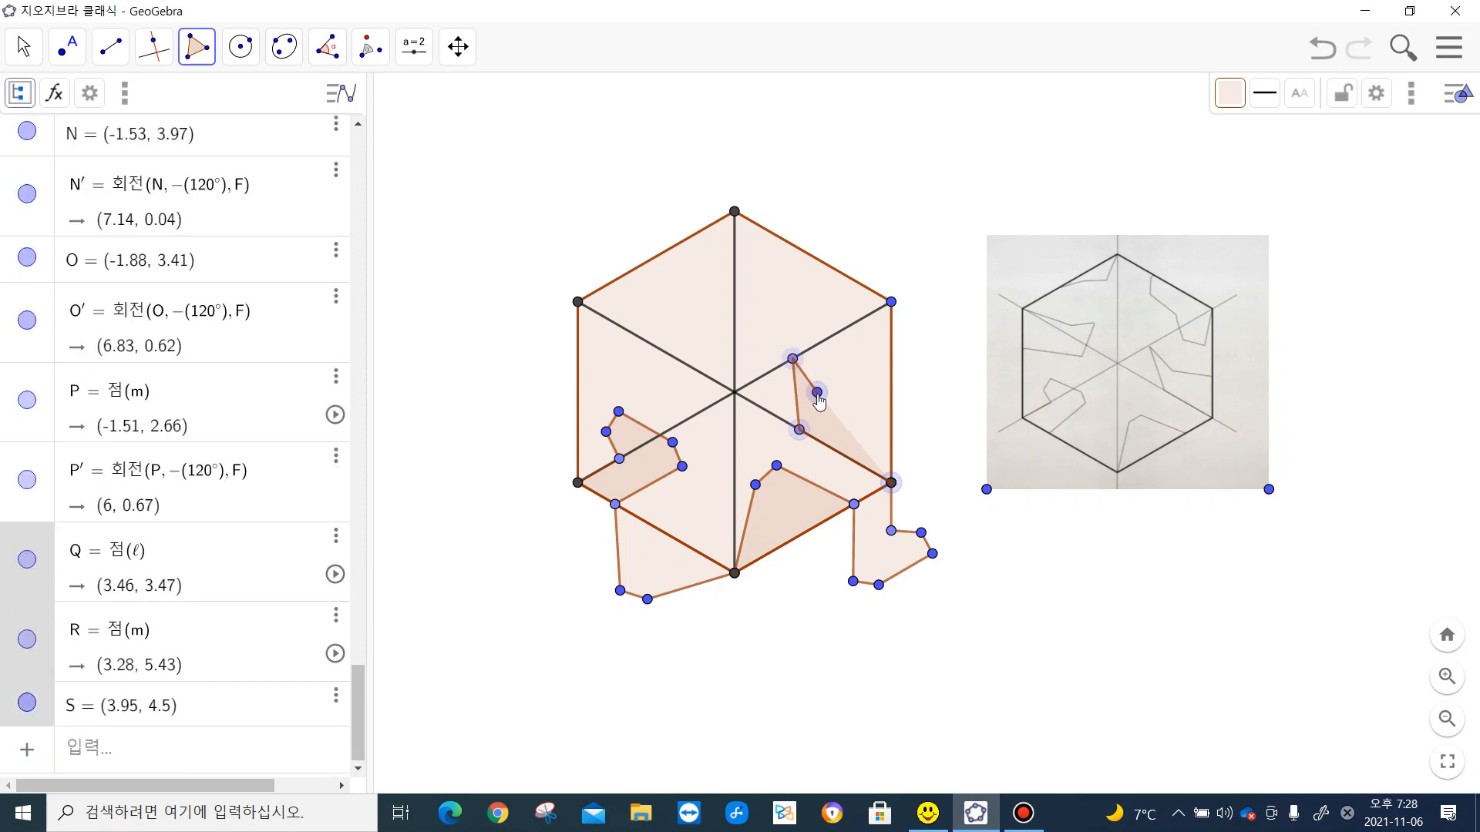
pyautogui.click(891, 420)
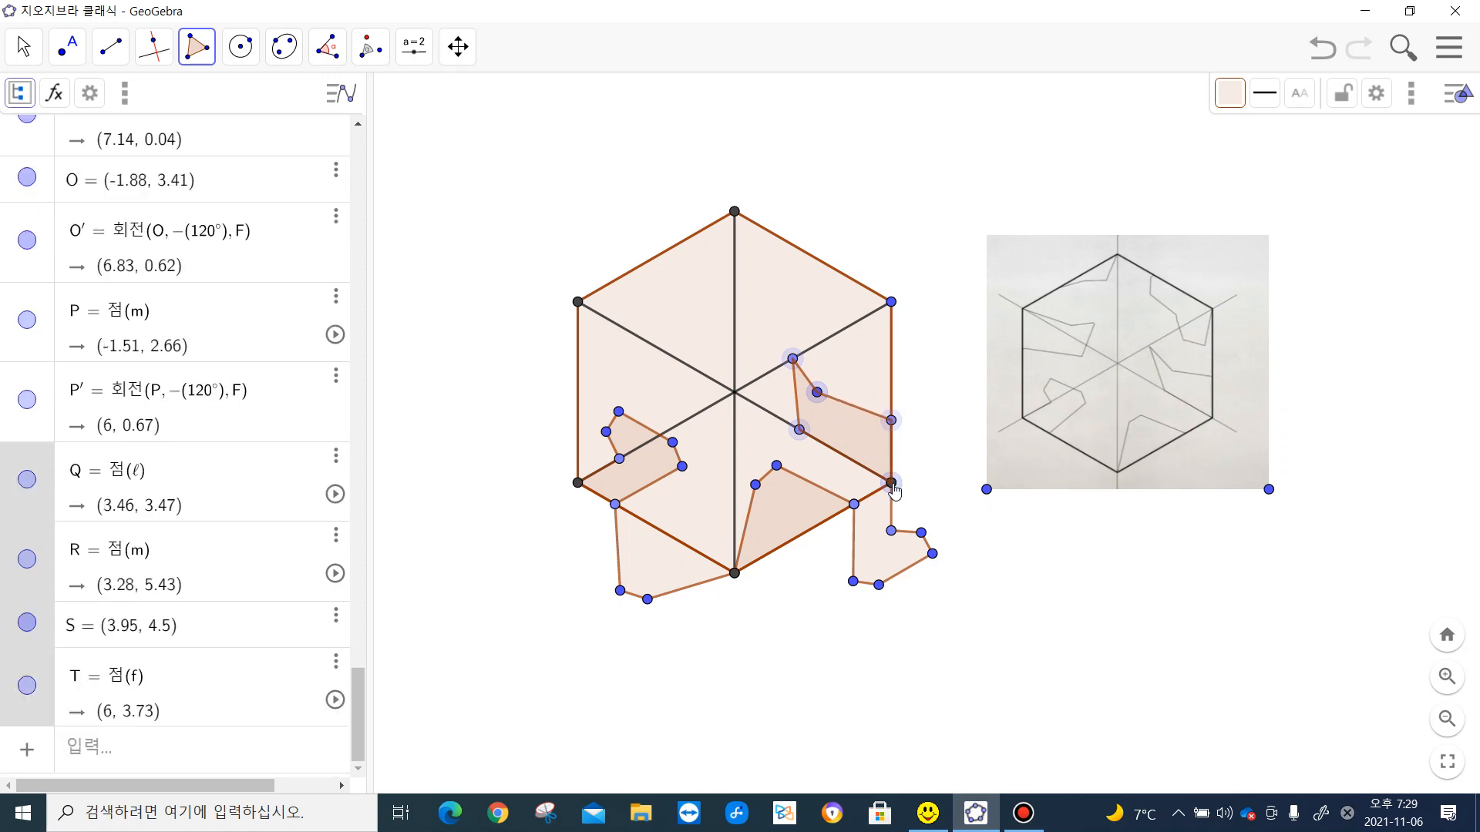
pyautogui.click(891, 483)
# - Try to rotate the five-sided polygon 120° counterclockwise about the hexagon's upper-right vertex, and undo the rotation
pyautogui.click(370, 47)
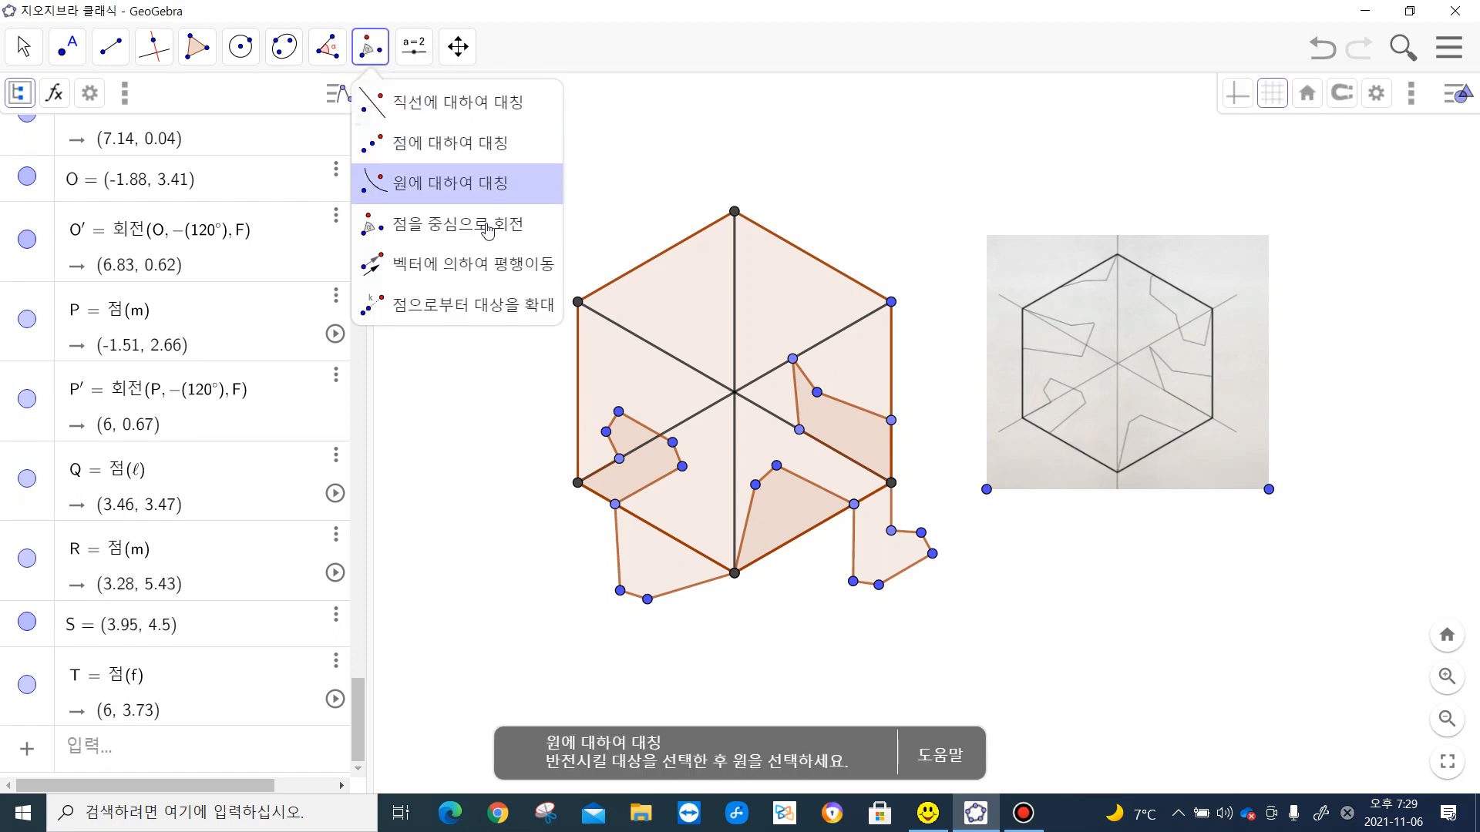
pyautogui.click(487, 230)
pyautogui.click(851, 429)
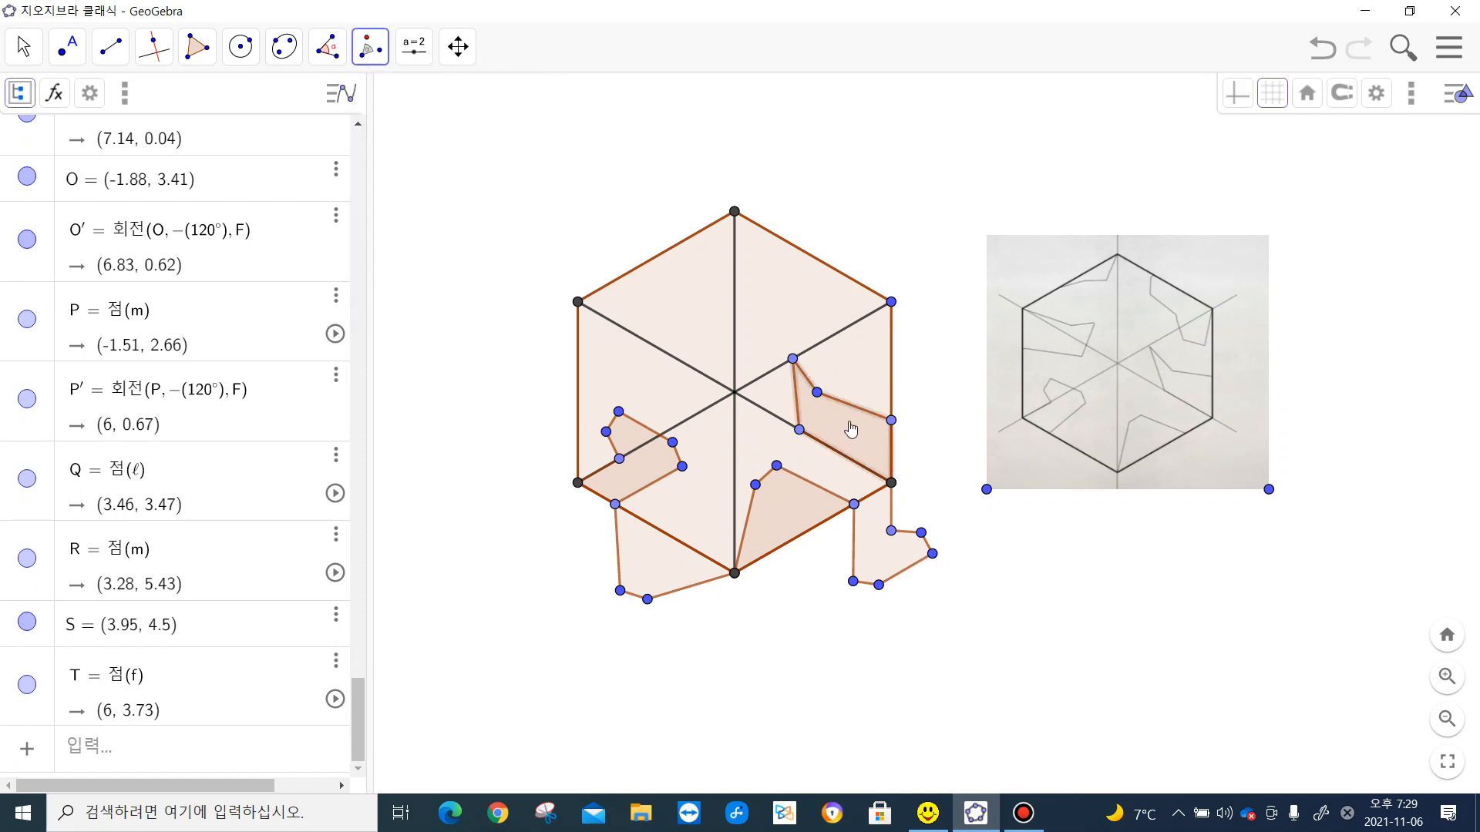
pyautogui.click(891, 302)
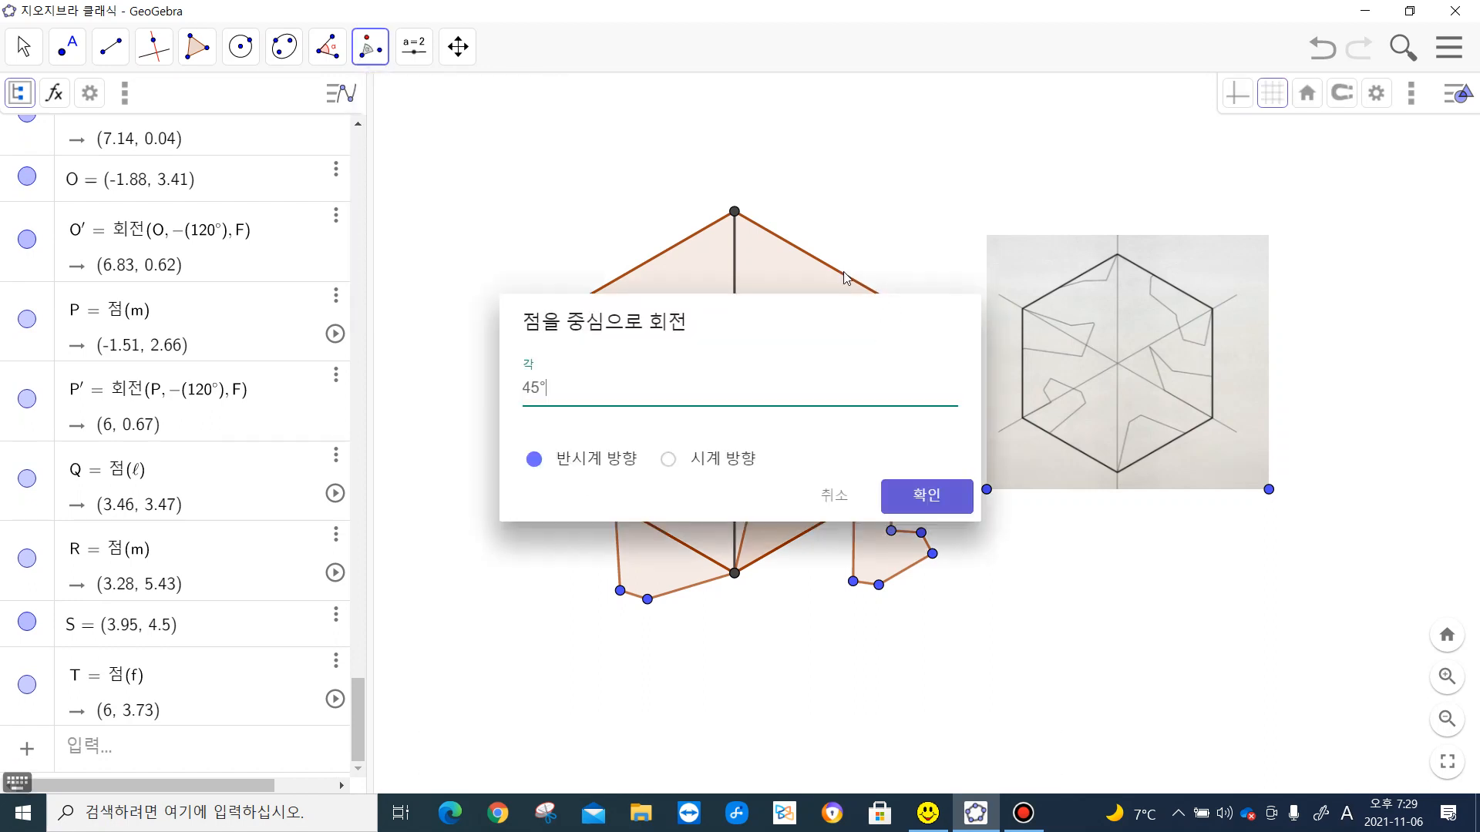
pyautogui.moveTo(541, 390); pyautogui.dragTo(526, 392)
pyautogui.write('120')
pyautogui.click(948, 497)
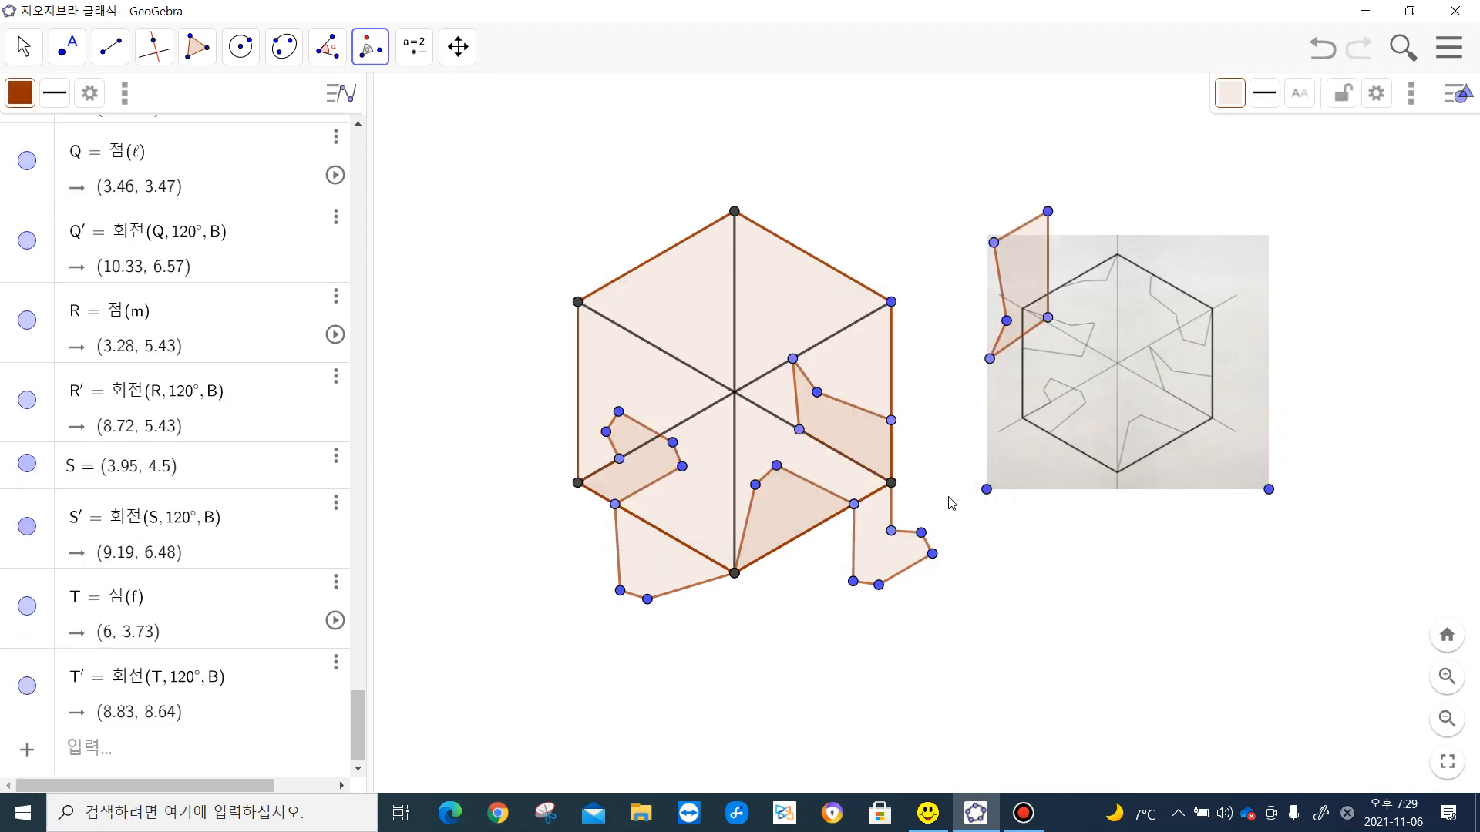
pyautogui.click(1311, 60)
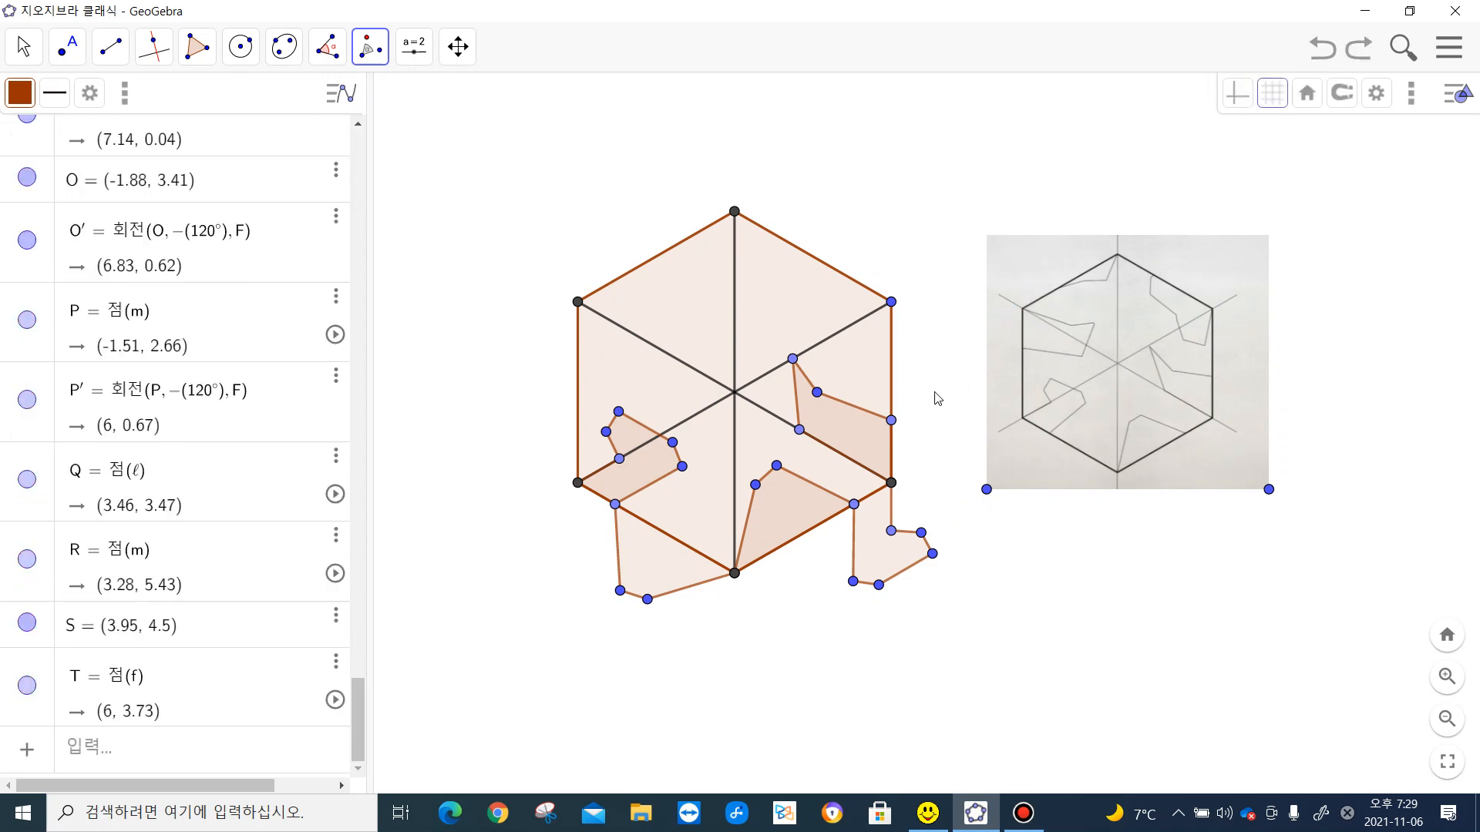
# - Rotate the five-sided polygon 120° clockwise about the hexagon's upper-right vertex
pyautogui.click(857, 444)
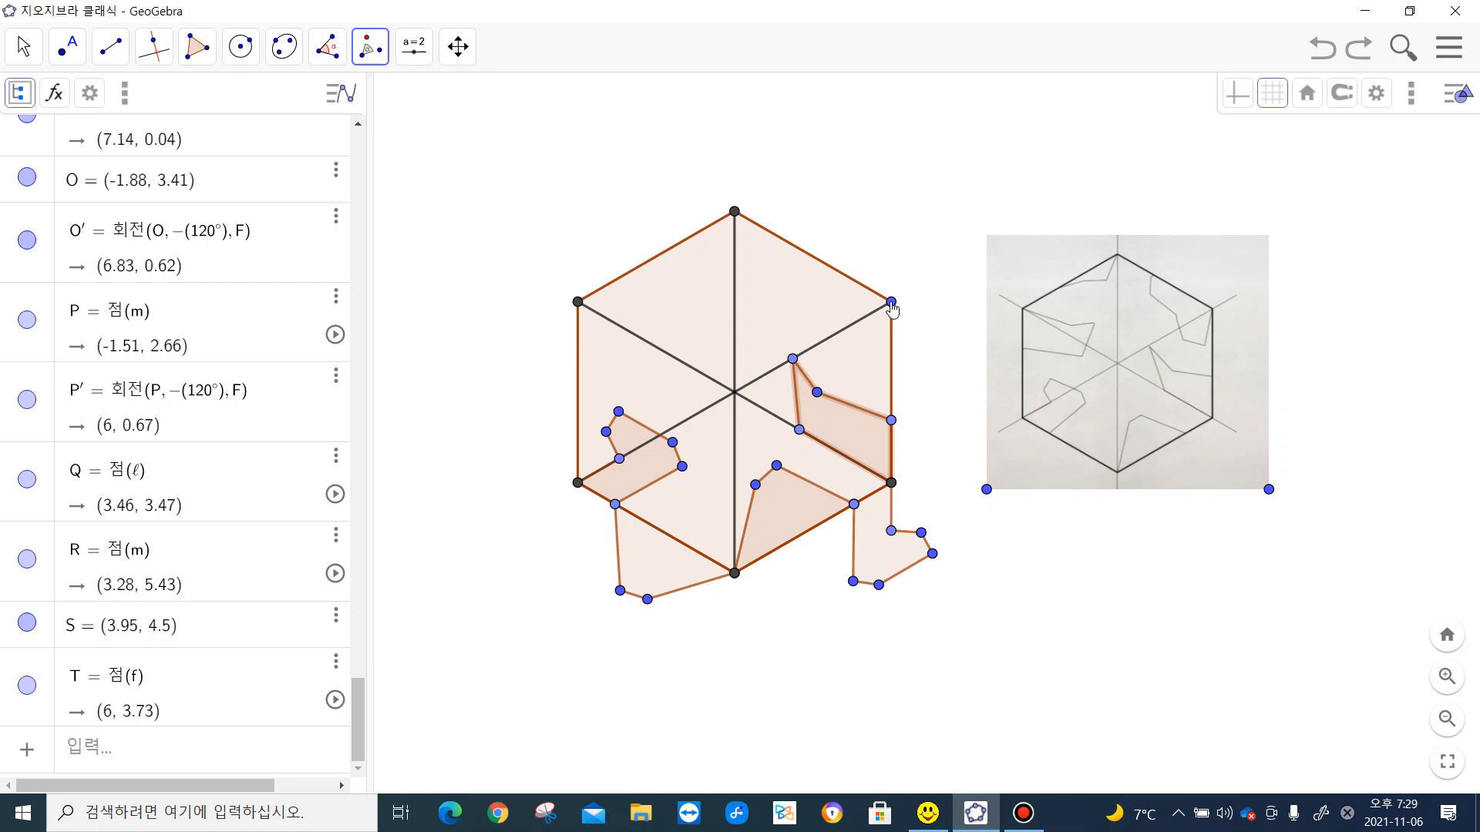
pyautogui.click(891, 303)
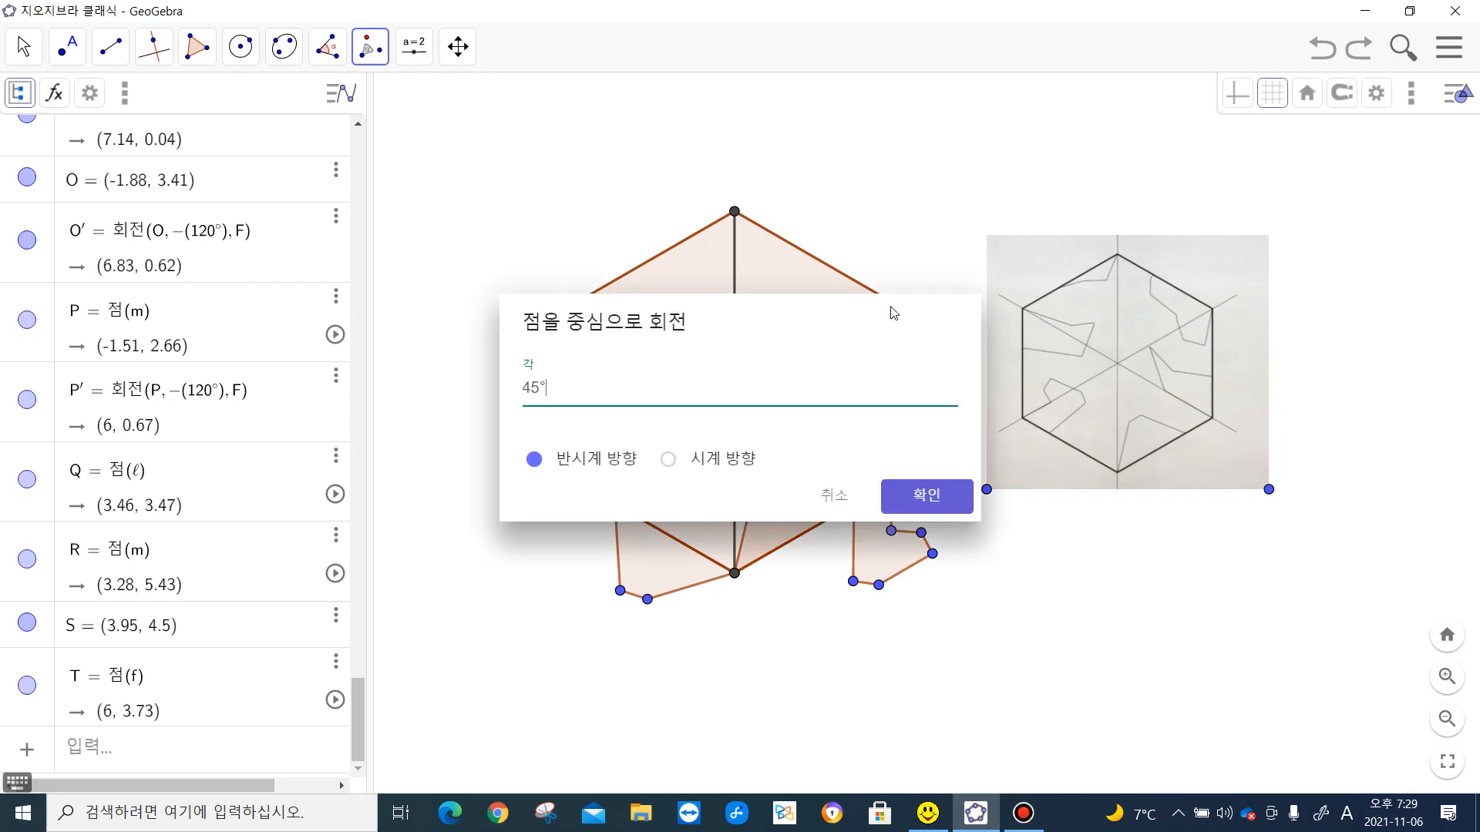
pyautogui.click(669, 466)
pyautogui.moveTo(542, 387); pyautogui.dragTo(480, 391)
pyautogui.write('120')
pyautogui.click(963, 497)
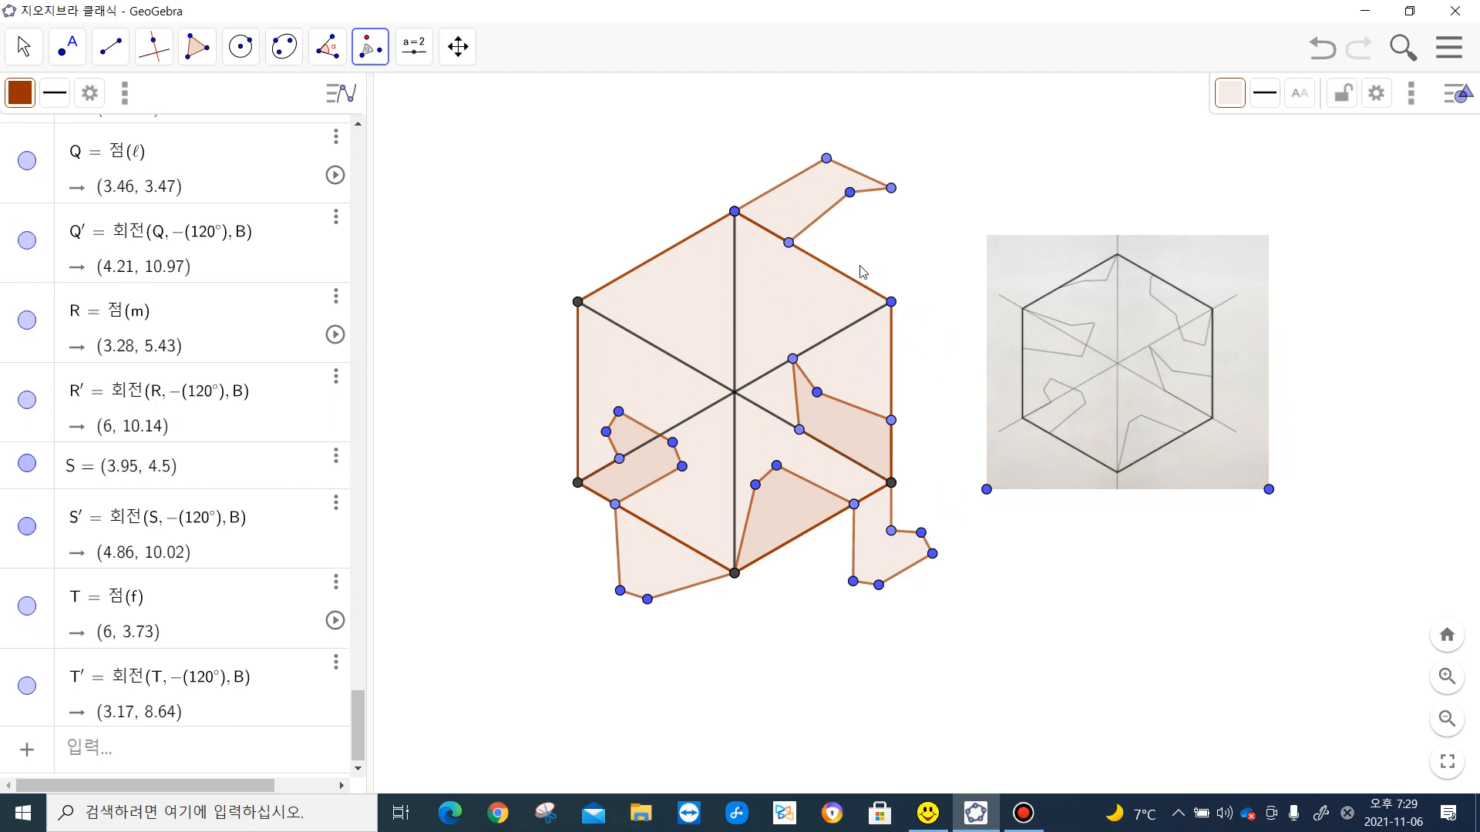
# - Draw a six-sided polygon from the point on the hexagon's upper-right edge through about (3.05, 7.91), (4.32, 6.84), (4.8, 5.62), (5.39, 5.62) and the upper-right vertex
pyautogui.click(196, 47)
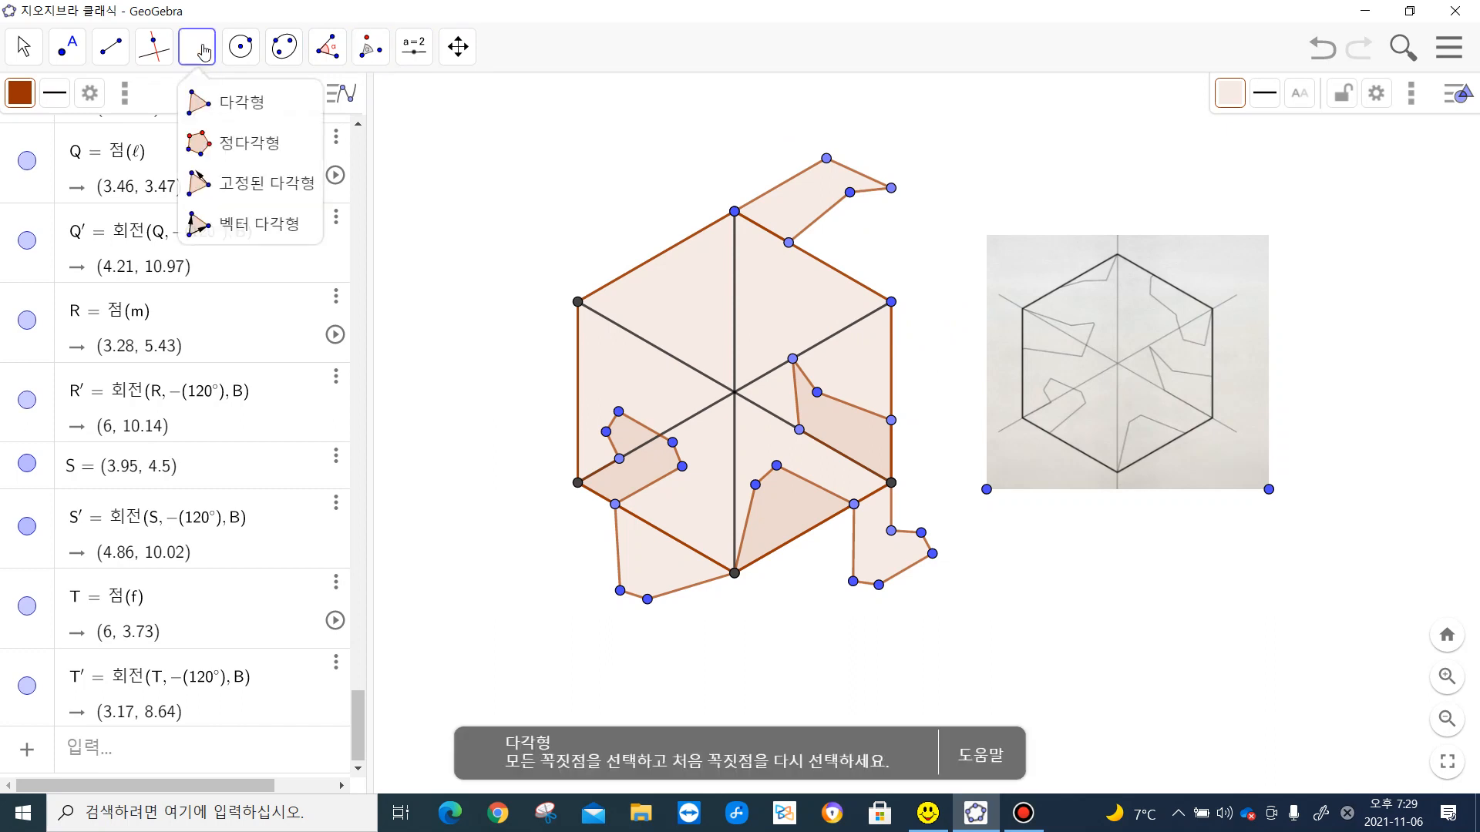
pyautogui.click(219, 113)
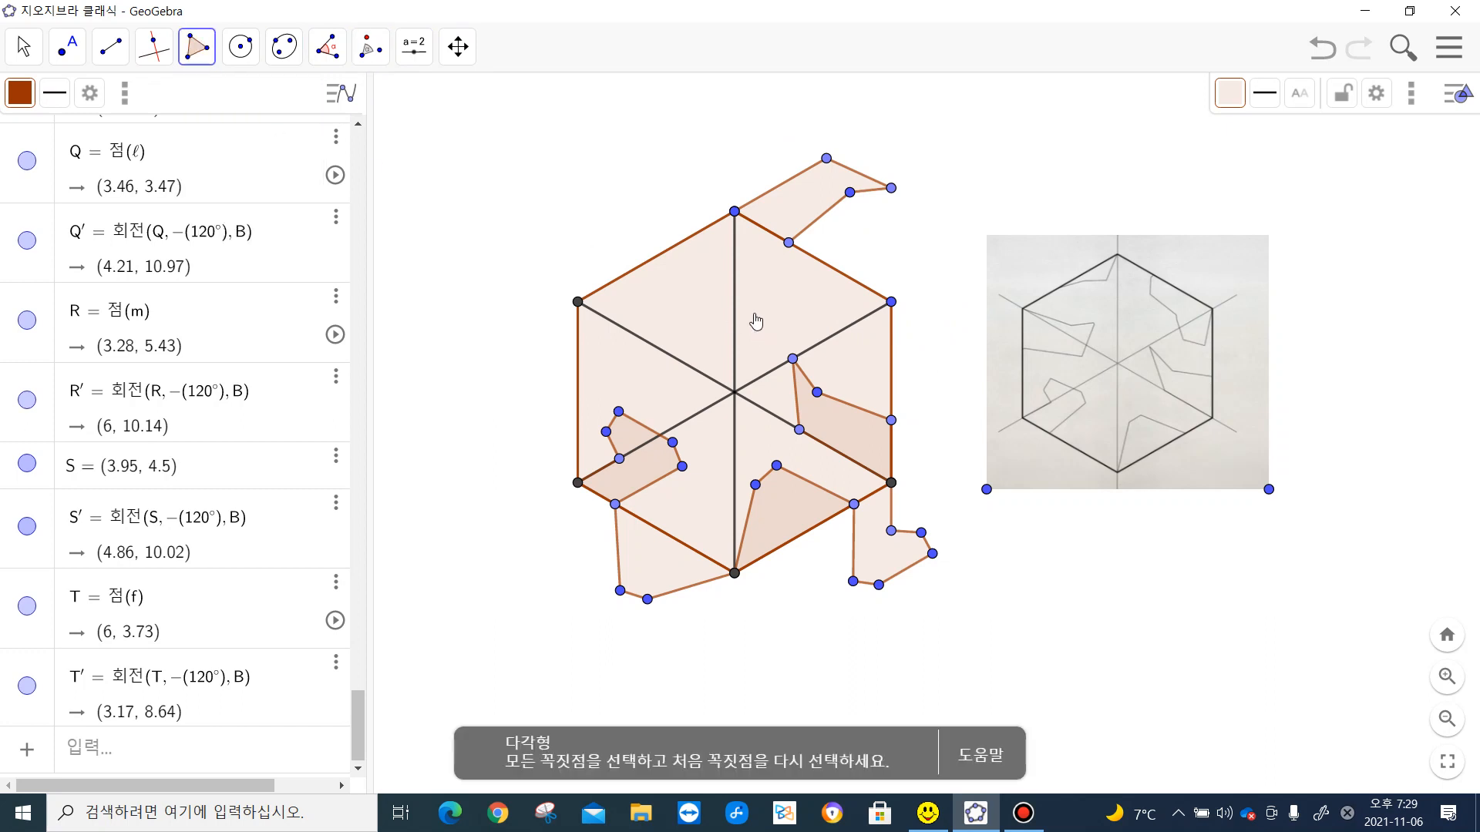
pyautogui.click(789, 245)
pyautogui.click(784, 268)
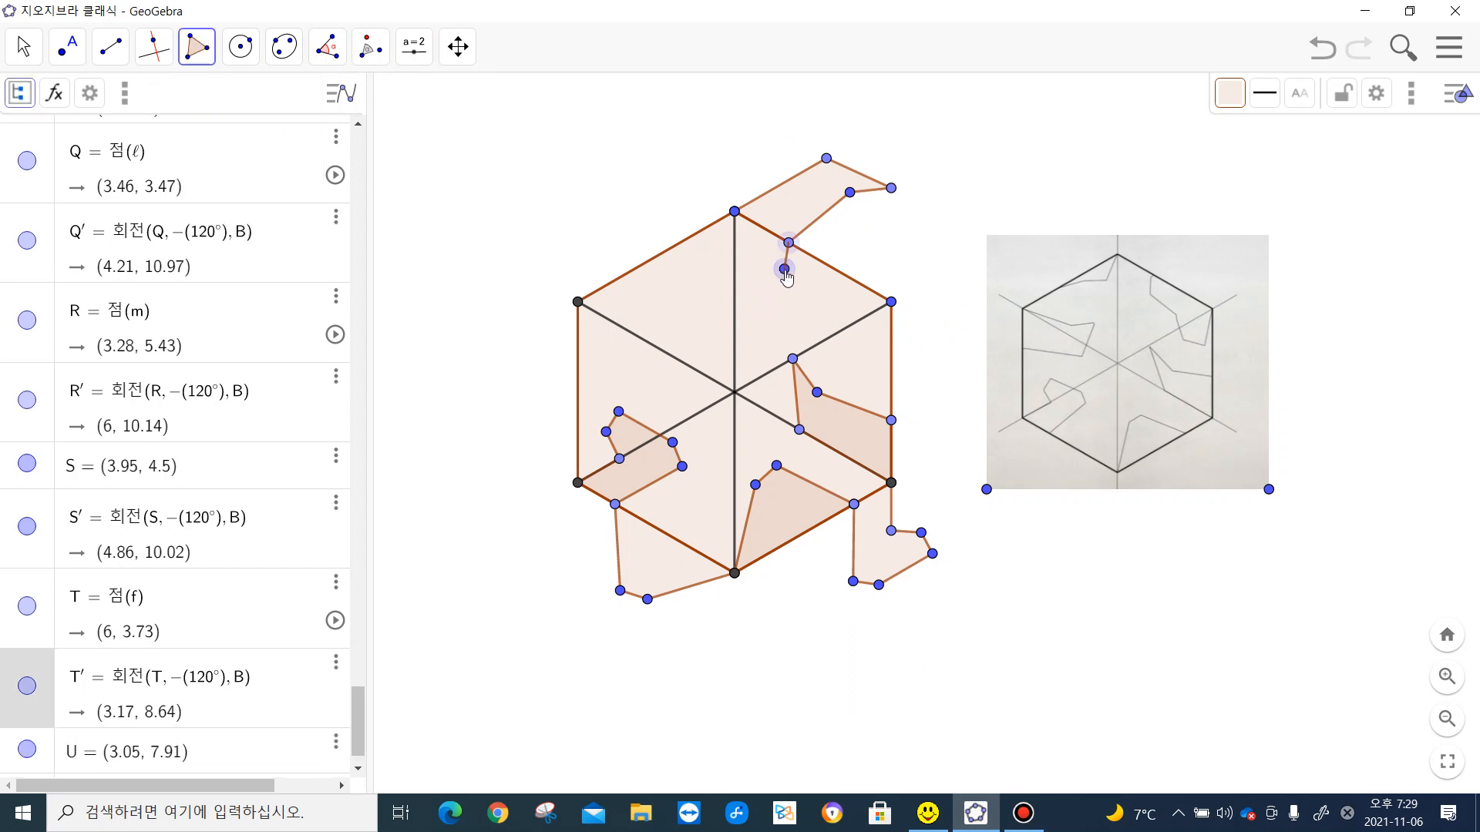
pyautogui.click(831, 308)
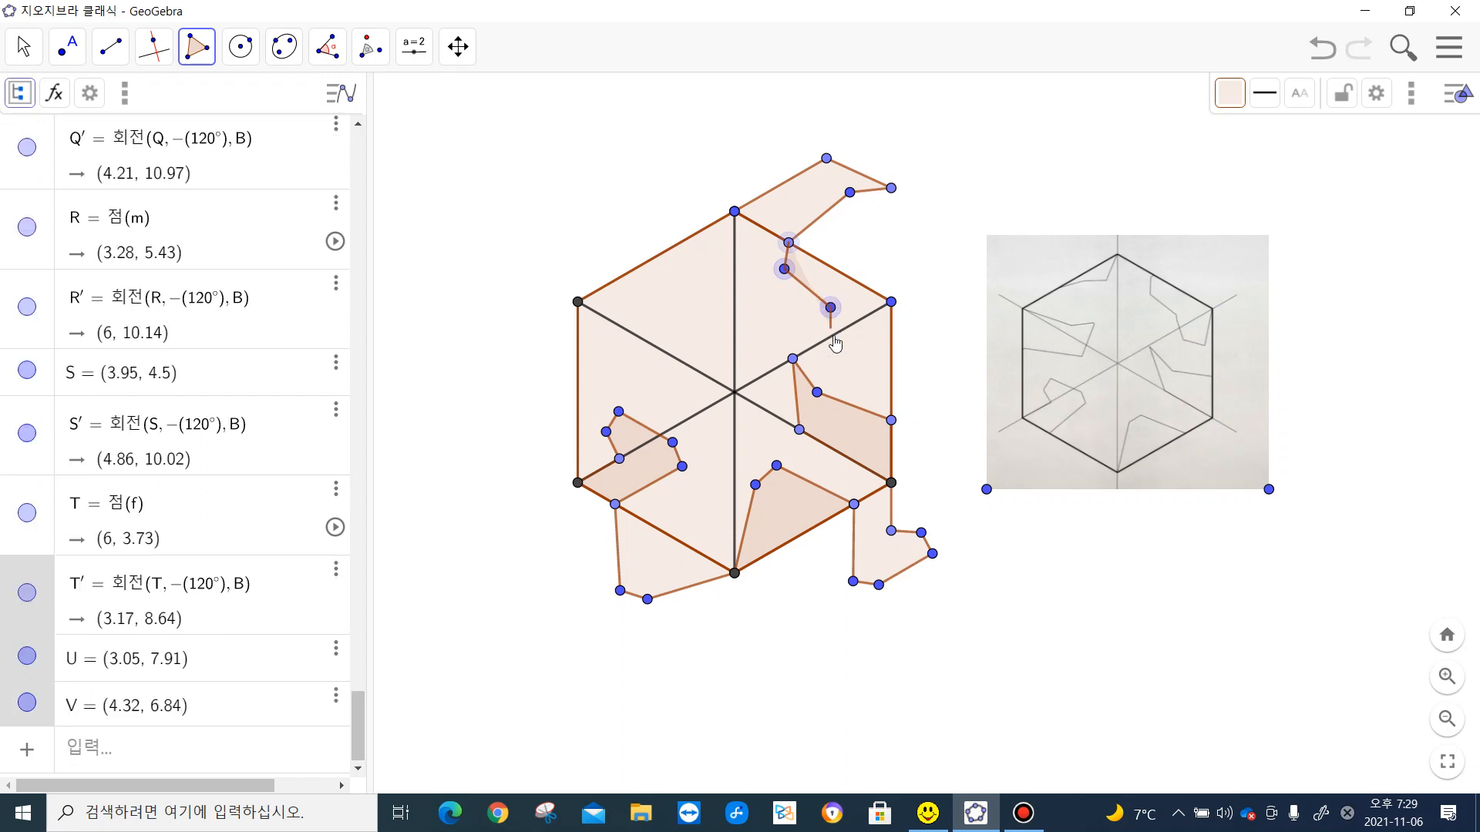
pyautogui.click(848, 352)
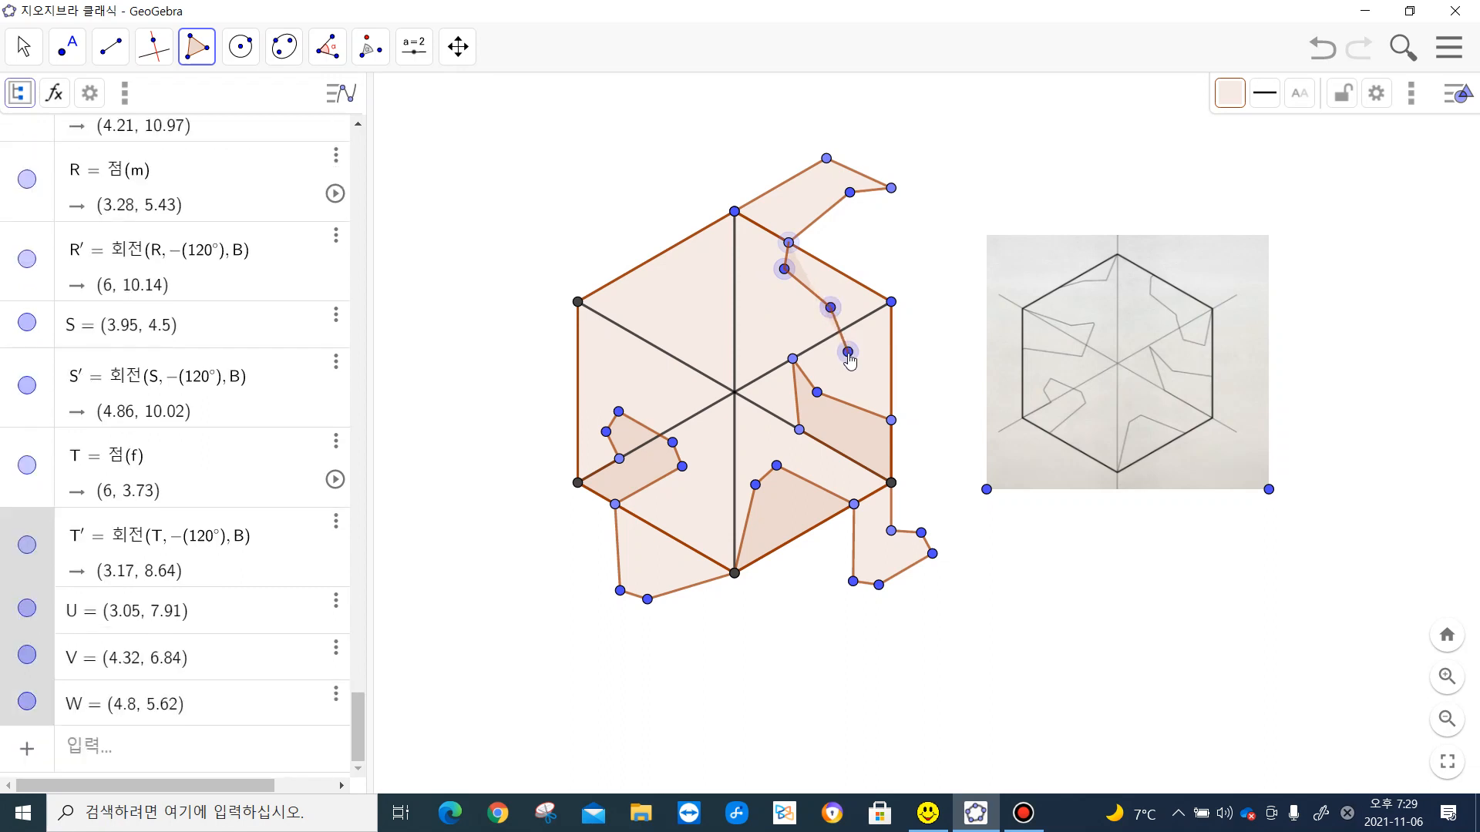
pyautogui.click(869, 352)
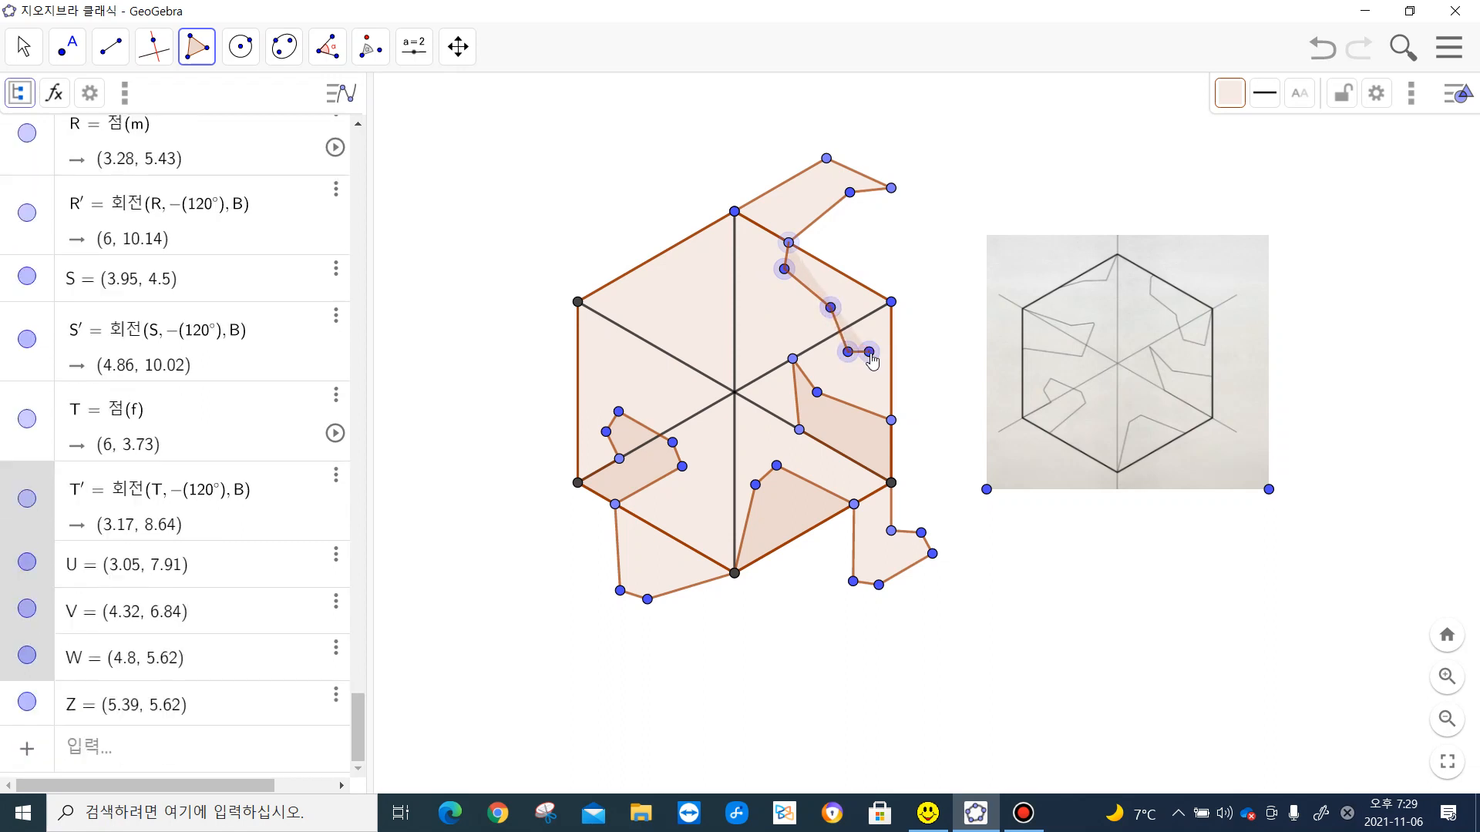
pyautogui.click(892, 302)
pyautogui.click(789, 243)
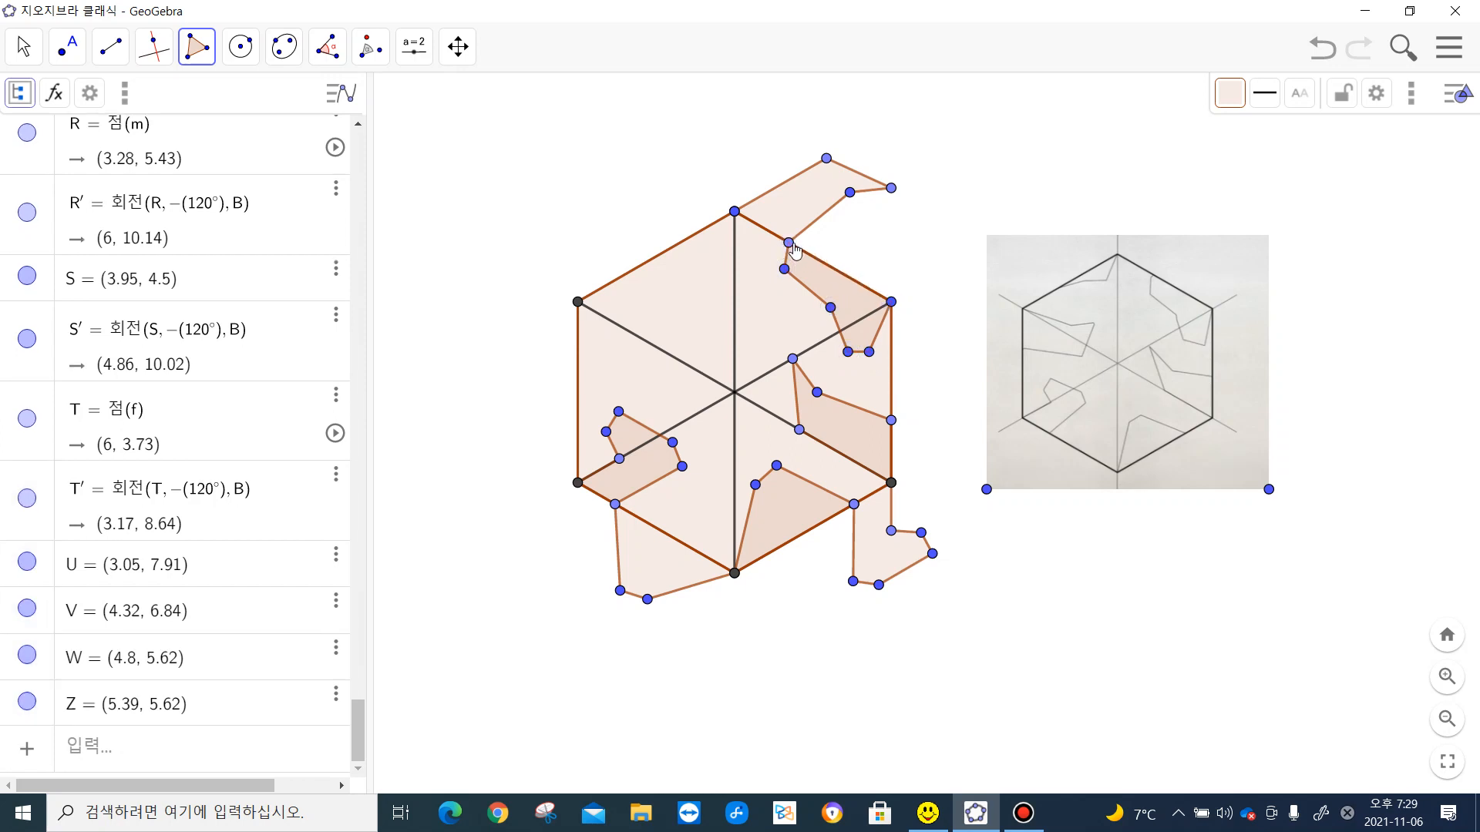
# - Rotate the new six-sided polygon 120° counterclockwise about the hexagon's upper-right vertex
pyautogui.click(370, 48)
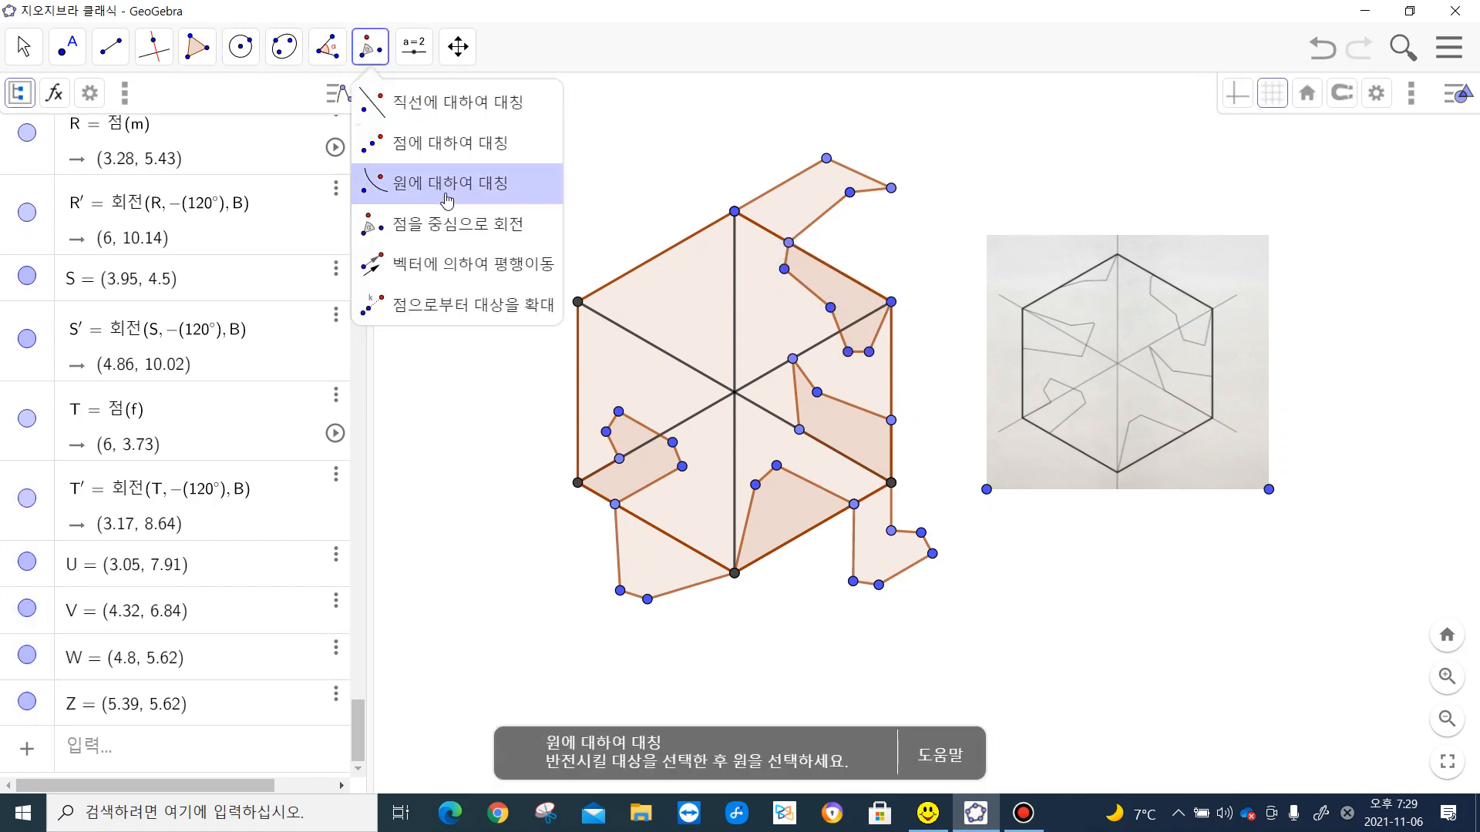
pyautogui.click(463, 223)
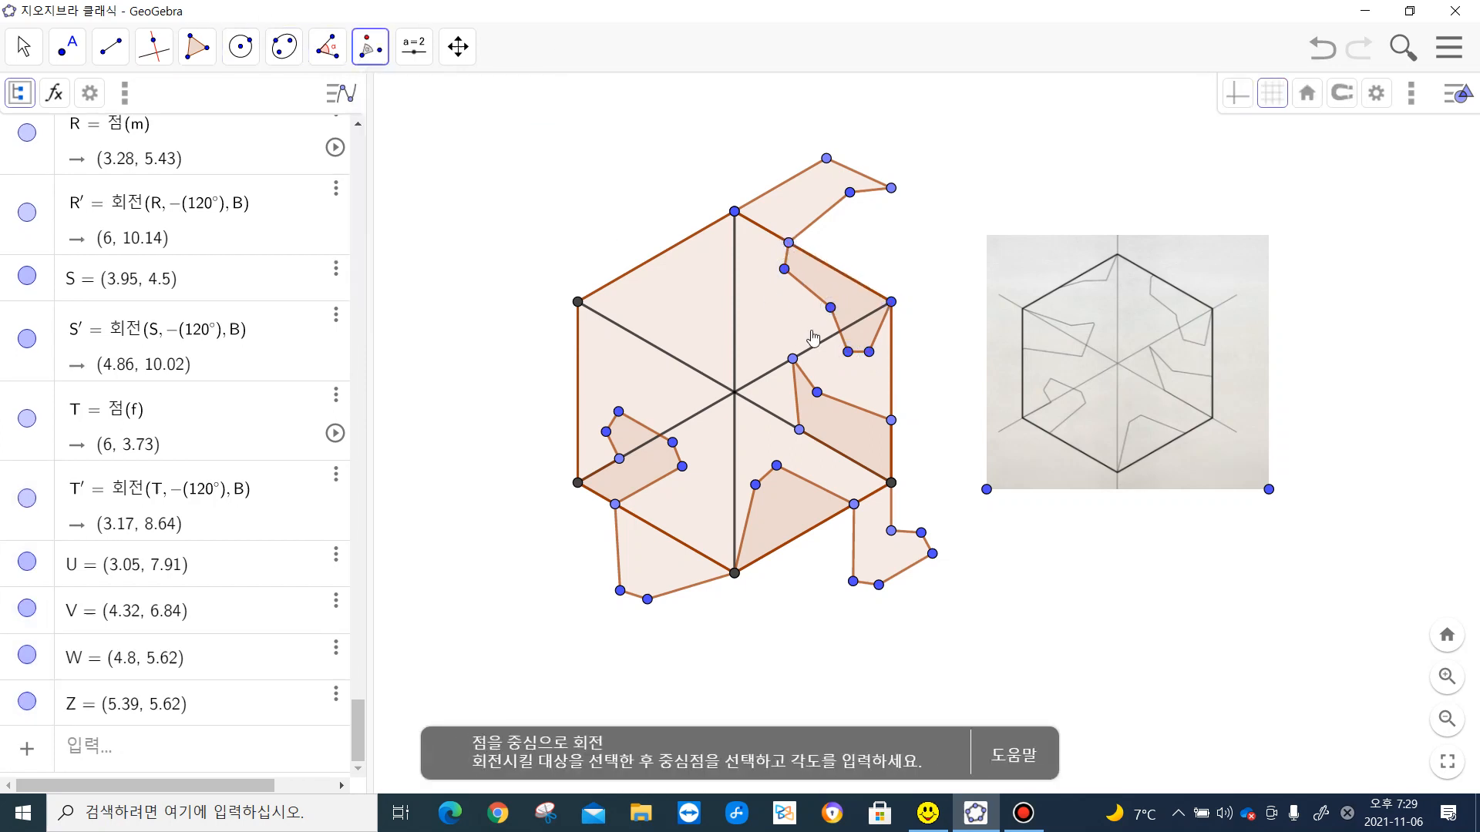
pyautogui.click(893, 305)
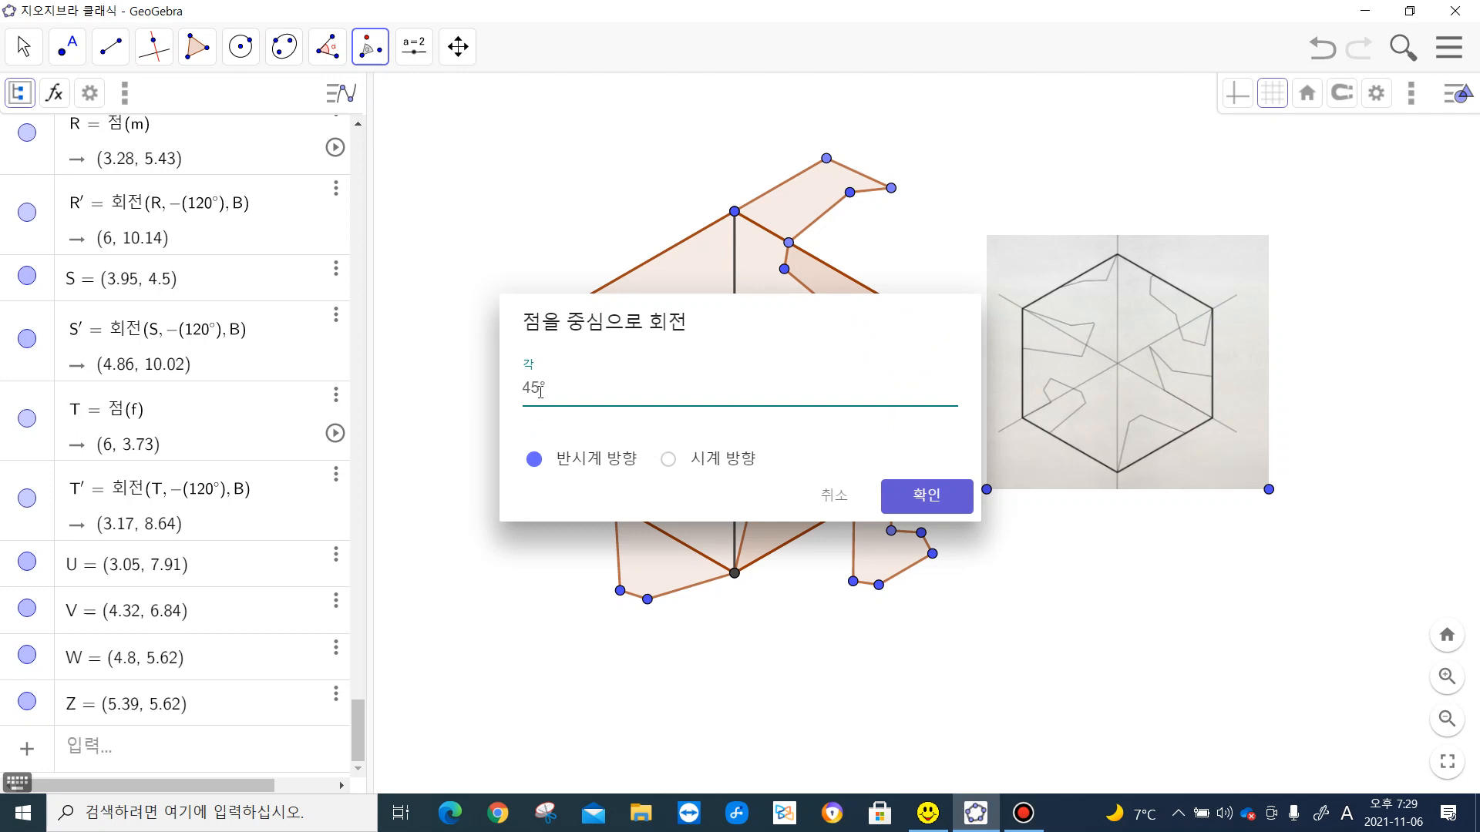
pyautogui.write('120')
pyautogui.click(953, 501)
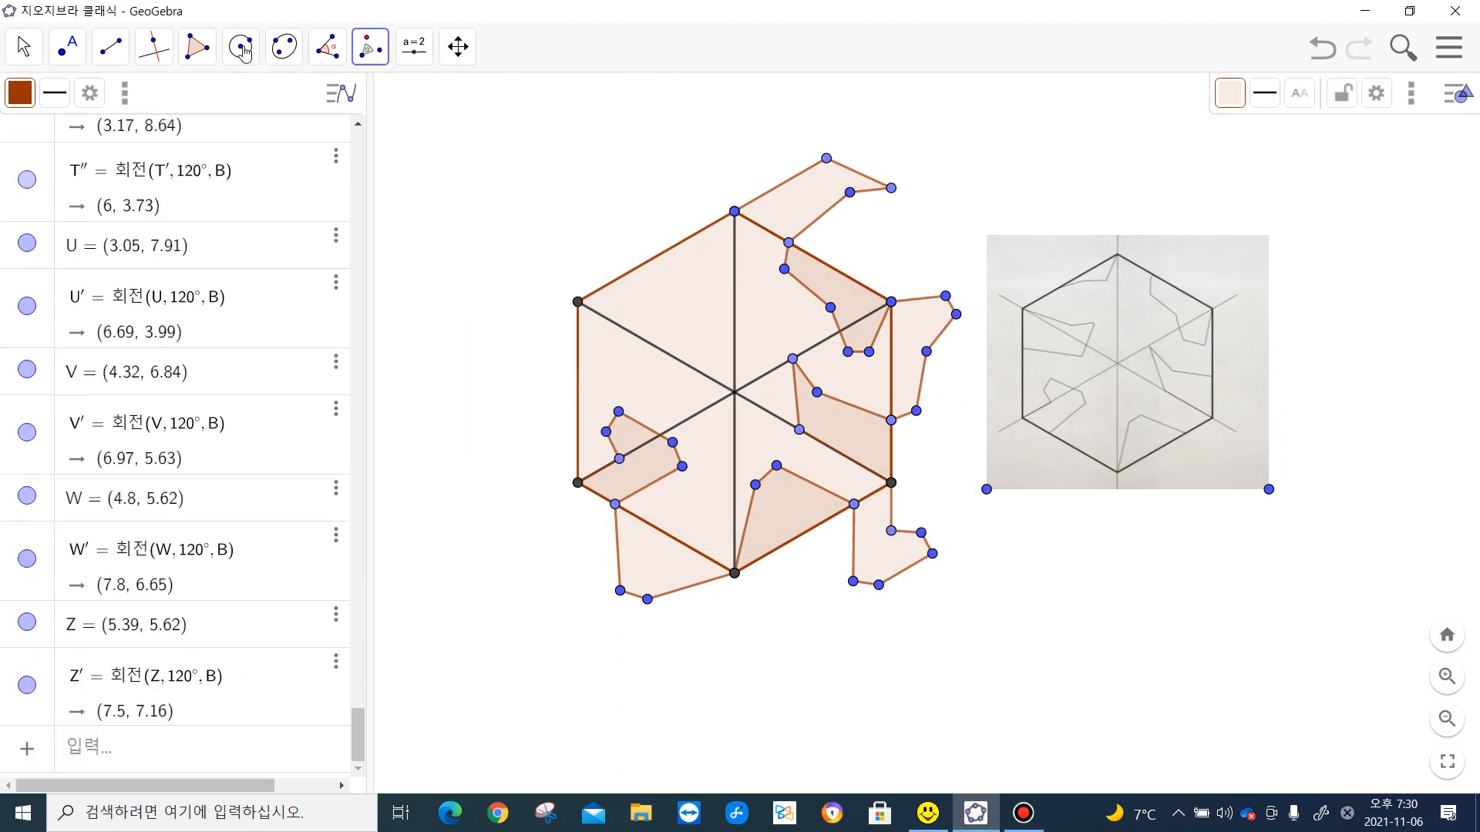
# - Draw a thin four-sided polygon from the hexagon's top vertex through two interior points to a point on the upper-left edge, following the sketch
pyautogui.click(197, 47)
pyautogui.click(215, 95)
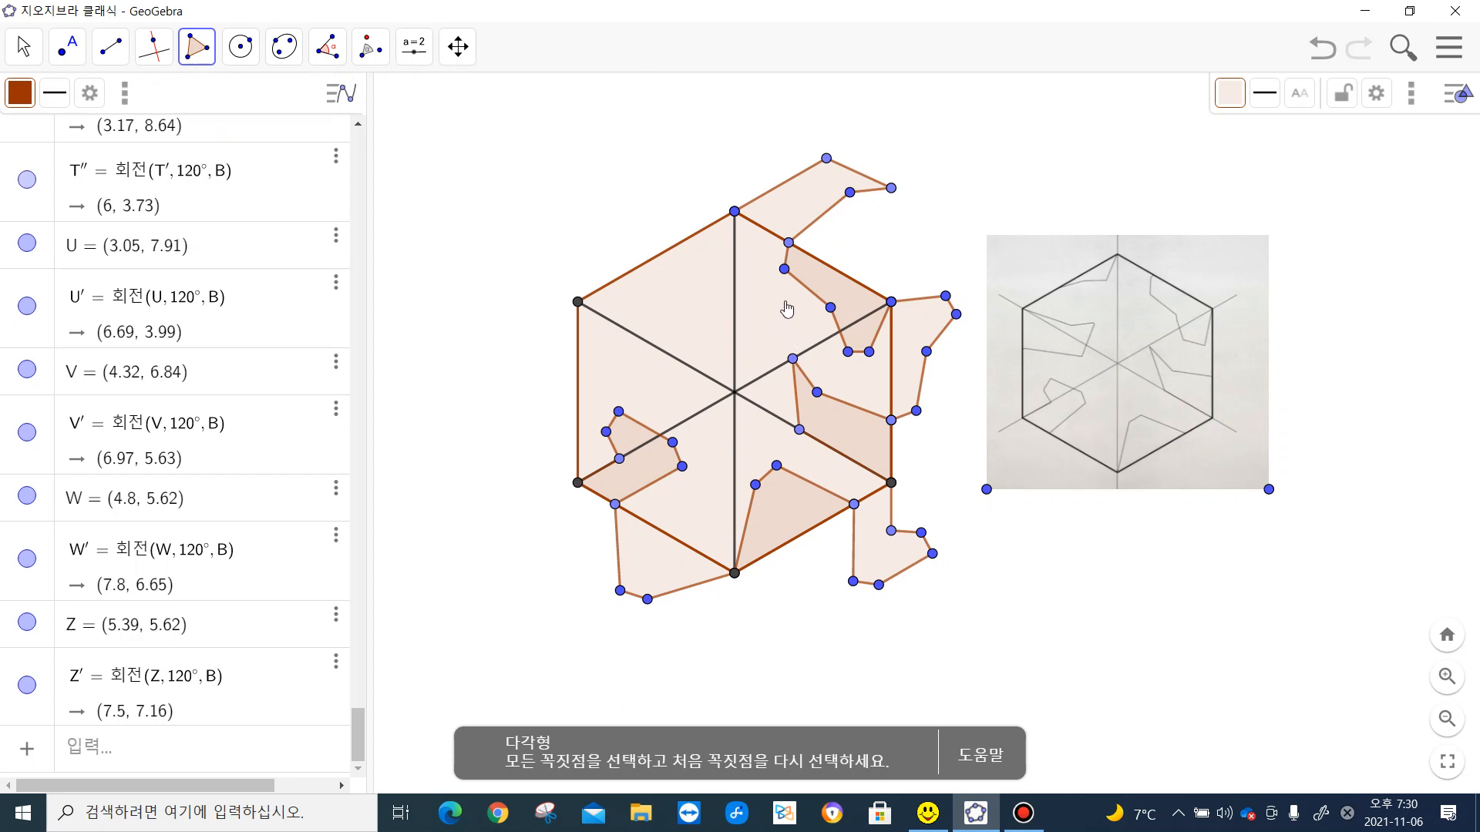
pyautogui.click(735, 211)
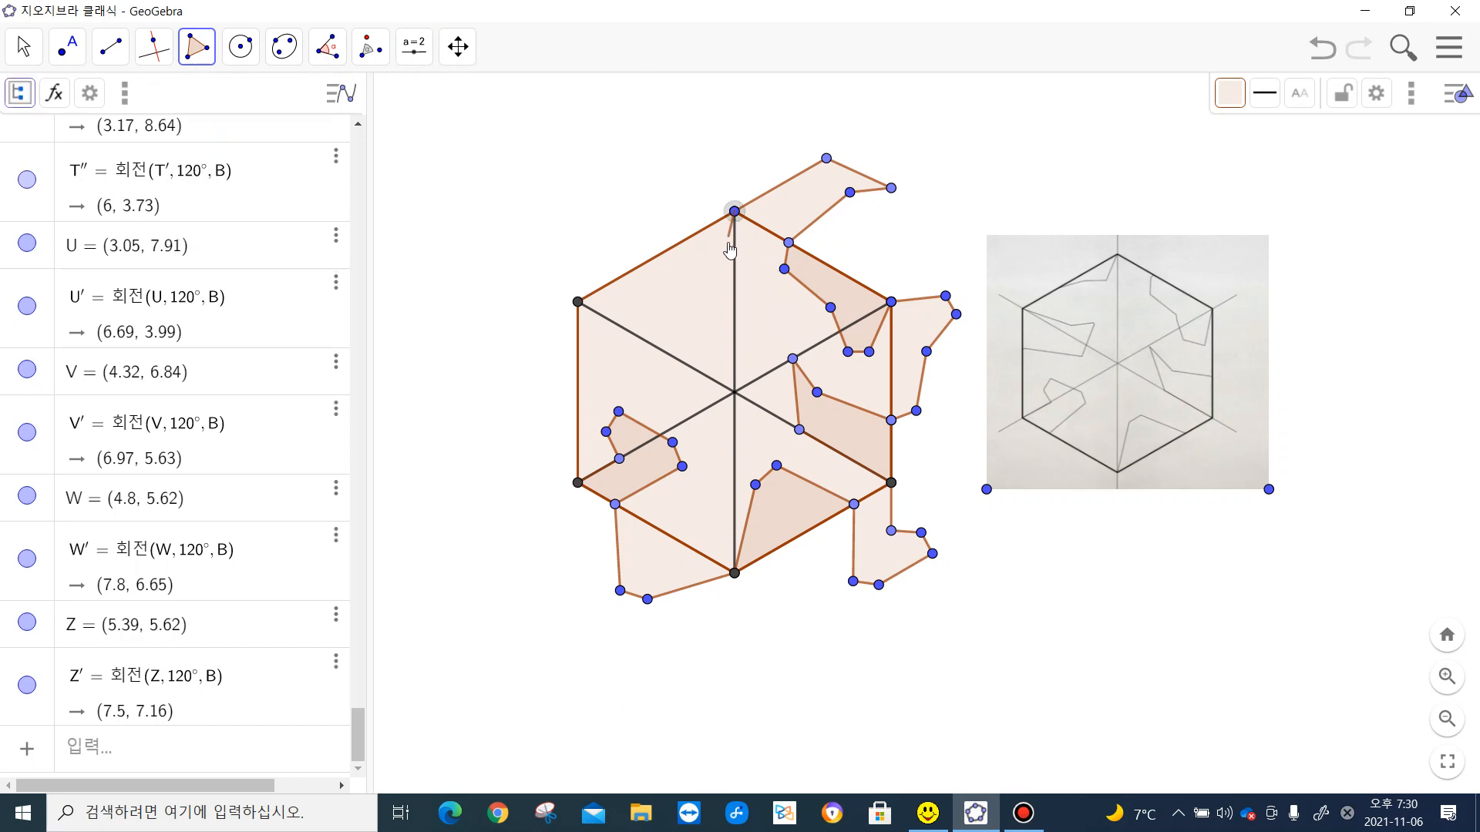
pyautogui.click(719, 255)
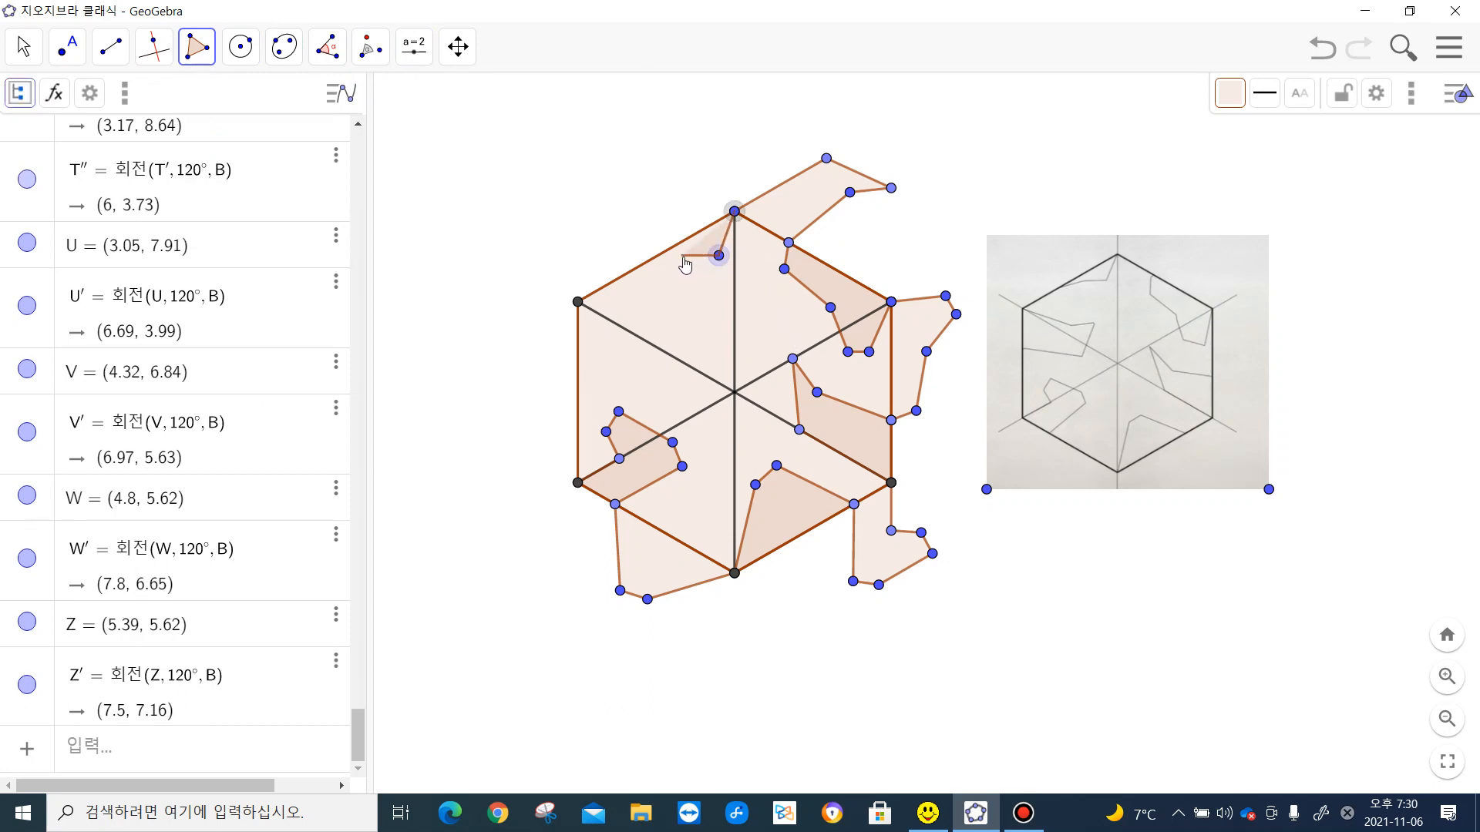
pyautogui.click(680, 258)
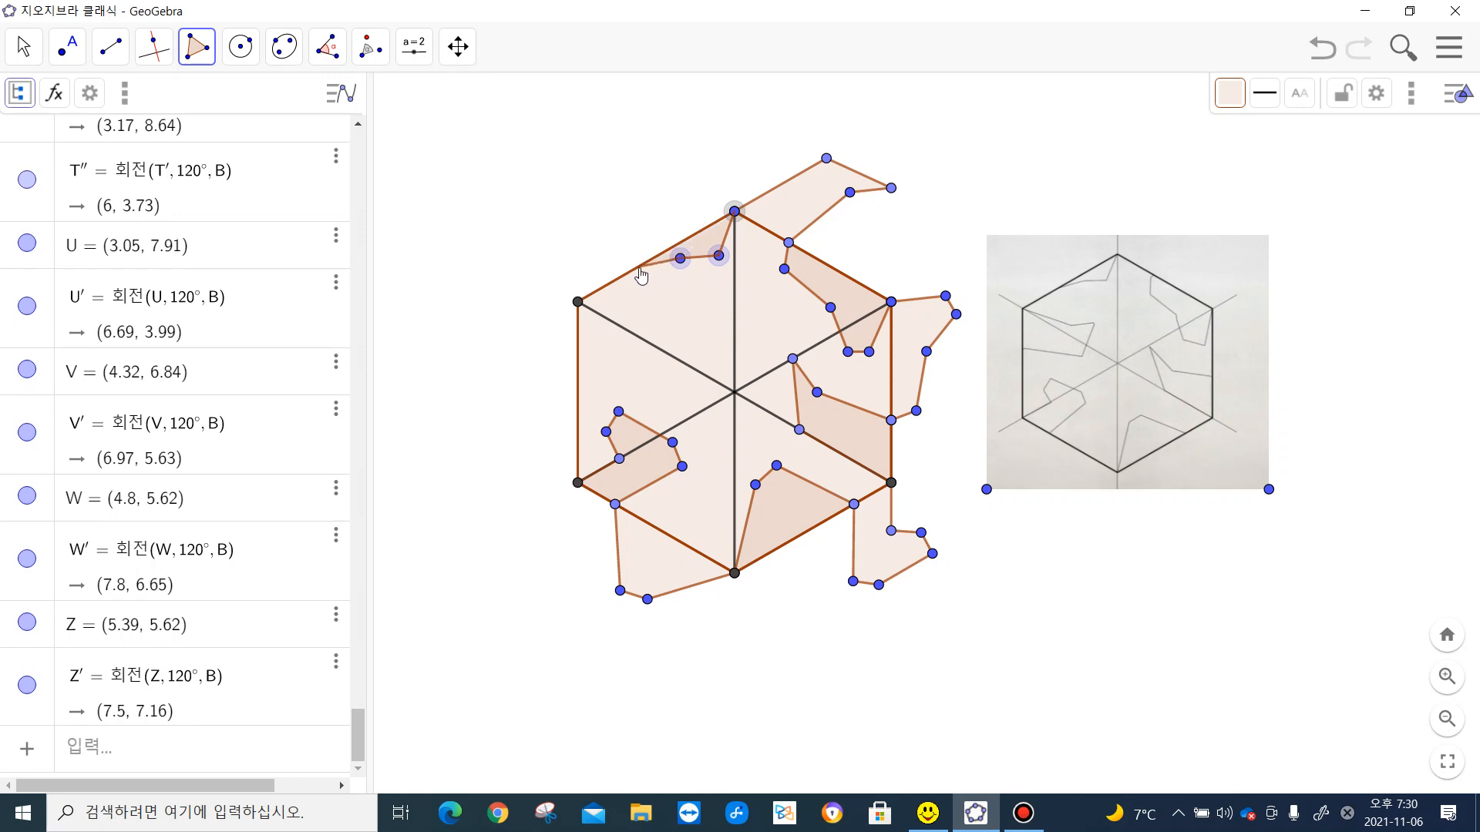
pyautogui.click(632, 269)
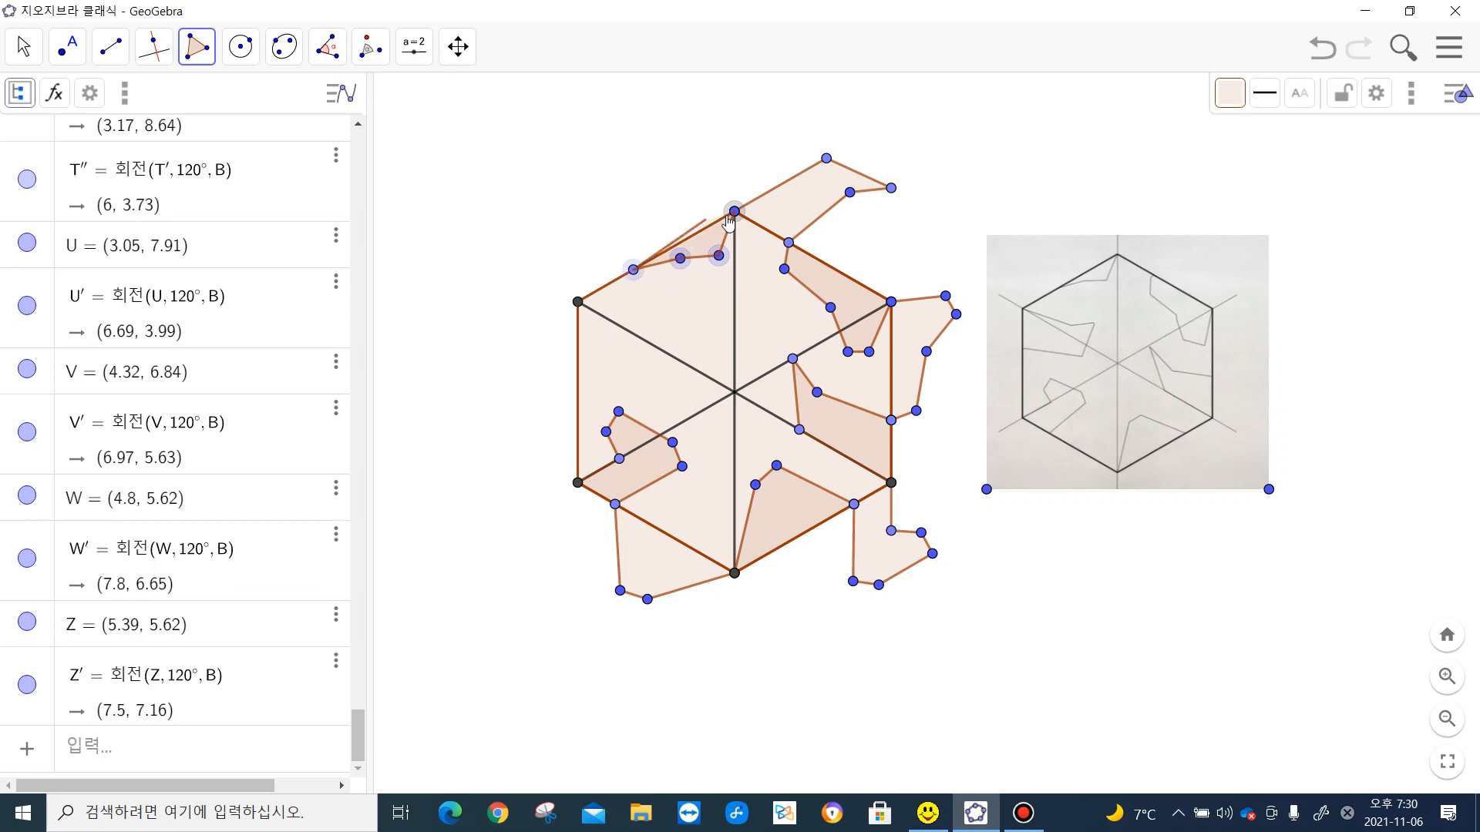
pyautogui.click(734, 211)
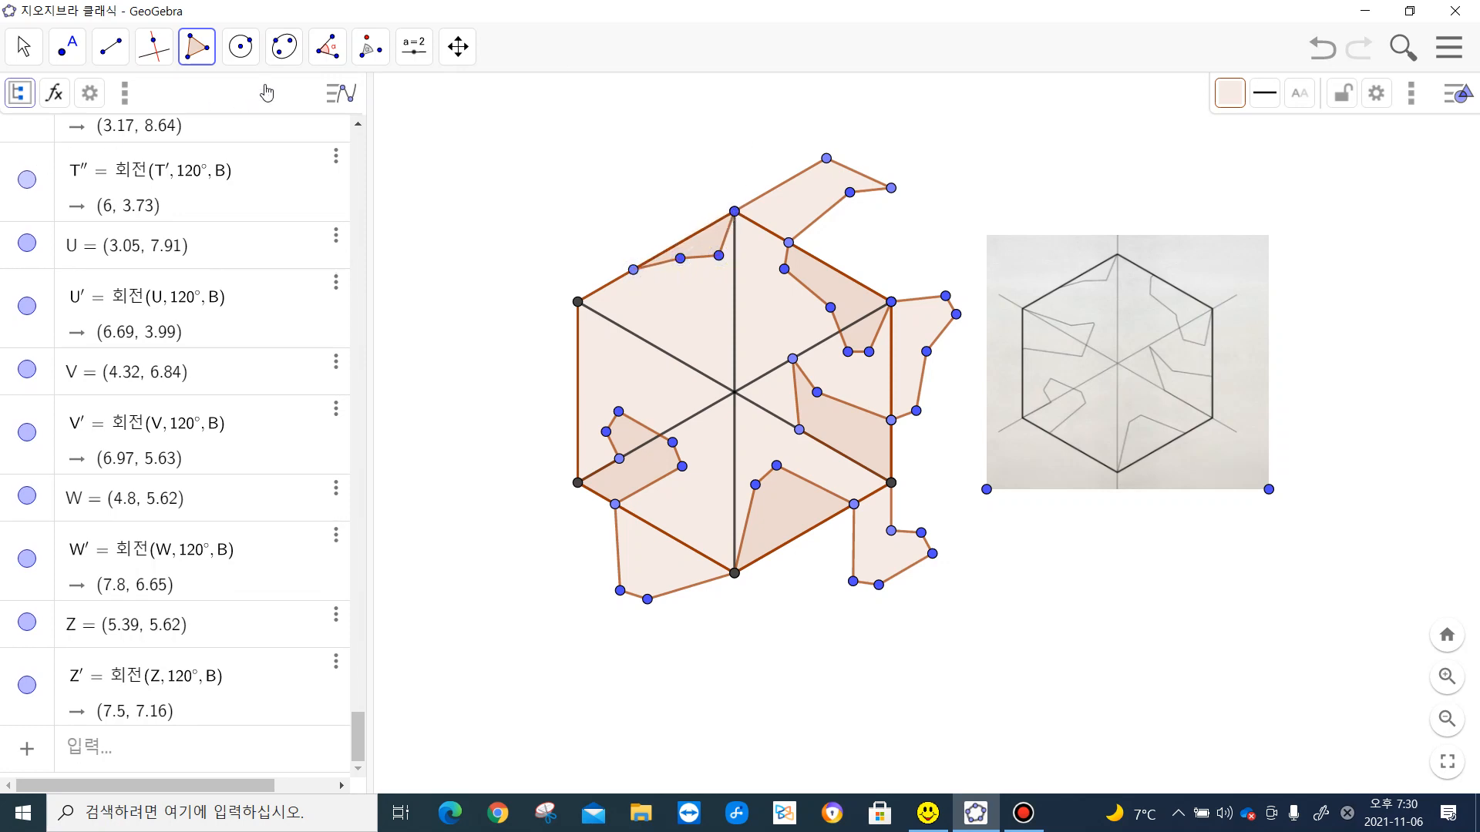
# - Rotate the thin four-sided polygon 120° clockwise about the hexagon's upper-left vertex
pyautogui.click(370, 46)
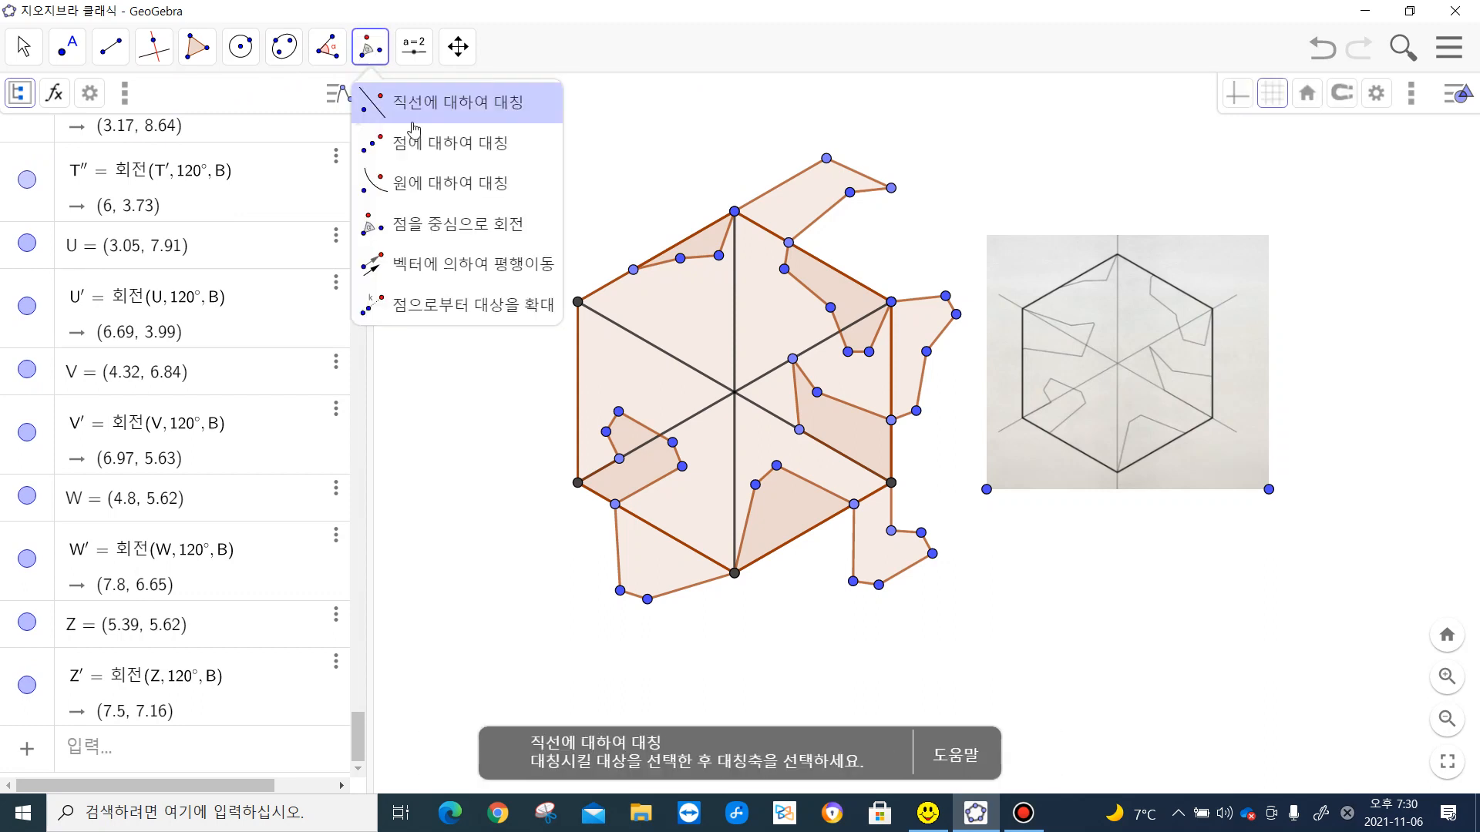
pyautogui.click(447, 224)
pyautogui.click(709, 245)
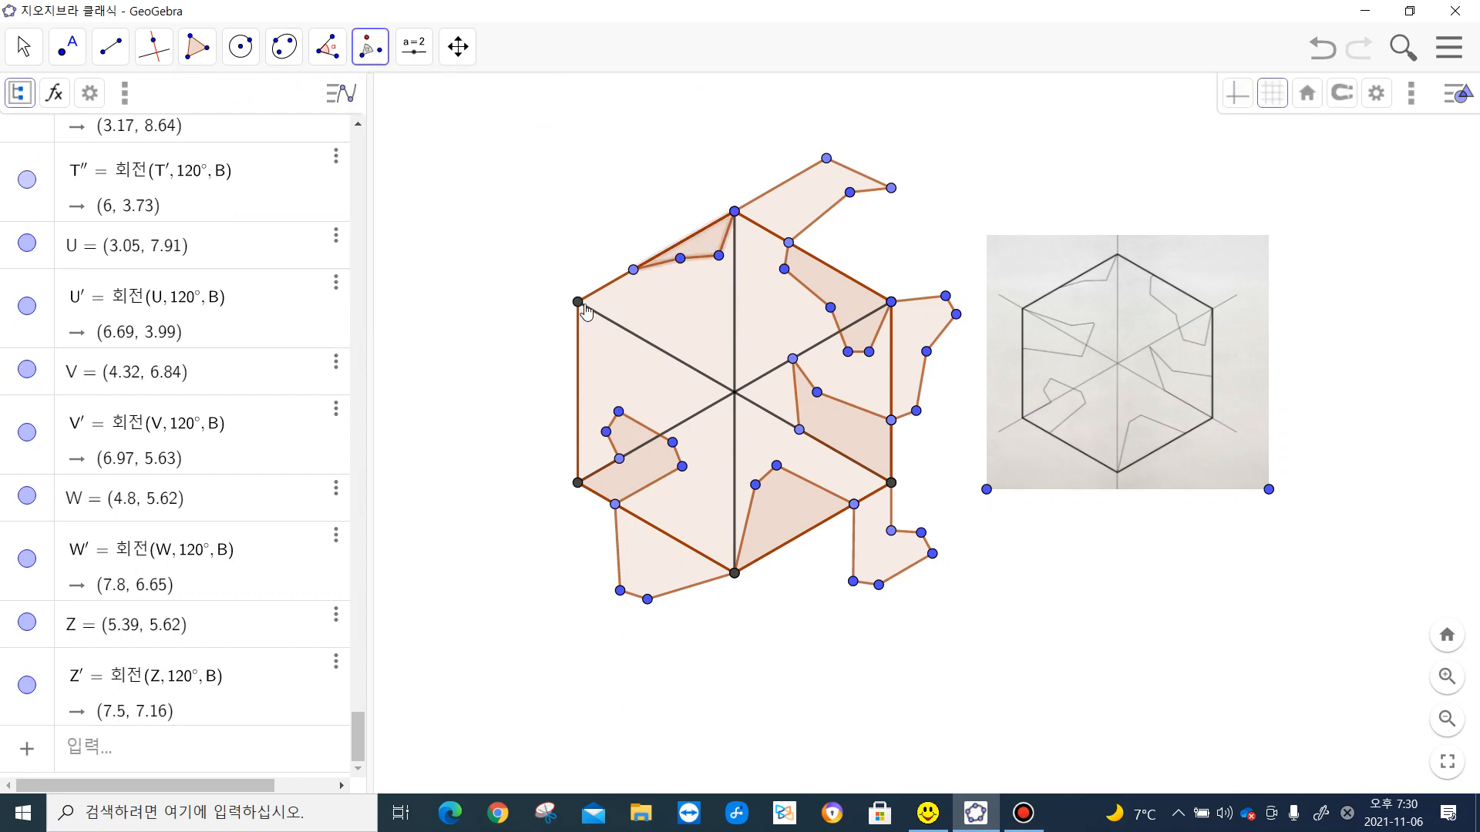
pyautogui.click(578, 302)
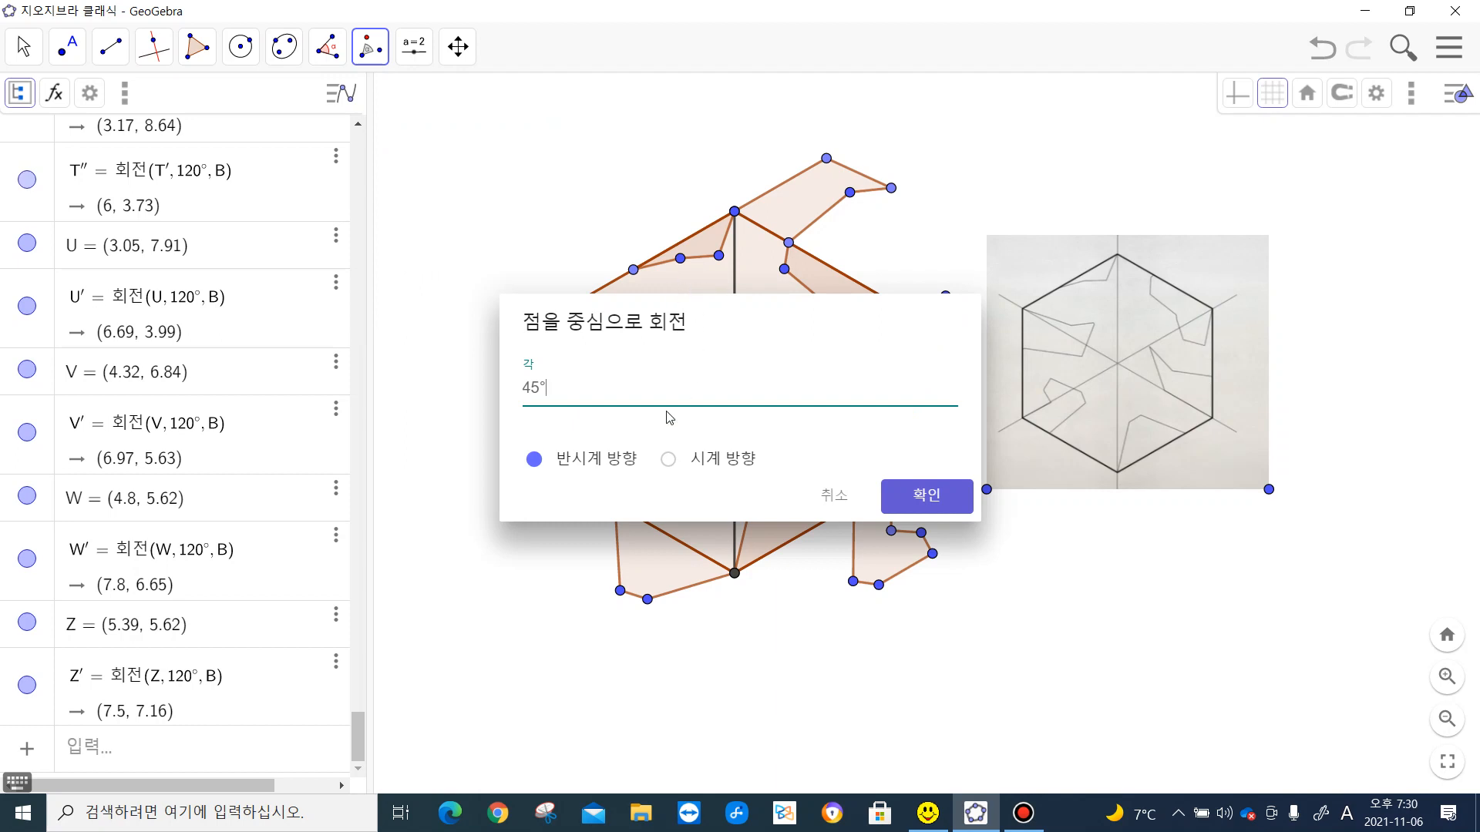
pyautogui.click(668, 460)
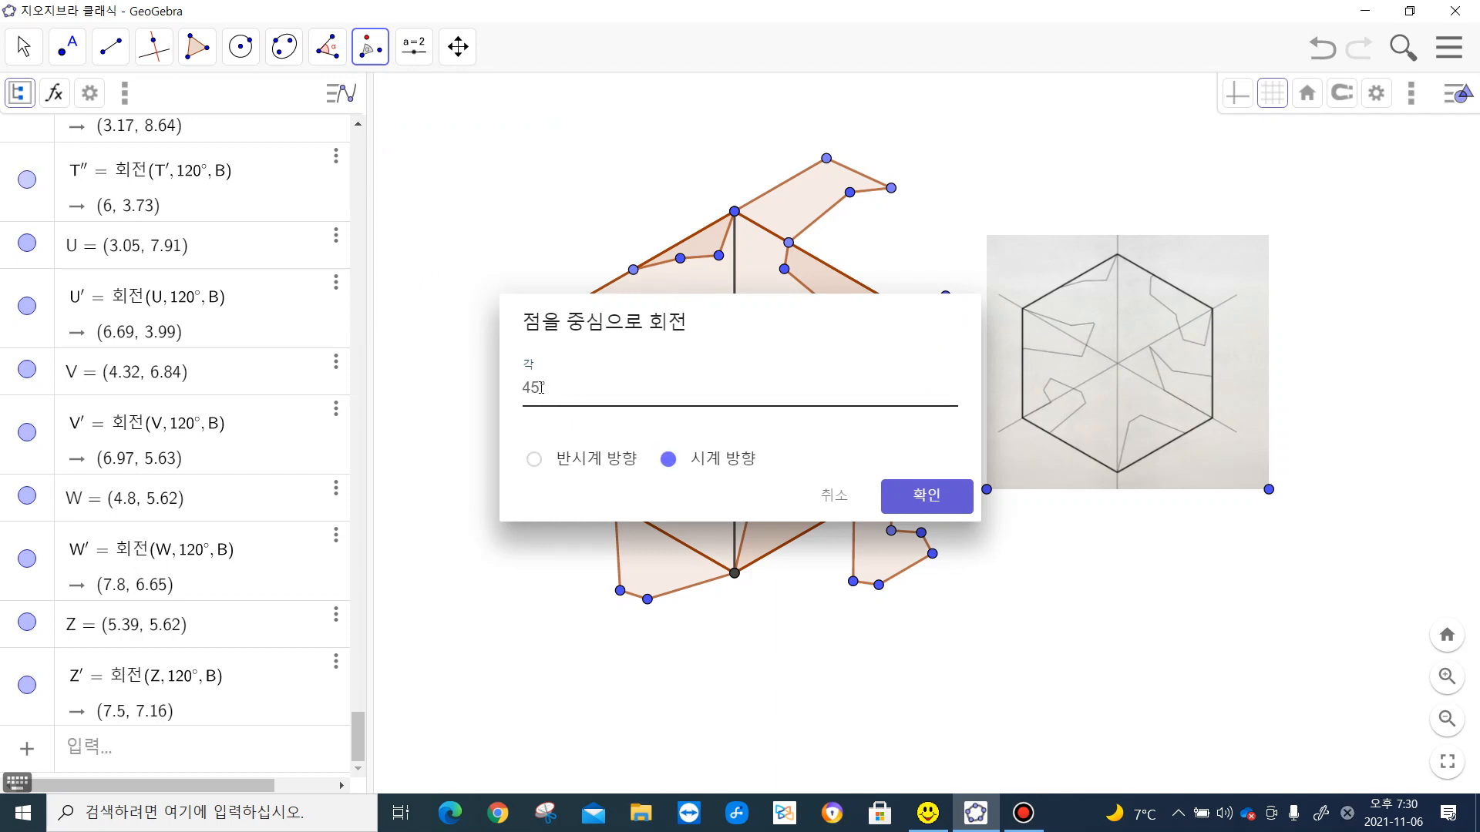
pyautogui.moveTo(541, 388); pyautogui.dragTo(524, 389)
pyautogui.write('120')
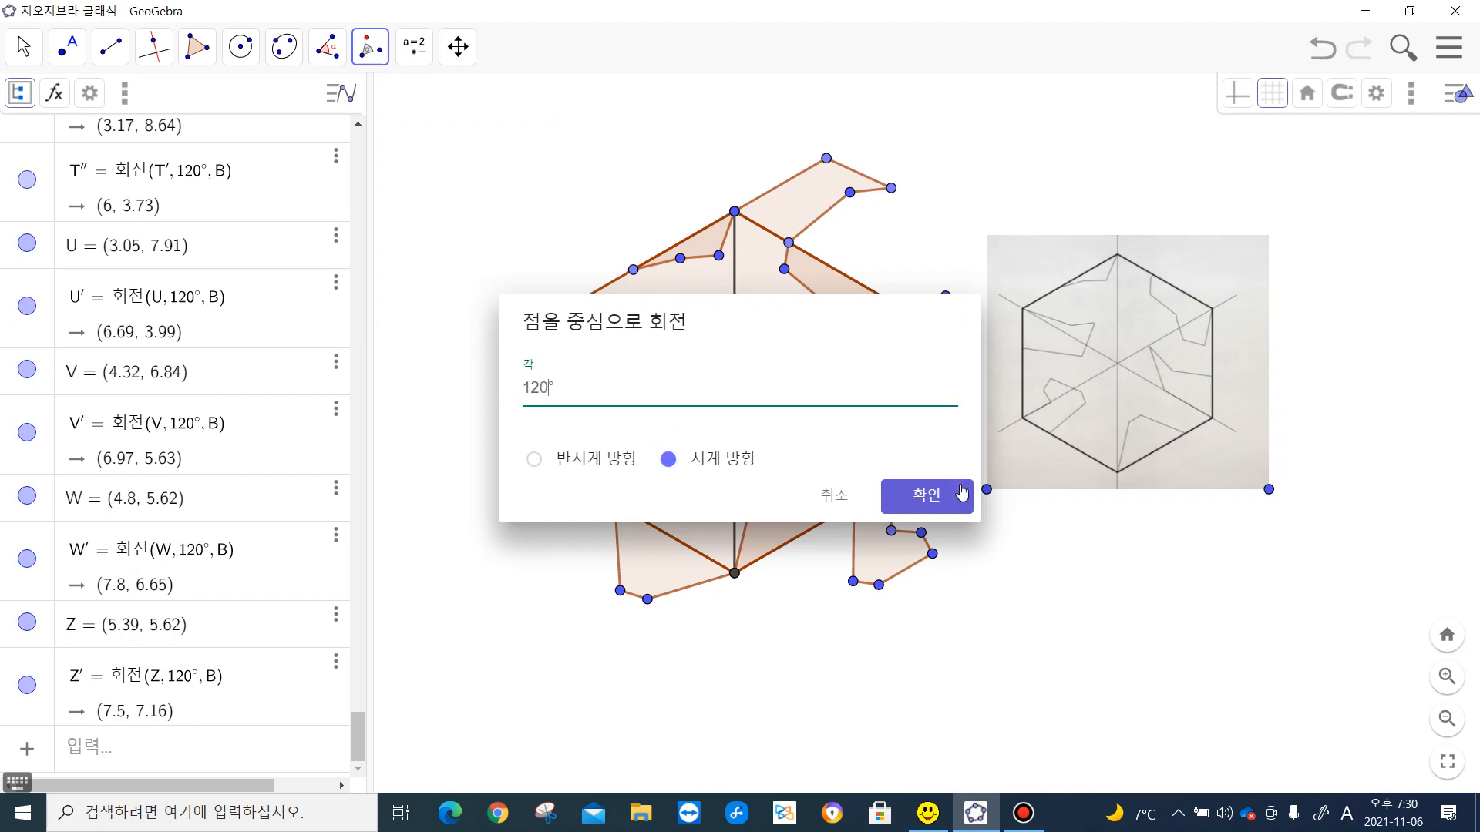
pyautogui.click(961, 493)
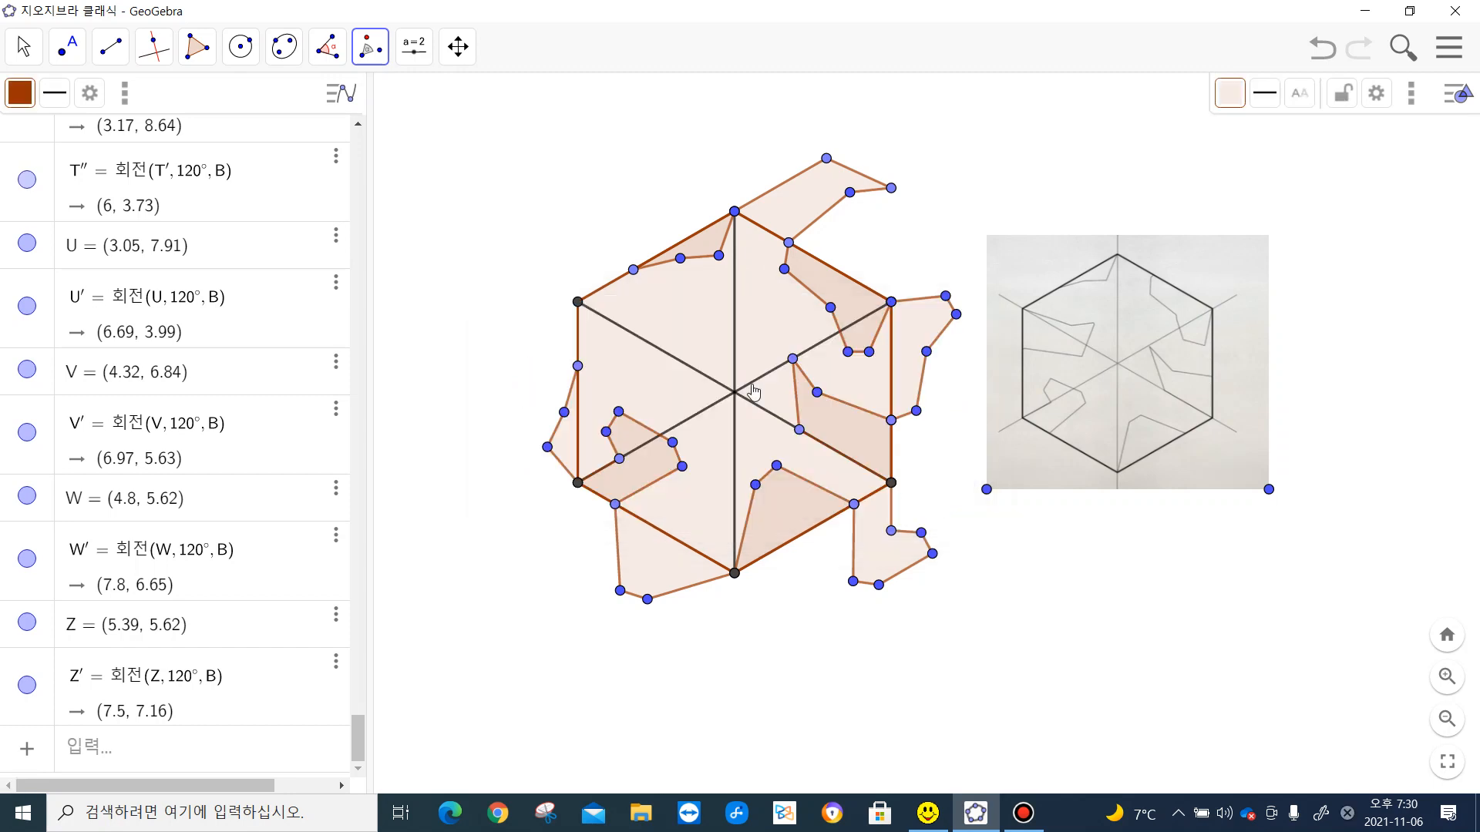
# - Draw a five-sided polygon from the rotated point on the hexagon's left edge through three interior points to the upper-left vertex, following the sketch
pyautogui.click(201, 49)
pyautogui.click(216, 99)
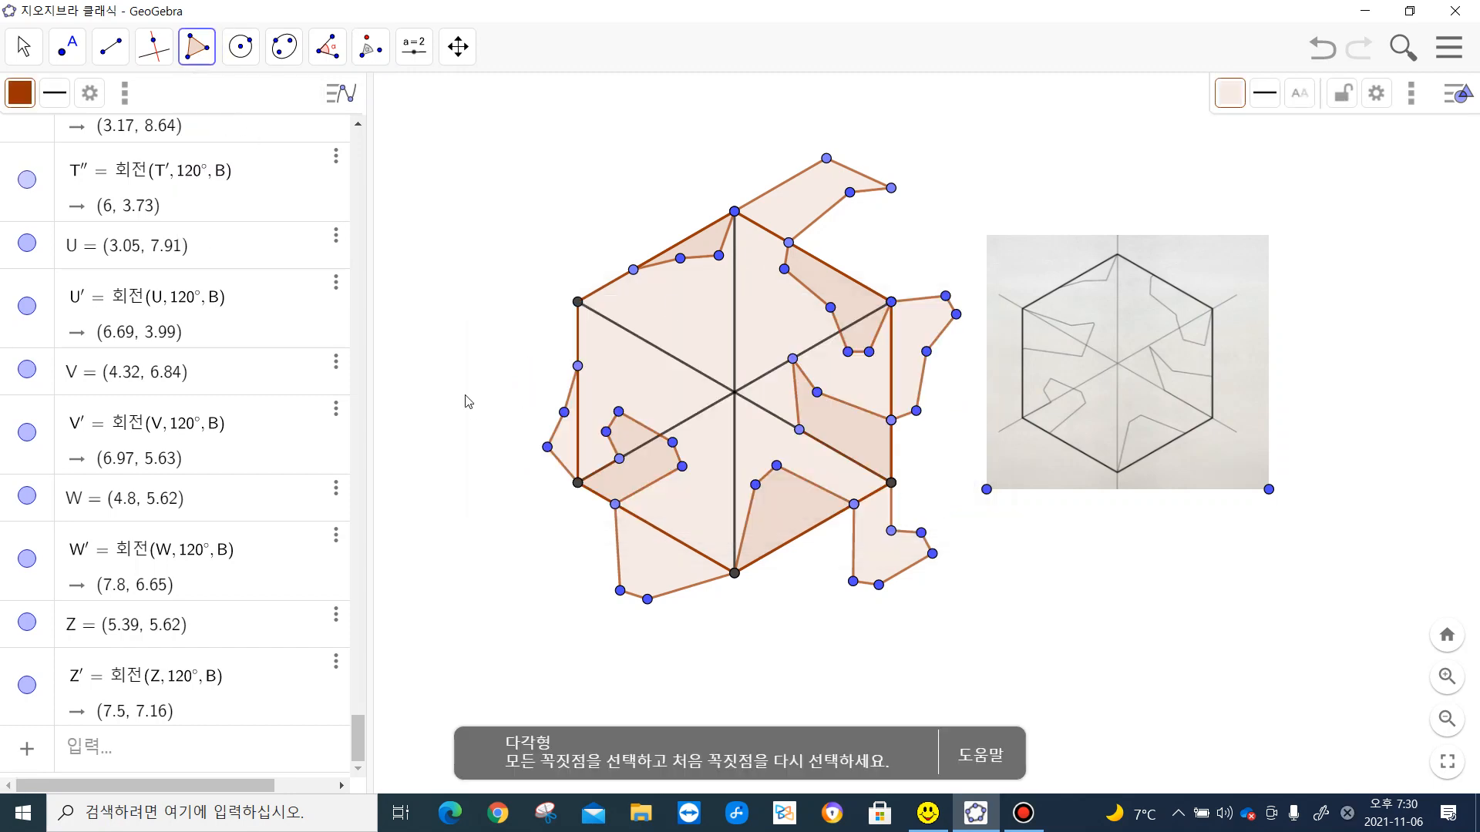
pyautogui.click(579, 368)
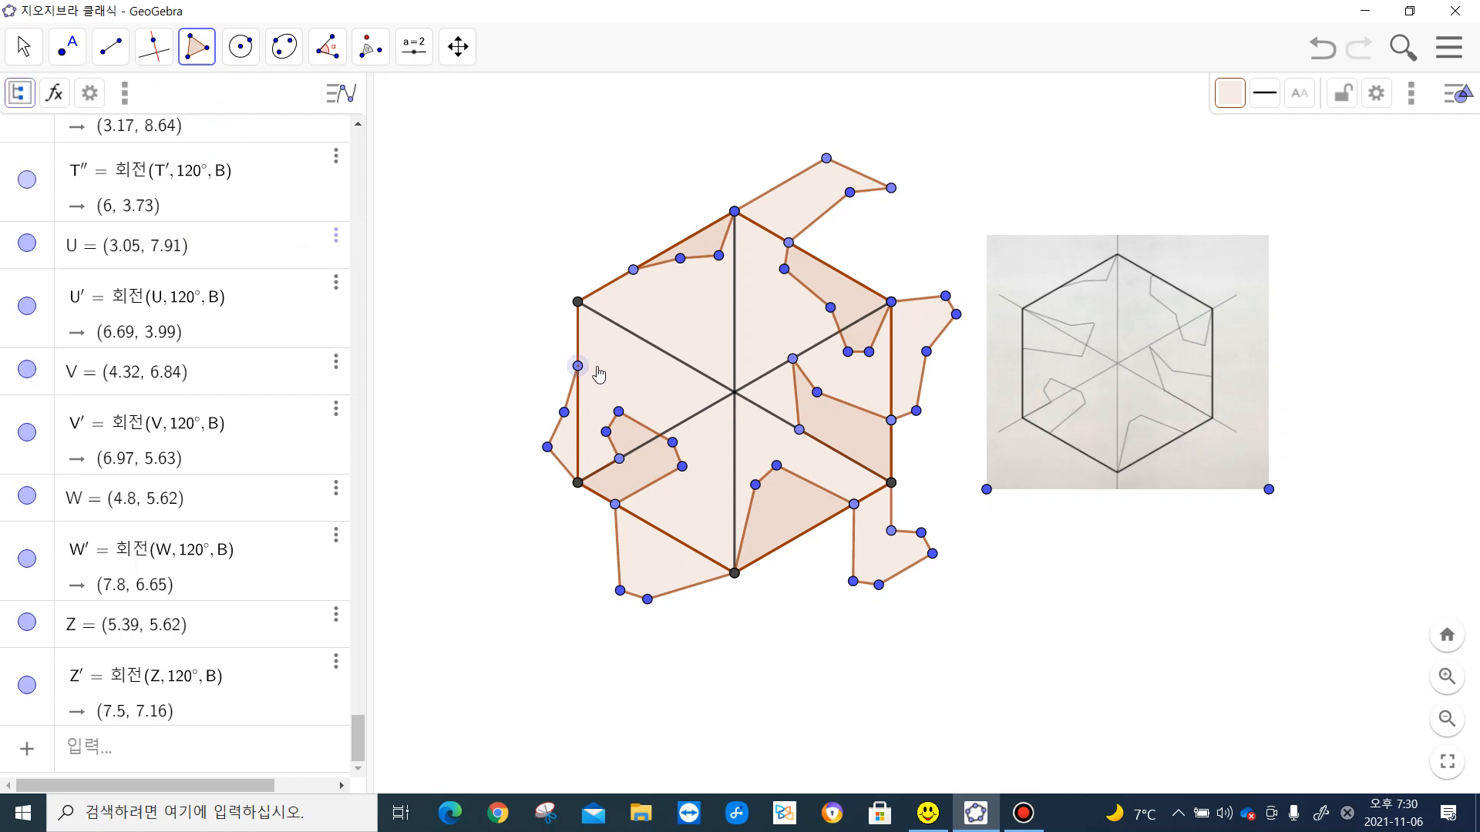
pyautogui.click(667, 377)
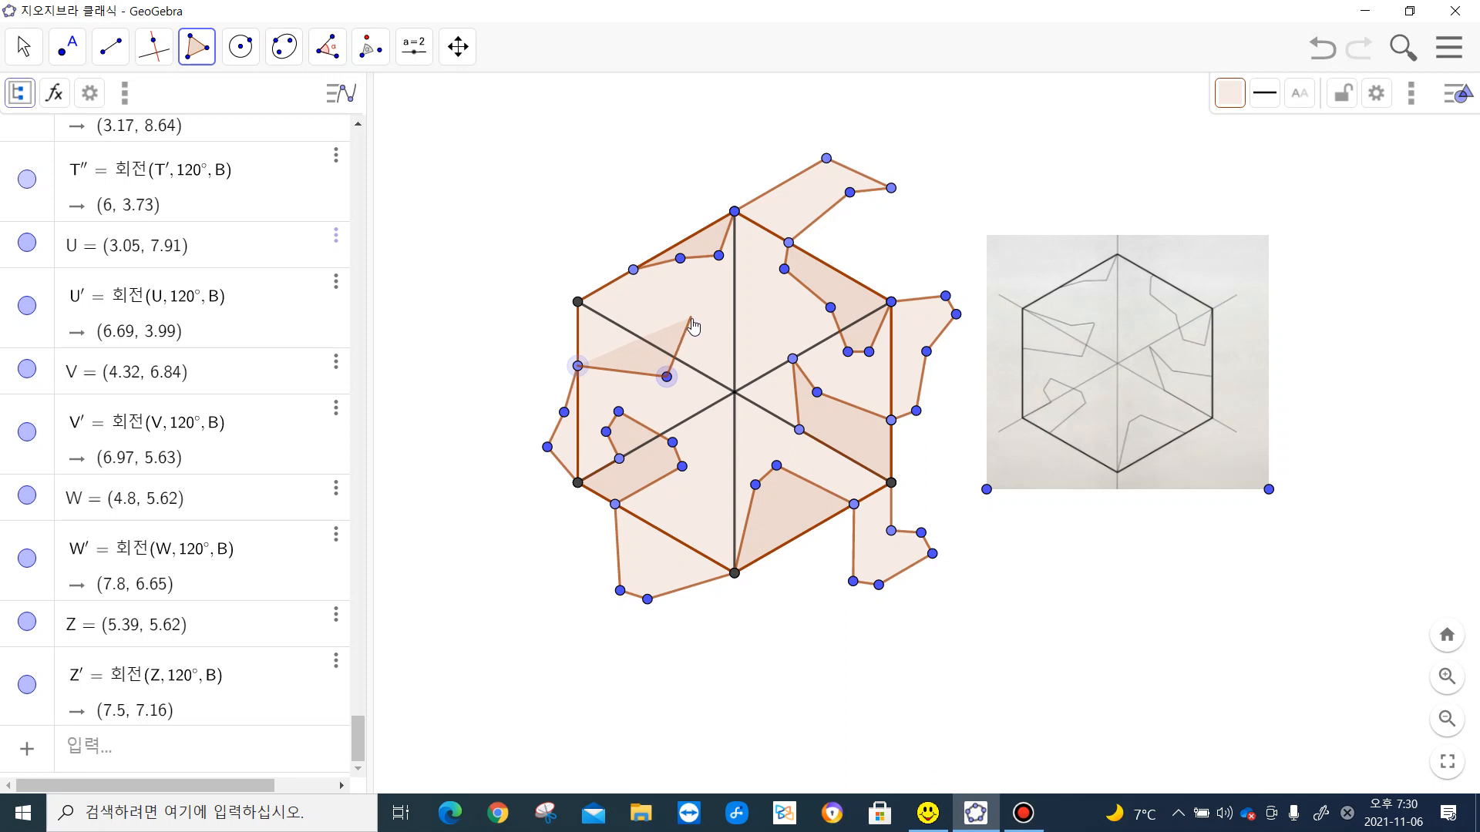
pyautogui.click(693, 317)
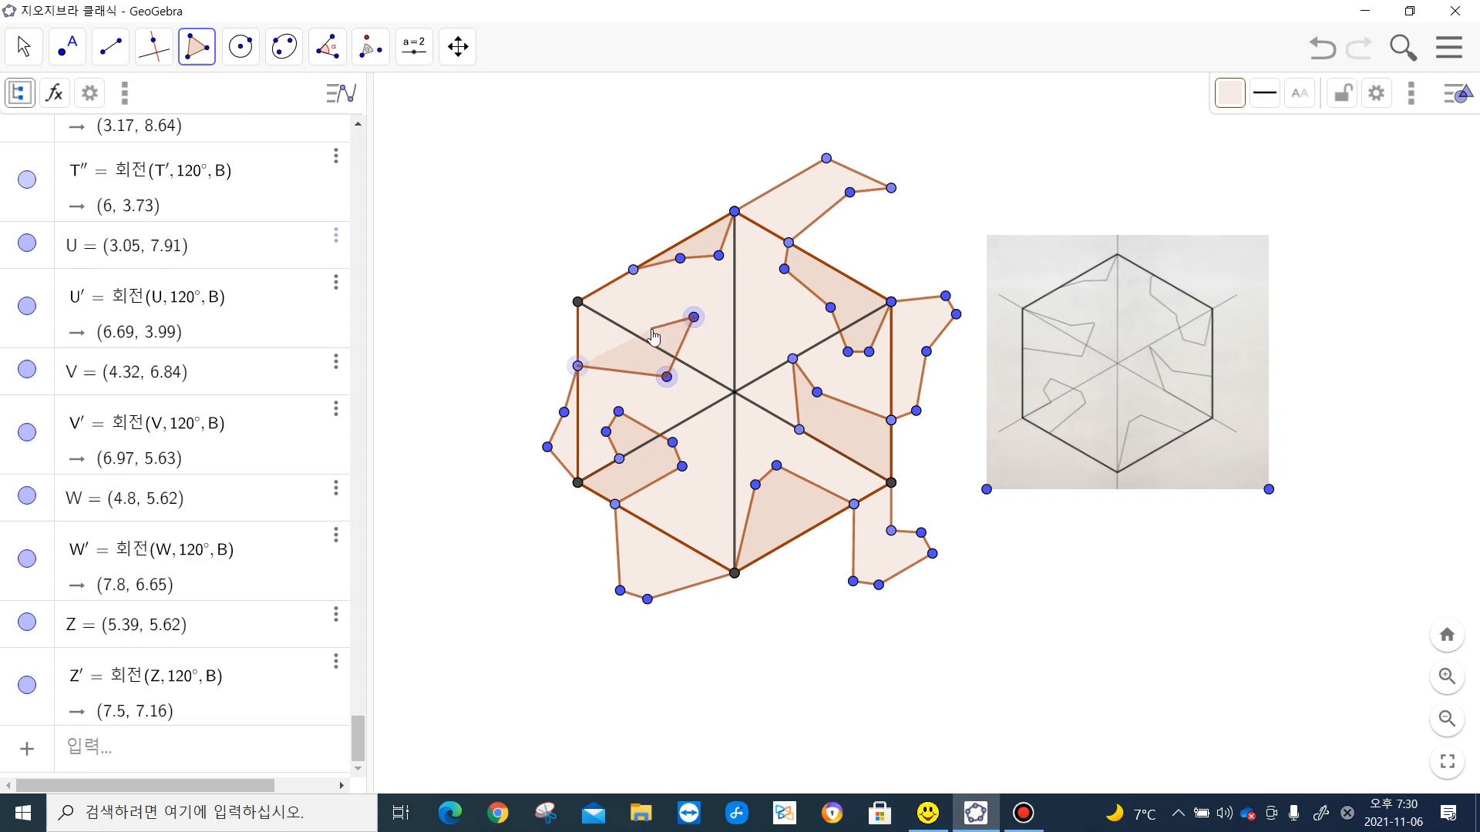
pyautogui.click(651, 329)
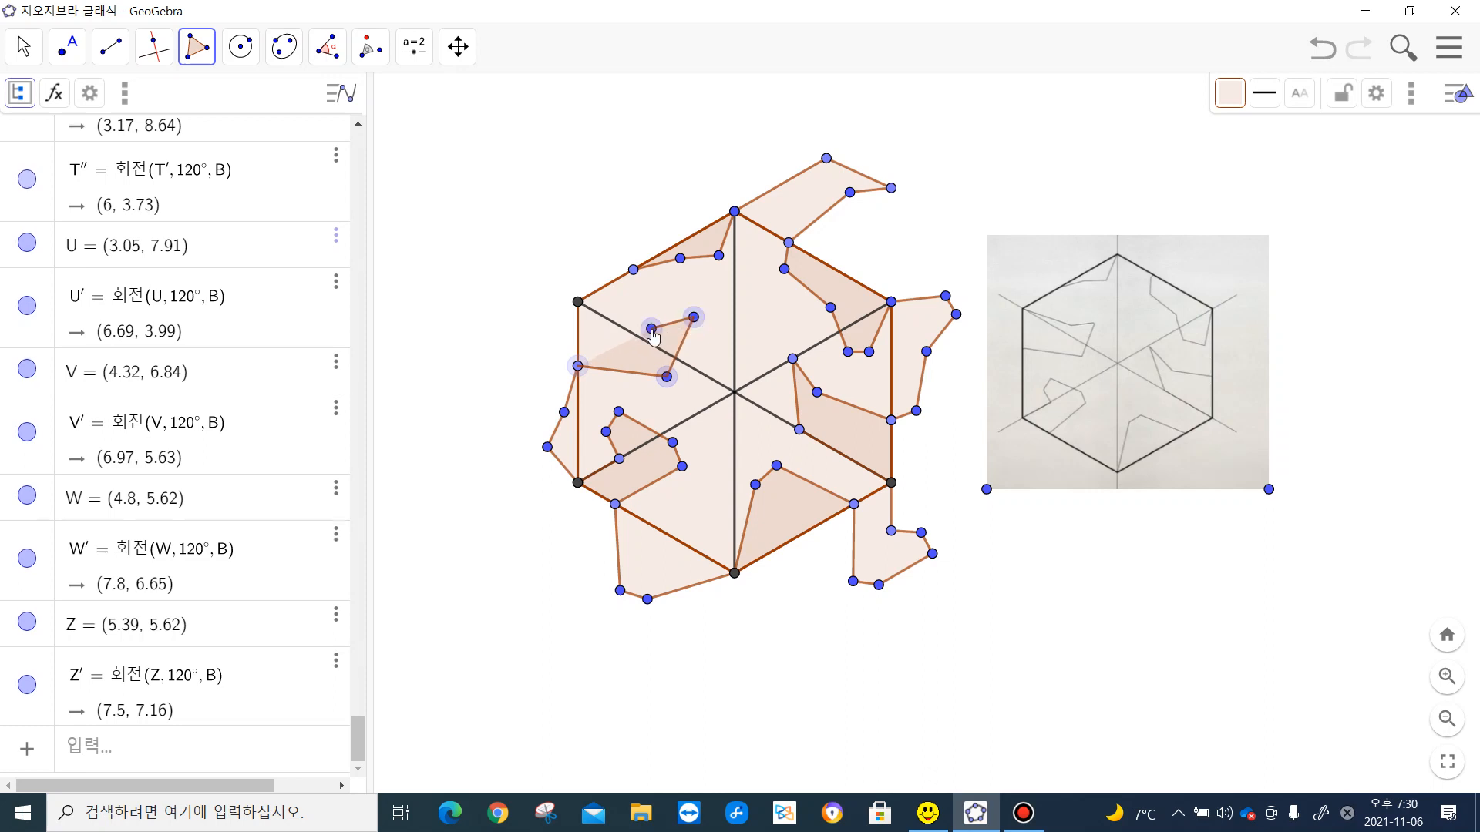
pyautogui.click(578, 302)
pyautogui.click(579, 367)
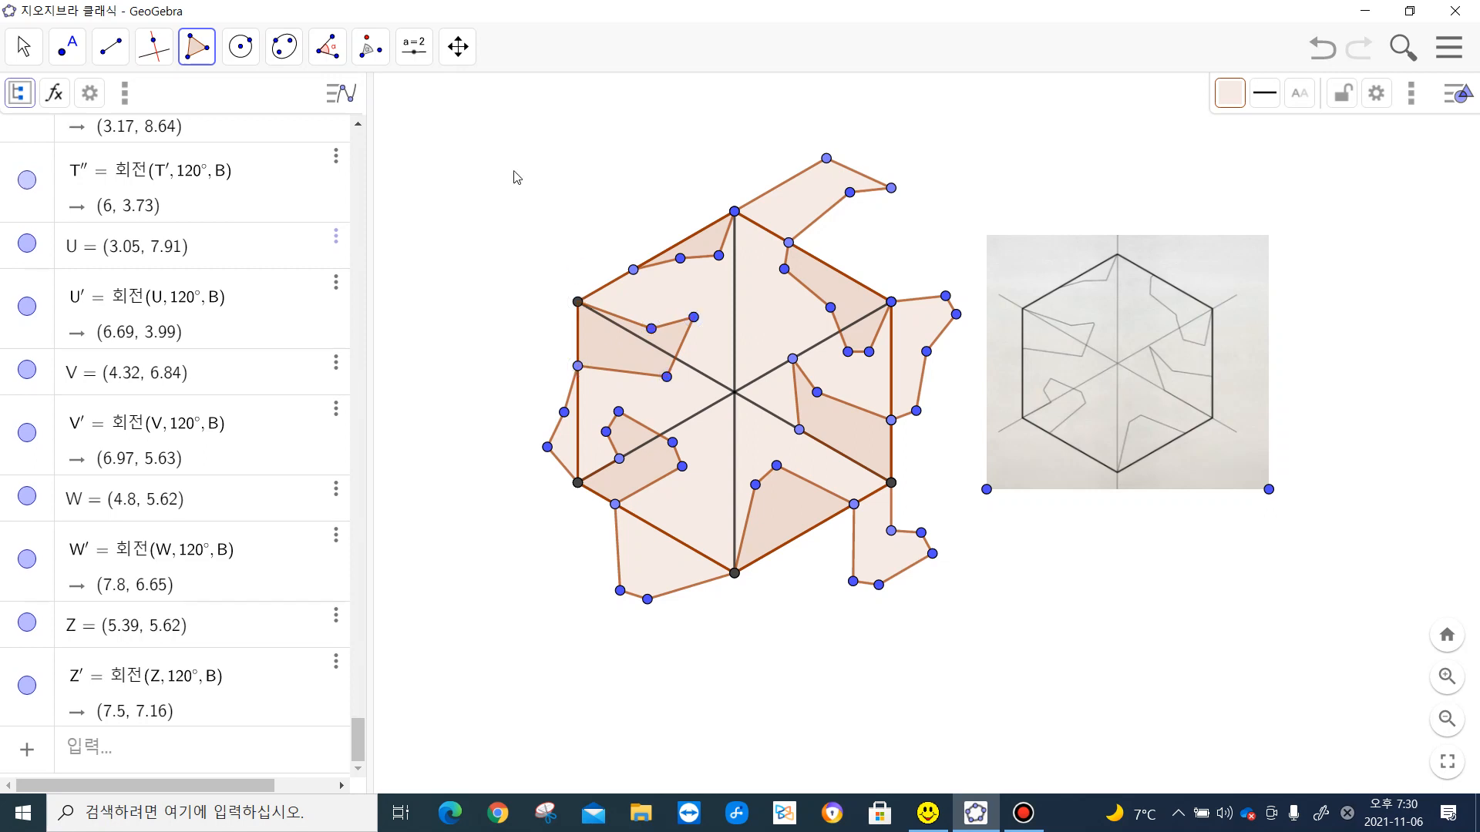
# - Rotate the five-sided polygon at the hexagon's left edge 120° counterclockwise about the upper-left vertex
pyautogui.click(371, 46)
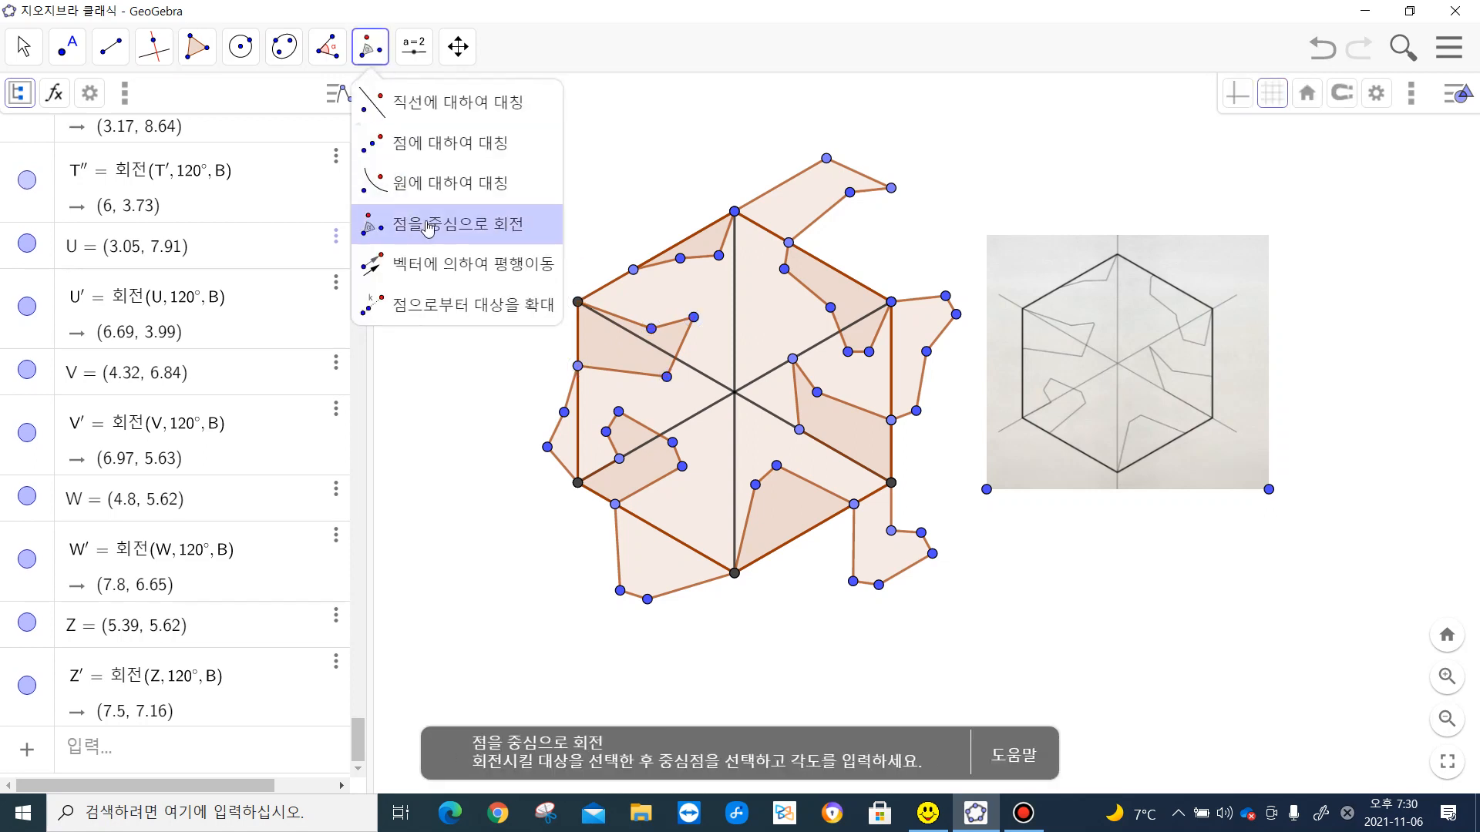
pyautogui.click(463, 222)
pyautogui.click(582, 312)
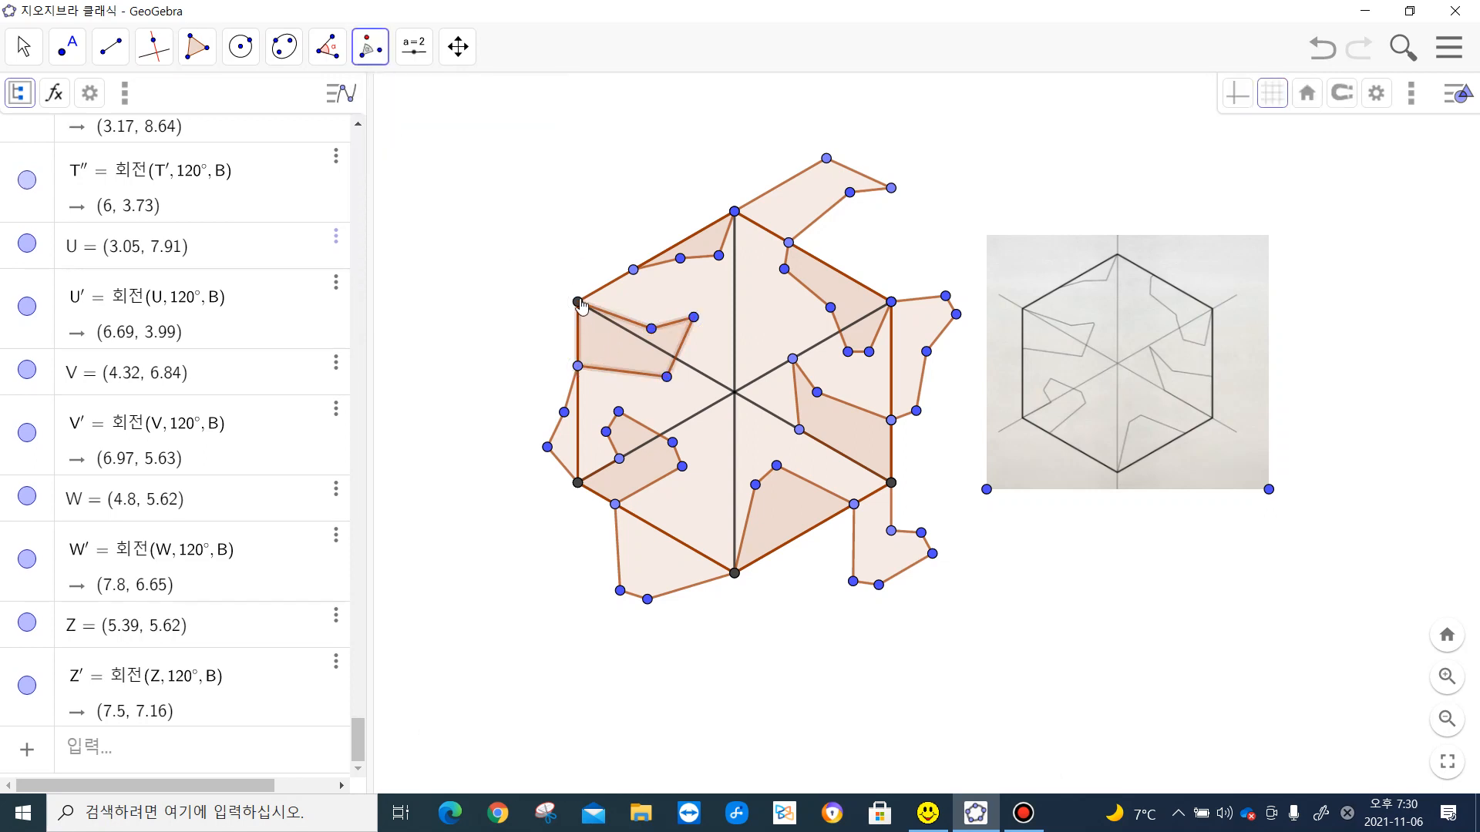
pyautogui.click(579, 303)
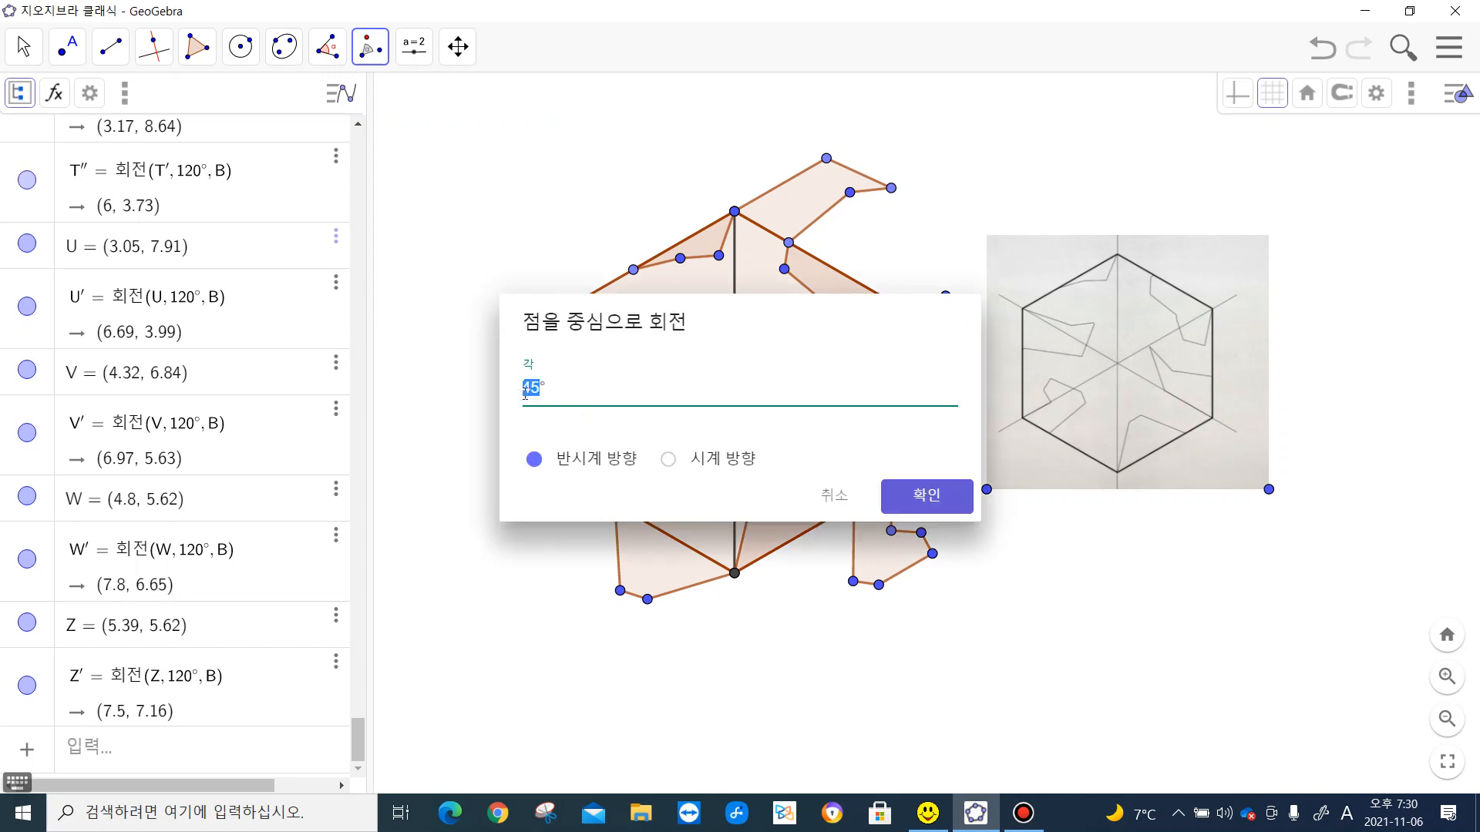
pyautogui.write('120')
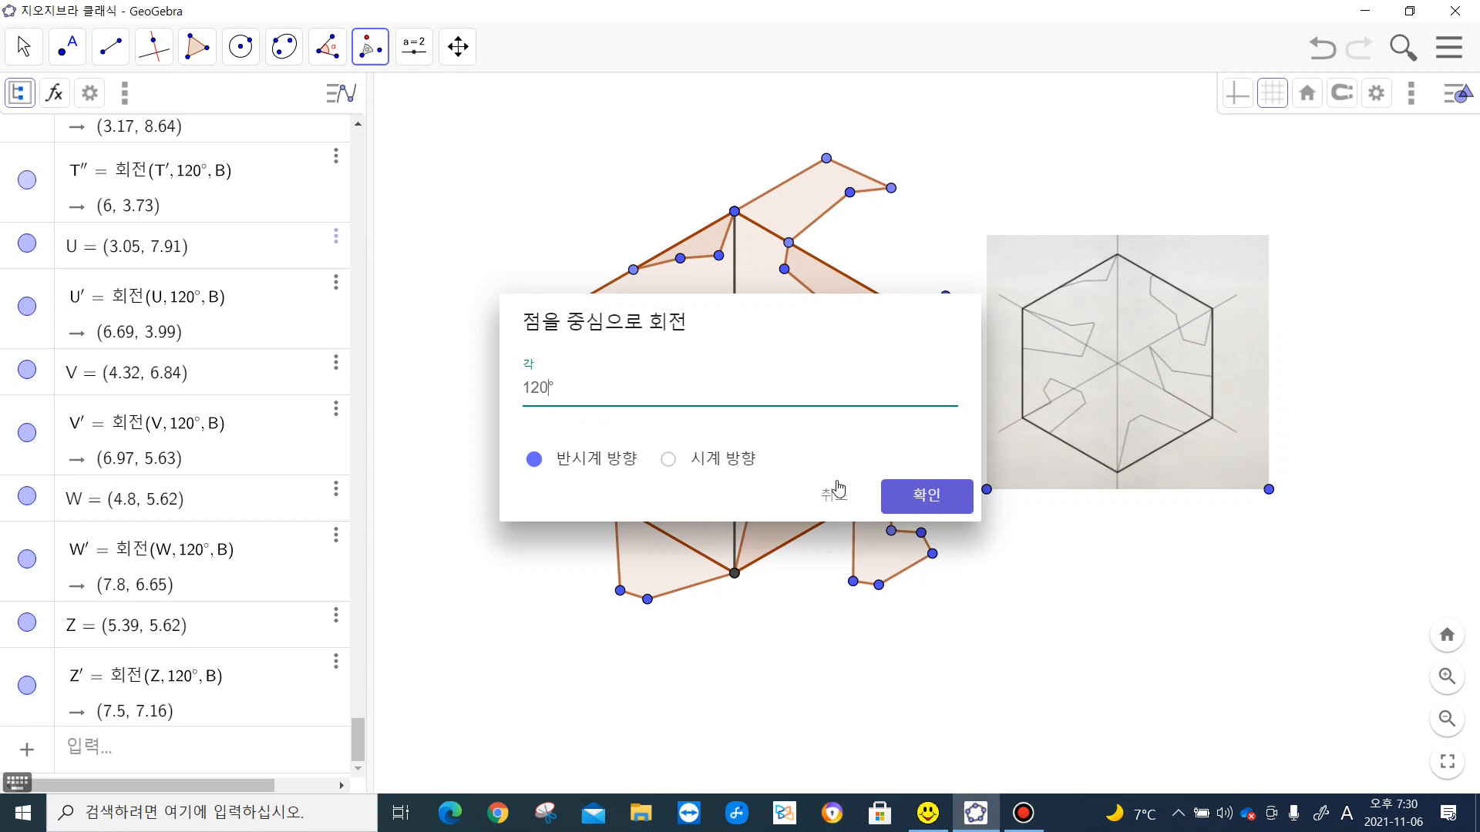
pyautogui.click(913, 495)
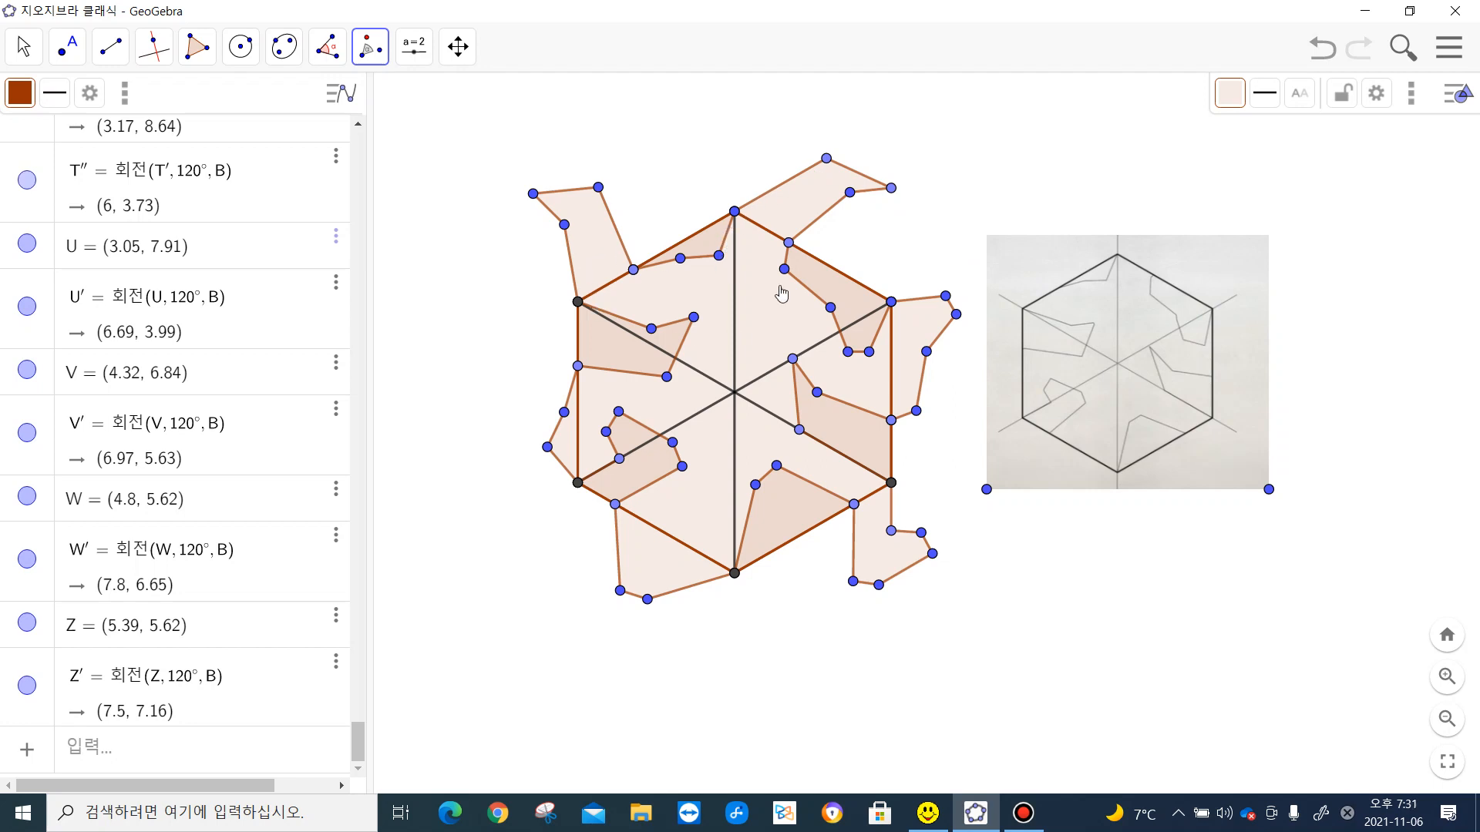
# - Start a new polygon and set its colour to light green
pyautogui.click(196, 46)
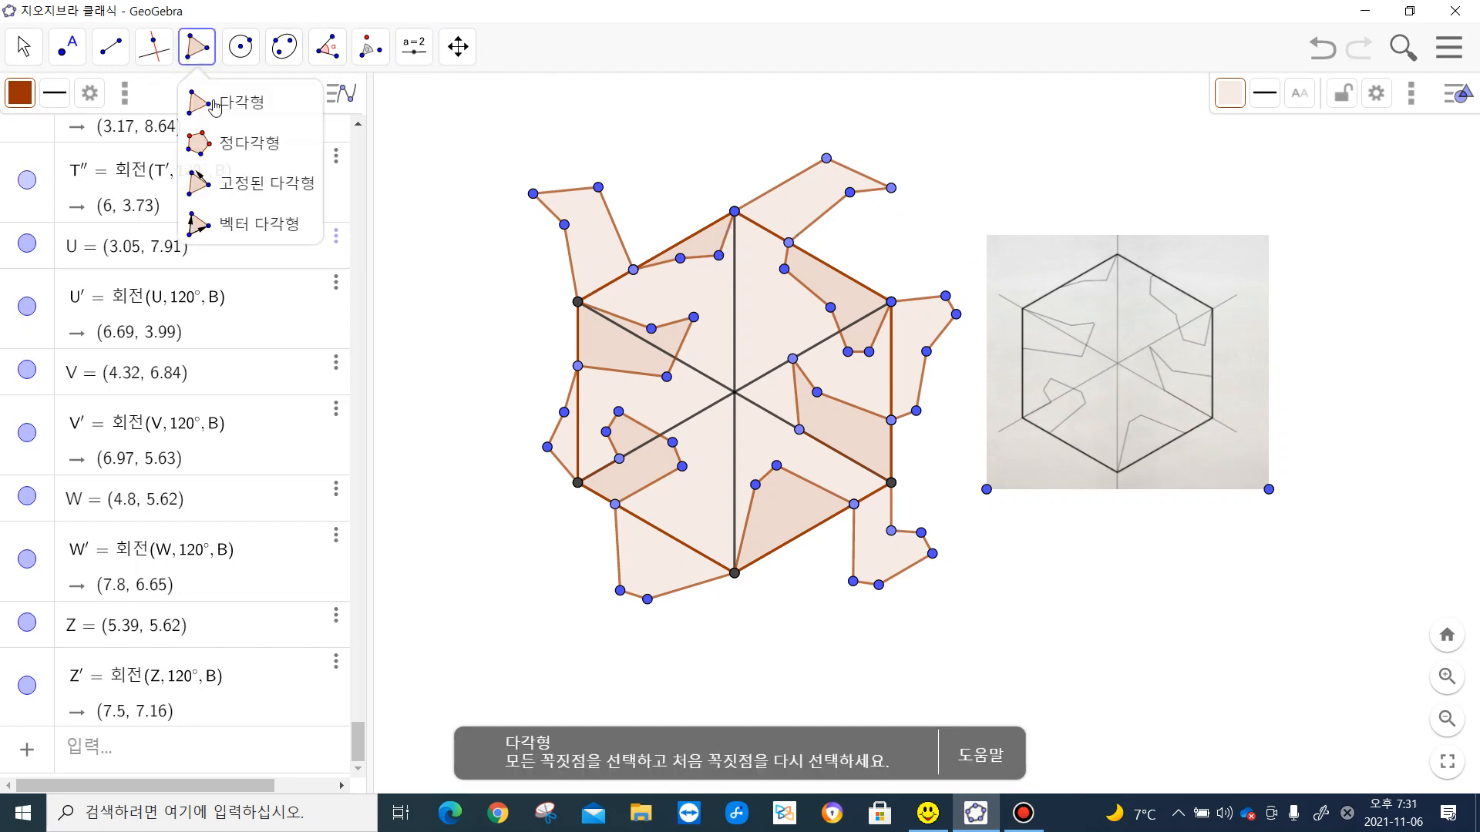
pyautogui.click(228, 99)
pyautogui.click(1230, 95)
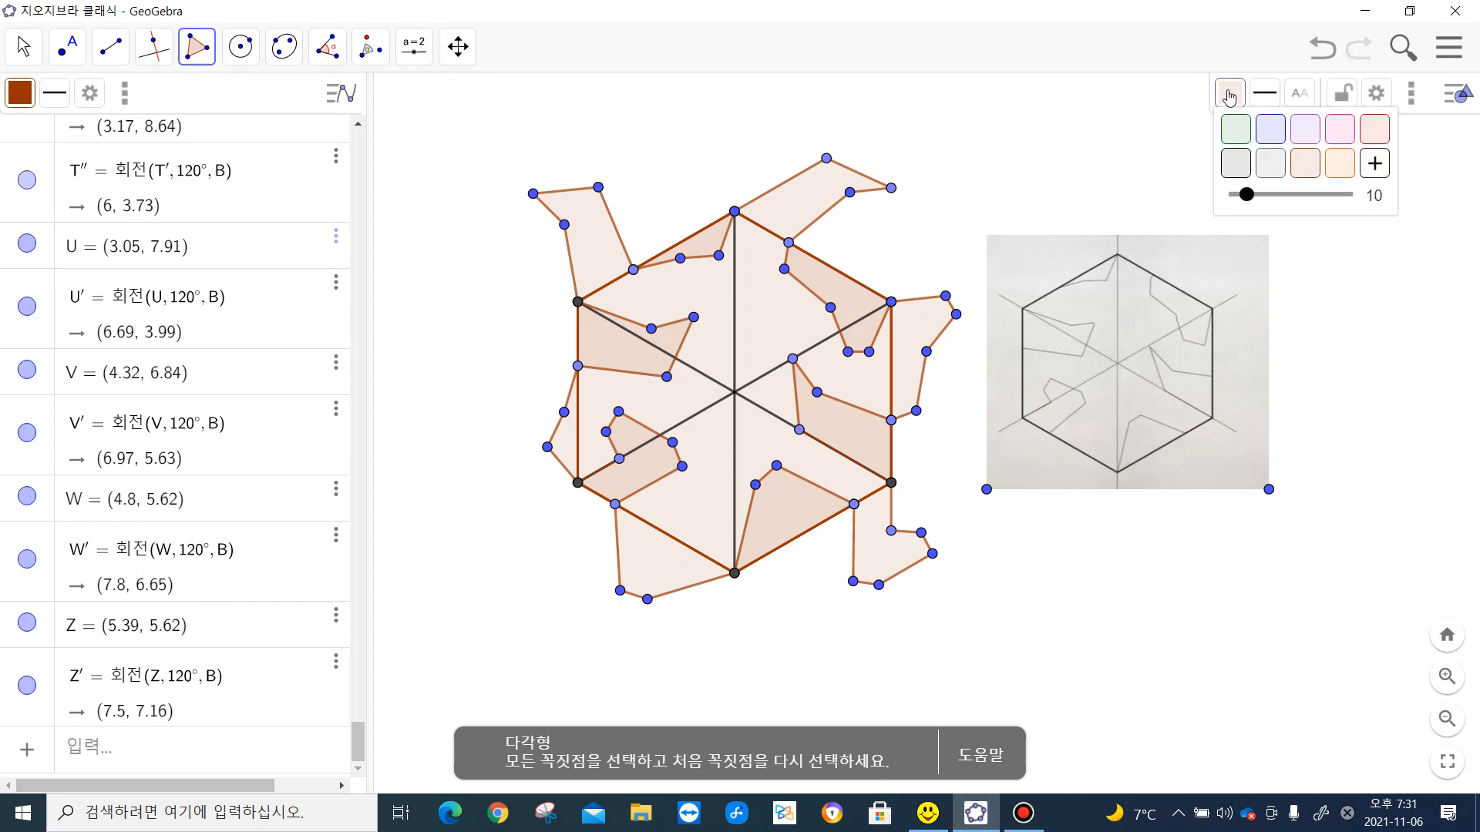
pyautogui.click(1235, 130)
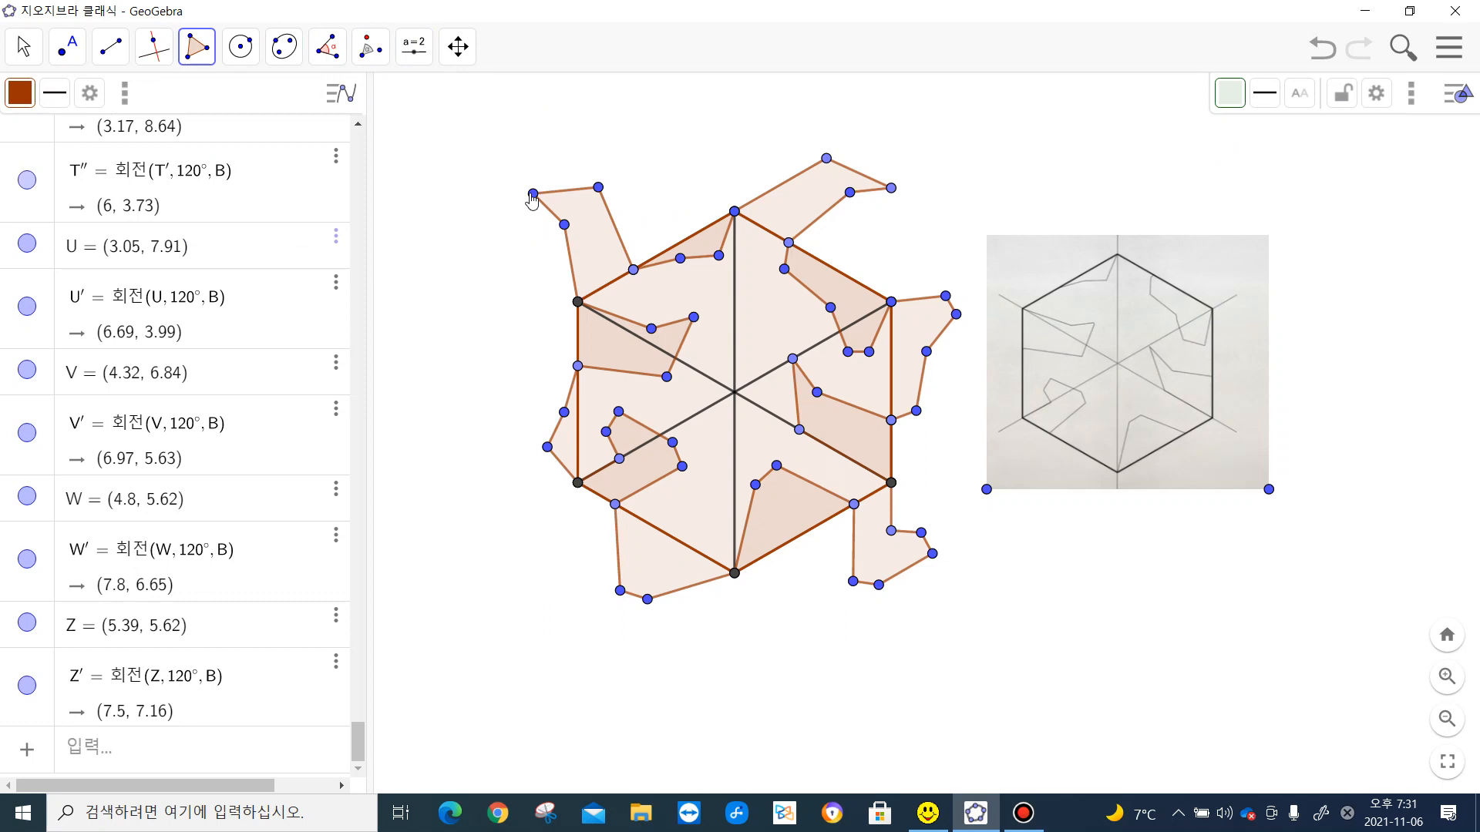
# - Trace the tile outline from the upper-left limb's tip through the hexagon's upper-left vertex, around the left notch and bulge, to the lower-left vertex
pyautogui.click(533, 193)
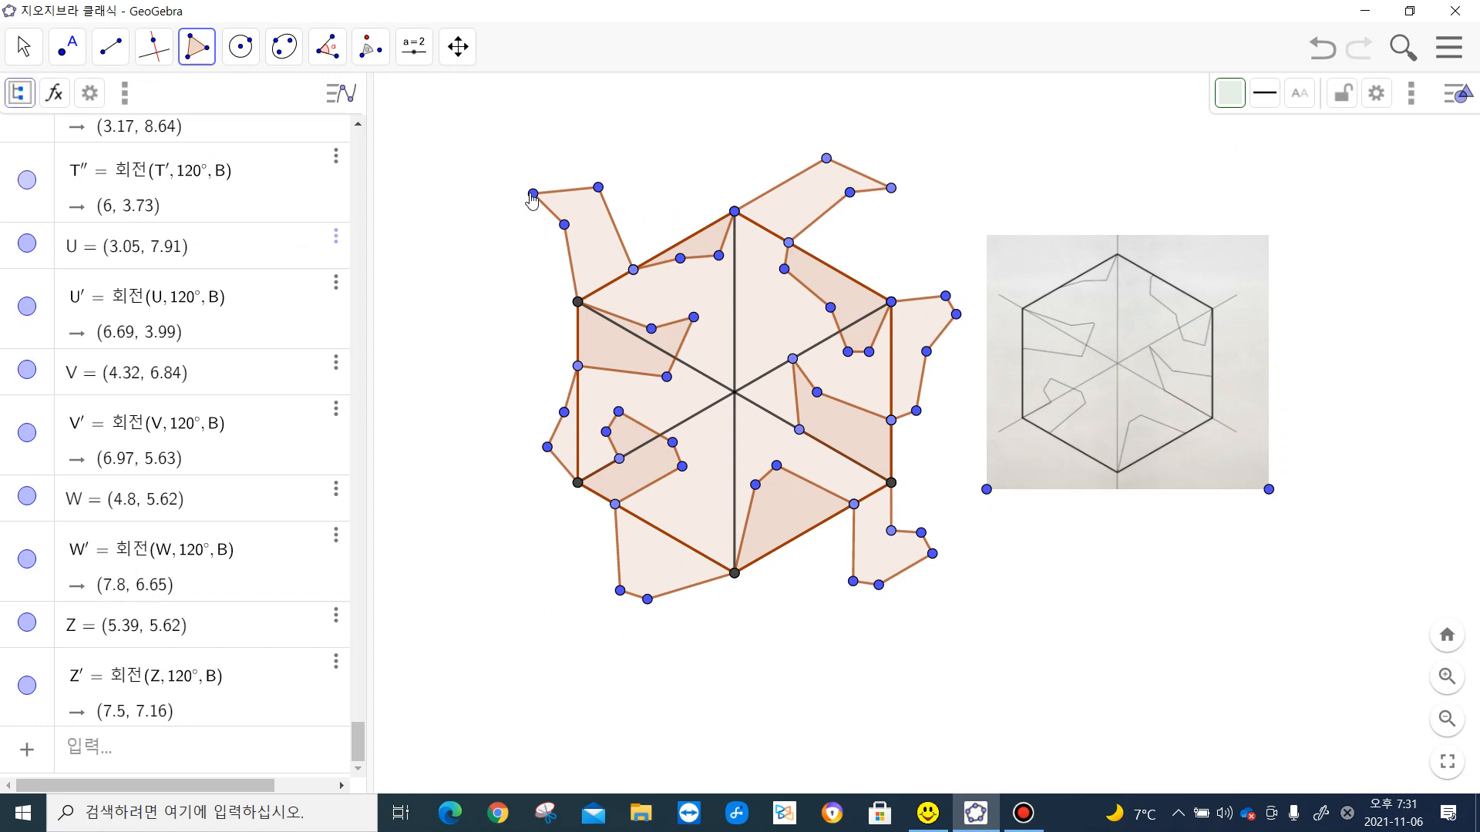
pyautogui.click(564, 224)
pyautogui.click(577, 301)
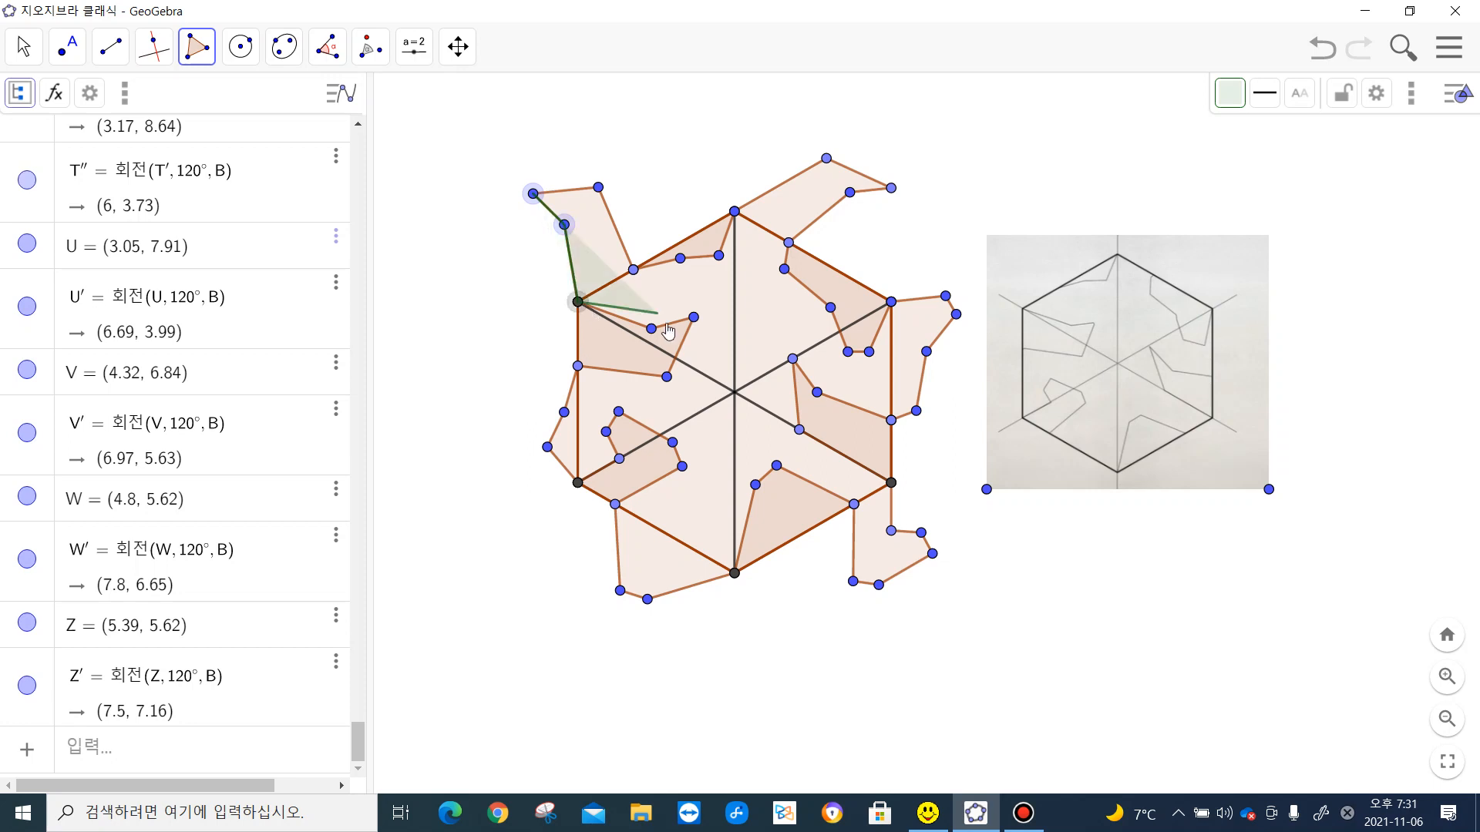
pyautogui.click(651, 328)
pyautogui.click(694, 317)
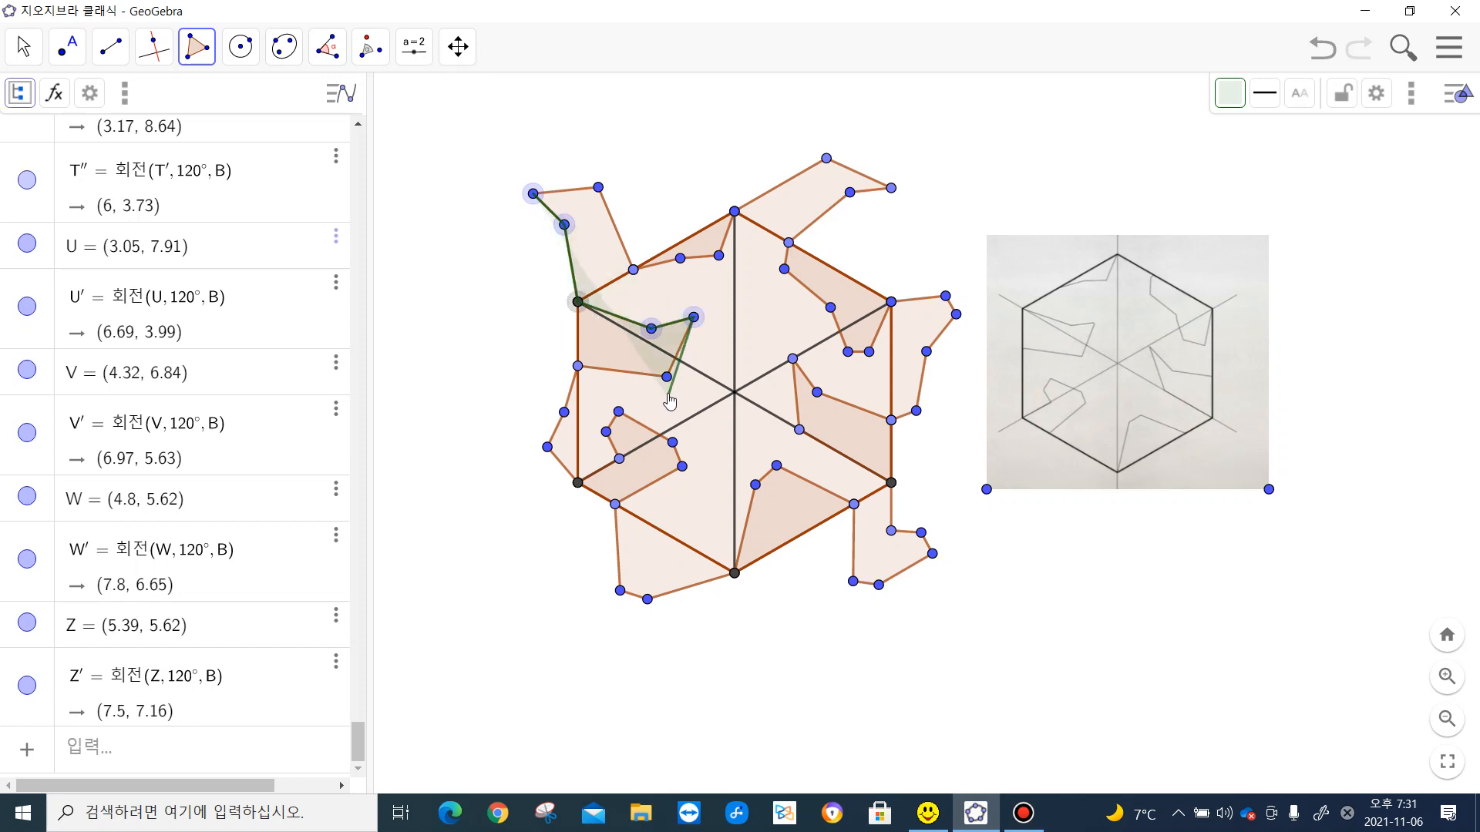
pyautogui.click(667, 376)
pyautogui.click(577, 365)
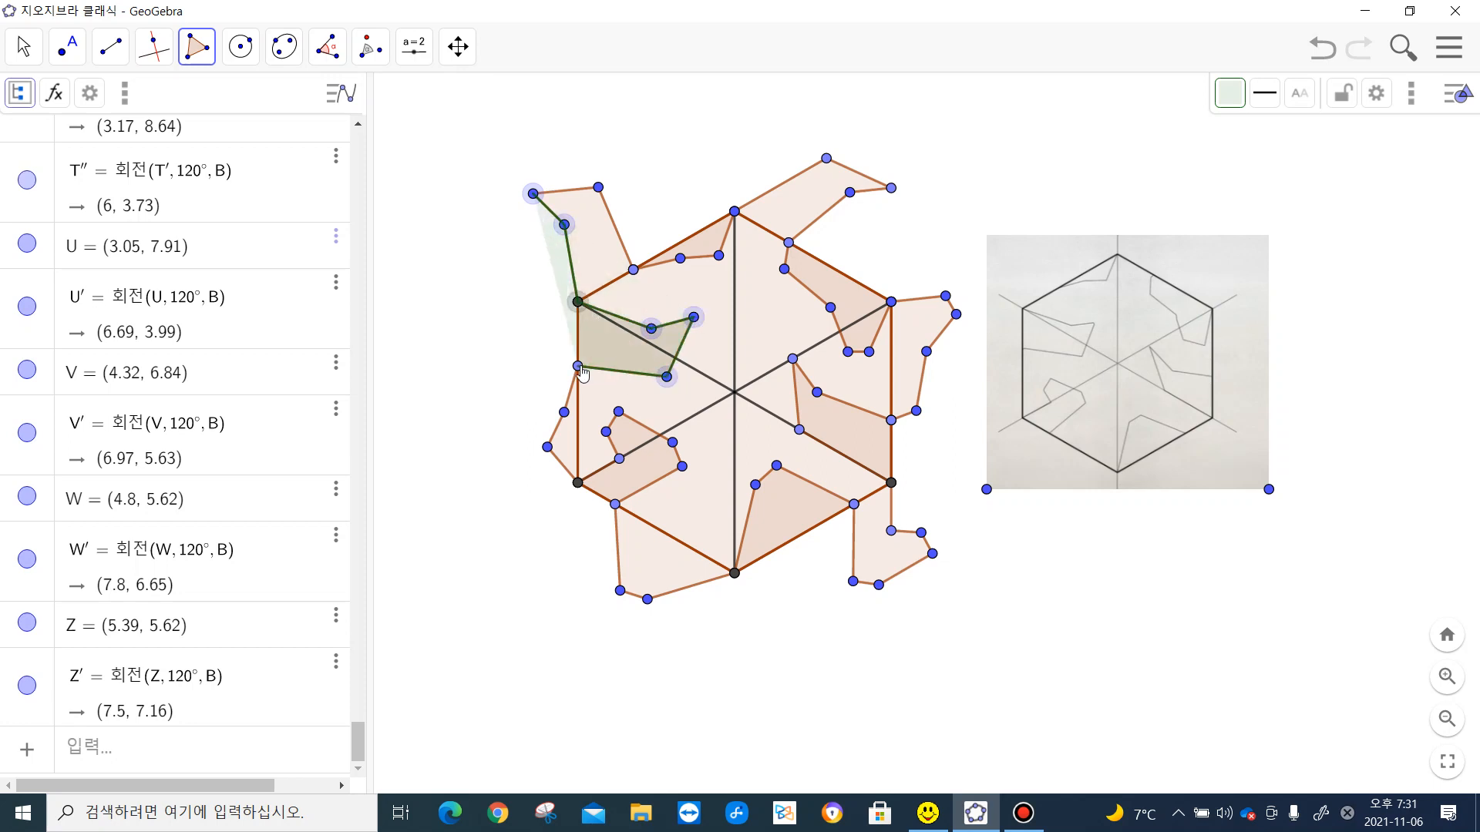
pyautogui.click(564, 412)
pyautogui.click(547, 447)
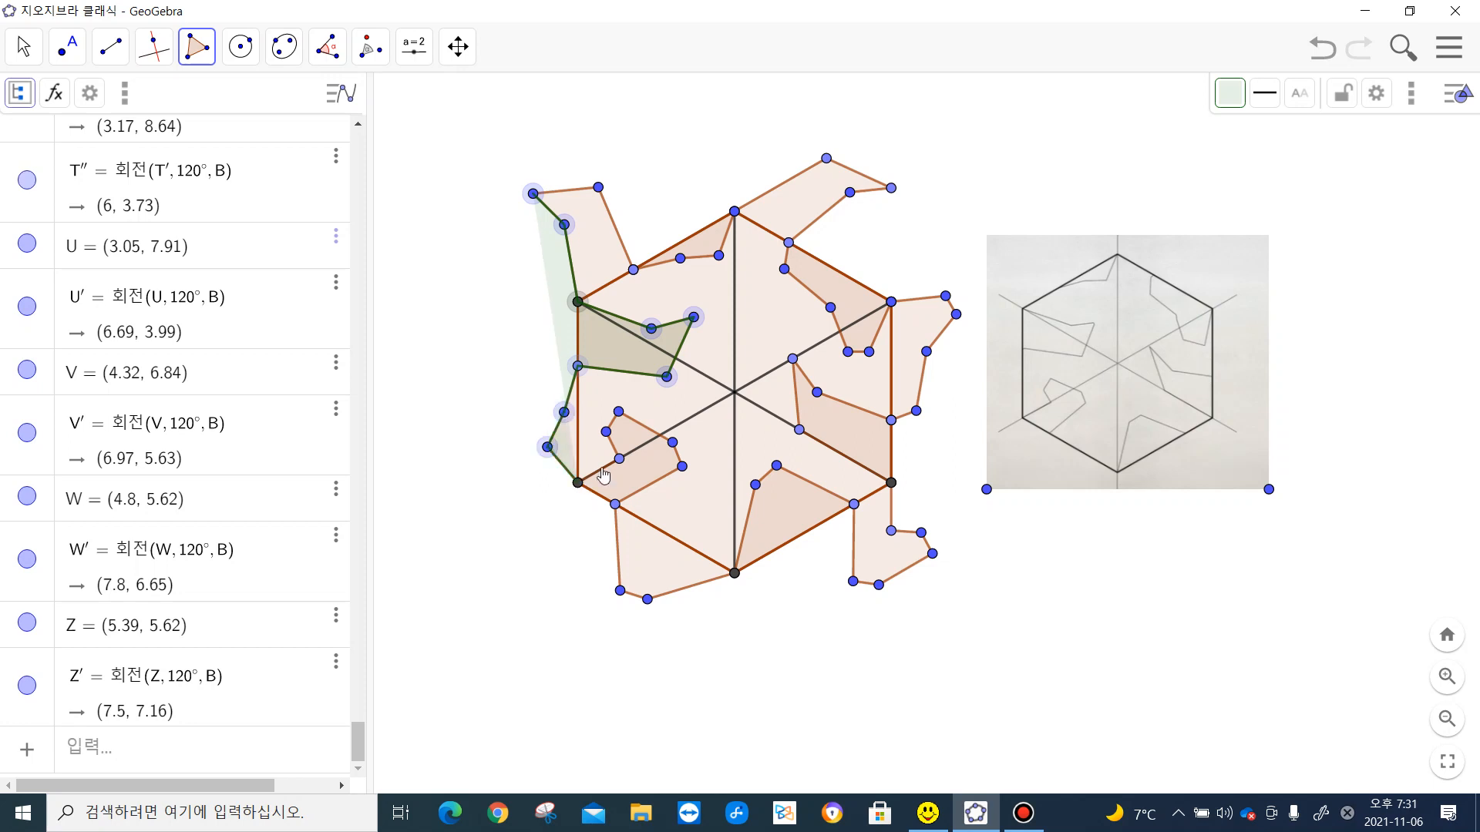
pyautogui.click(577, 483)
# - Continue the green outline around the lower-left notch and the lower limb to the hexagon's bottom vertex
pyautogui.click(619, 459)
pyautogui.click(606, 432)
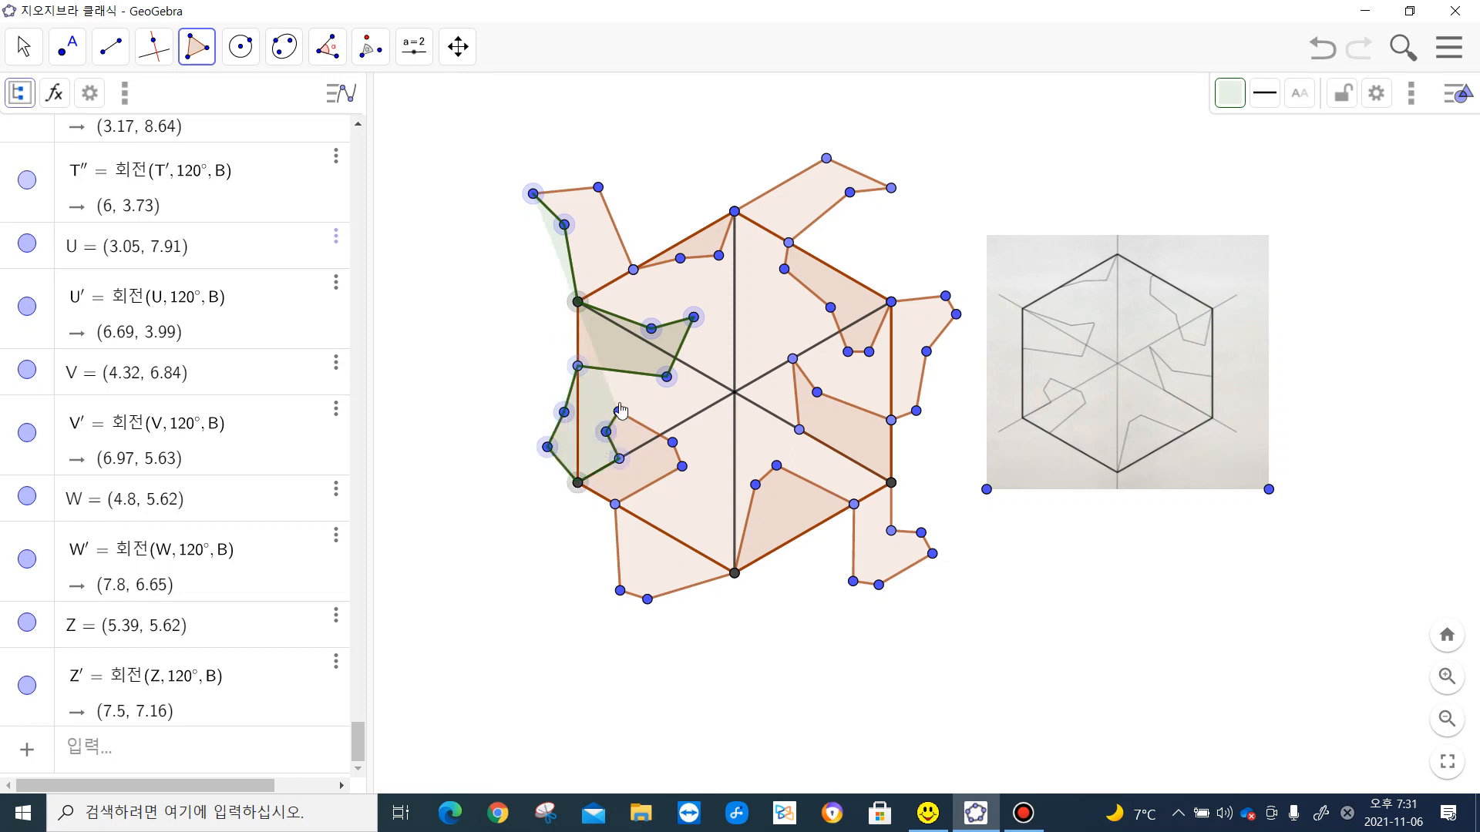
pyautogui.click(619, 411)
pyautogui.click(672, 443)
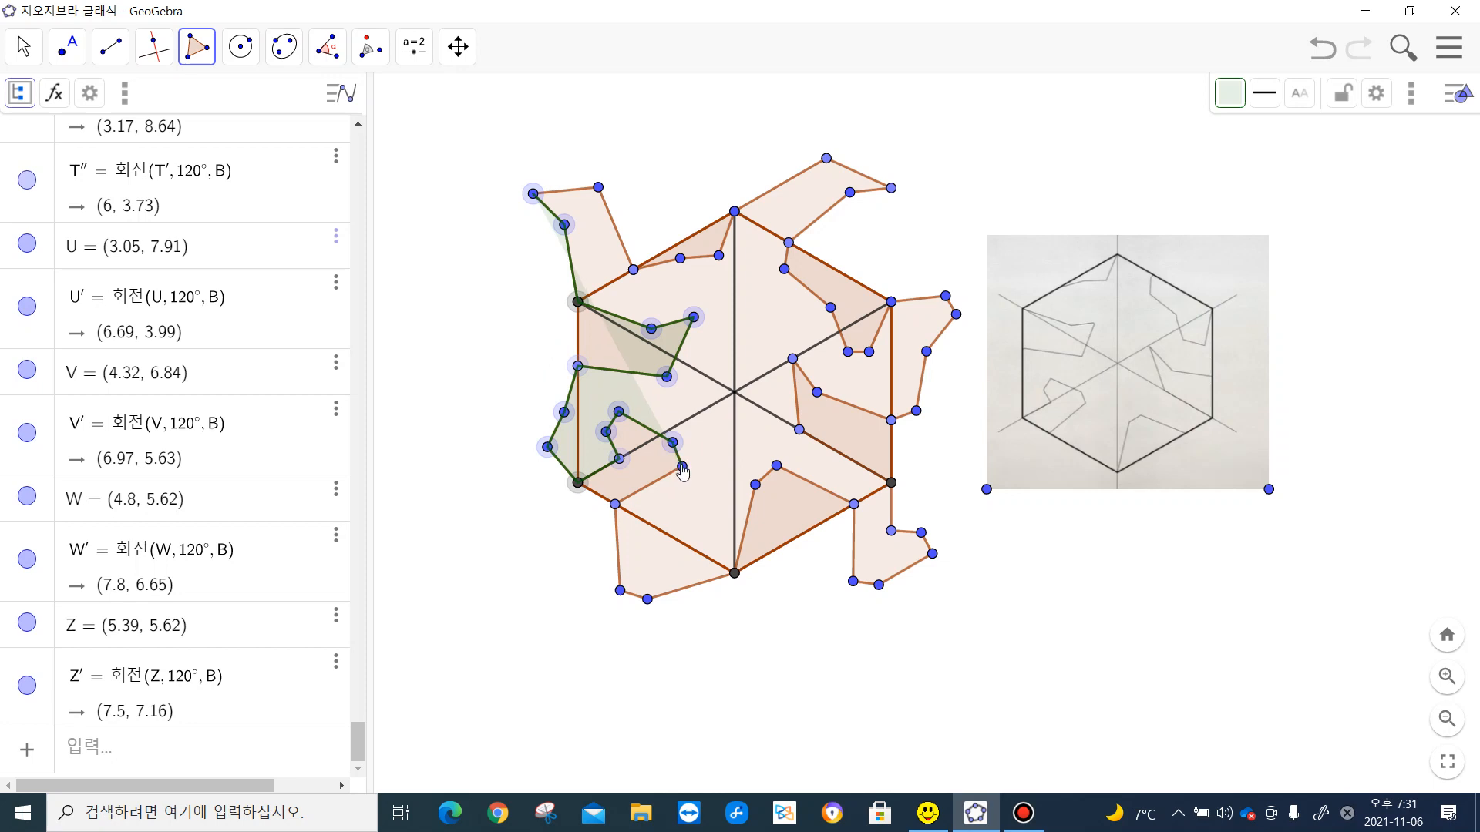
pyautogui.click(682, 466)
pyautogui.click(615, 506)
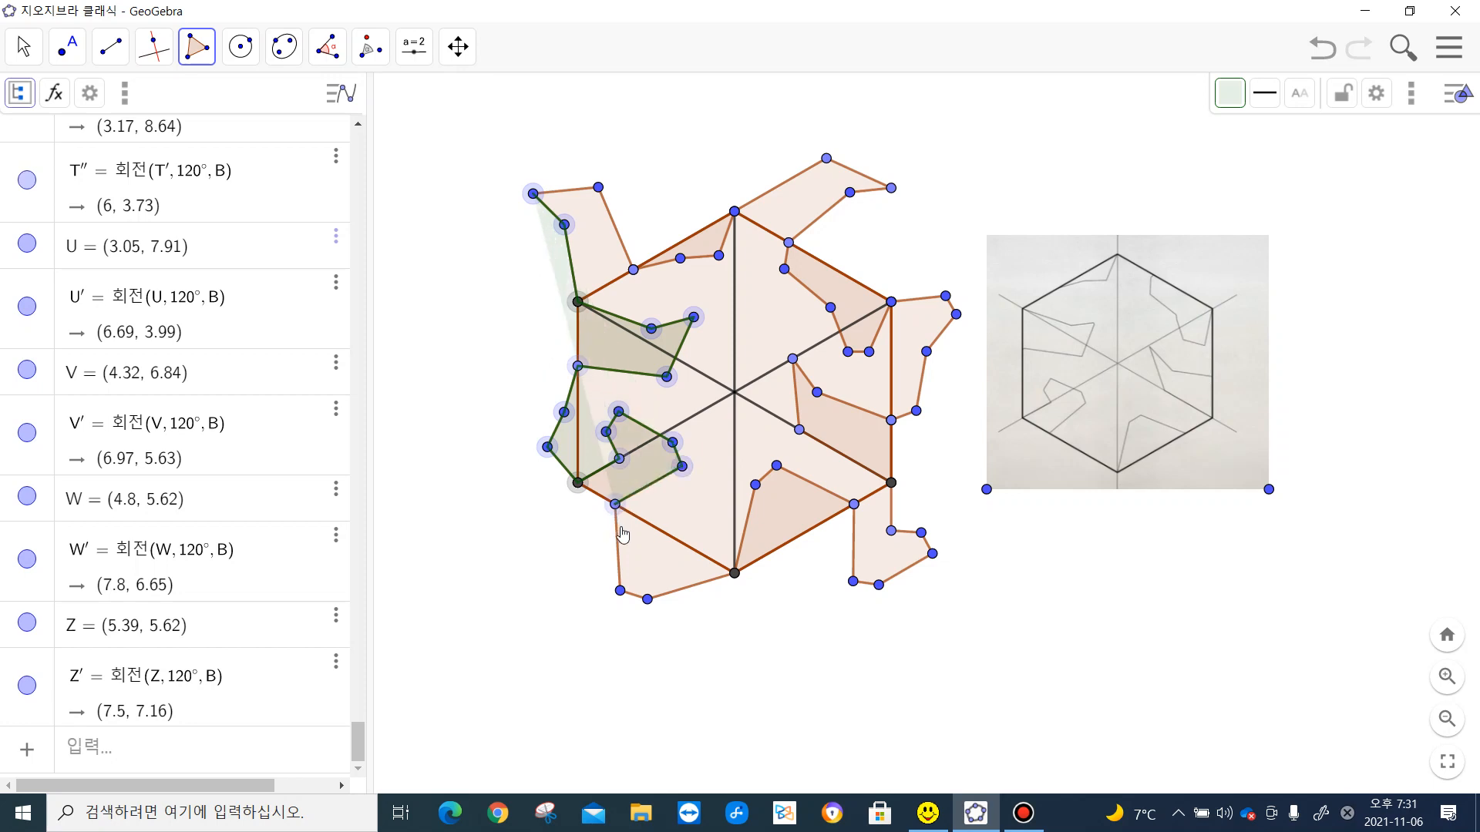
pyautogui.click(620, 591)
pyautogui.click(648, 599)
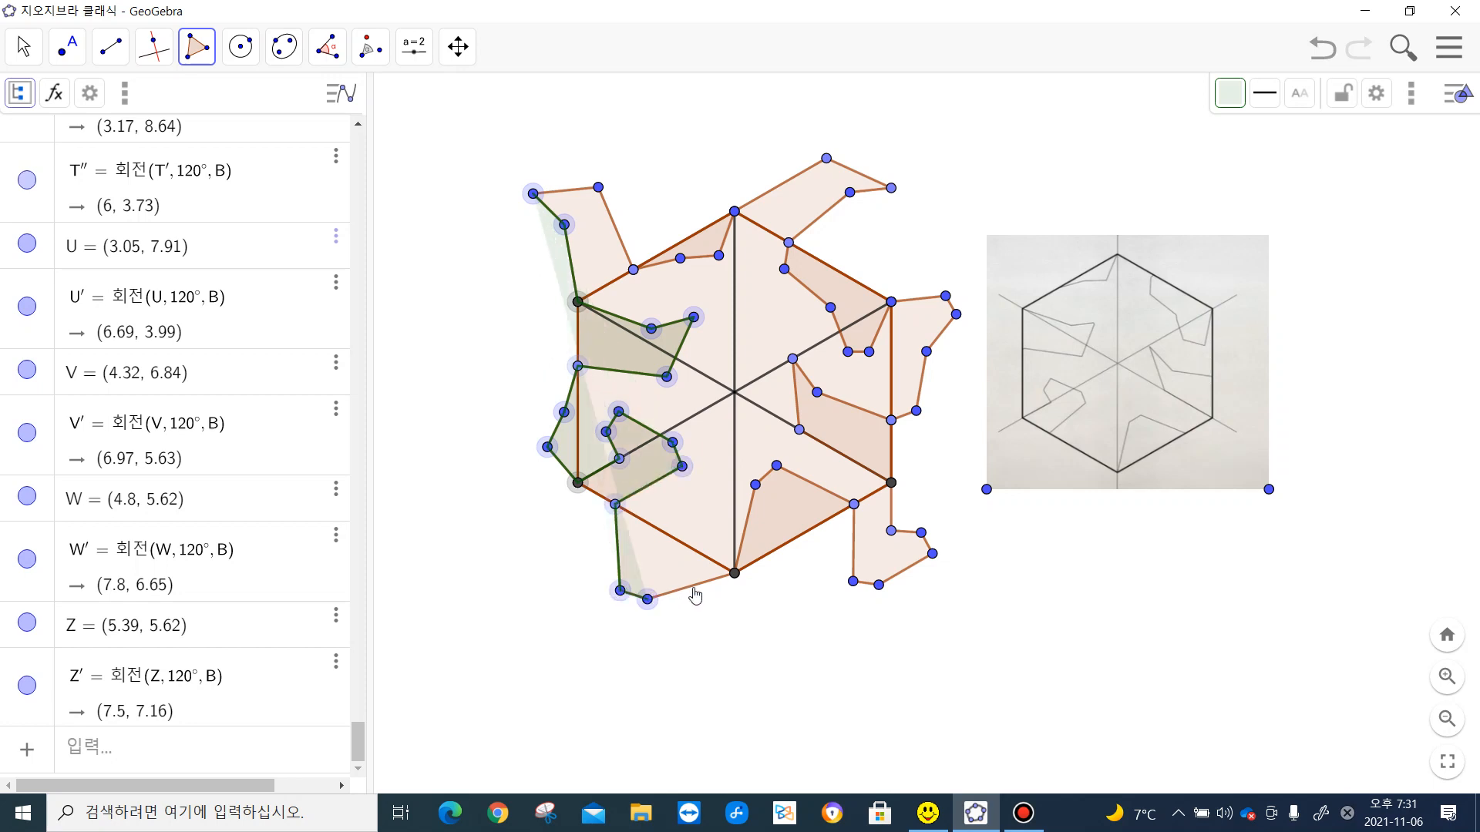
pyautogui.click(733, 573)
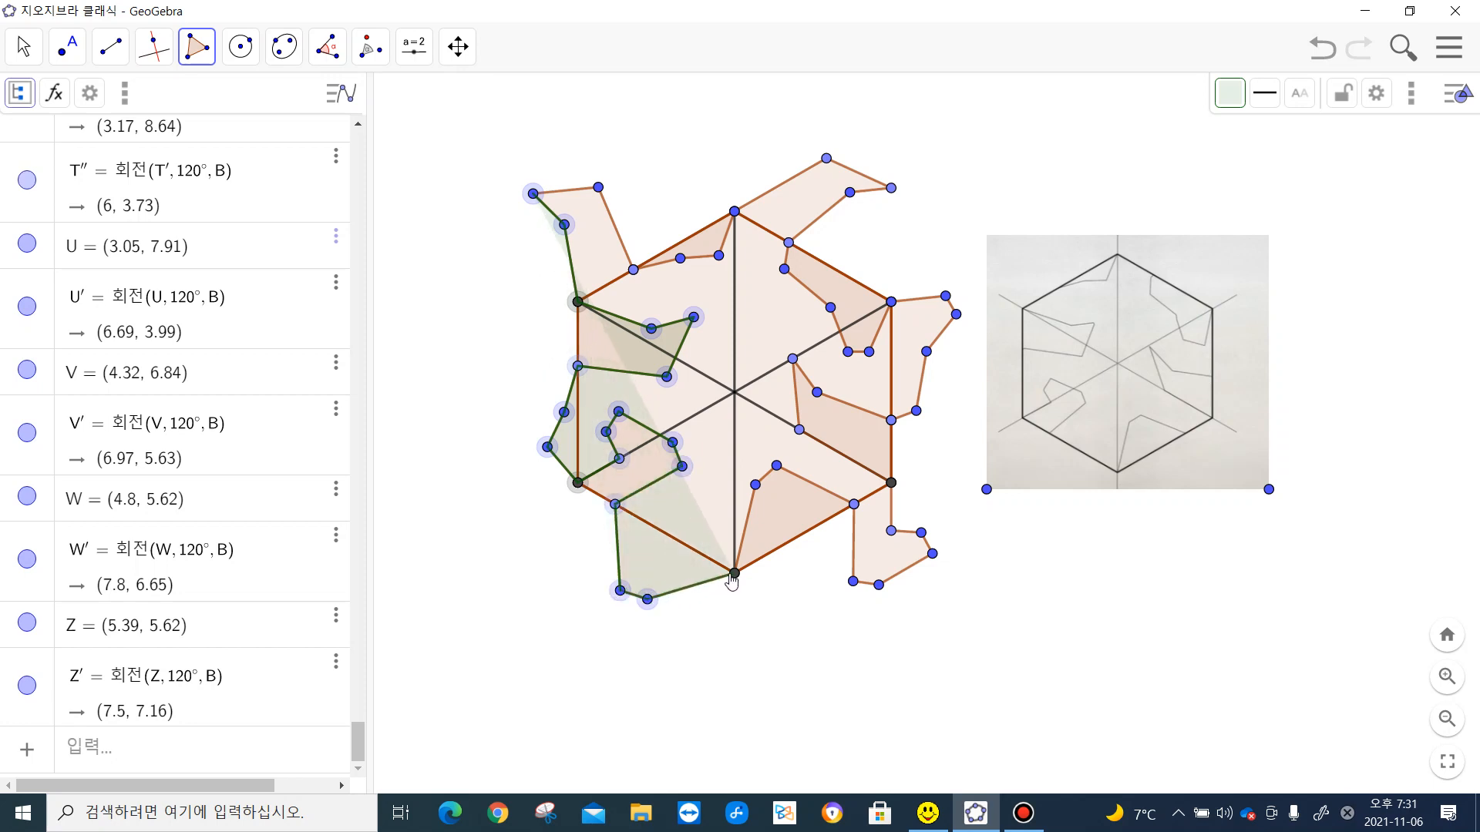
# - Continue the green outline around the notch on the lower-right edge and the lower-right limb to the hexagon's lower-right vertex
pyautogui.click(756, 486)
pyautogui.click(777, 467)
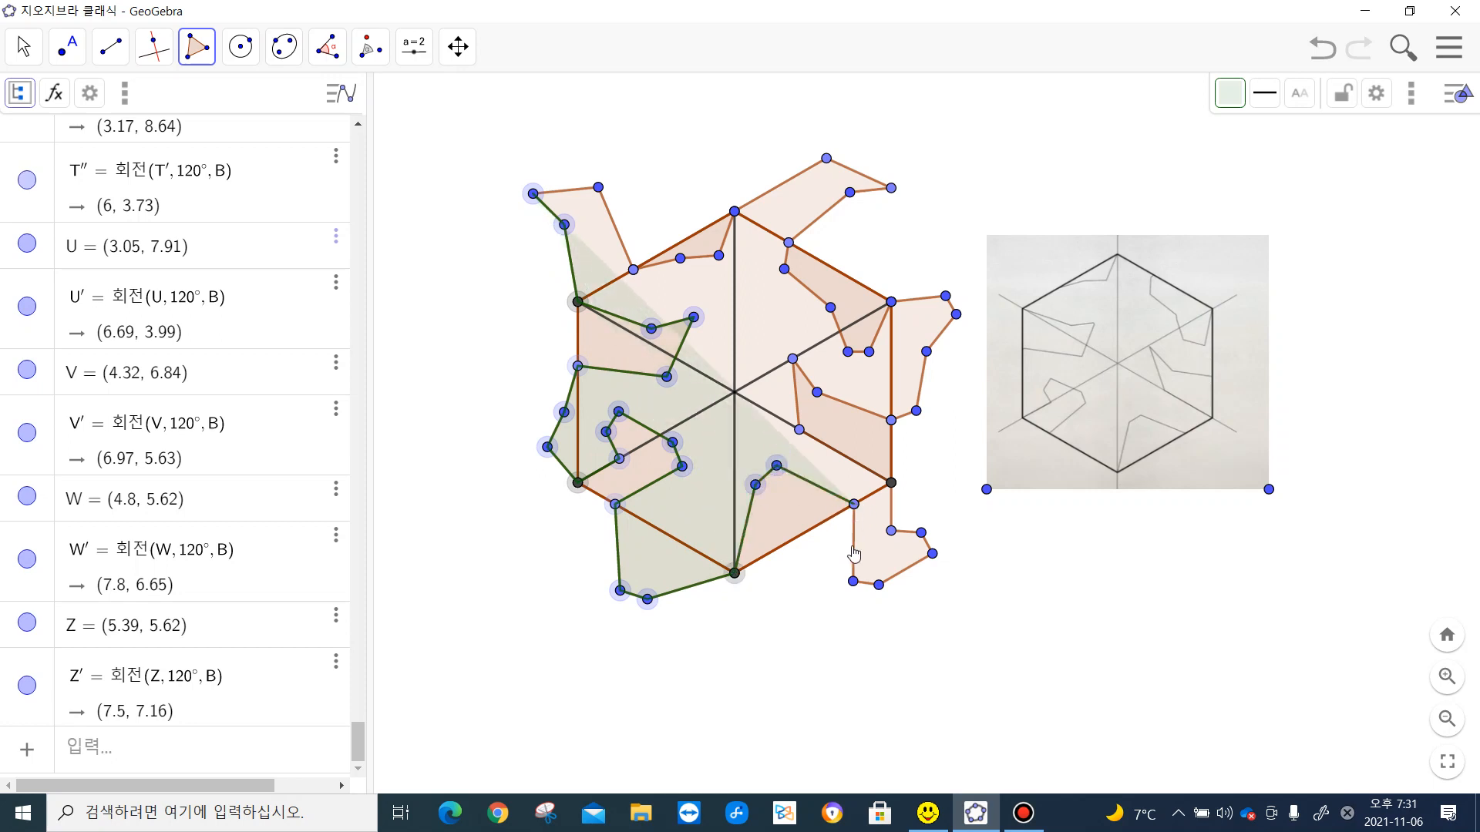
pyautogui.click(853, 581)
pyautogui.click(879, 585)
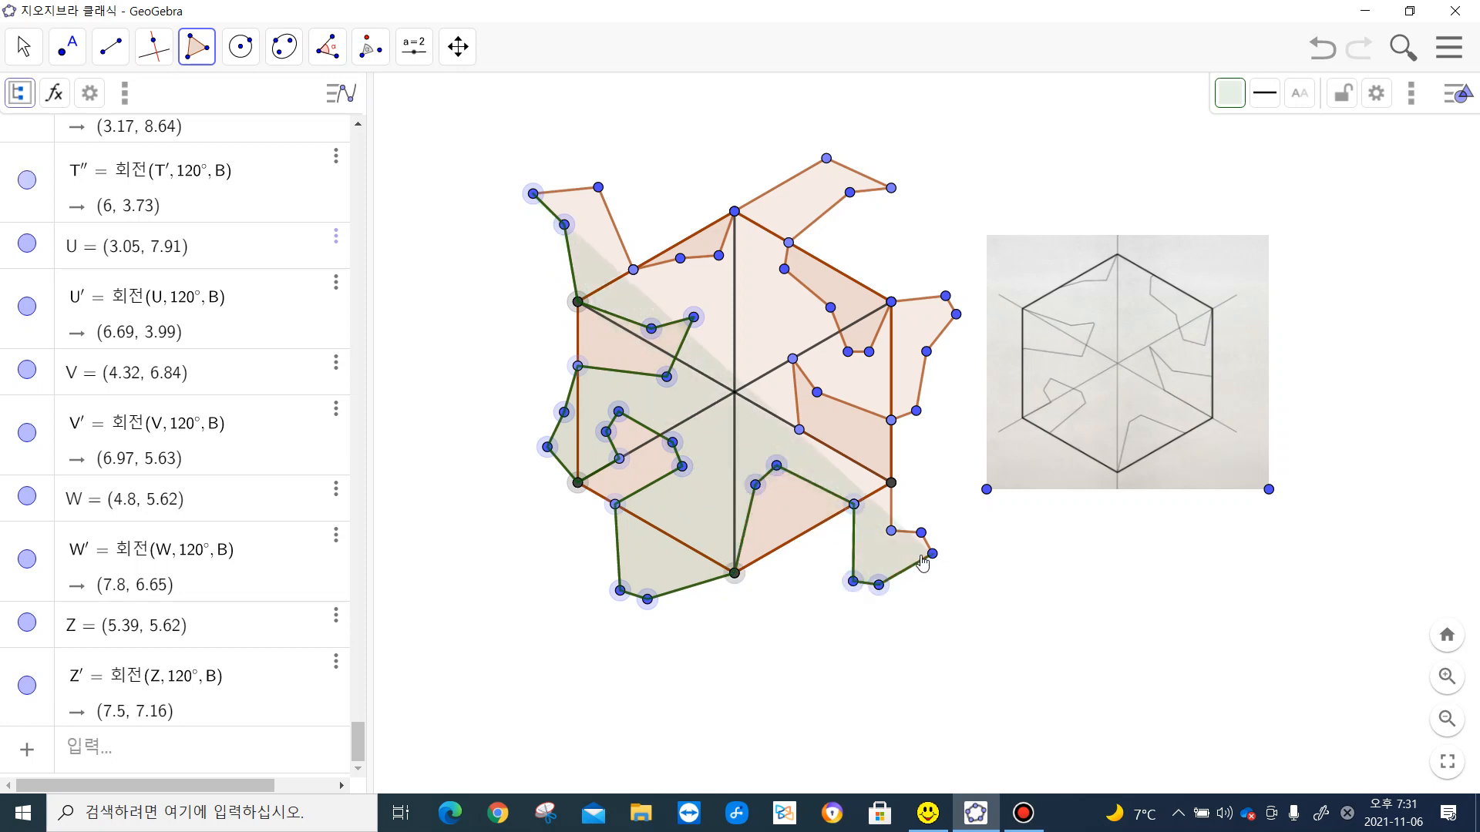
pyautogui.click(932, 553)
pyautogui.click(921, 532)
pyautogui.click(891, 530)
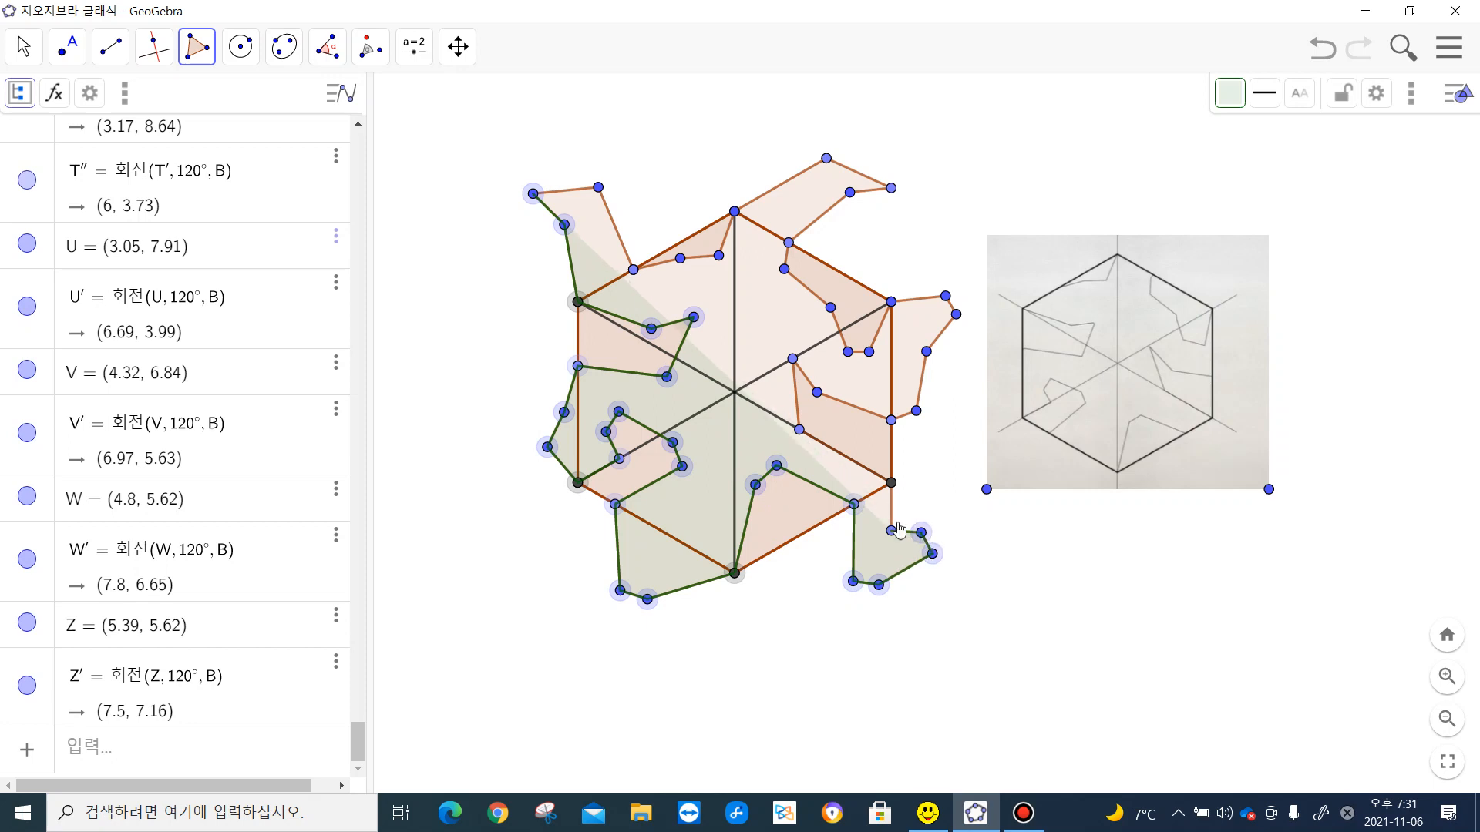
pyautogui.click(891, 483)
# - Continue the green outline around the notch inside the right edge and the bulge outside it to the hexagon's upper-right vertex
pyautogui.click(800, 430)
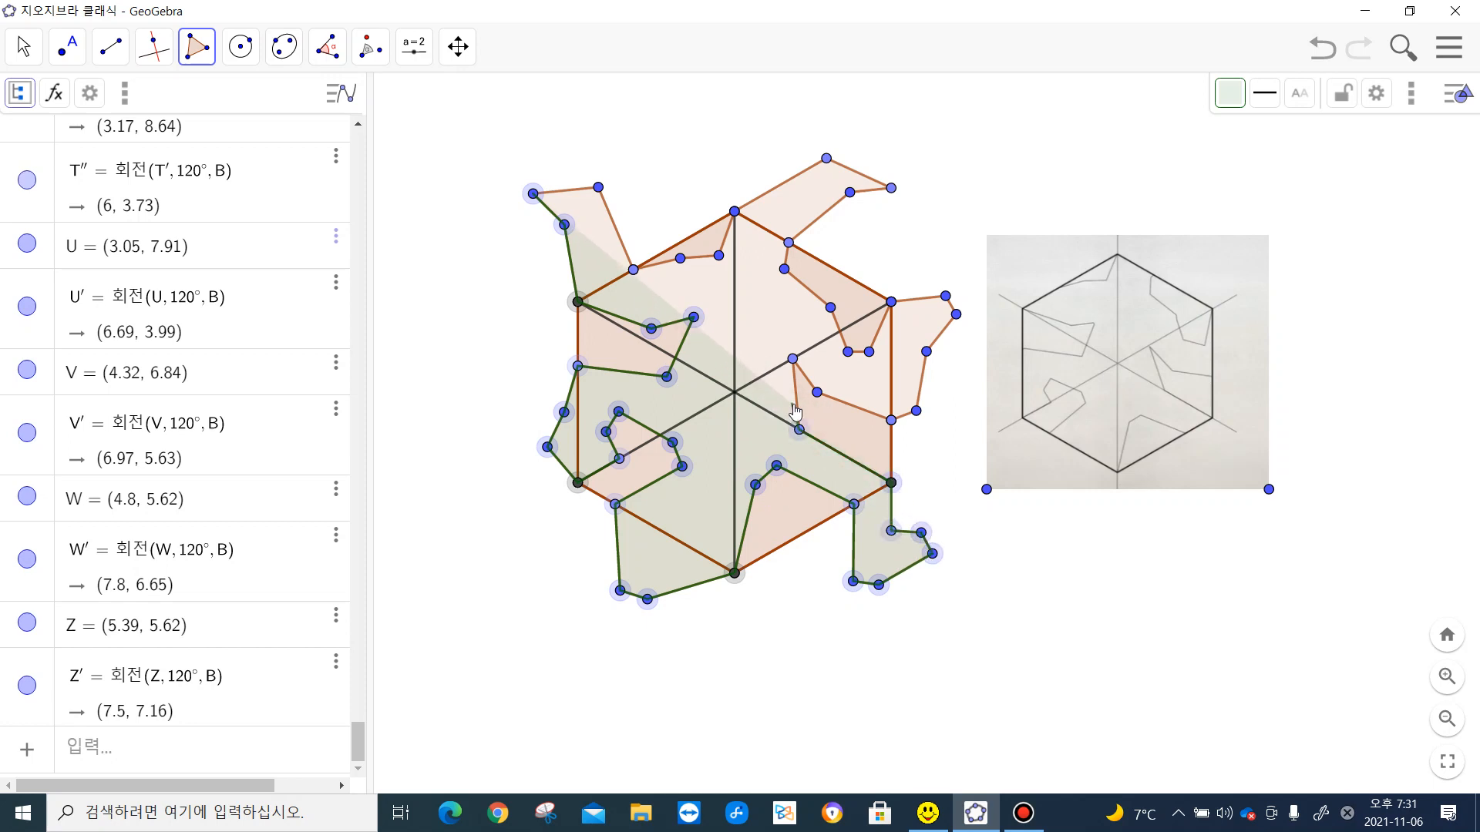
pyautogui.click(792, 359)
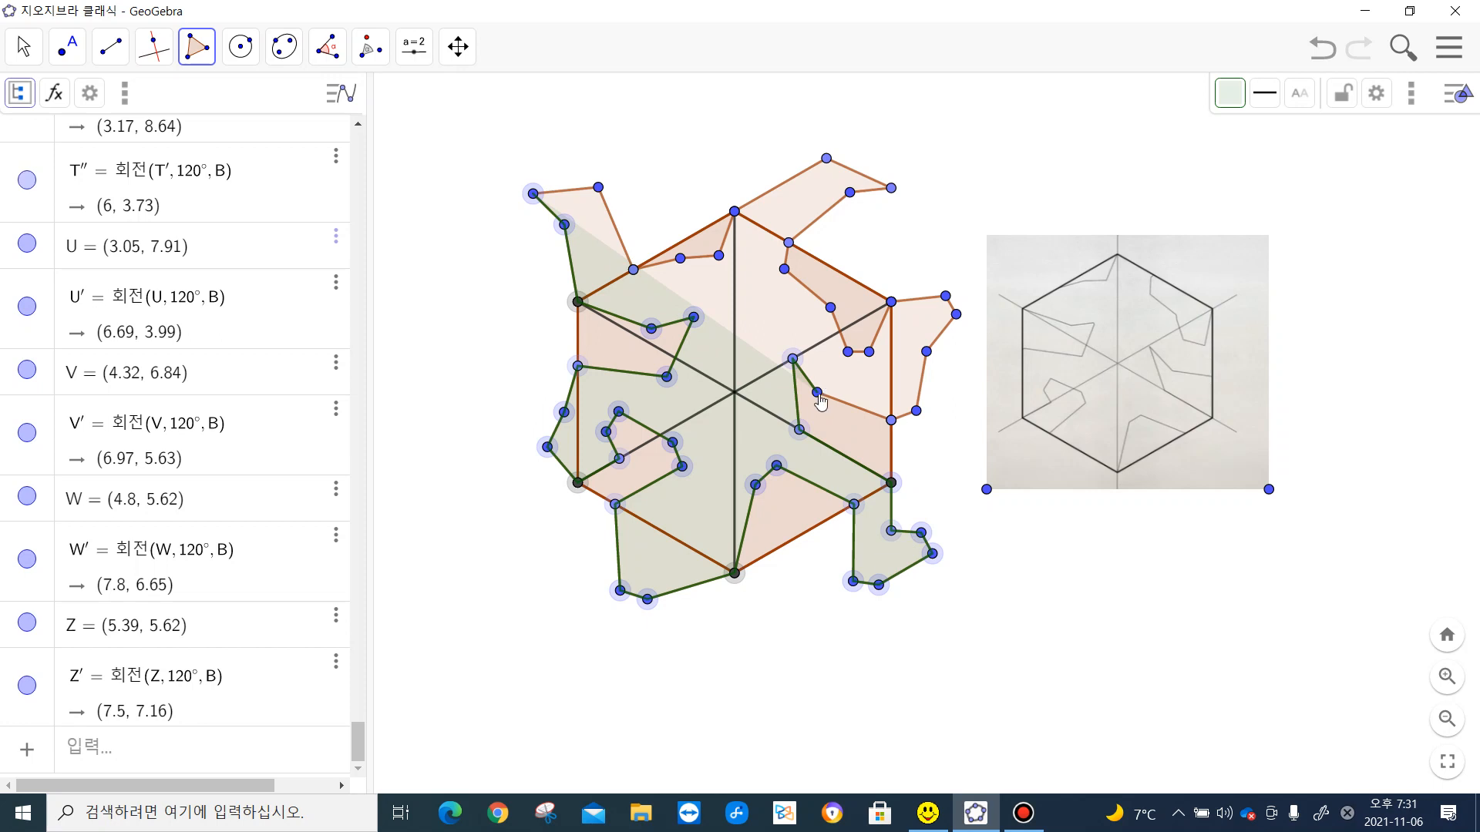
pyautogui.click(817, 393)
pyautogui.click(891, 420)
pyautogui.click(916, 411)
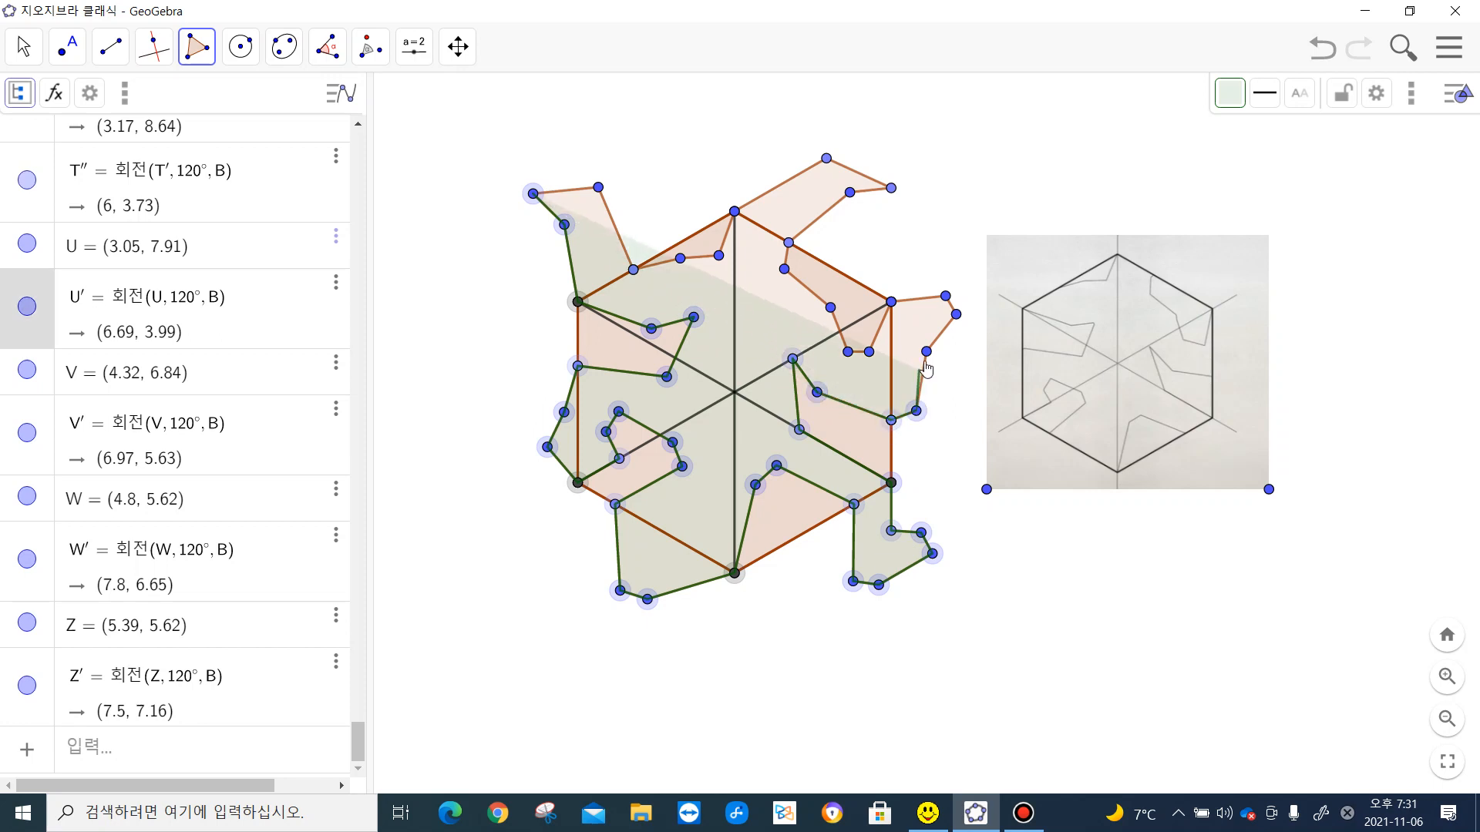
pyautogui.click(926, 352)
pyautogui.click(956, 315)
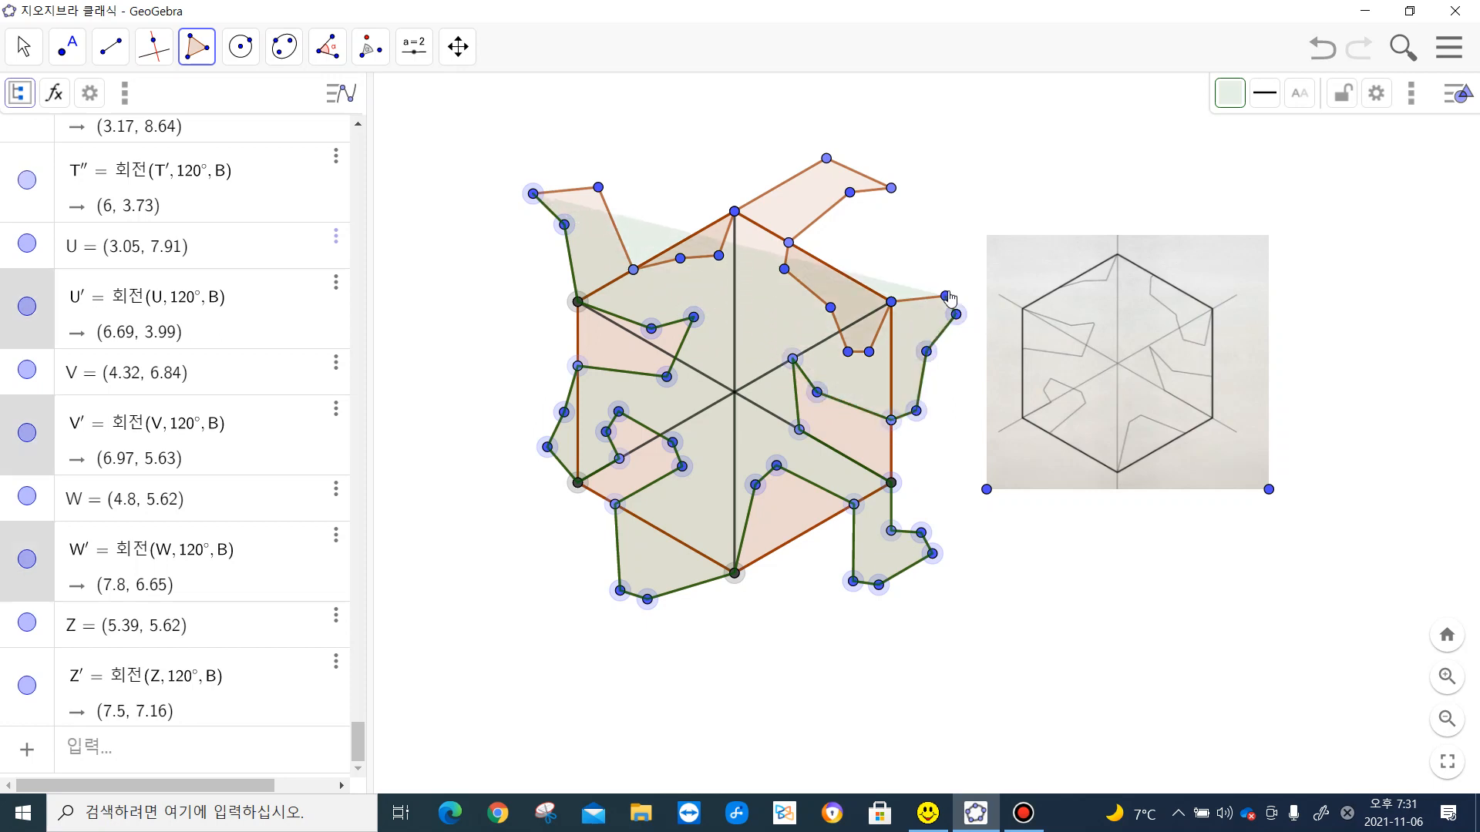
pyautogui.click(946, 296)
pyautogui.click(891, 301)
# - Continue the green outline around the upper-right notch and the upper limb to the hexagon's top vertex
pyautogui.click(869, 352)
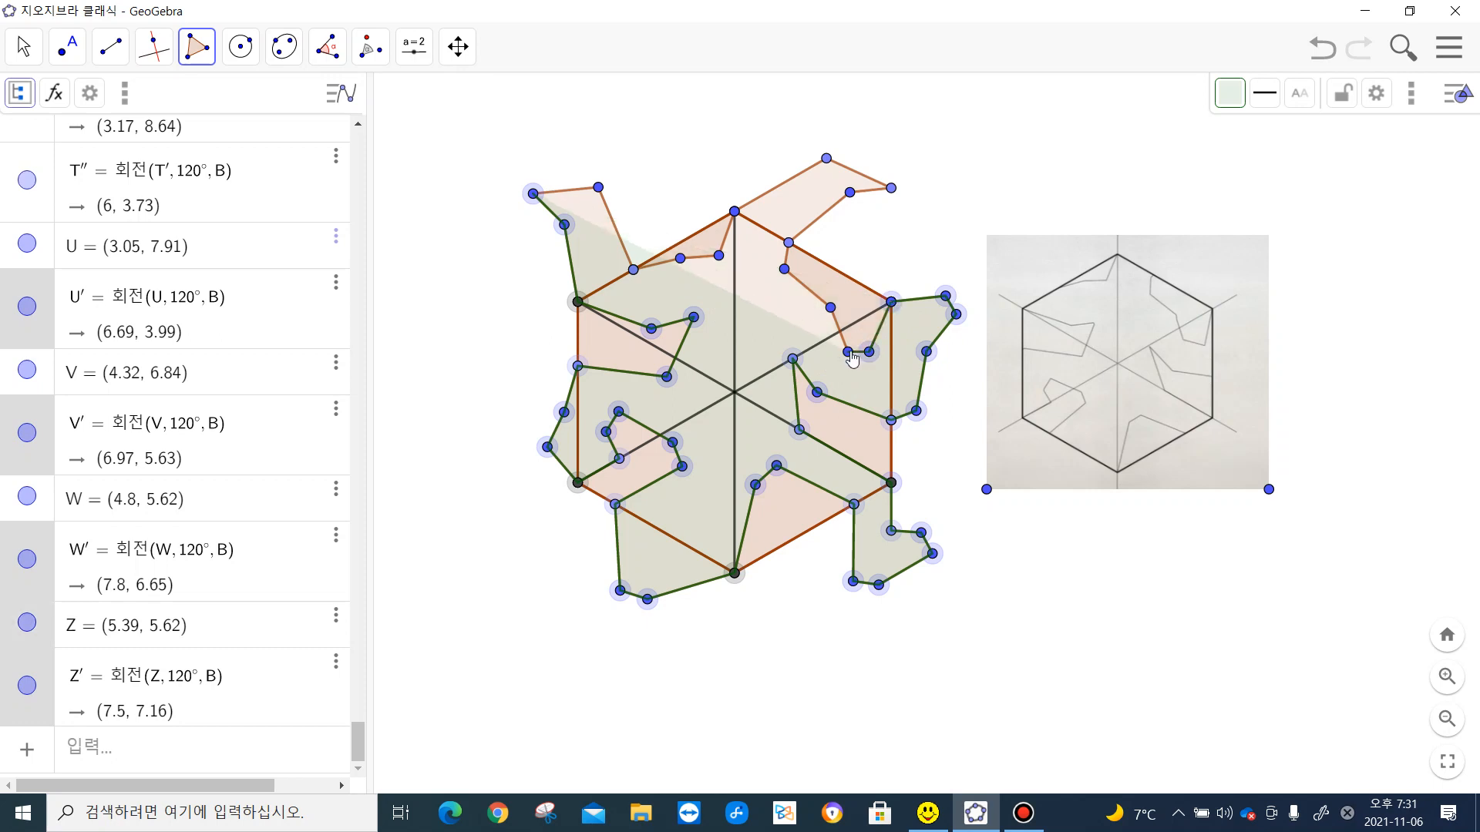
pyautogui.click(848, 352)
pyautogui.click(830, 308)
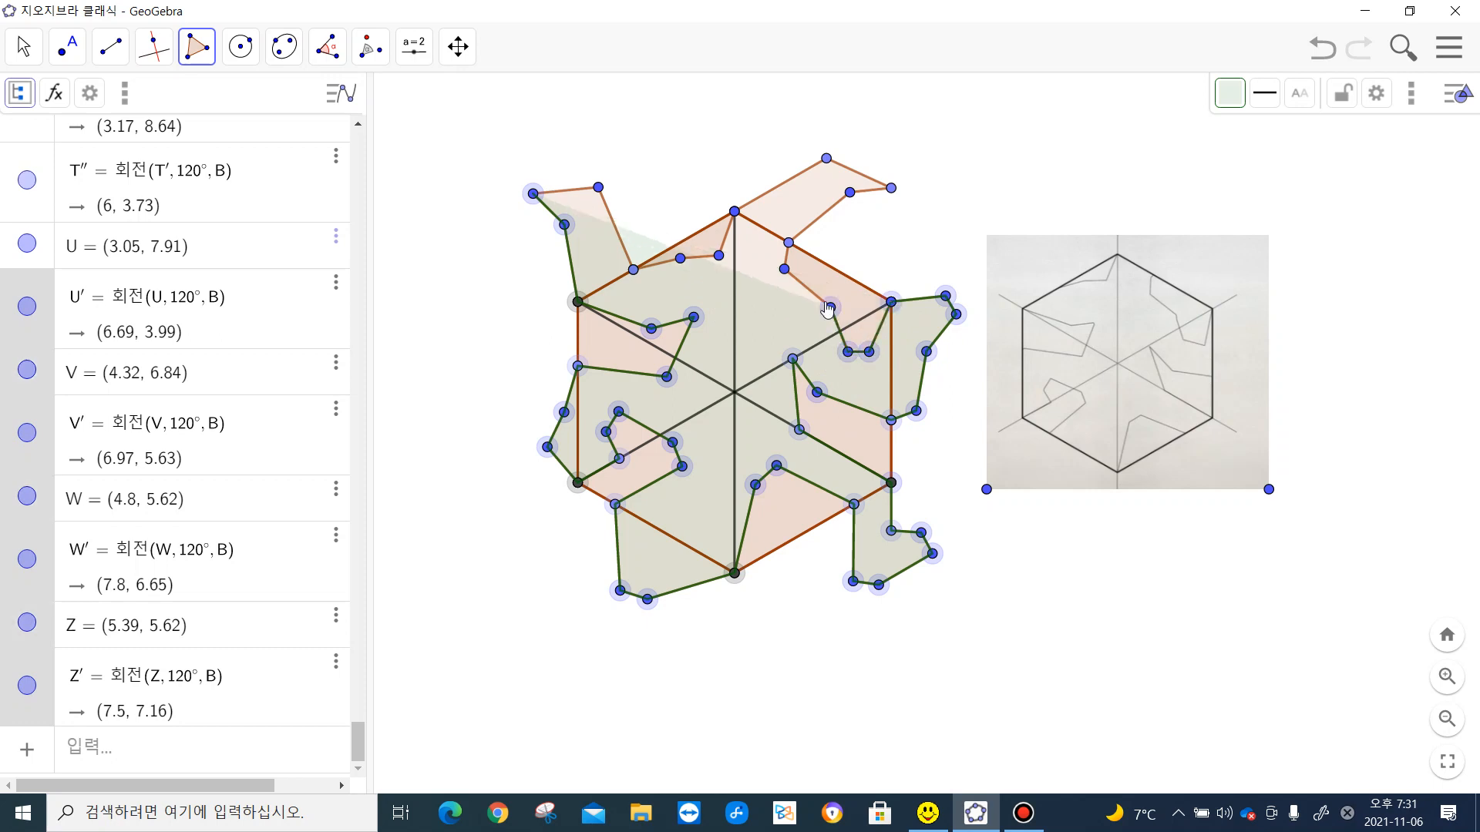
pyautogui.click(784, 269)
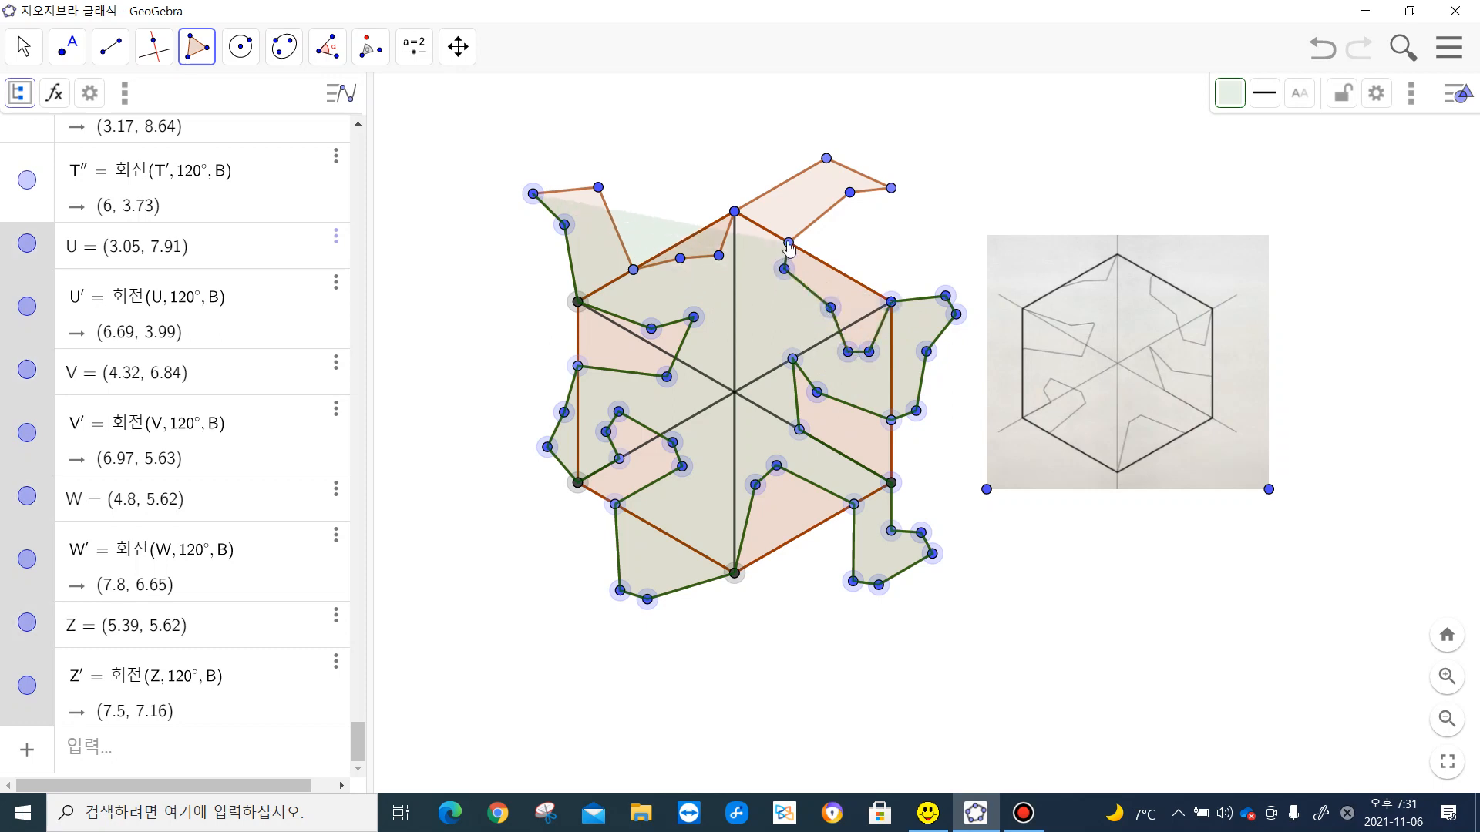
pyautogui.click(788, 243)
pyautogui.click(850, 192)
pyautogui.click(891, 188)
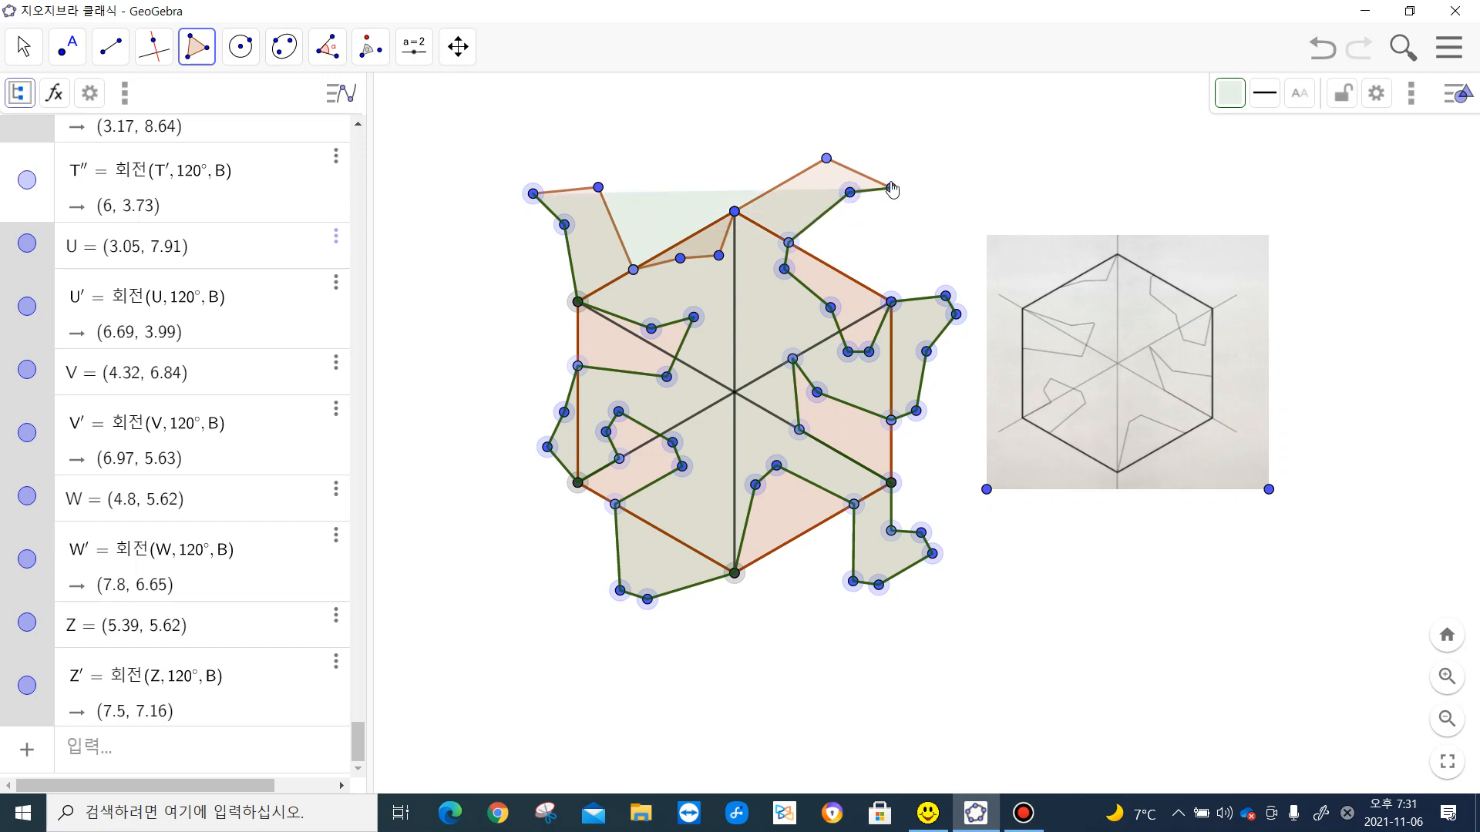
pyautogui.click(827, 159)
pyautogui.click(735, 212)
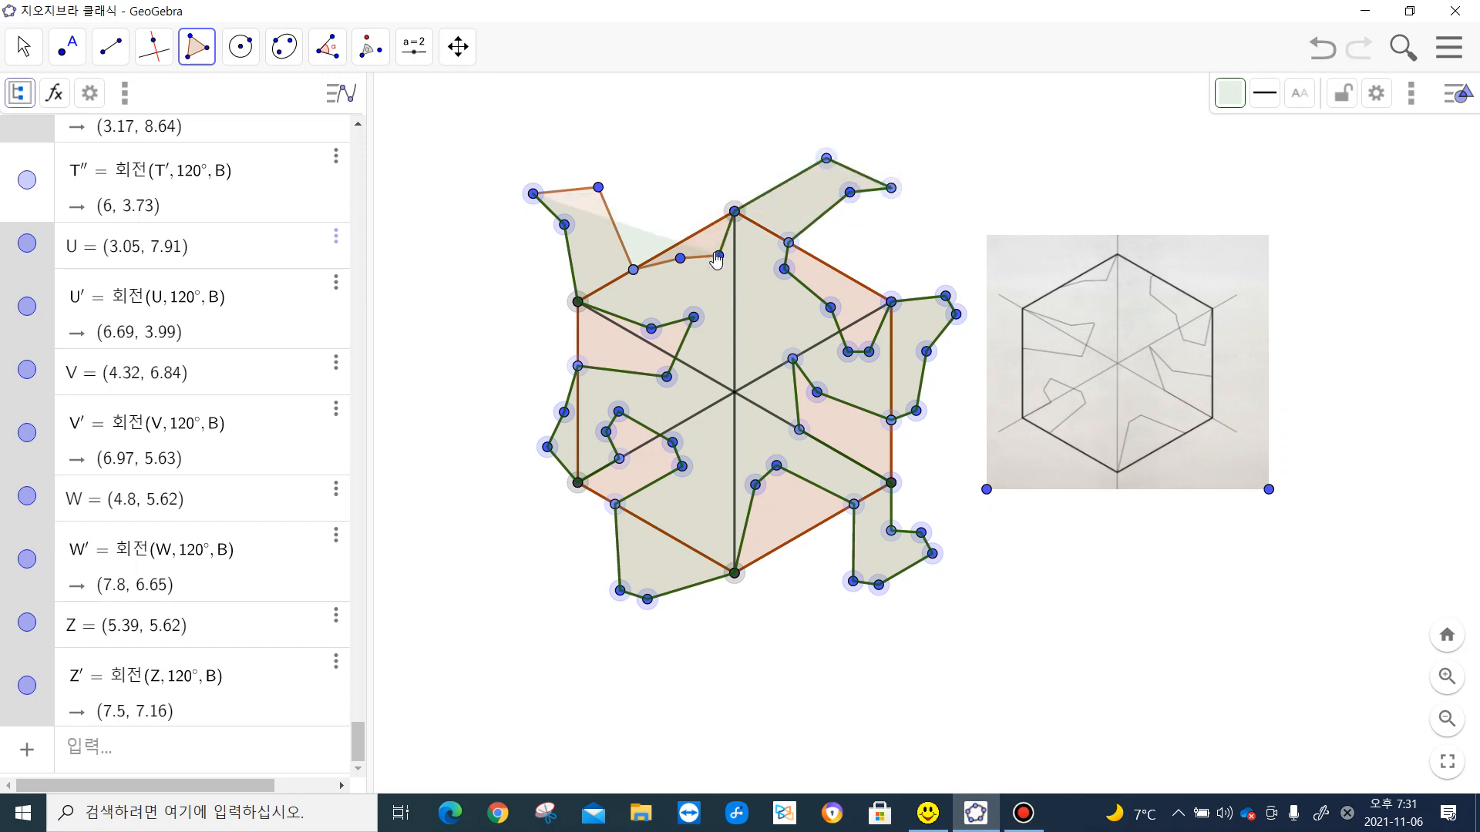
# - Trace the thin notch on the upper-left edge and close the green polygon at the upper-left limb's tip
pyautogui.click(719, 256)
pyautogui.click(679, 258)
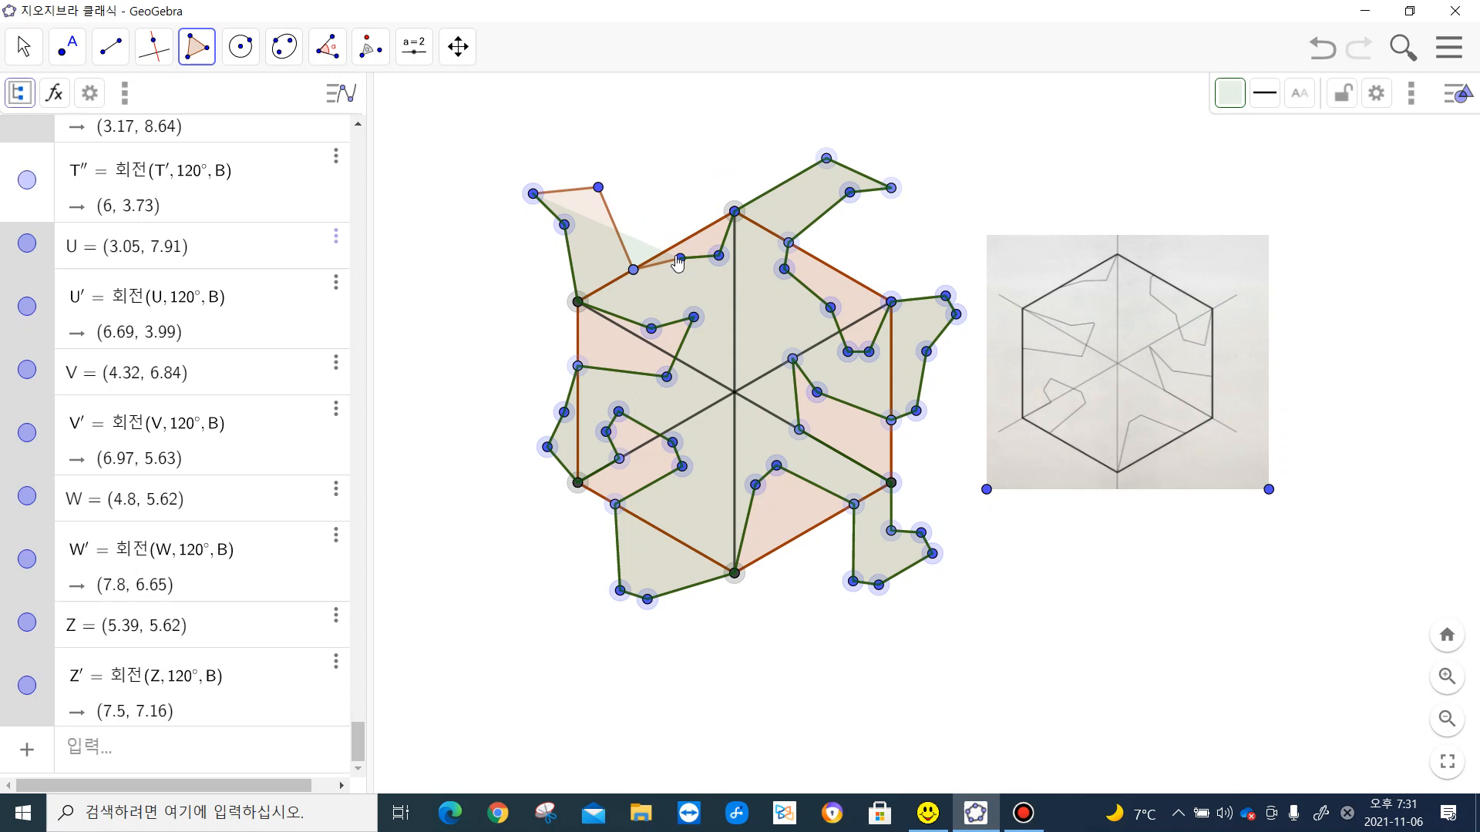
pyautogui.click(633, 268)
pyautogui.click(599, 189)
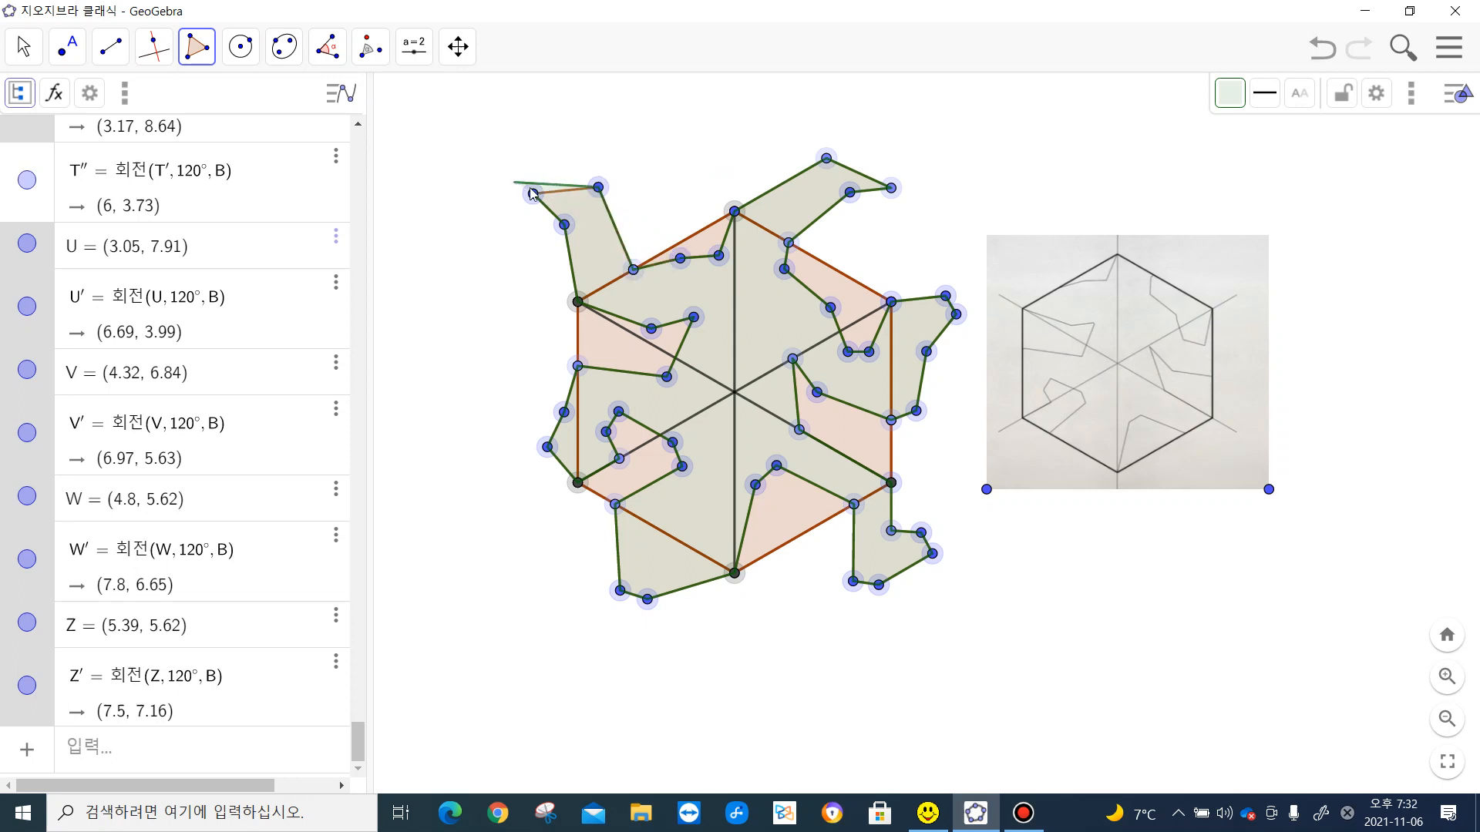
pyautogui.click(534, 194)
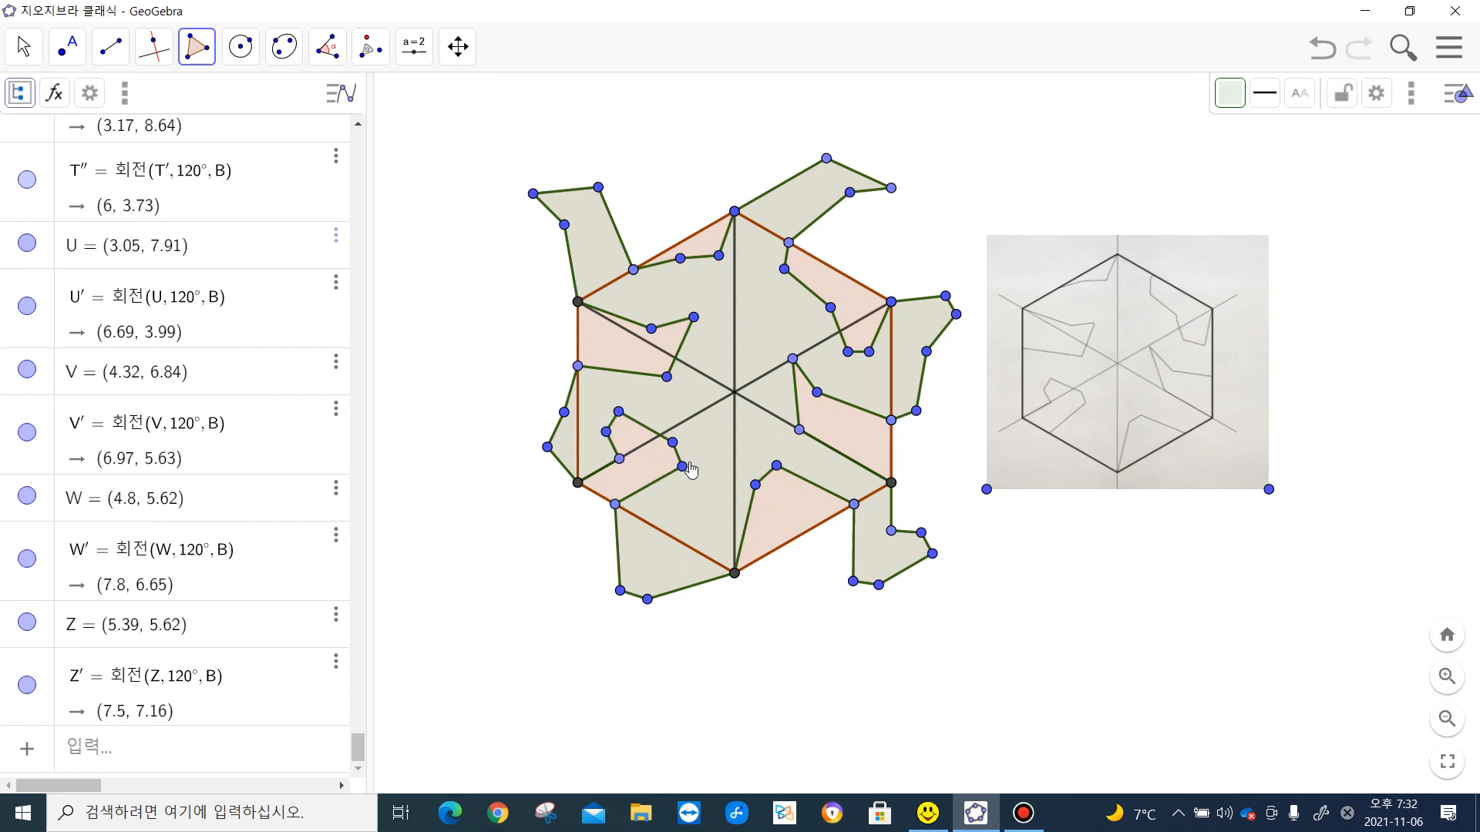
# - Delete the reference sketch image beside the tile
pyautogui.click(23, 46)
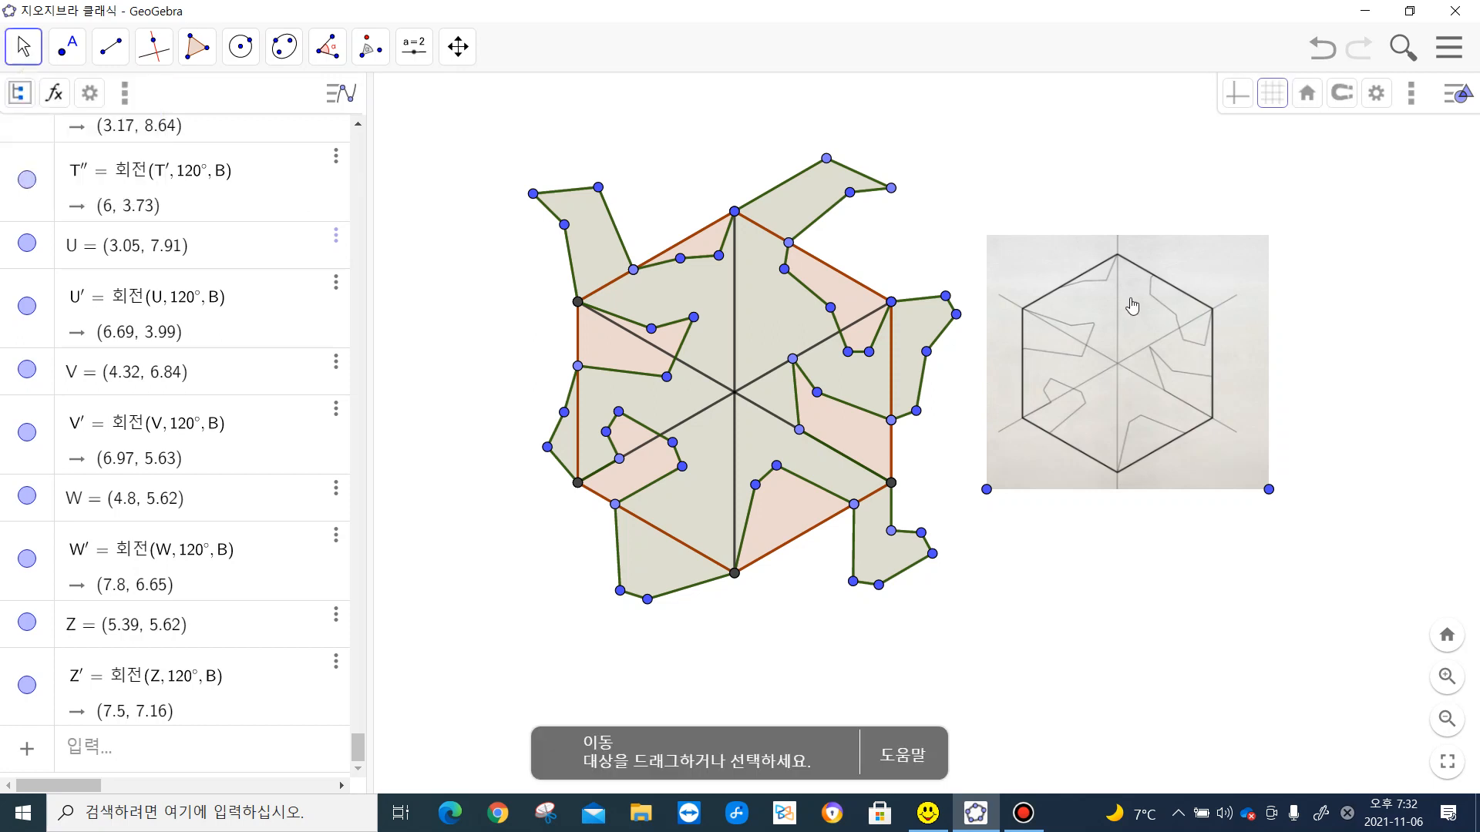
pyautogui.moveTo(1131, 308); pyautogui.dragTo(1124, 312)
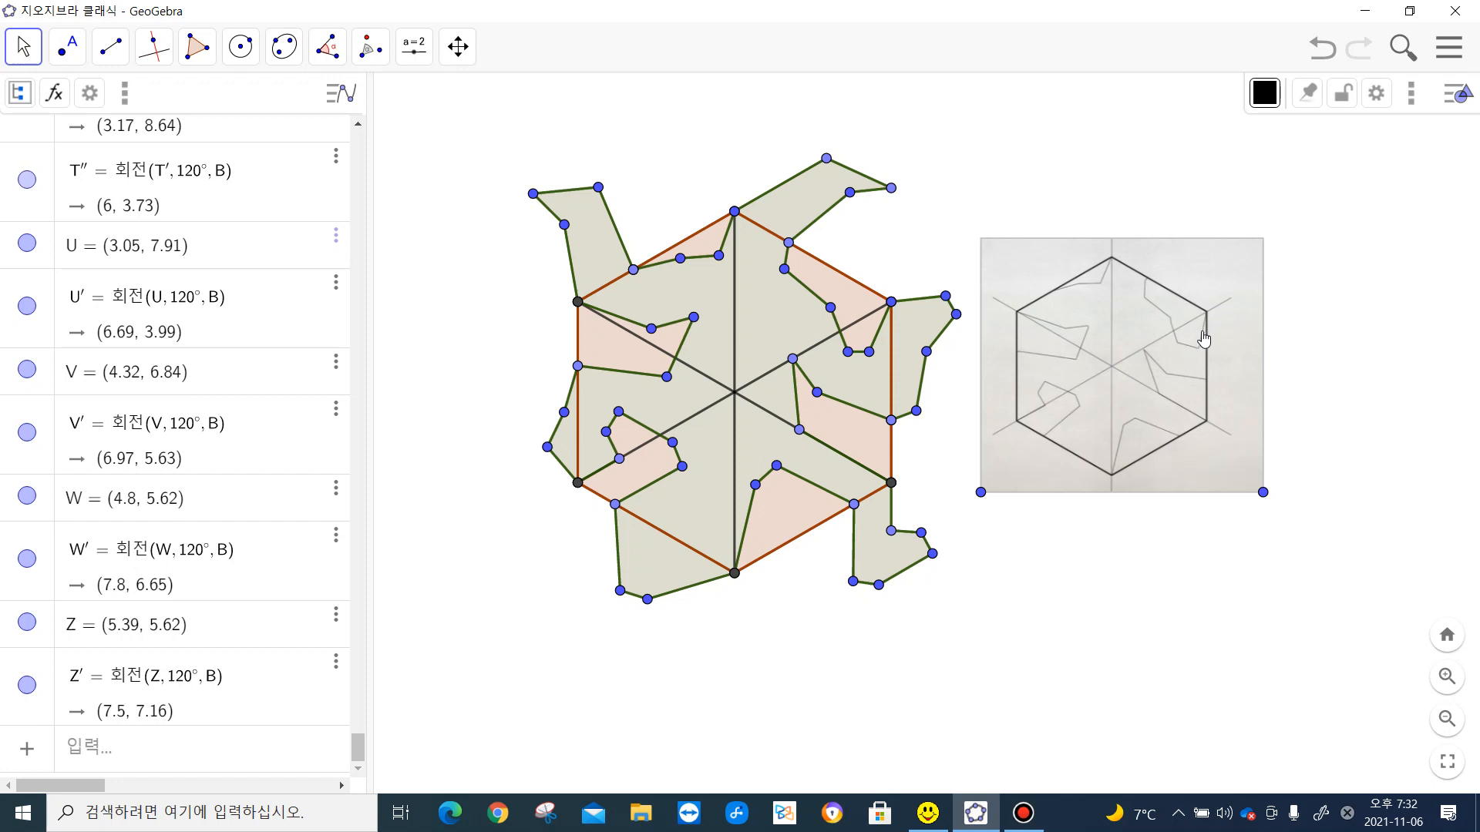
pyautogui.moveTo(1198, 331); pyautogui.dragTo(1276, 276)
pyautogui.press('Delete')
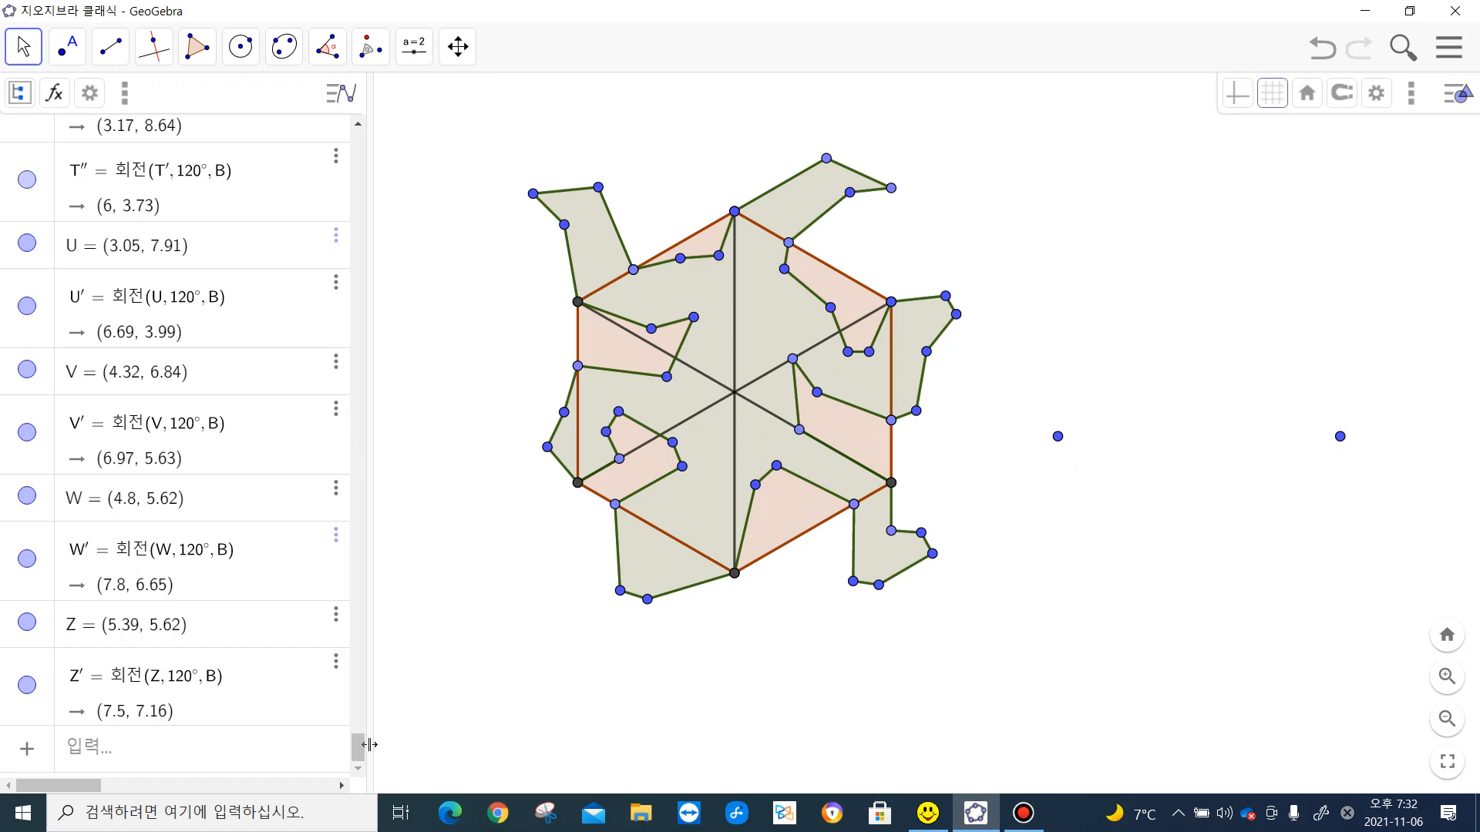
# - Hide all polygons in the 육각형 group and collapse that group in the object list
pyautogui.moveTo(359, 755); pyautogui.dragTo(353, 139)
pyautogui.click(74, 139)
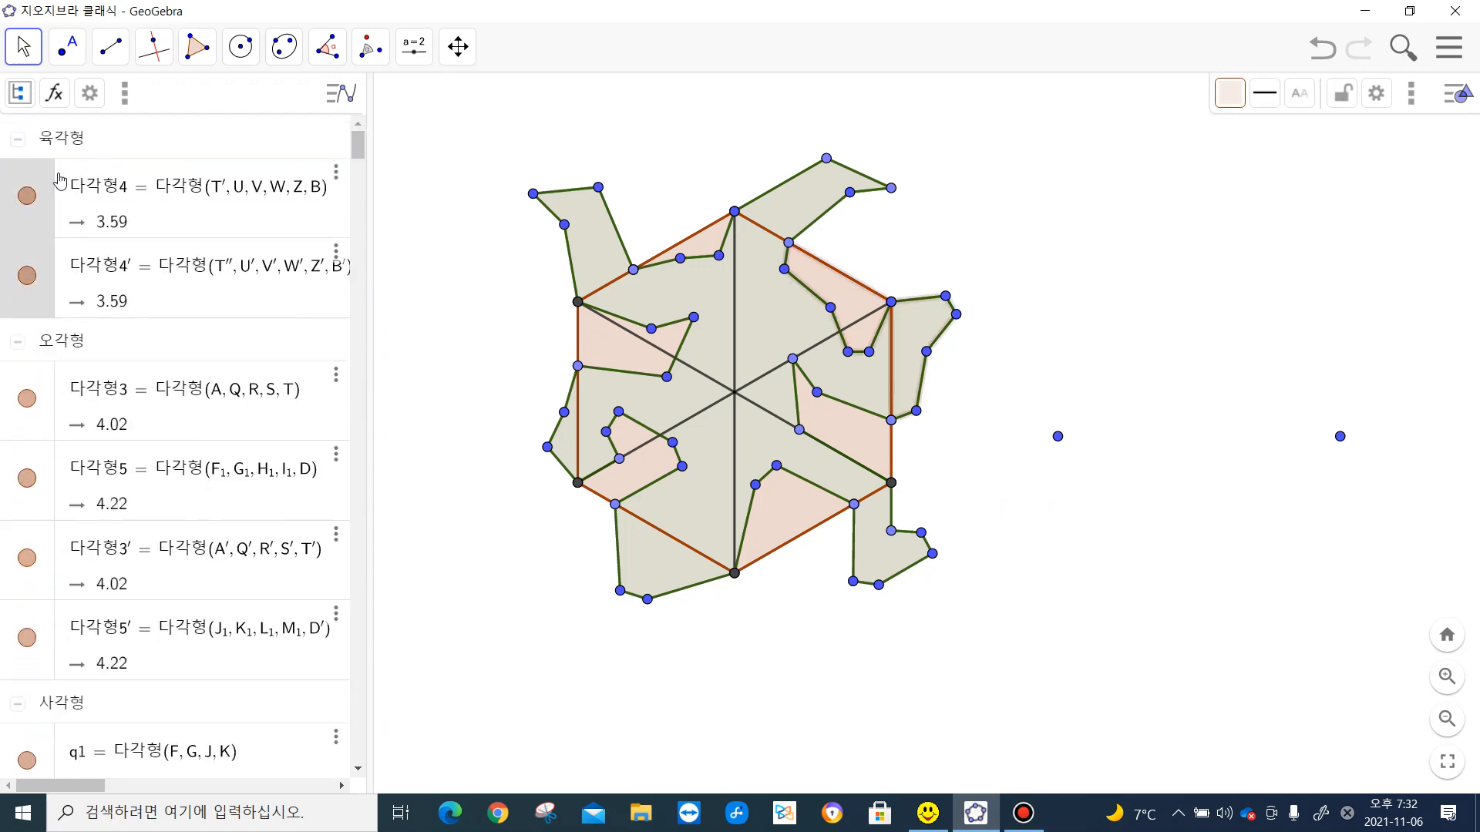
pyautogui.rightClick(40, 222)
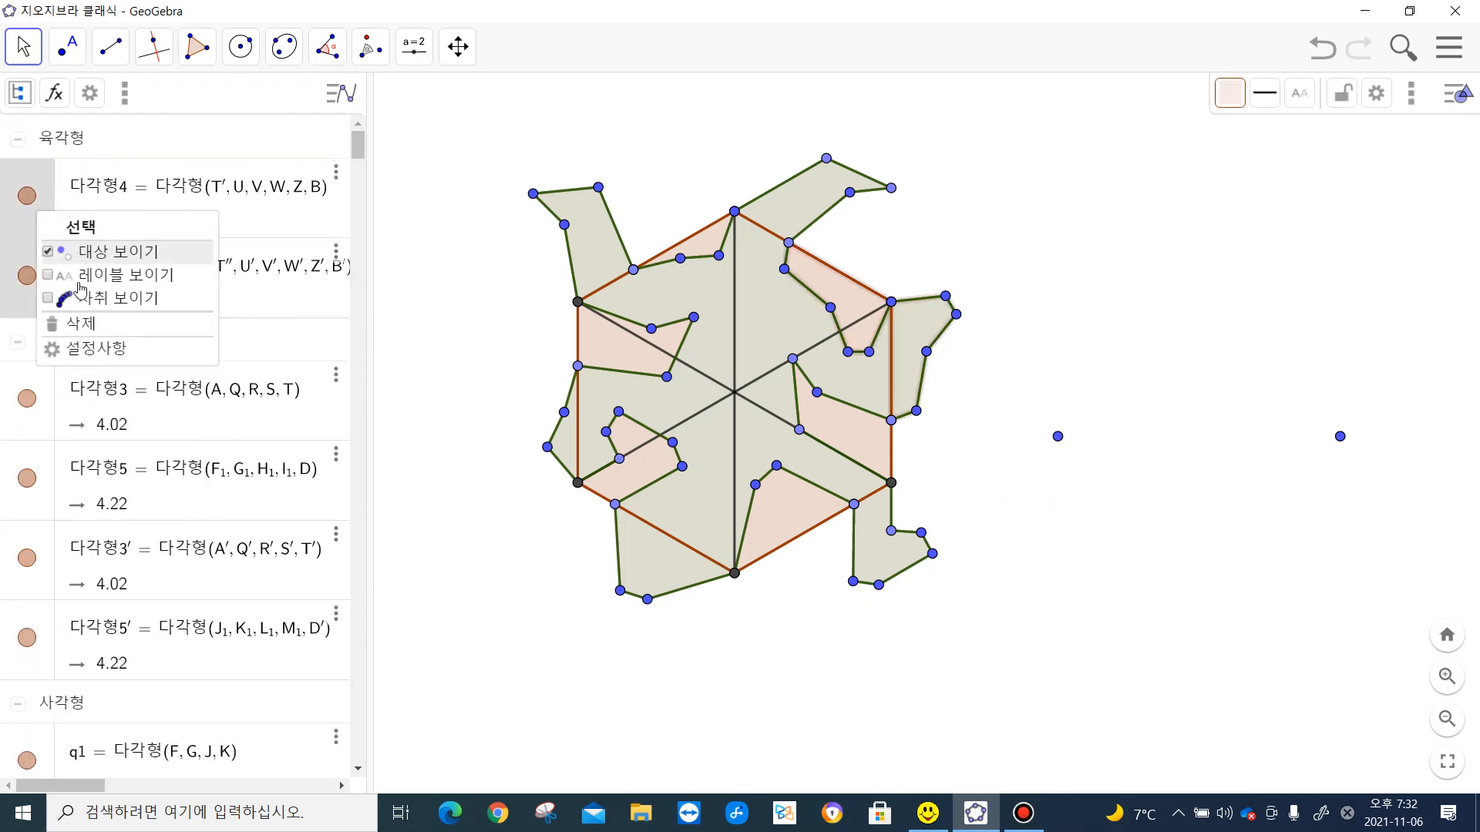
pyautogui.click(127, 251)
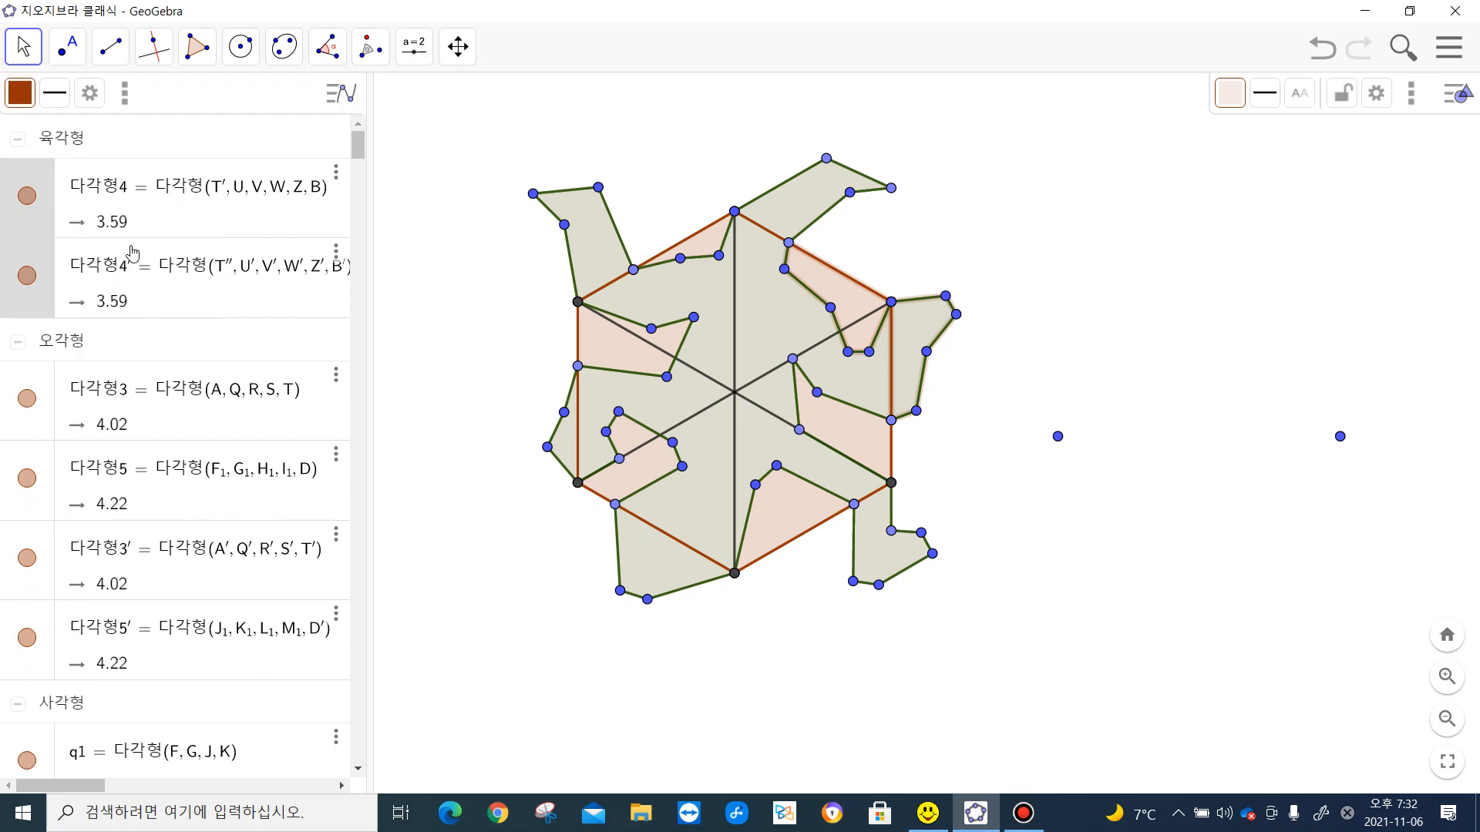
pyautogui.click(17, 140)
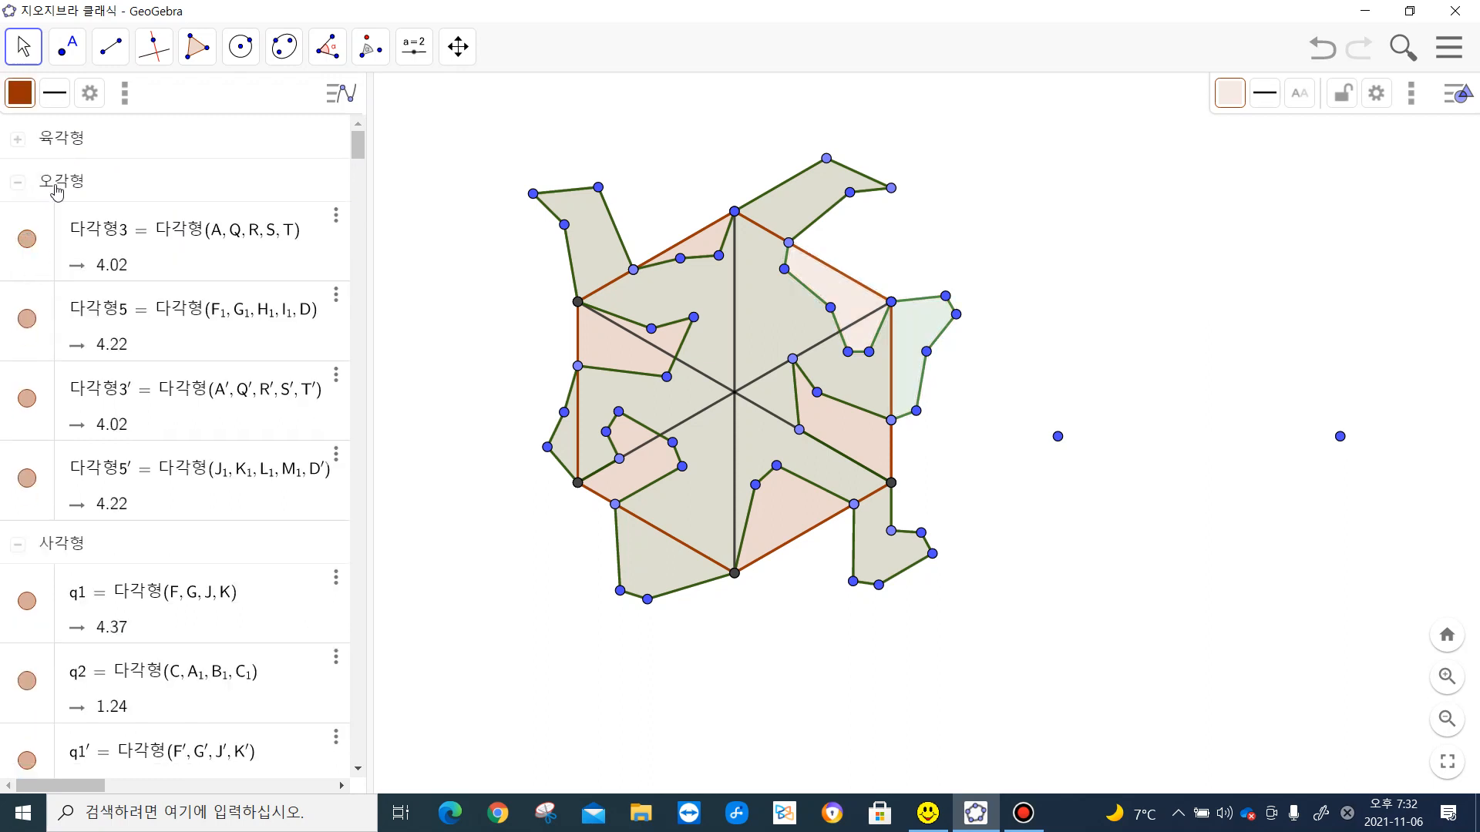
# - Hide all polygons in the 오각형 group and collapse that group in the object list
pyautogui.rightClick(44, 232)
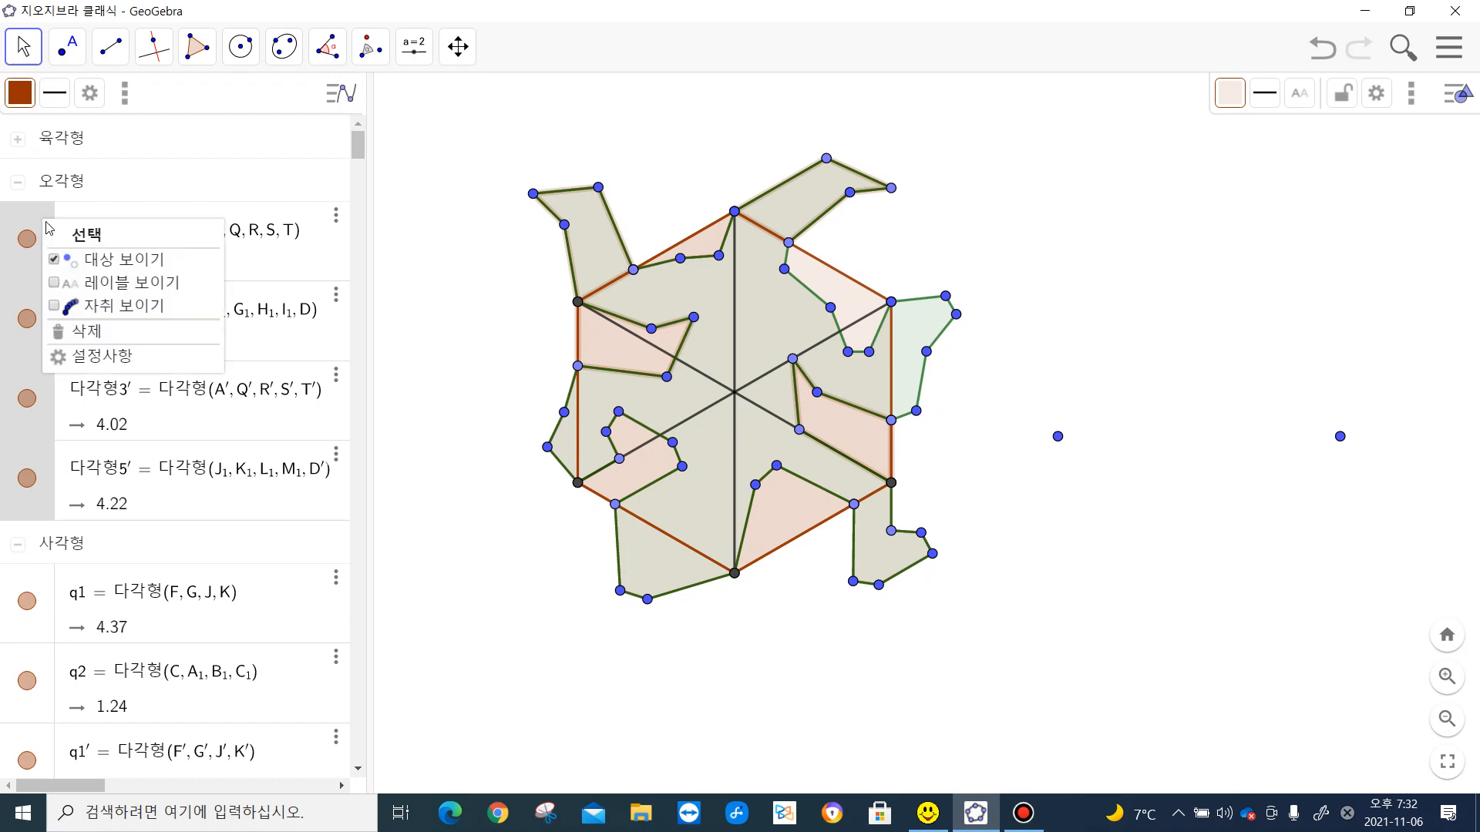
pyautogui.click(80, 264)
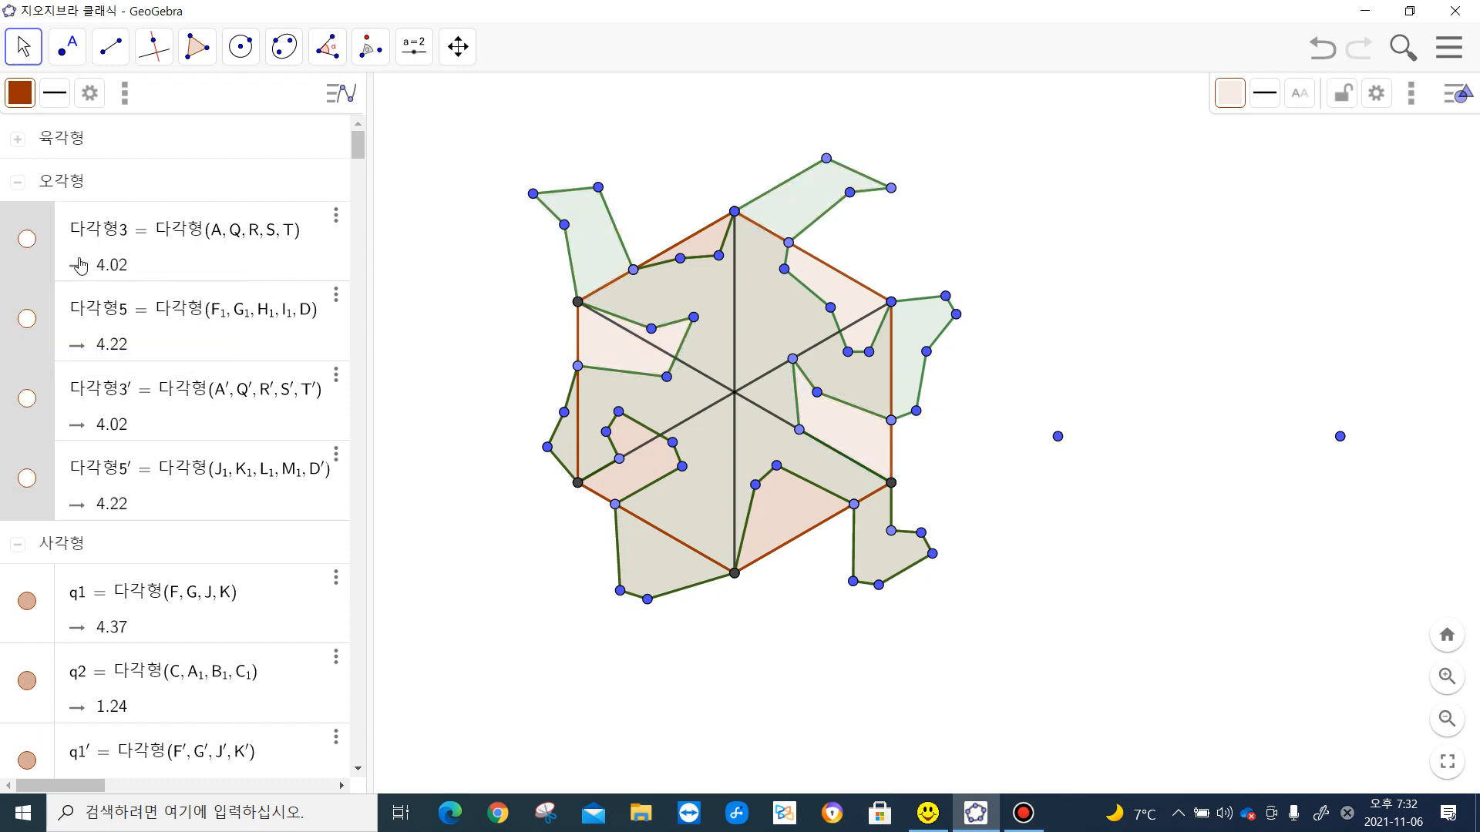
pyautogui.click(18, 183)
# - Hide all polygons in the 사각형 group and collapse that group in the object list
pyautogui.click(61, 231)
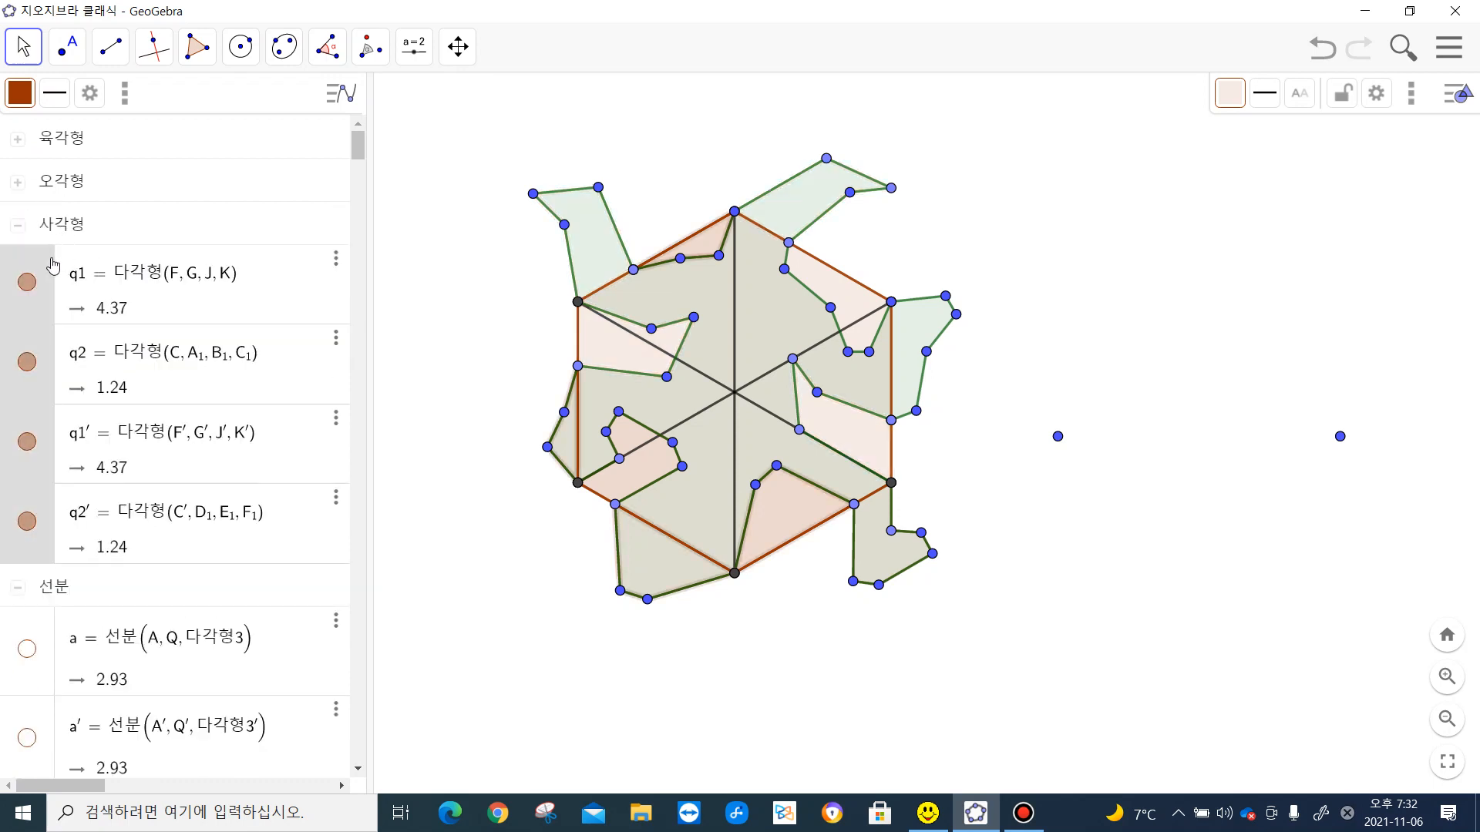
pyautogui.rightClick(46, 258)
pyautogui.click(68, 295)
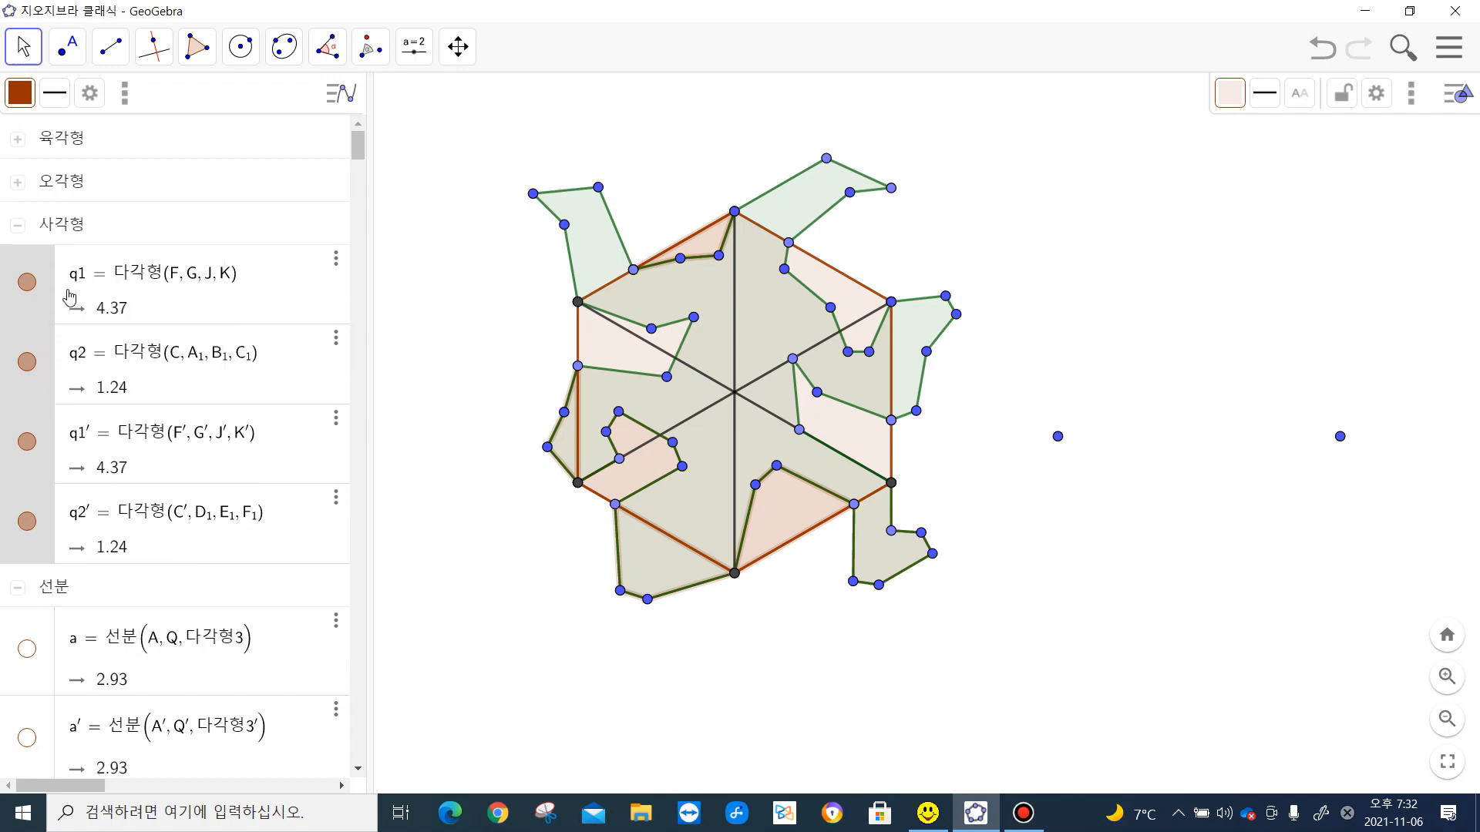
pyautogui.click(18, 225)
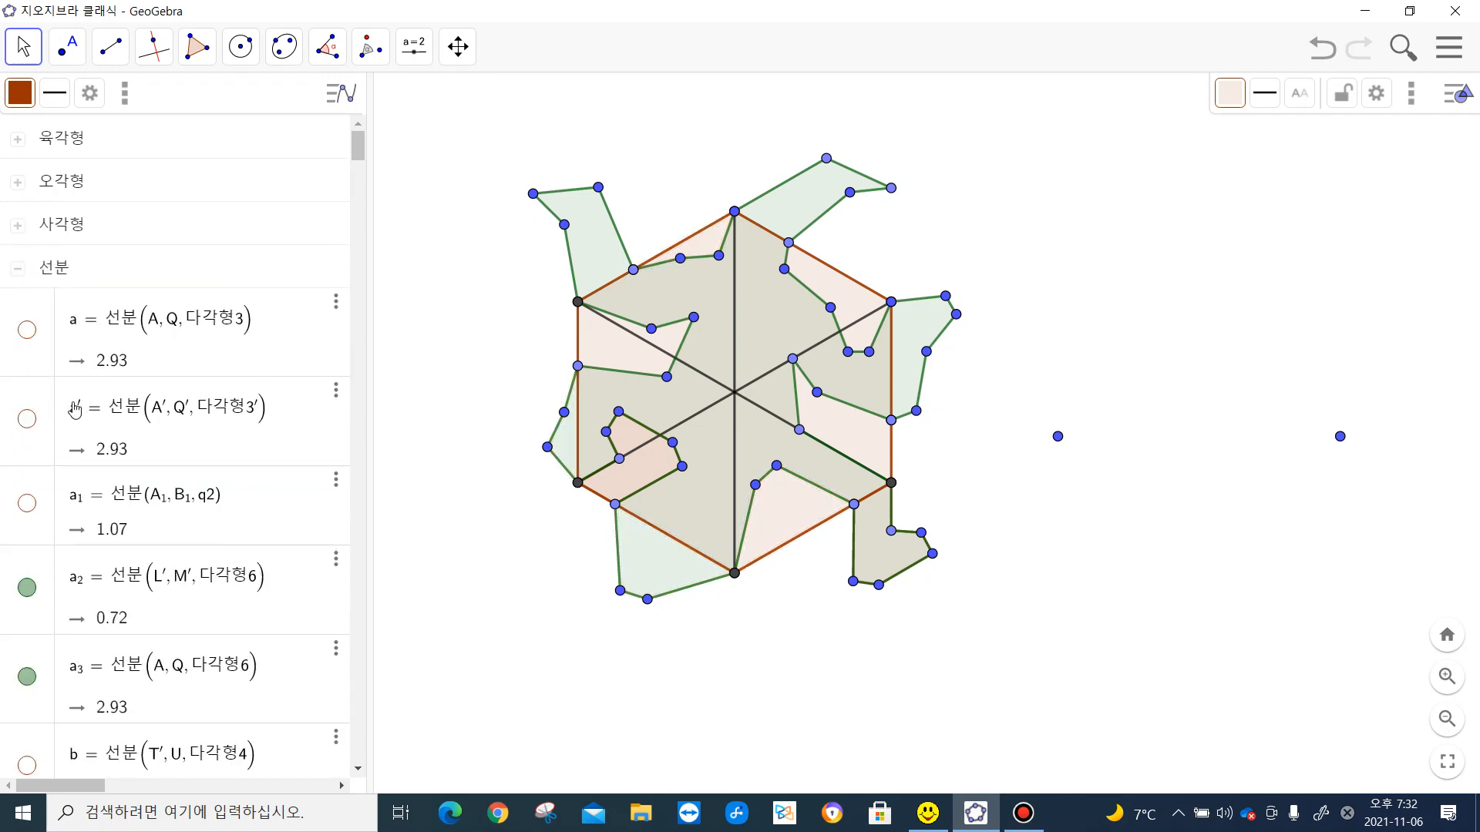
# - Hide the hexagon's three diagonals DA, EB and CF, and collapse the 선분 group in the object list
pyautogui.scroll(-4, 75, 478)
pyautogui.scroll(-12, 75, 484)
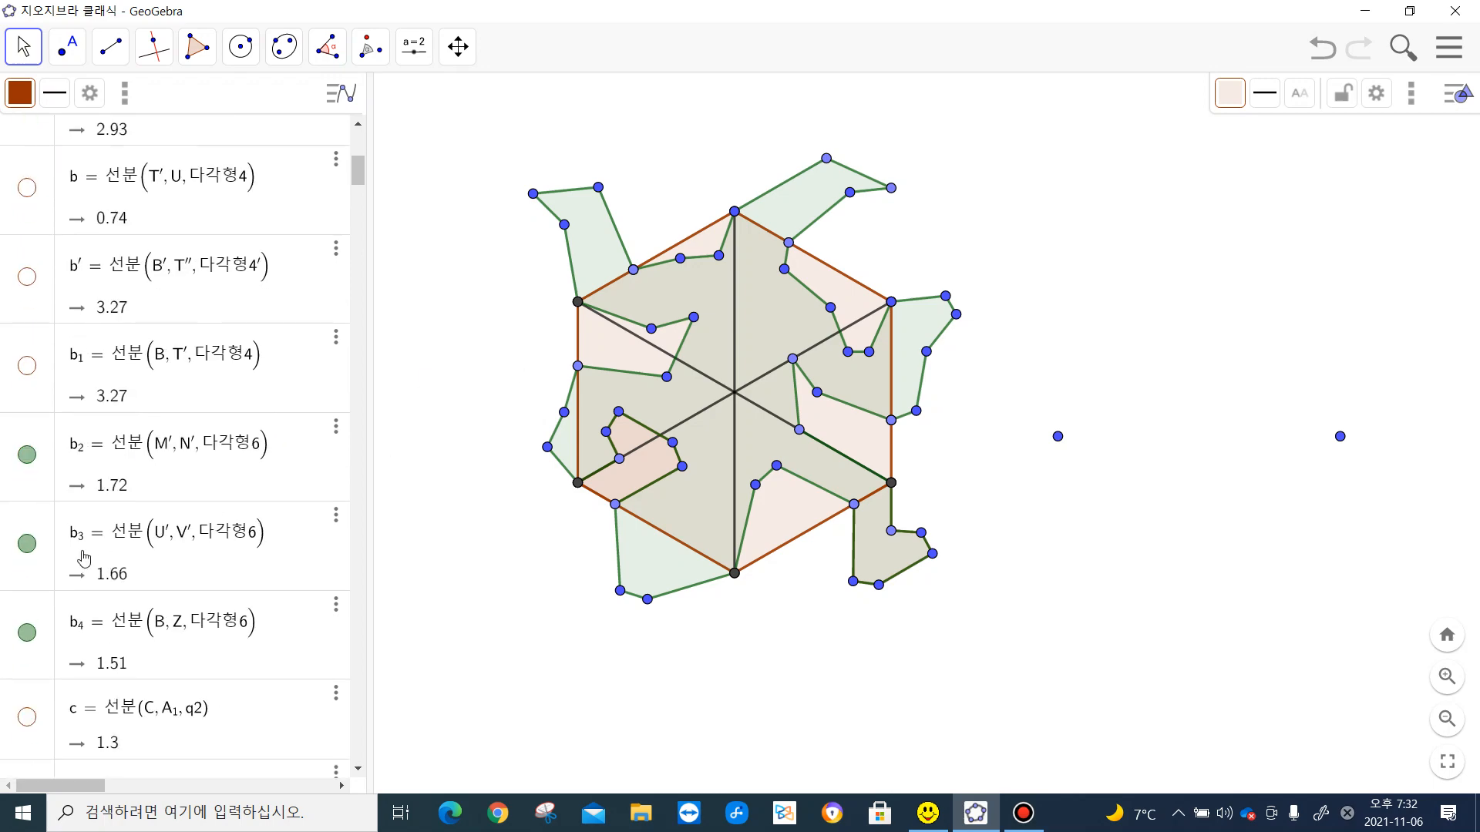
pyautogui.scroll(-9, 63, 561)
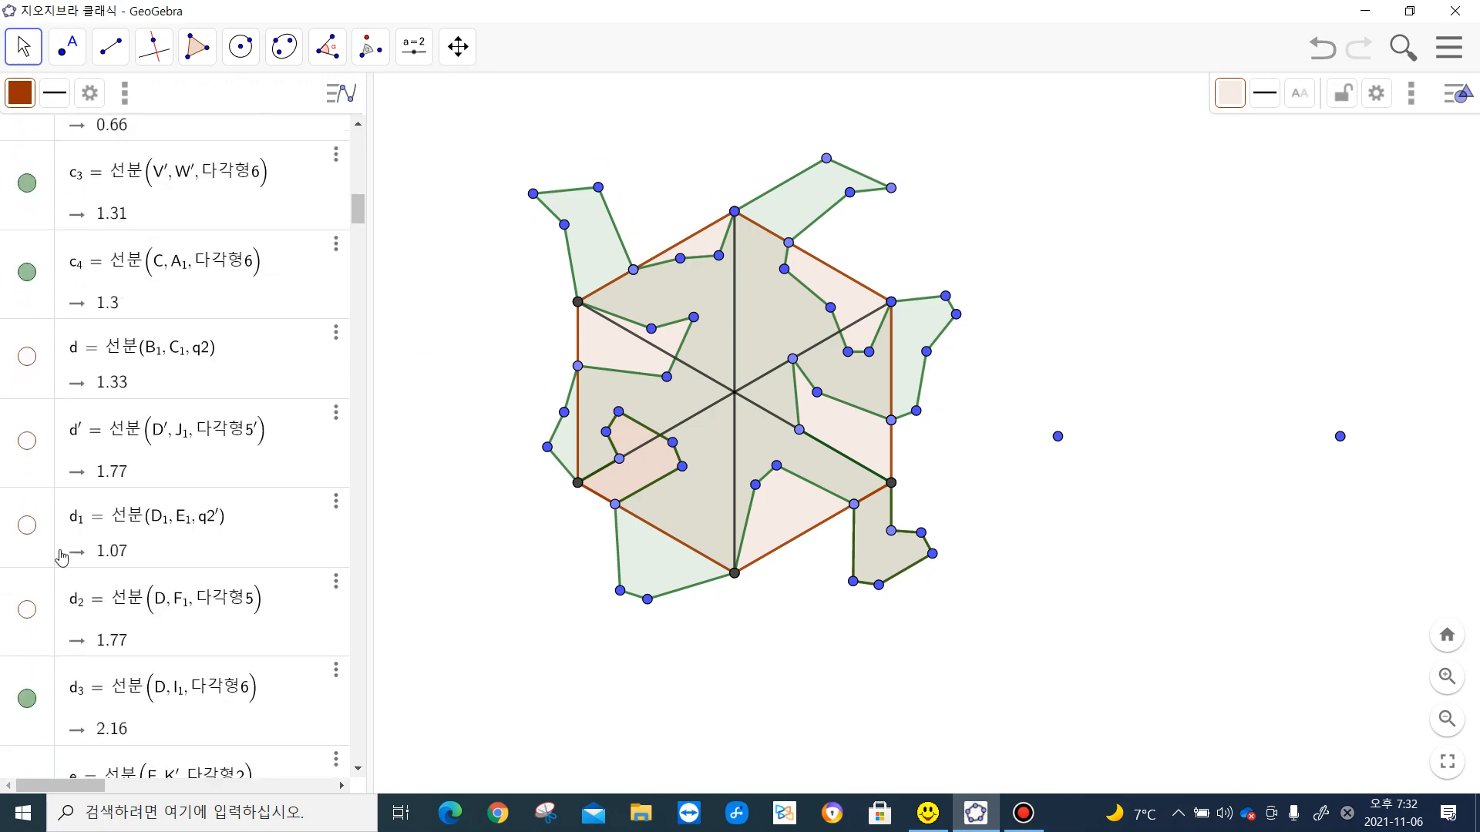
pyautogui.scroll(-8, 62, 557)
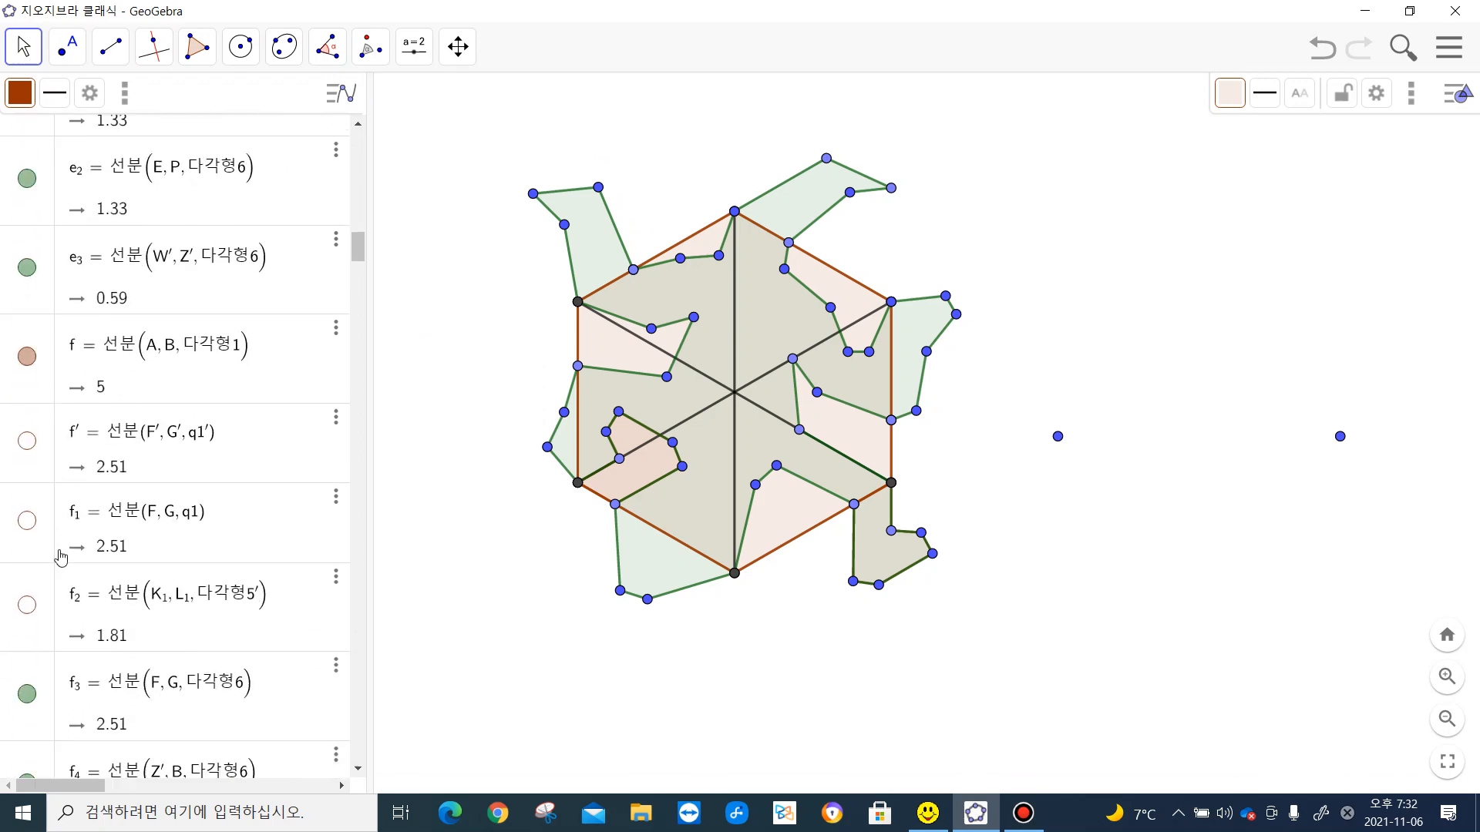
pyautogui.scroll(-12, 61, 557)
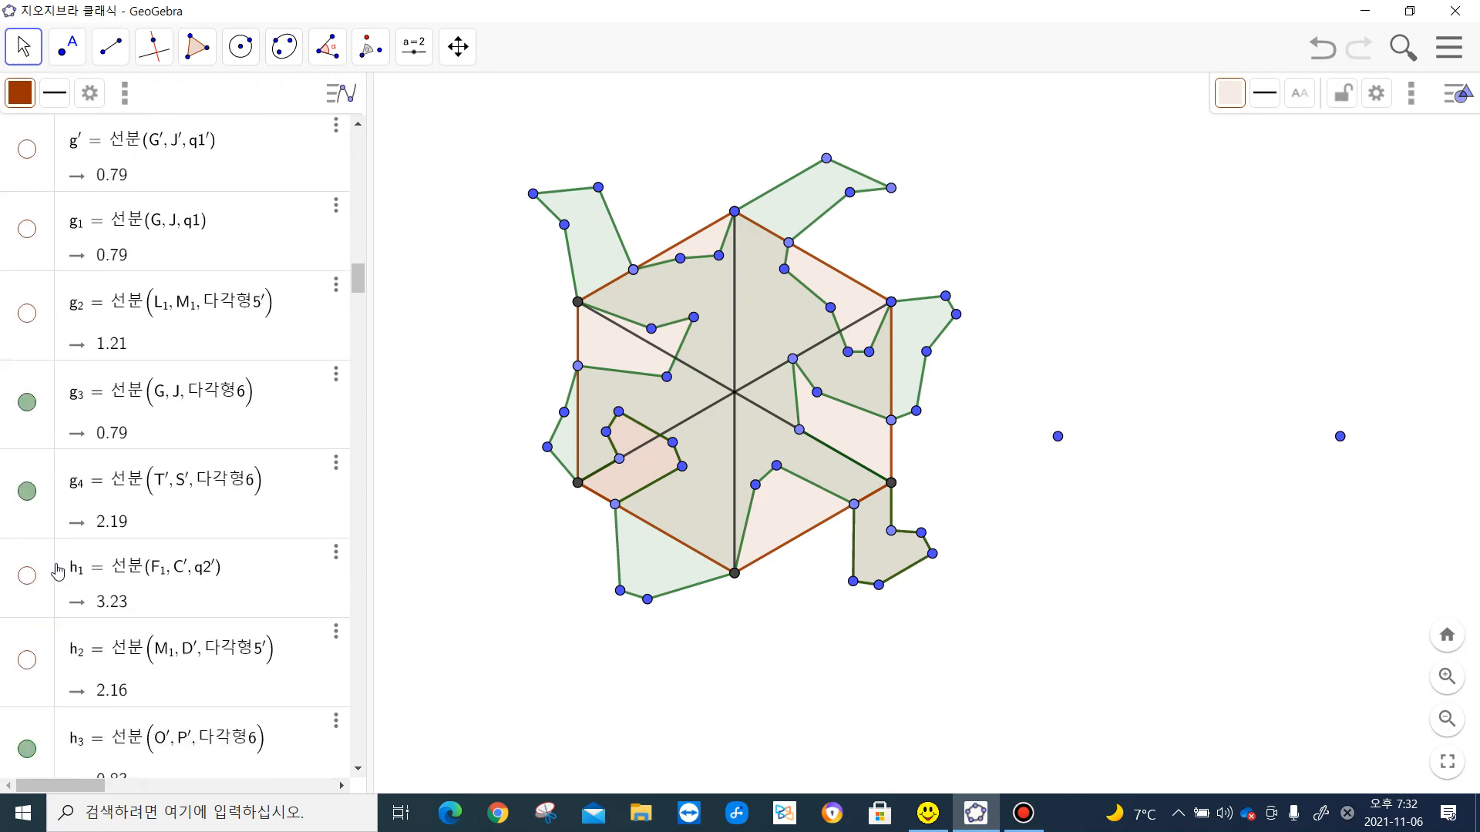
pyautogui.scroll(-12, 59, 571)
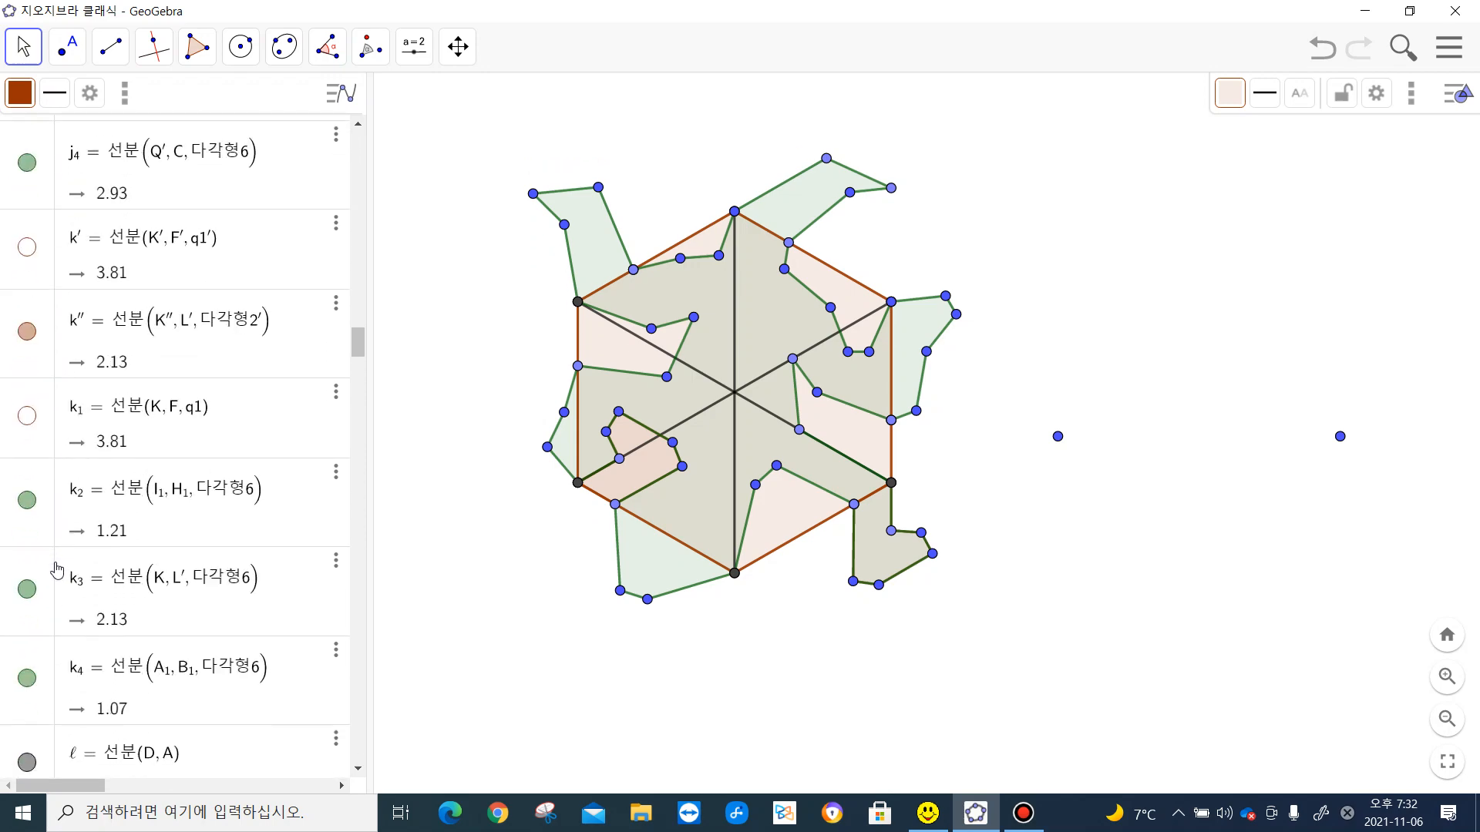
pyautogui.click(28, 341)
pyautogui.scroll(-5, 29, 494)
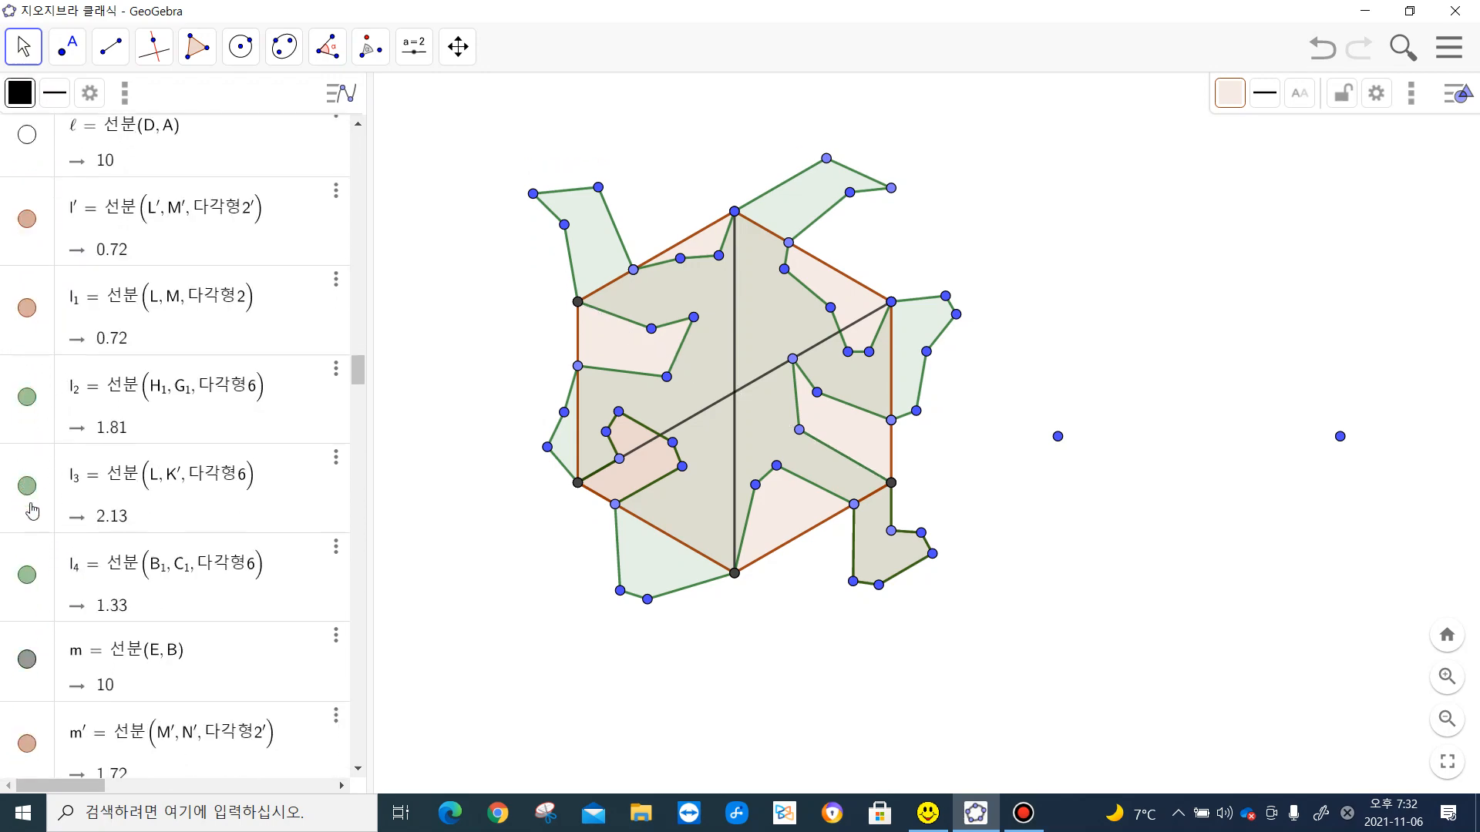
pyautogui.click(27, 482)
pyautogui.scroll(-5, 28, 501)
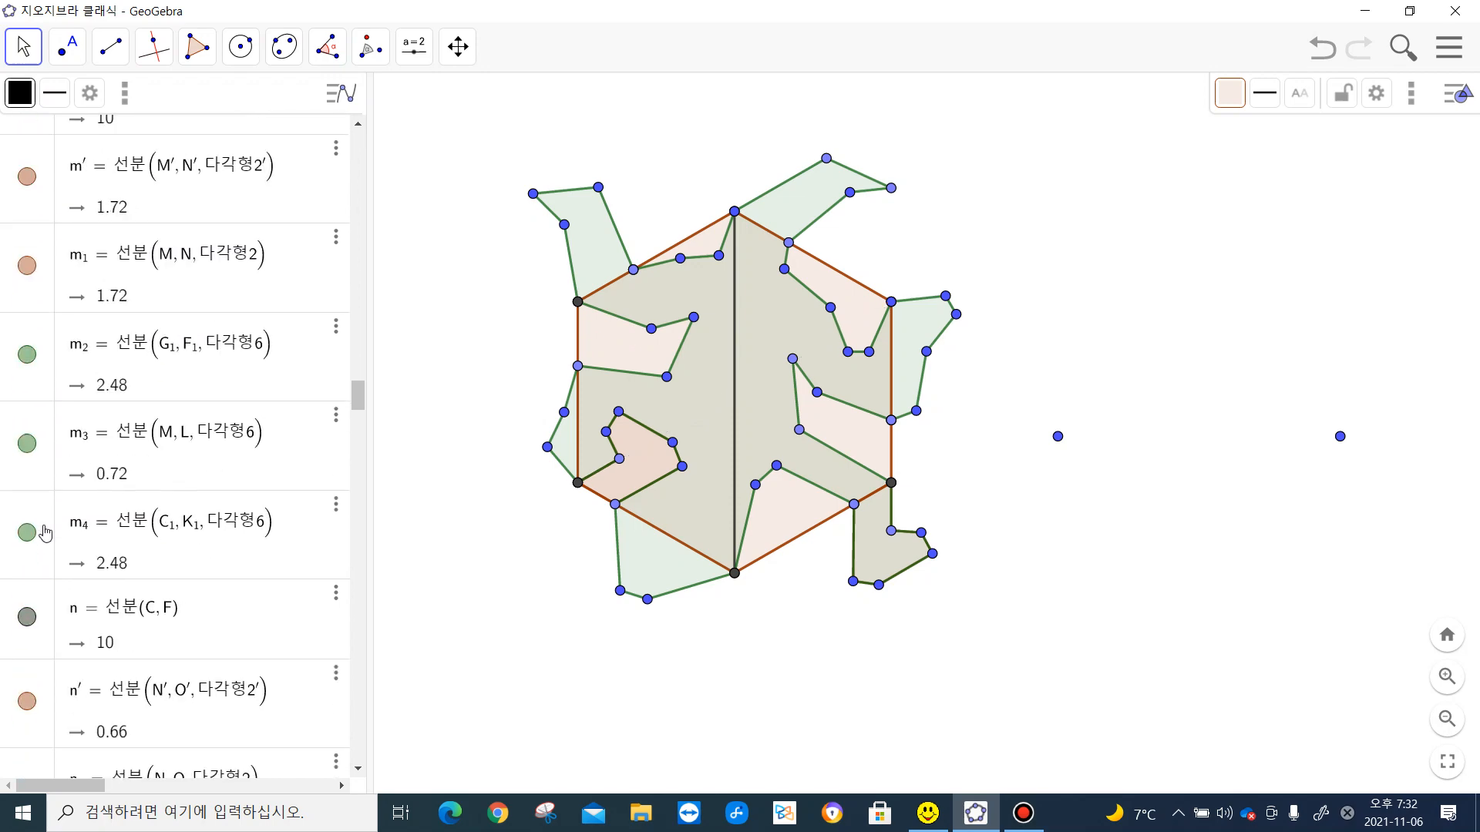
pyautogui.click(28, 614)
pyautogui.moveTo(358, 397); pyautogui.dragTo(341, 113)
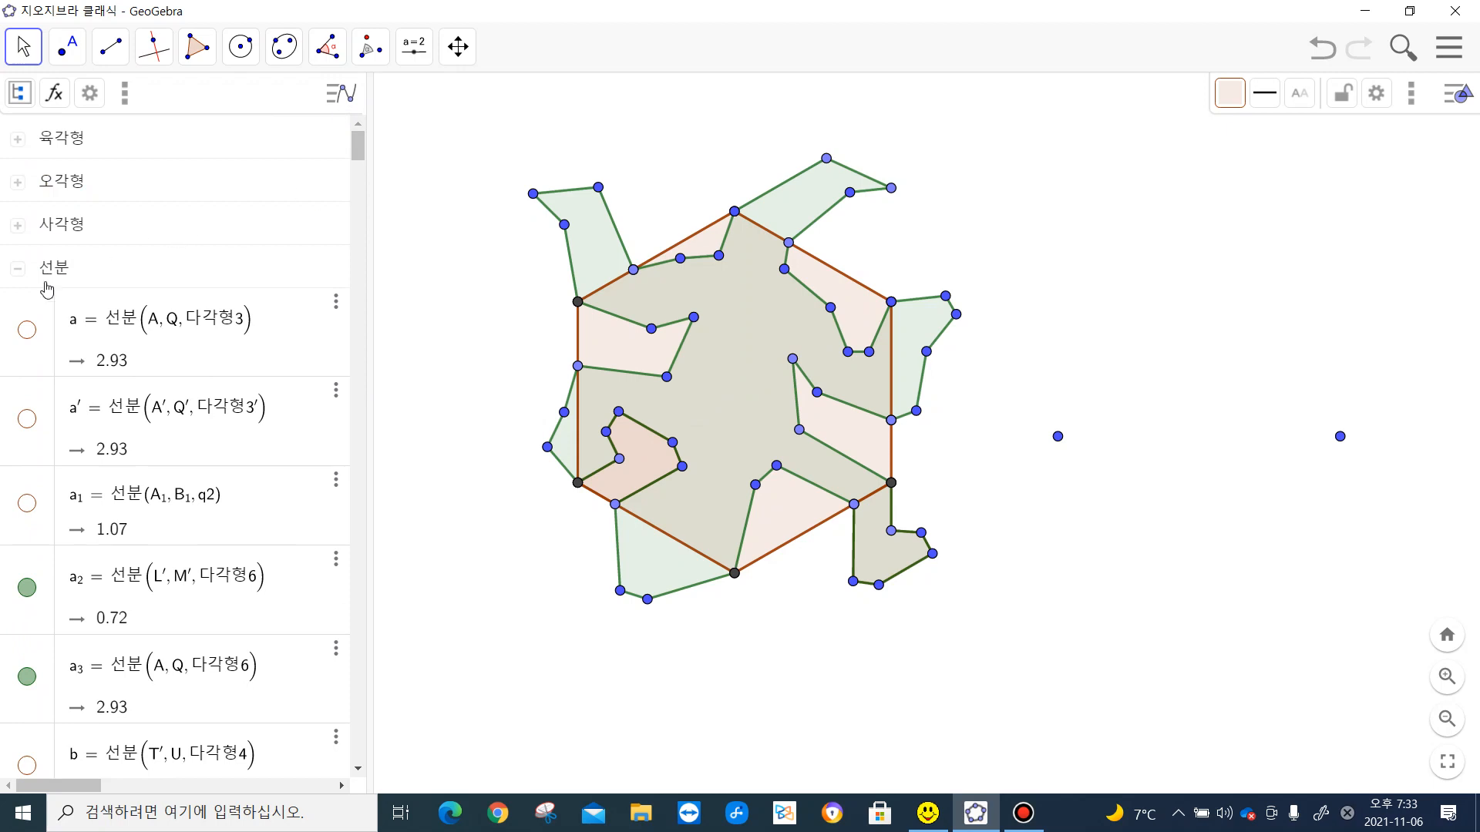
pyautogui.click(17, 274)
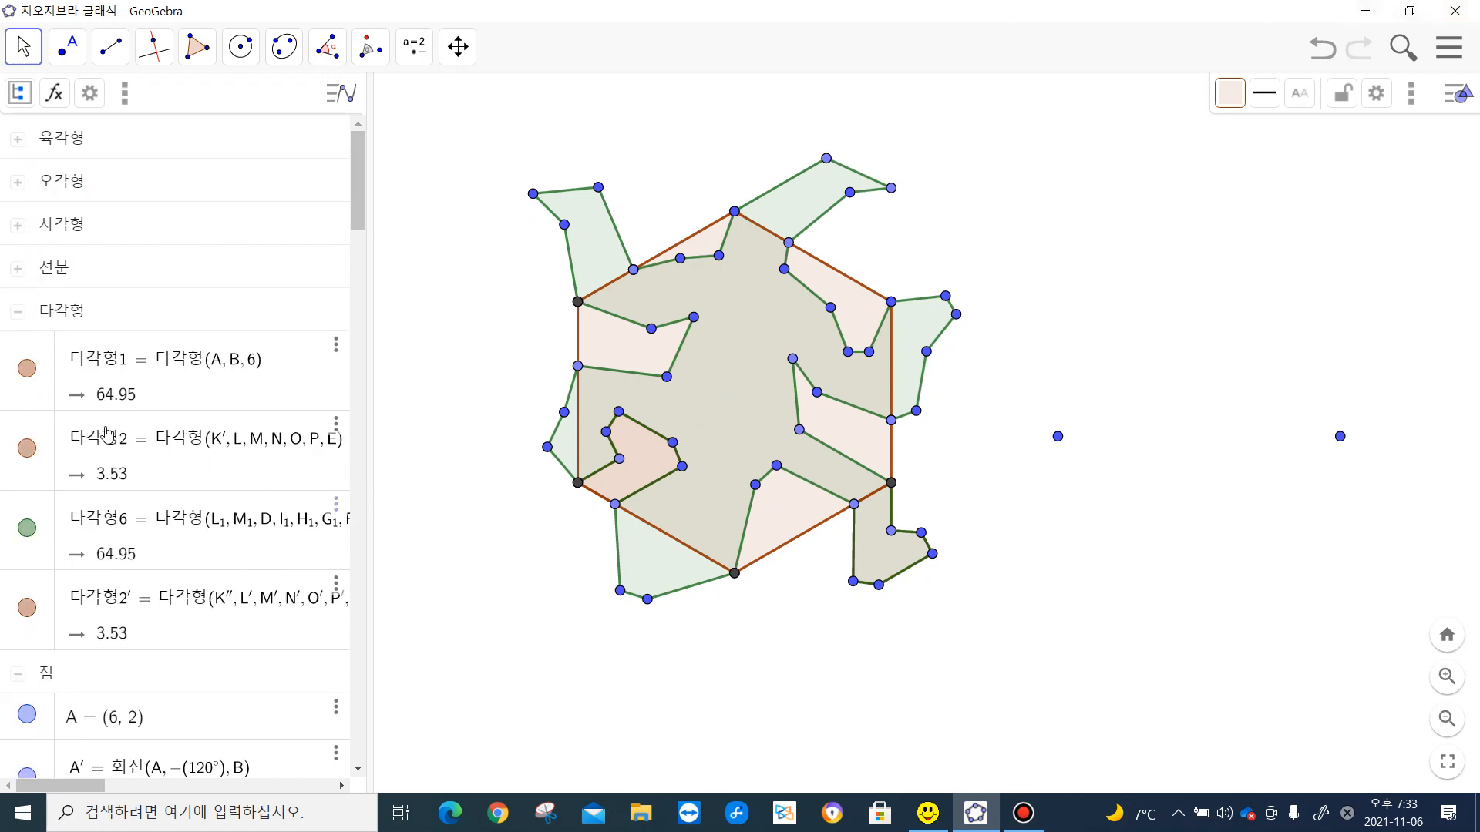
# - Hide polygons 다각형1, 다각형2 and 다각형2′, leaving 다각형6 shown, and collapse the 다각형 group
pyautogui.click(27, 368)
pyautogui.click(34, 458)
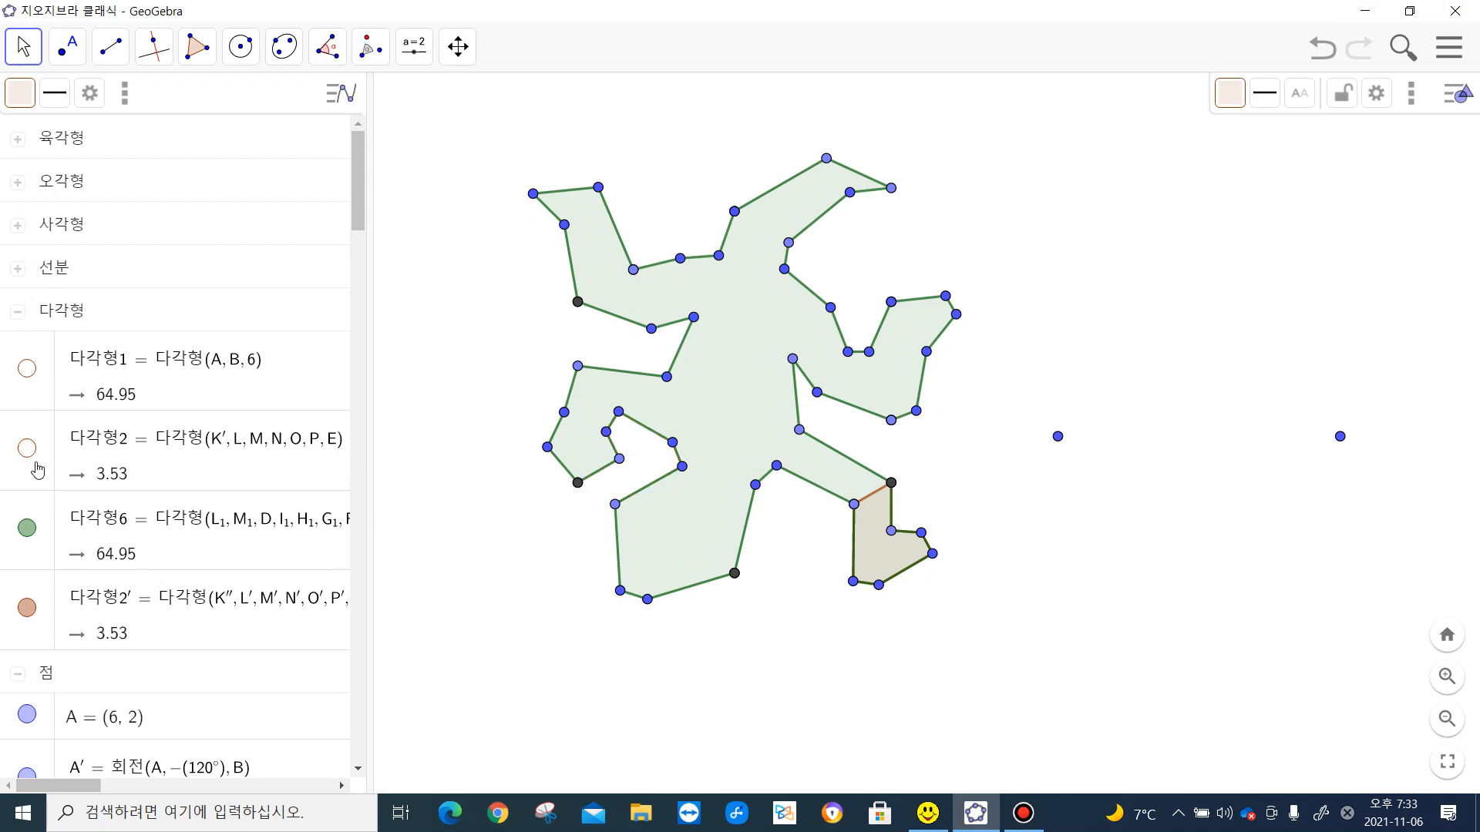
pyautogui.click(32, 611)
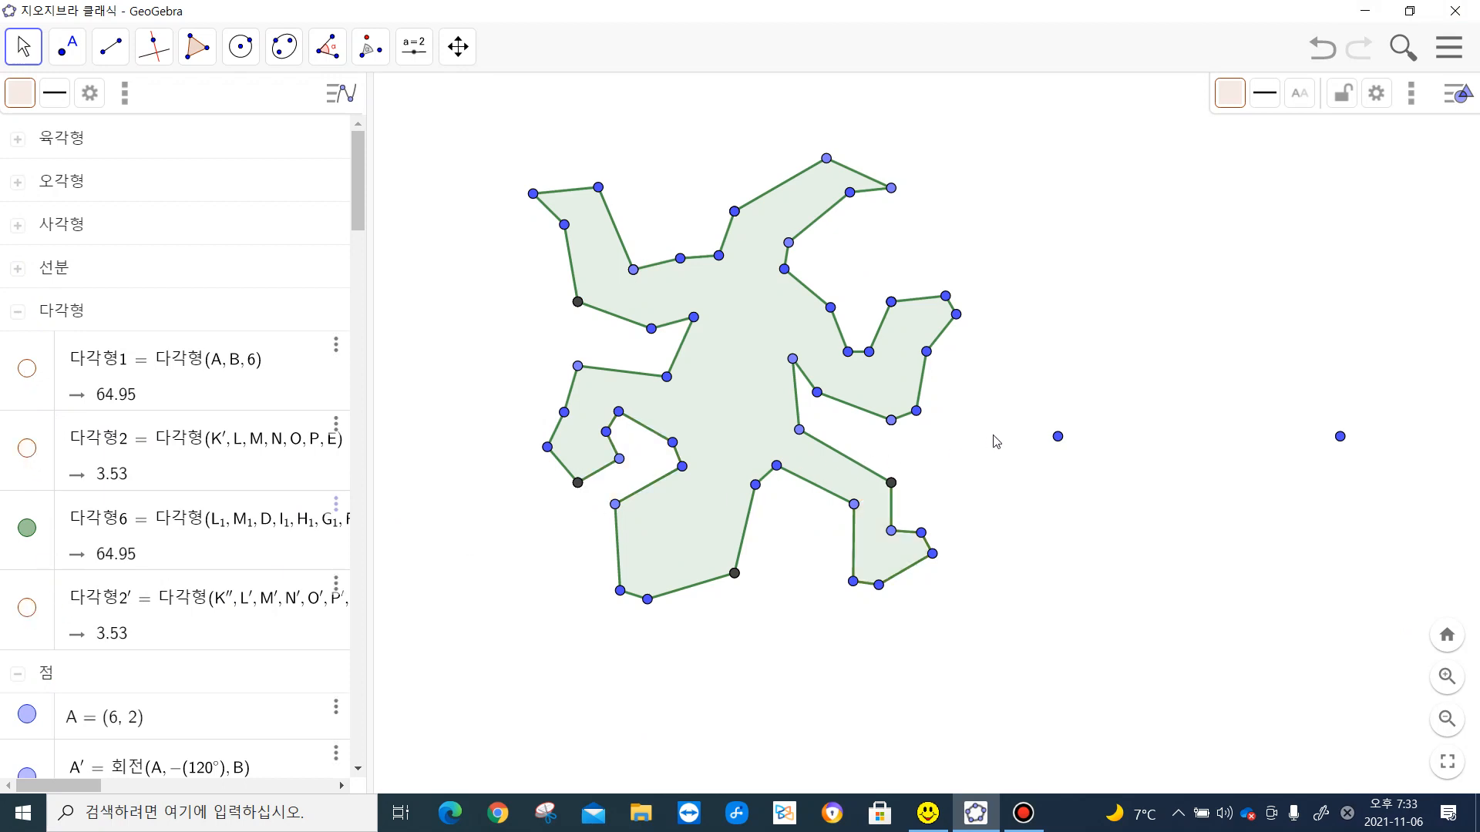
pyautogui.click(19, 312)
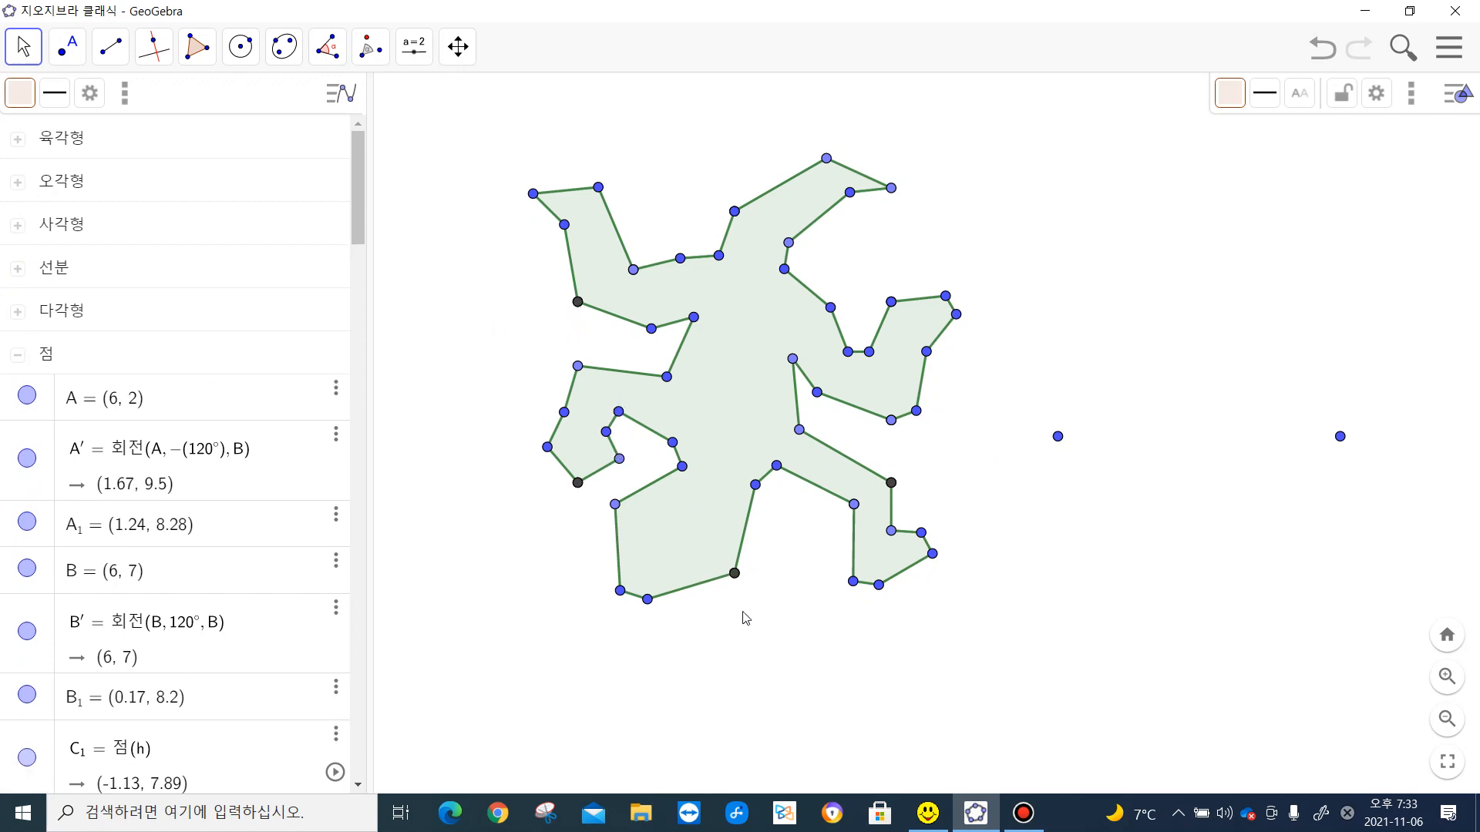
# - Select every point in the 점 group and hide them all
pyautogui.rightClick(894, 305)
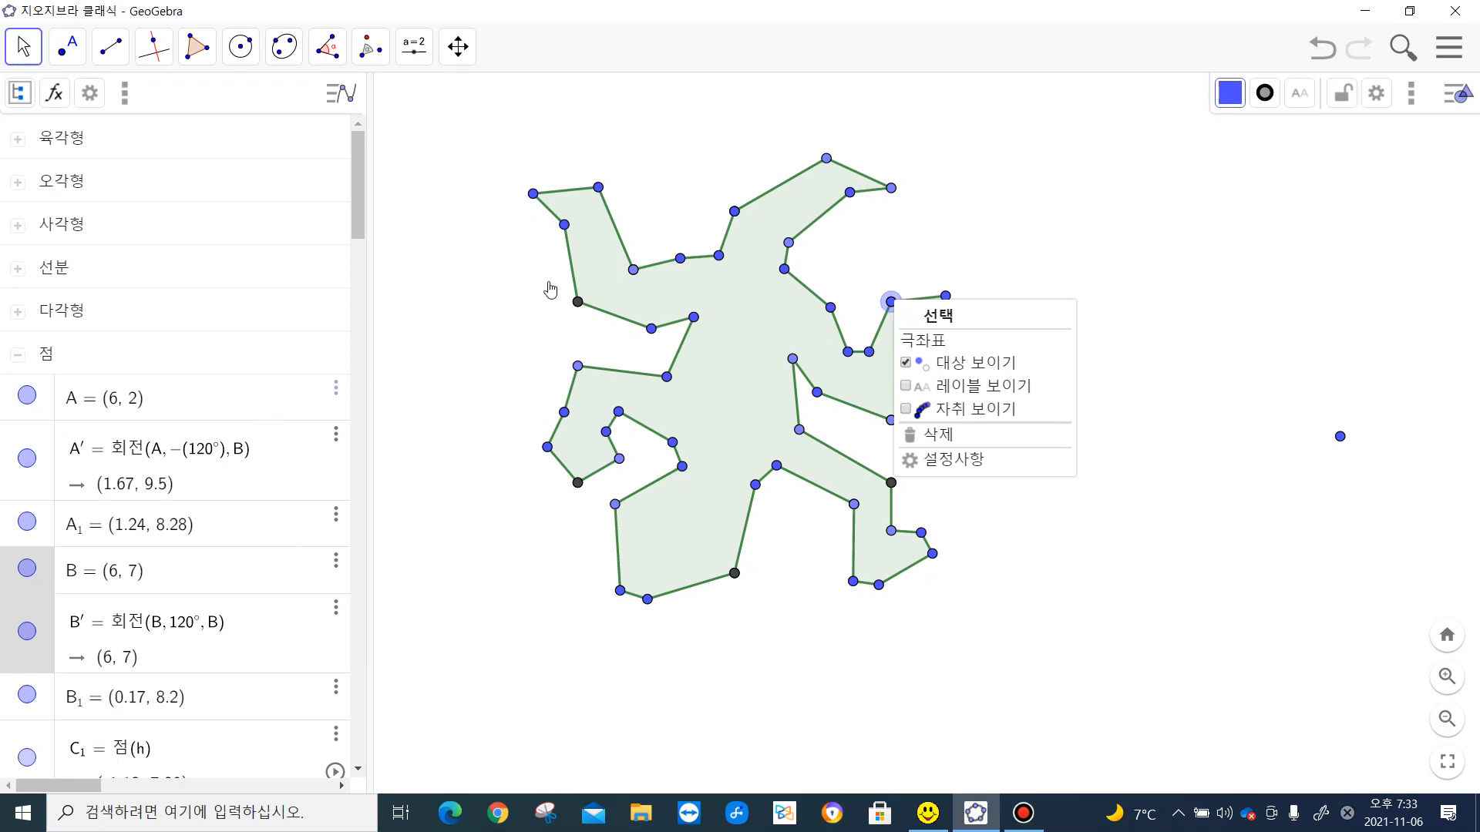
pyautogui.click(17, 51)
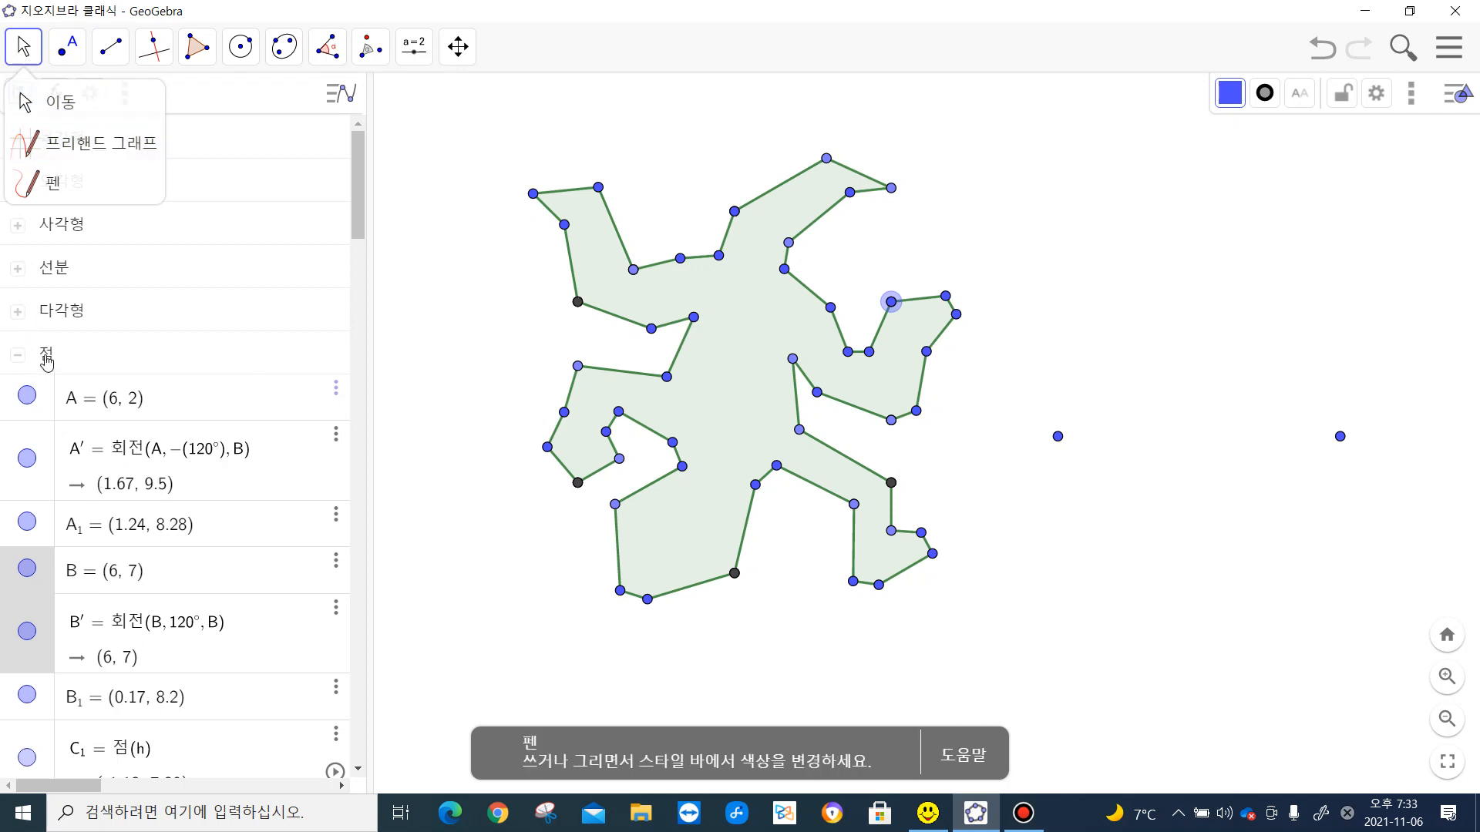
pyautogui.click(46, 359)
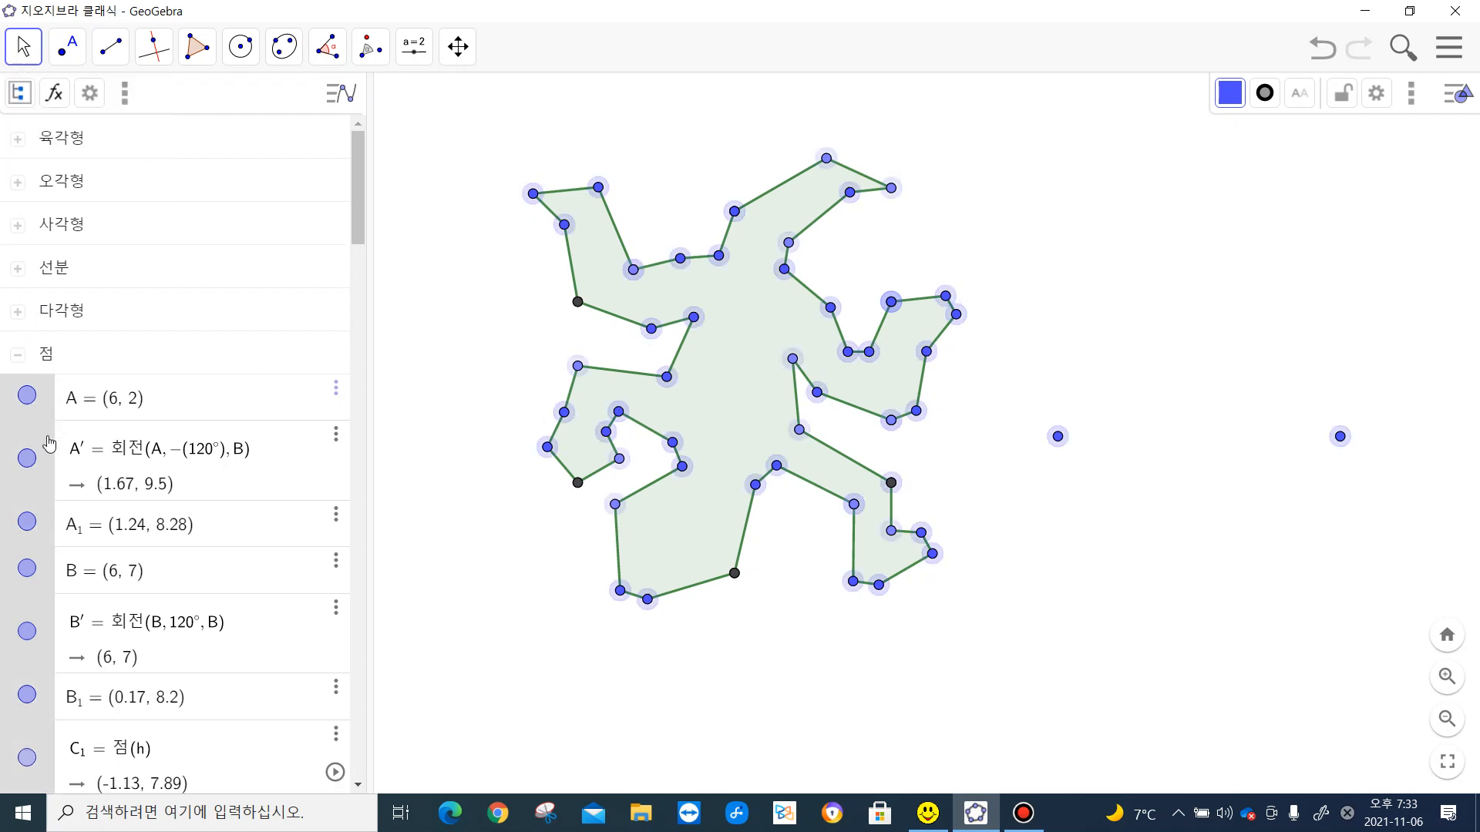
pyautogui.rightClick(49, 445)
pyautogui.click(103, 498)
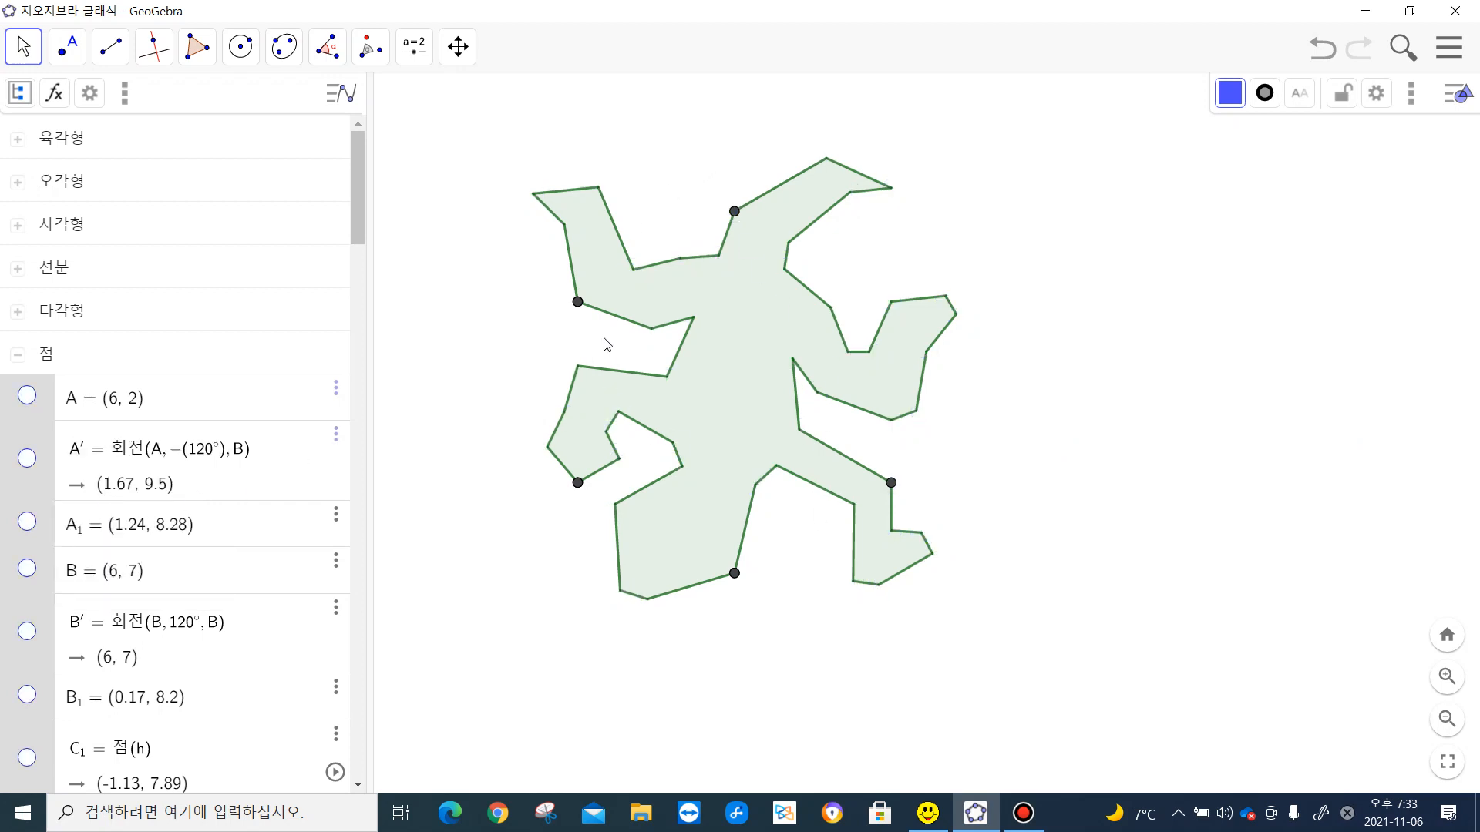
# - Hide the remaining dark vertices at the hexagon's lower-left, top and lower-right corners, and show point B again
pyautogui.rightClick(578, 484)
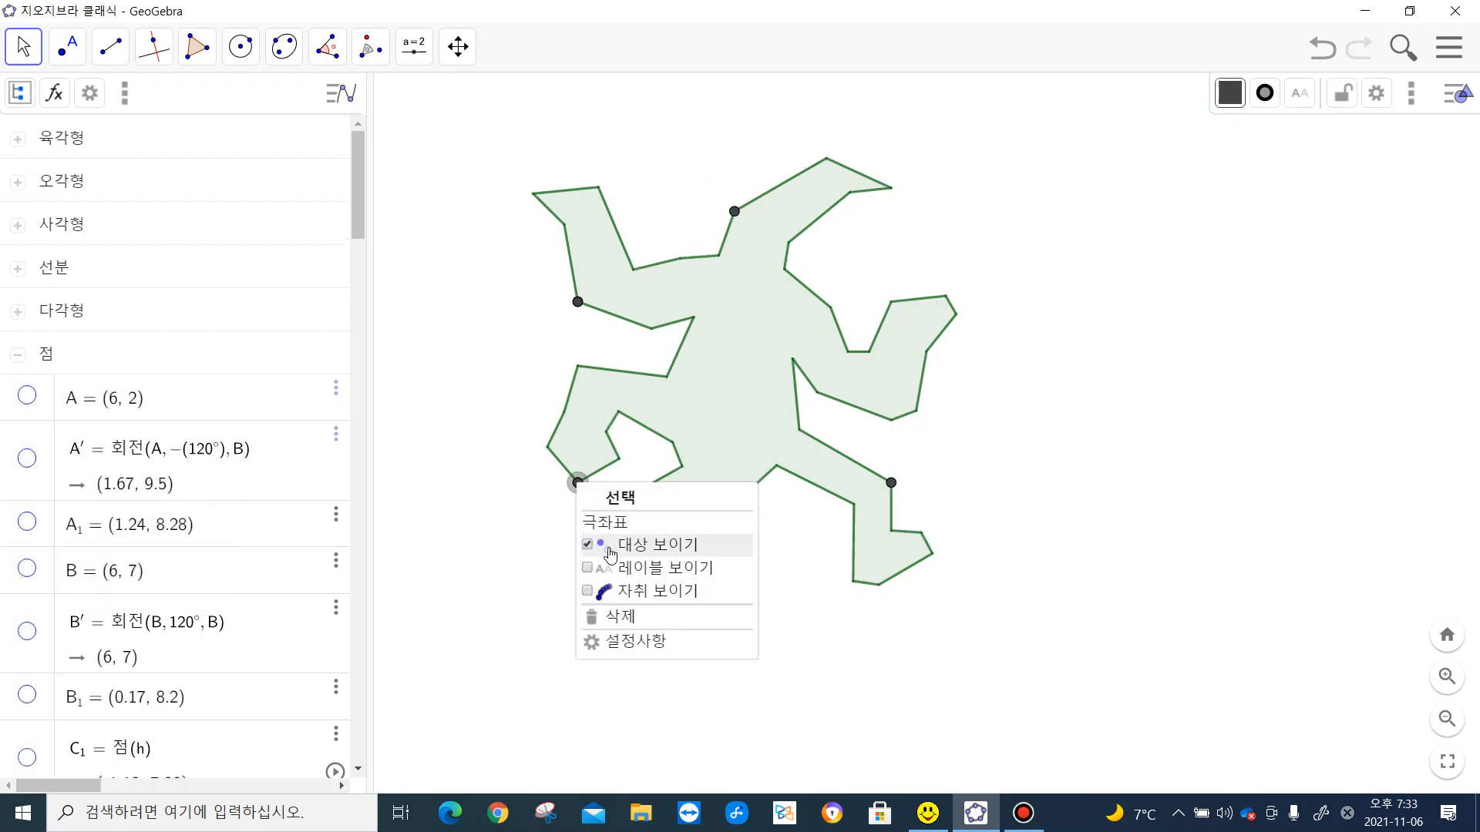
pyautogui.click(609, 544)
pyautogui.rightClick(735, 213)
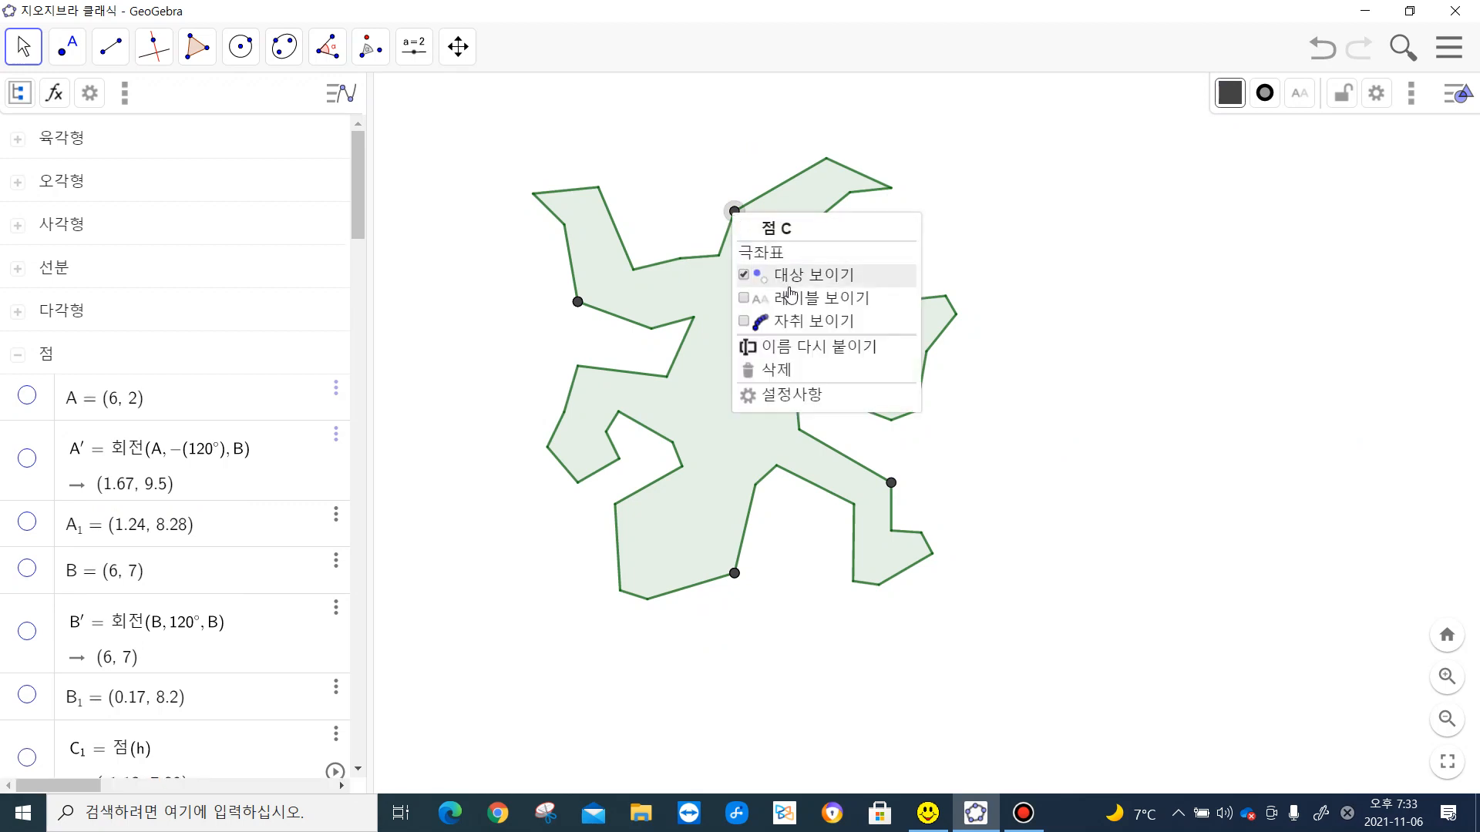
pyautogui.click(786, 276)
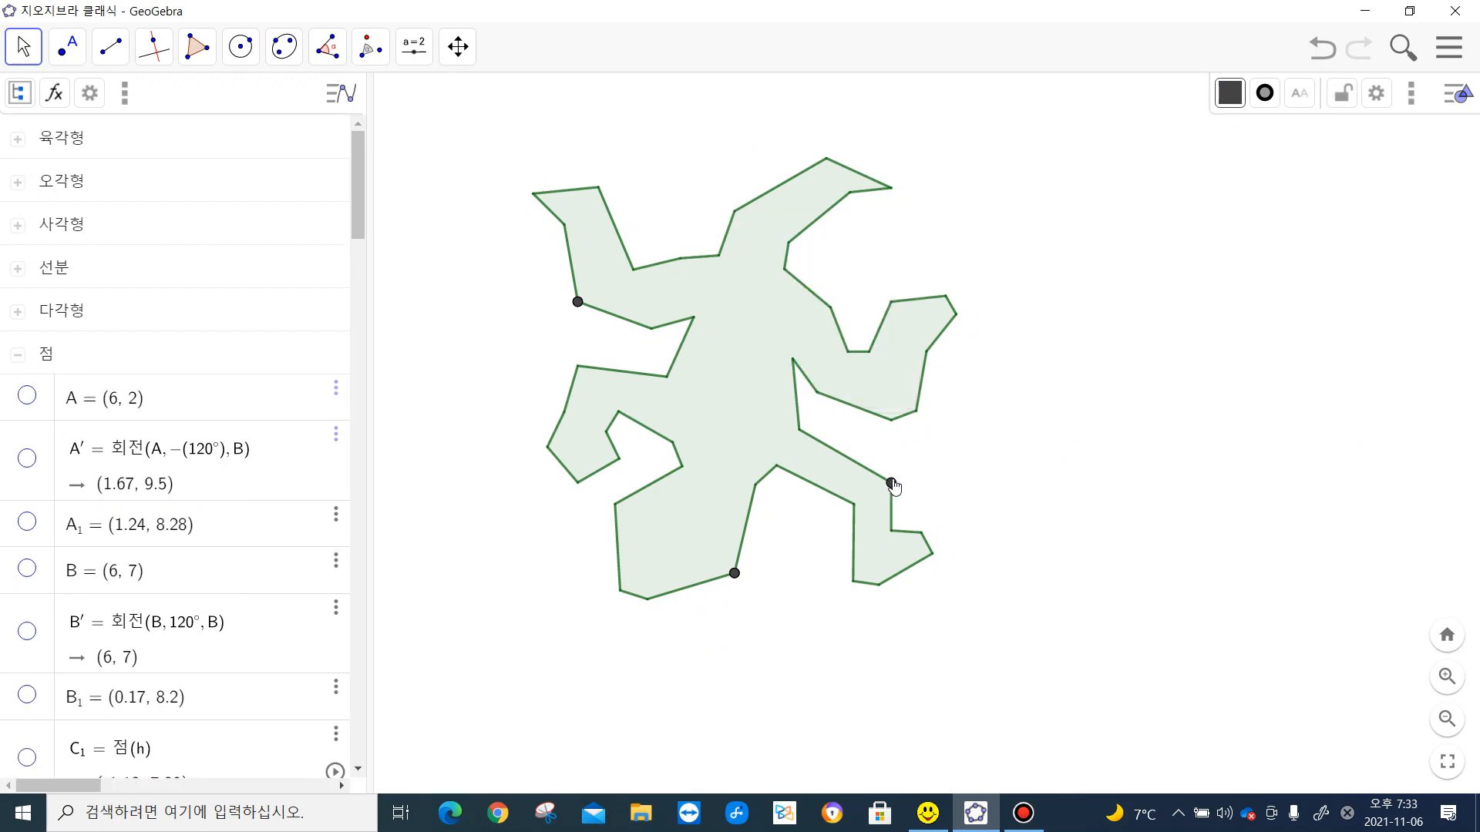
pyautogui.rightClick(891, 484)
pyautogui.click(937, 549)
pyautogui.click(27, 569)
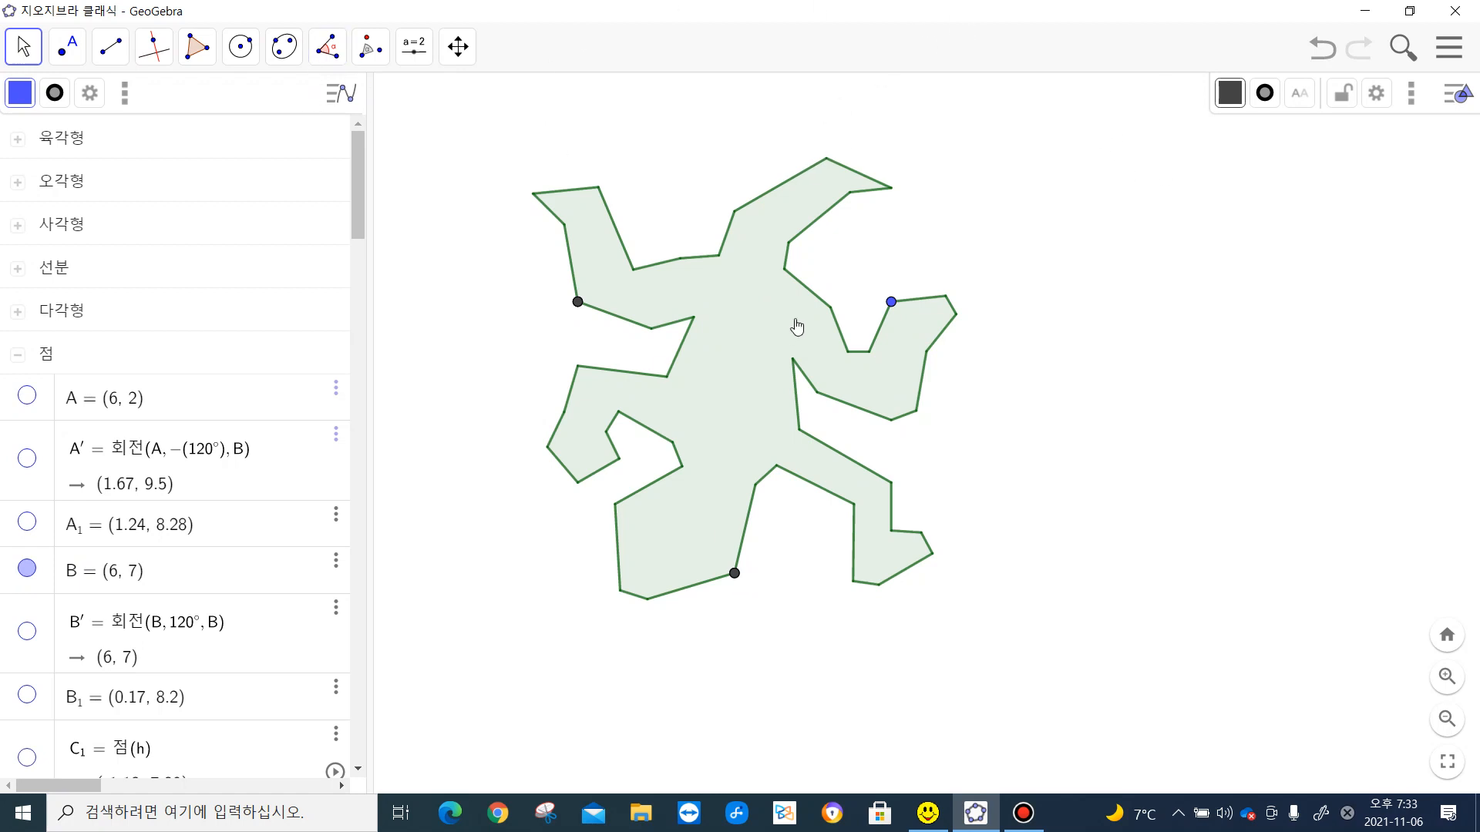
# - Set the fill opacity of the green lizard polygon to 50
pyautogui.click(764, 322)
pyautogui.click(1230, 95)
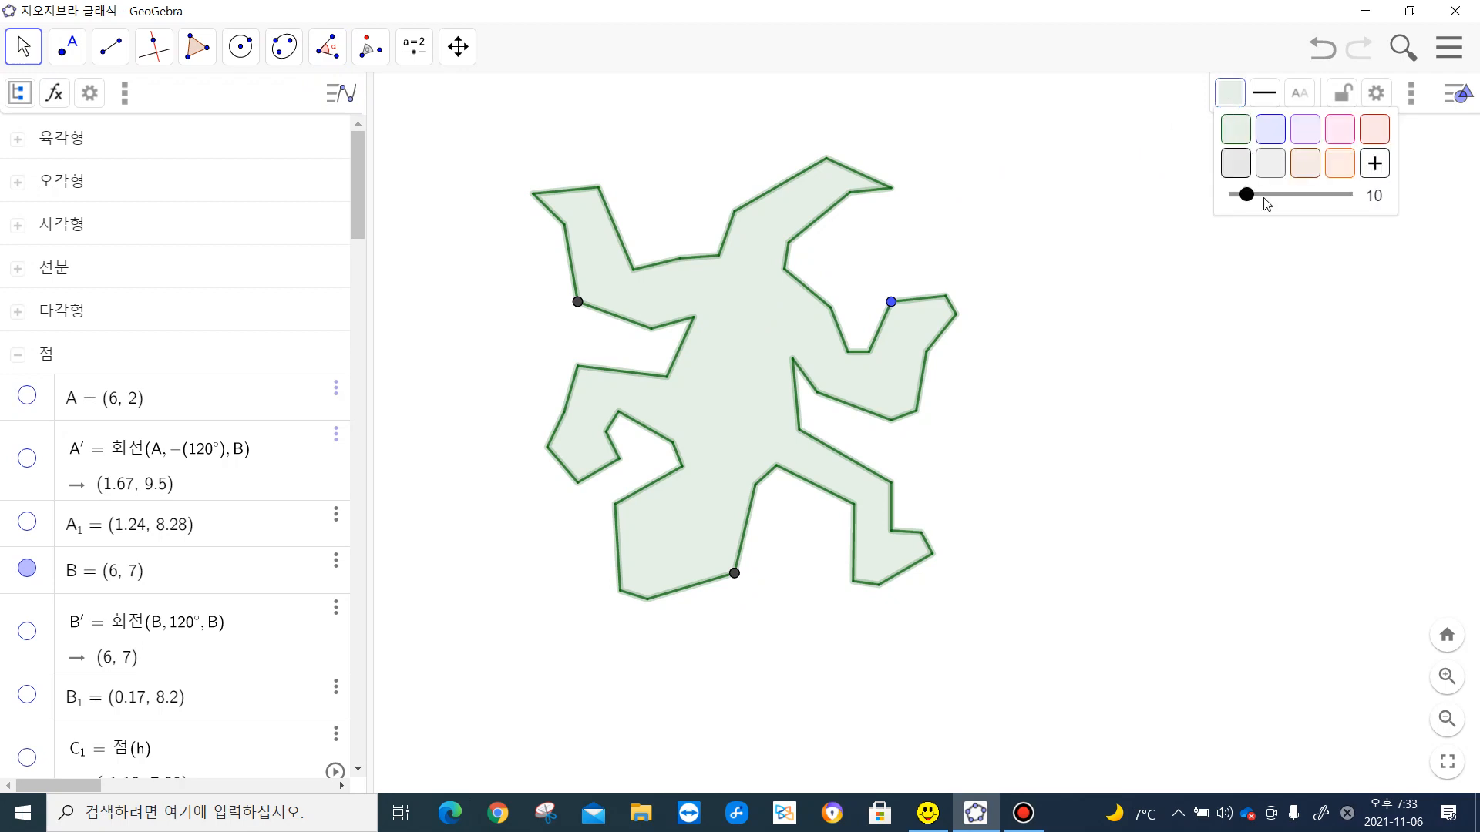
pyautogui.moveTo(1246, 194); pyautogui.dragTo(1291, 198)
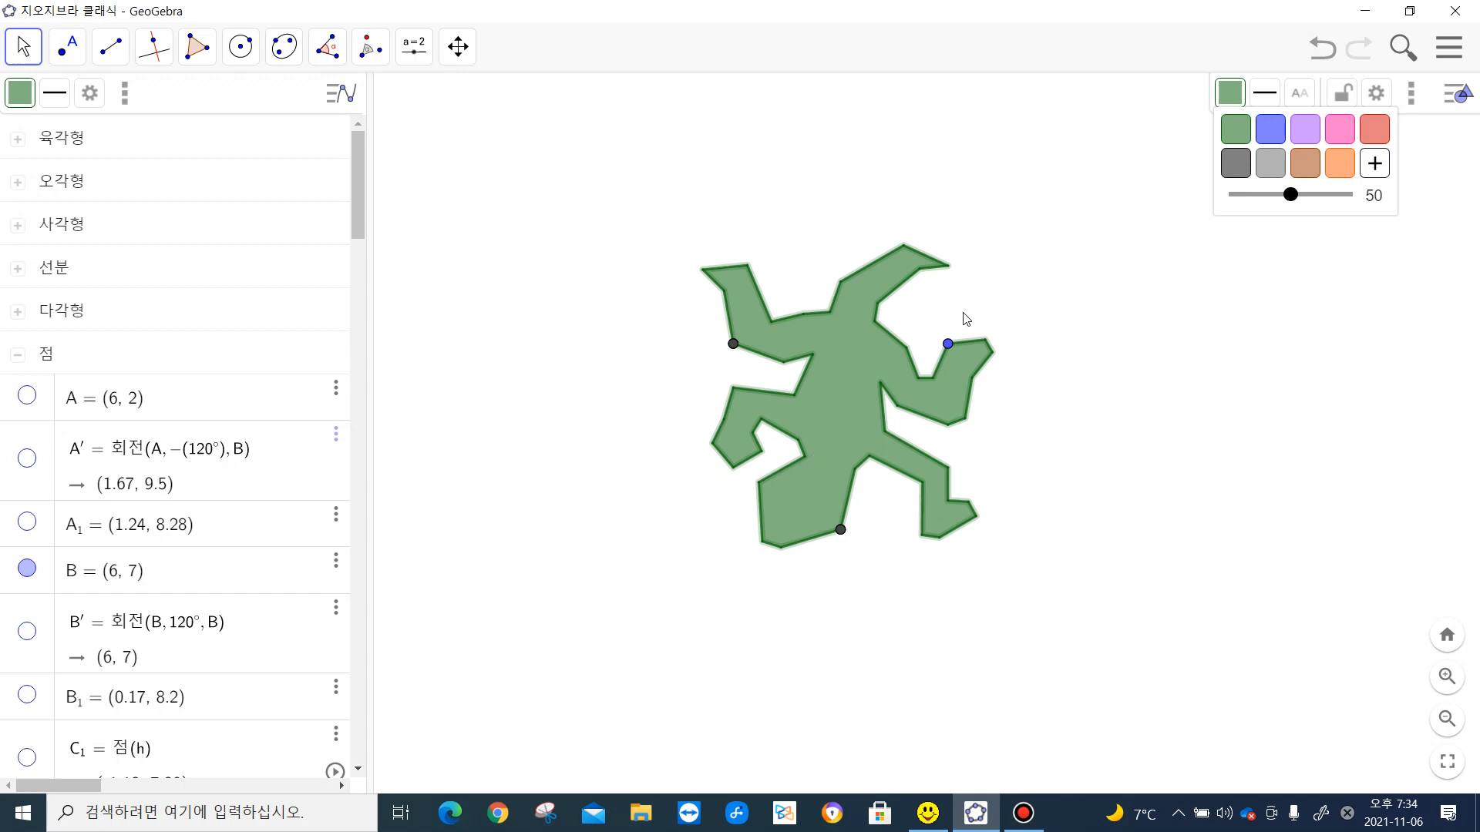
# - Rotate the lizard polygon 120° counterclockwise about its bottom dark vertex F
pyautogui.click(370, 47)
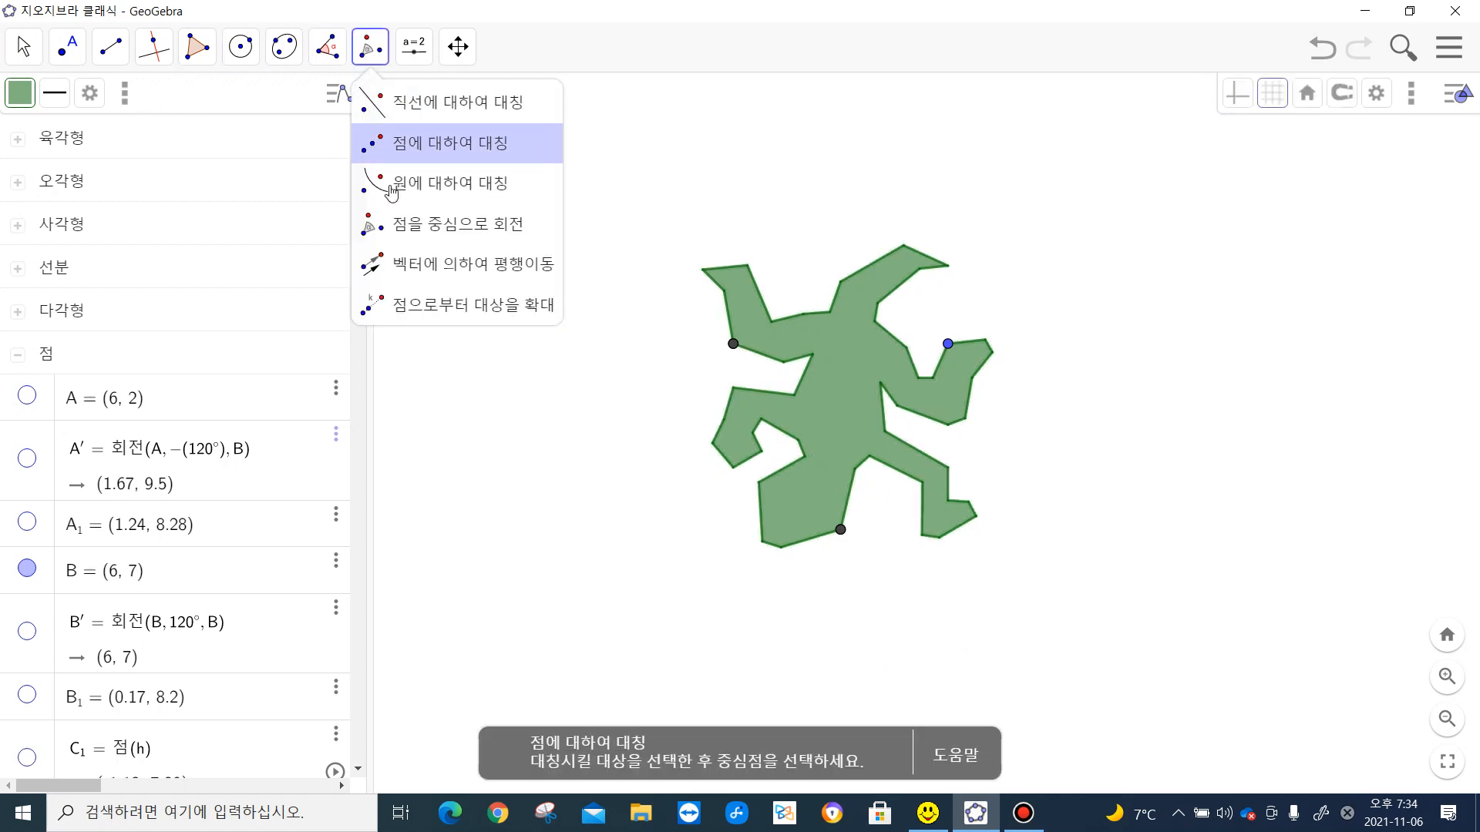
pyautogui.click(404, 227)
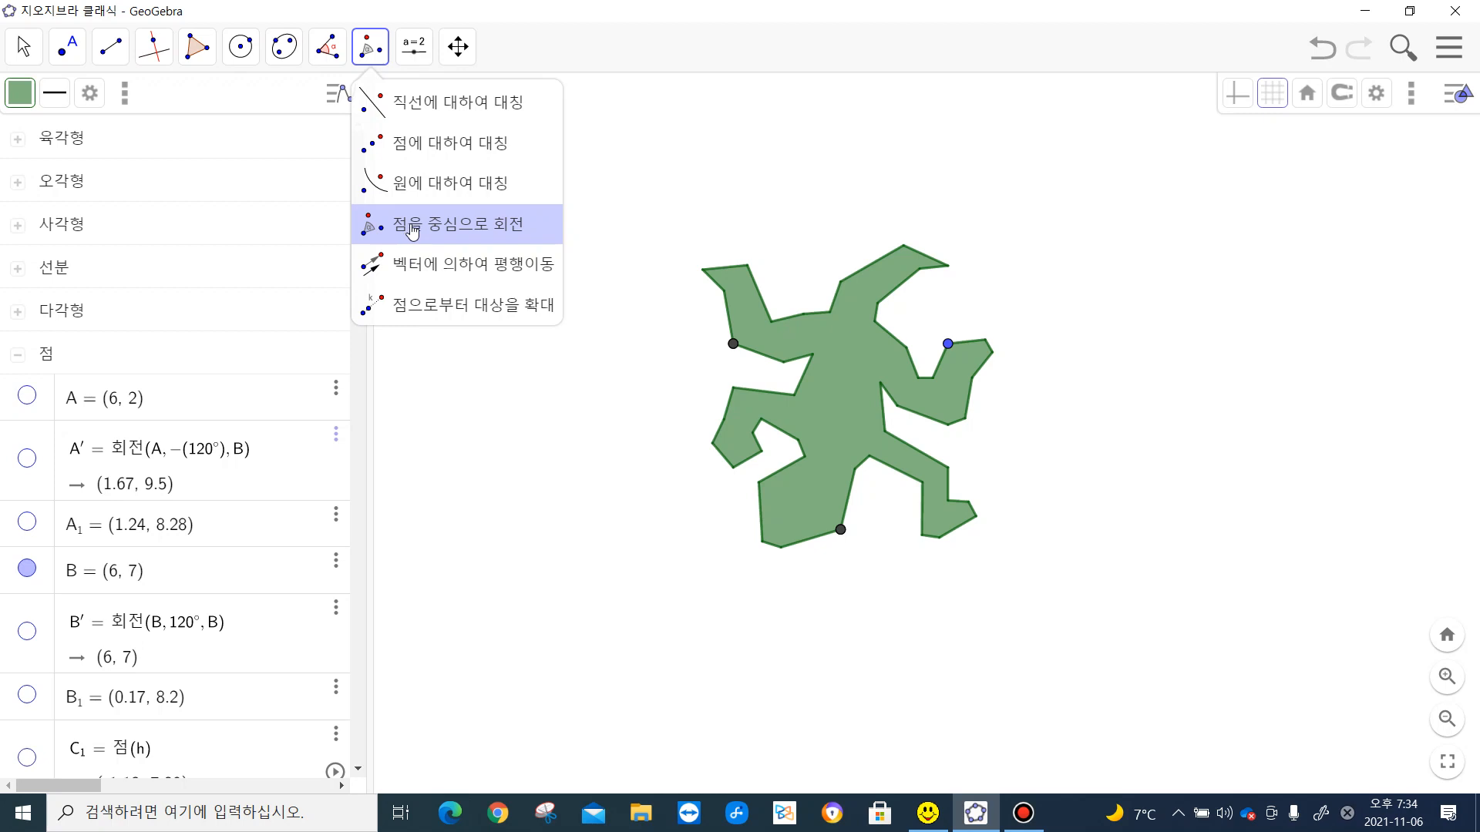
pyautogui.click(412, 229)
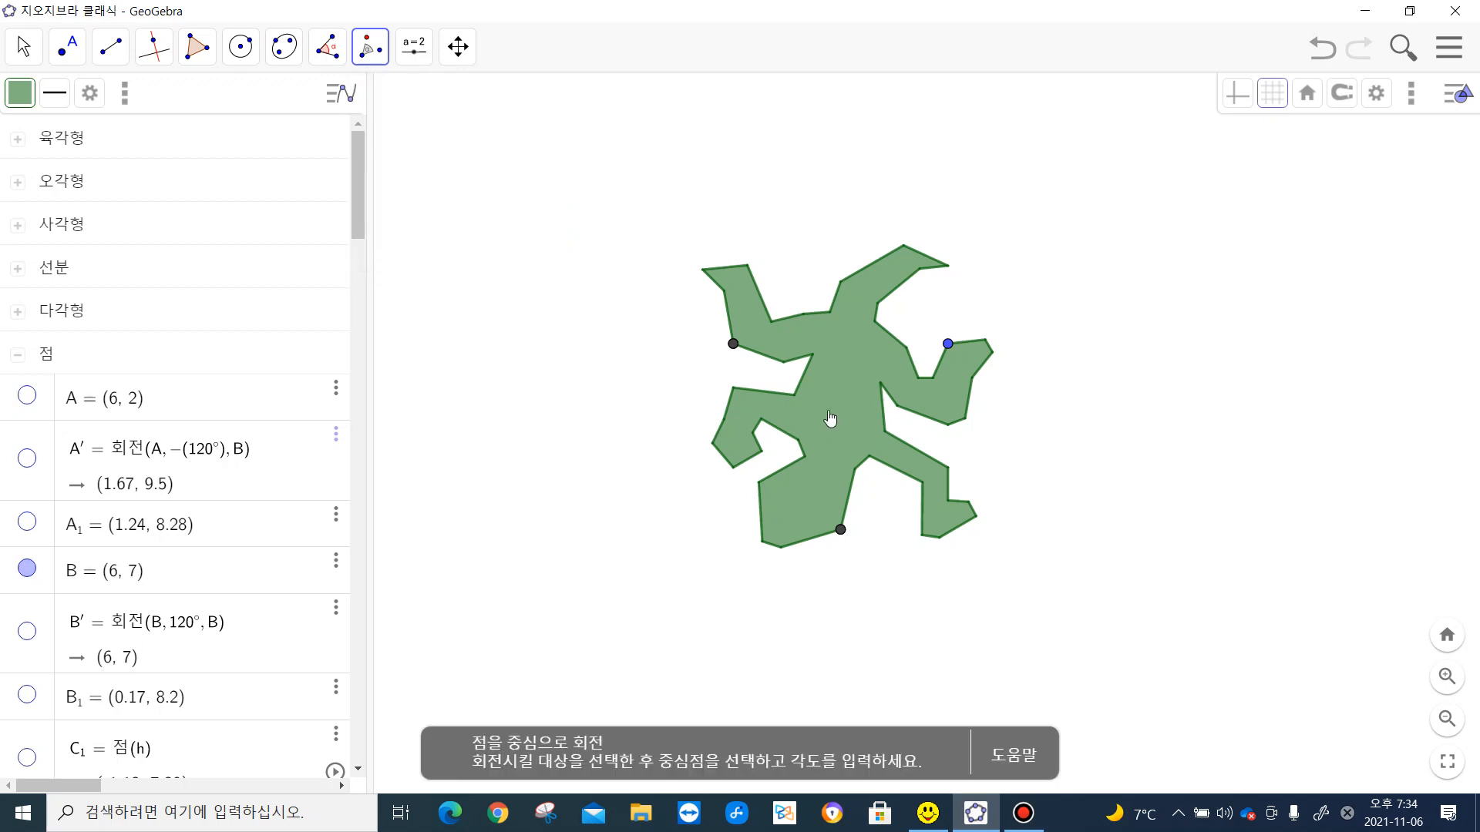
pyautogui.click(841, 531)
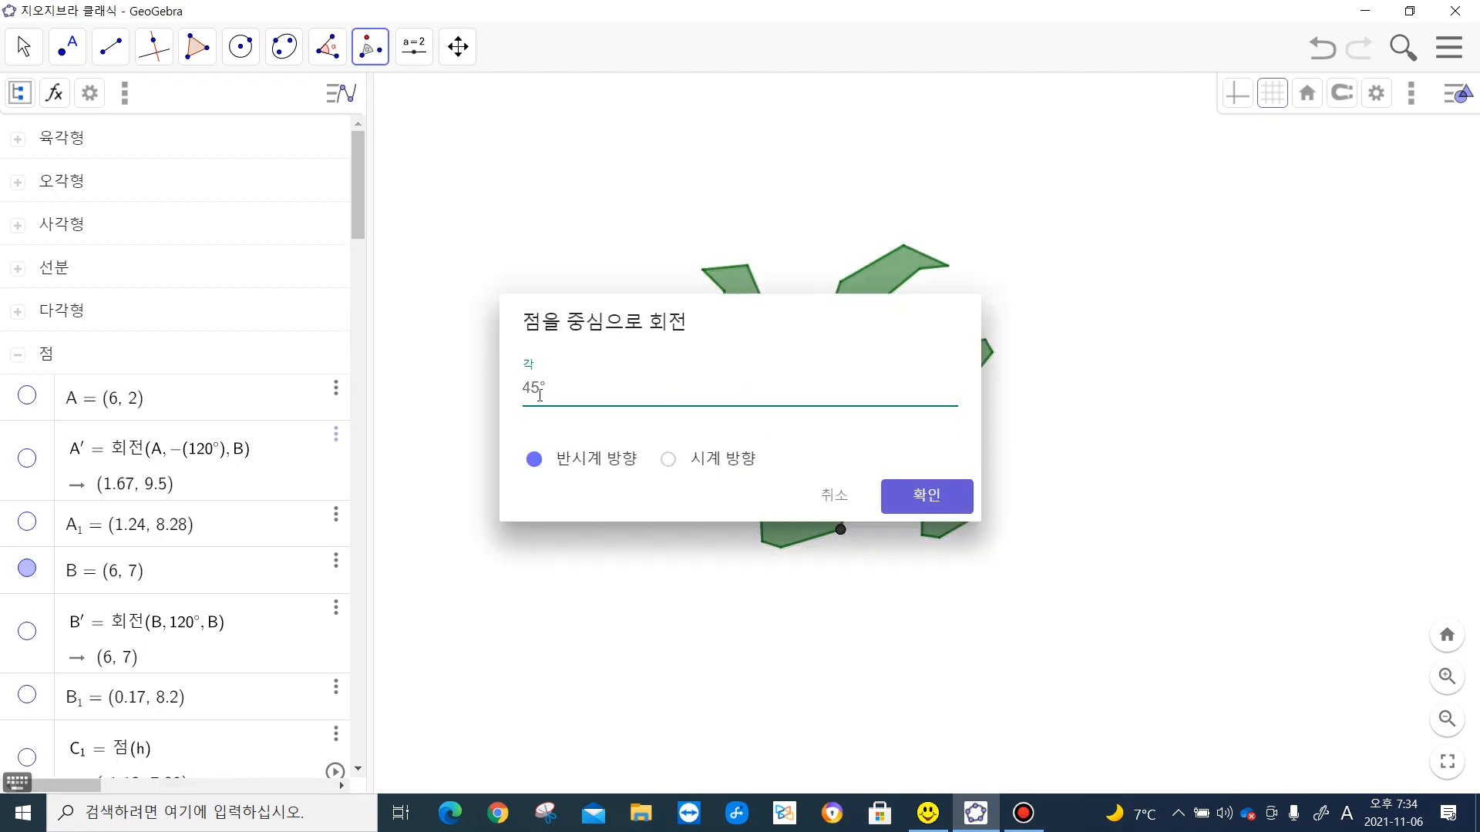
pyautogui.doubleClick(539, 390)
pyautogui.write('120')
pyautogui.click(920, 501)
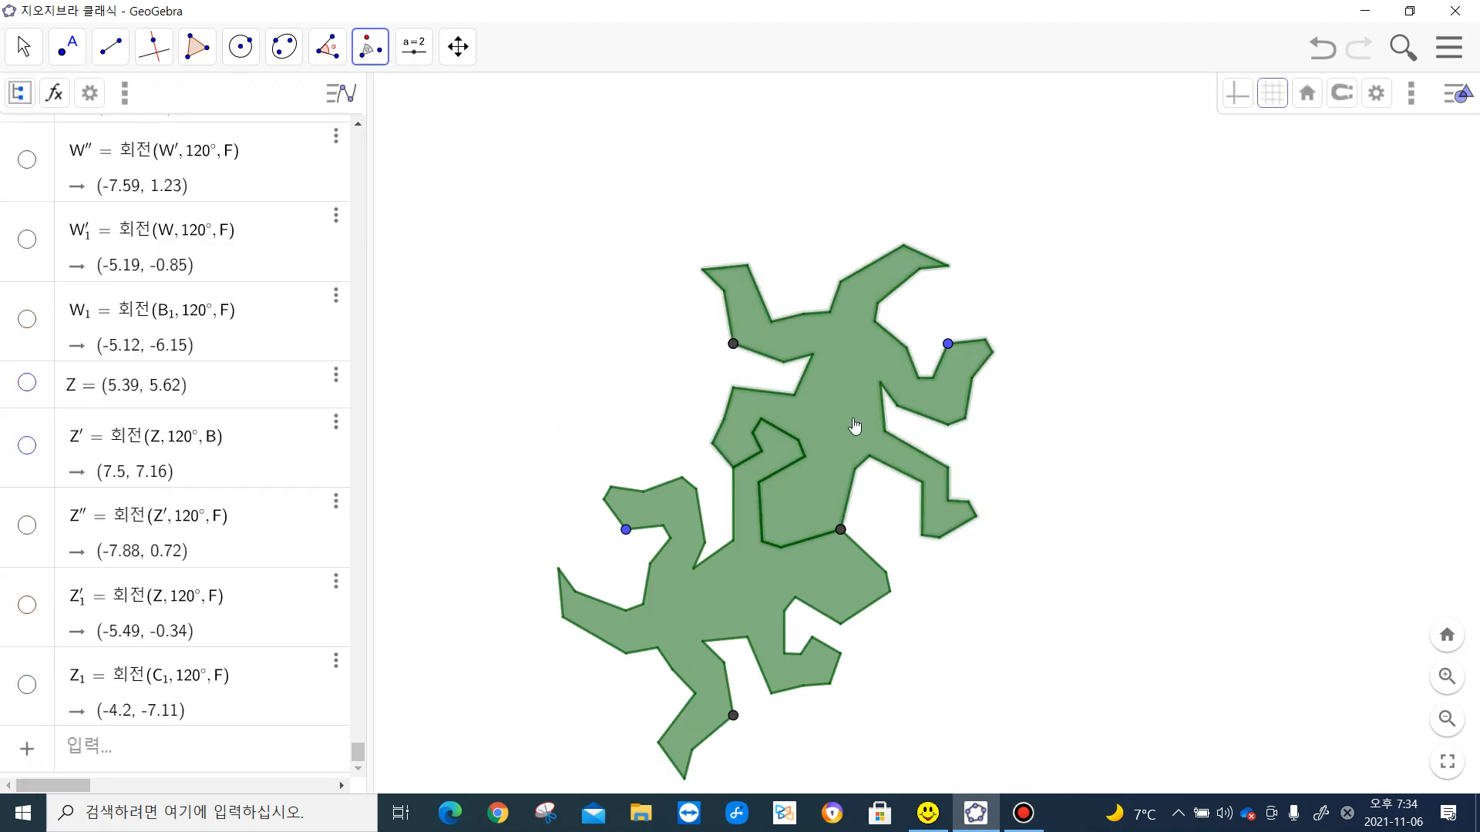
# - Rotate the original lizard polygon 120° clockwise about its bottom dark vertex F
pyautogui.click(840, 529)
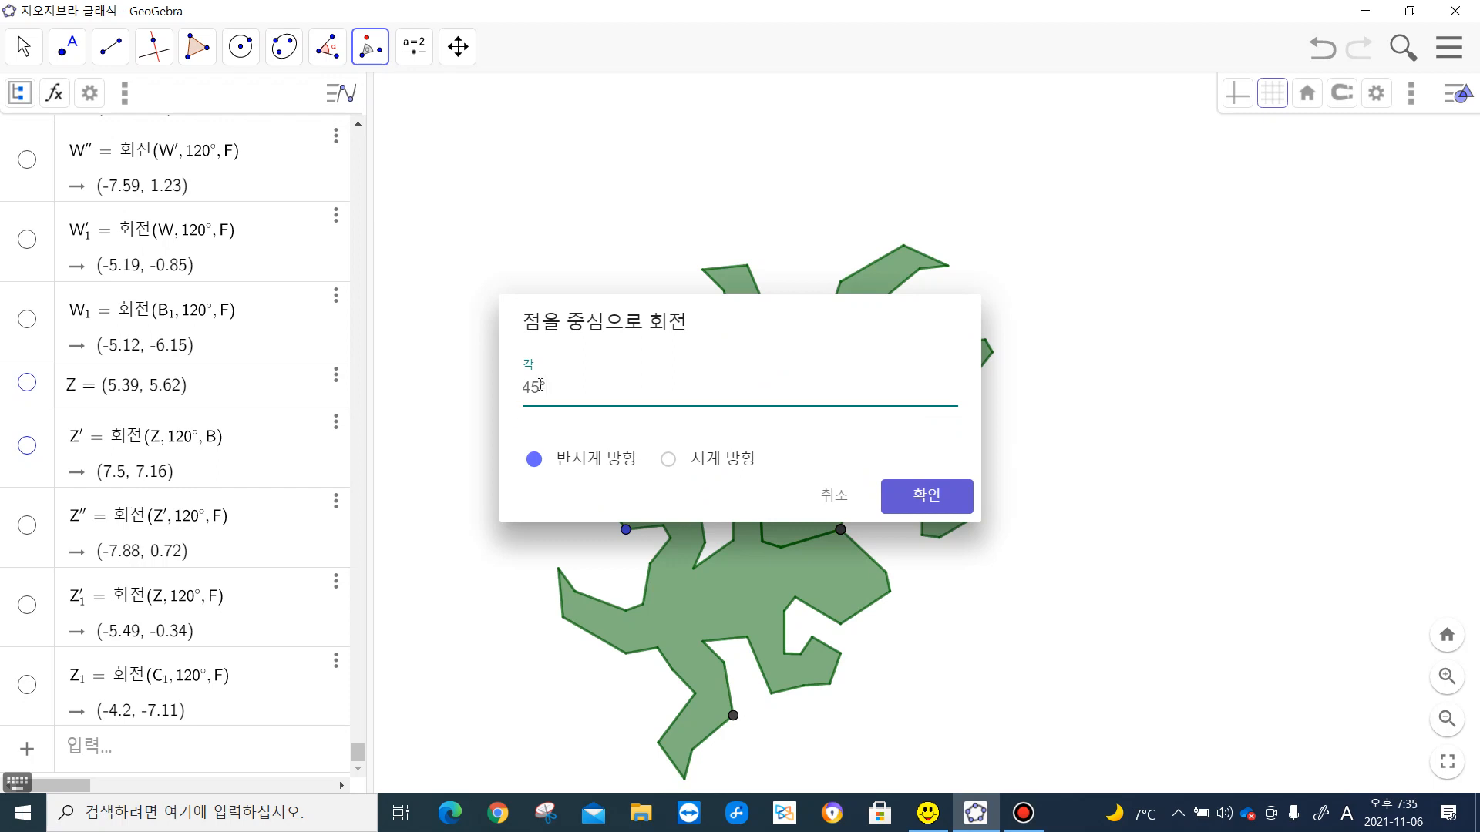
pyautogui.click(666, 465)
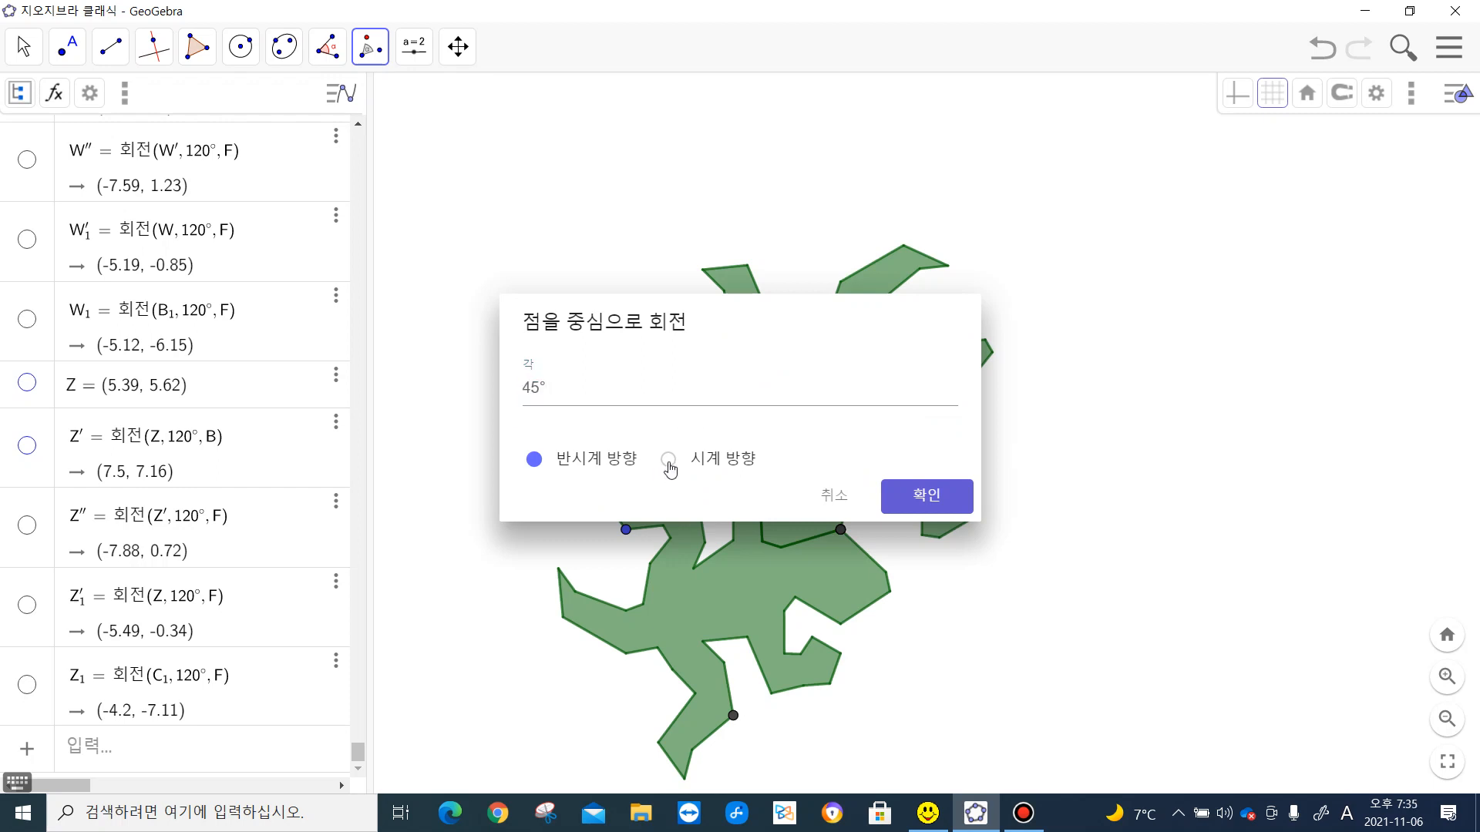
pyautogui.click(550, 388)
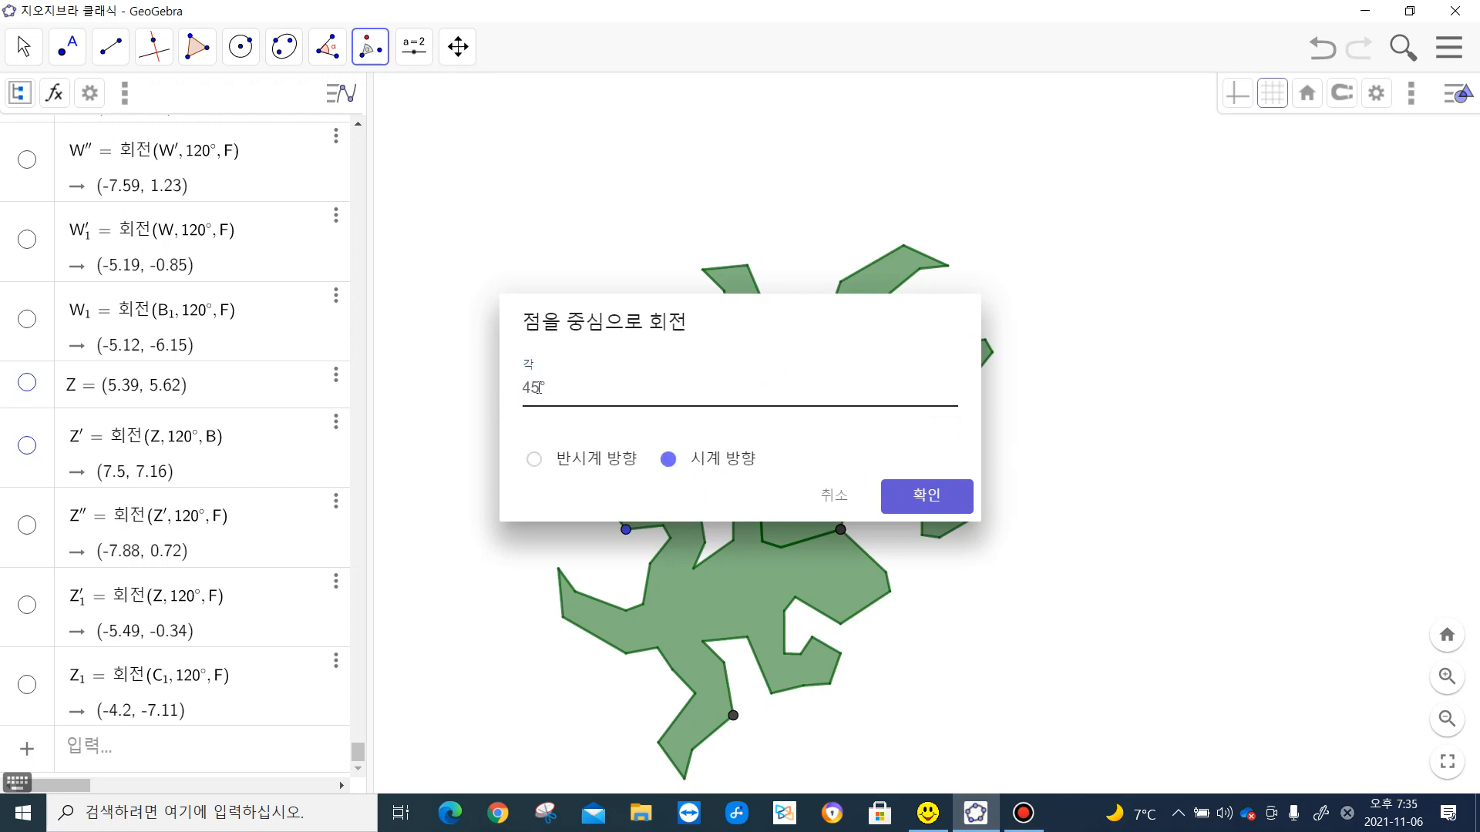
pyautogui.moveTo(538, 388); pyautogui.dragTo(501, 392)
pyautogui.write('12')
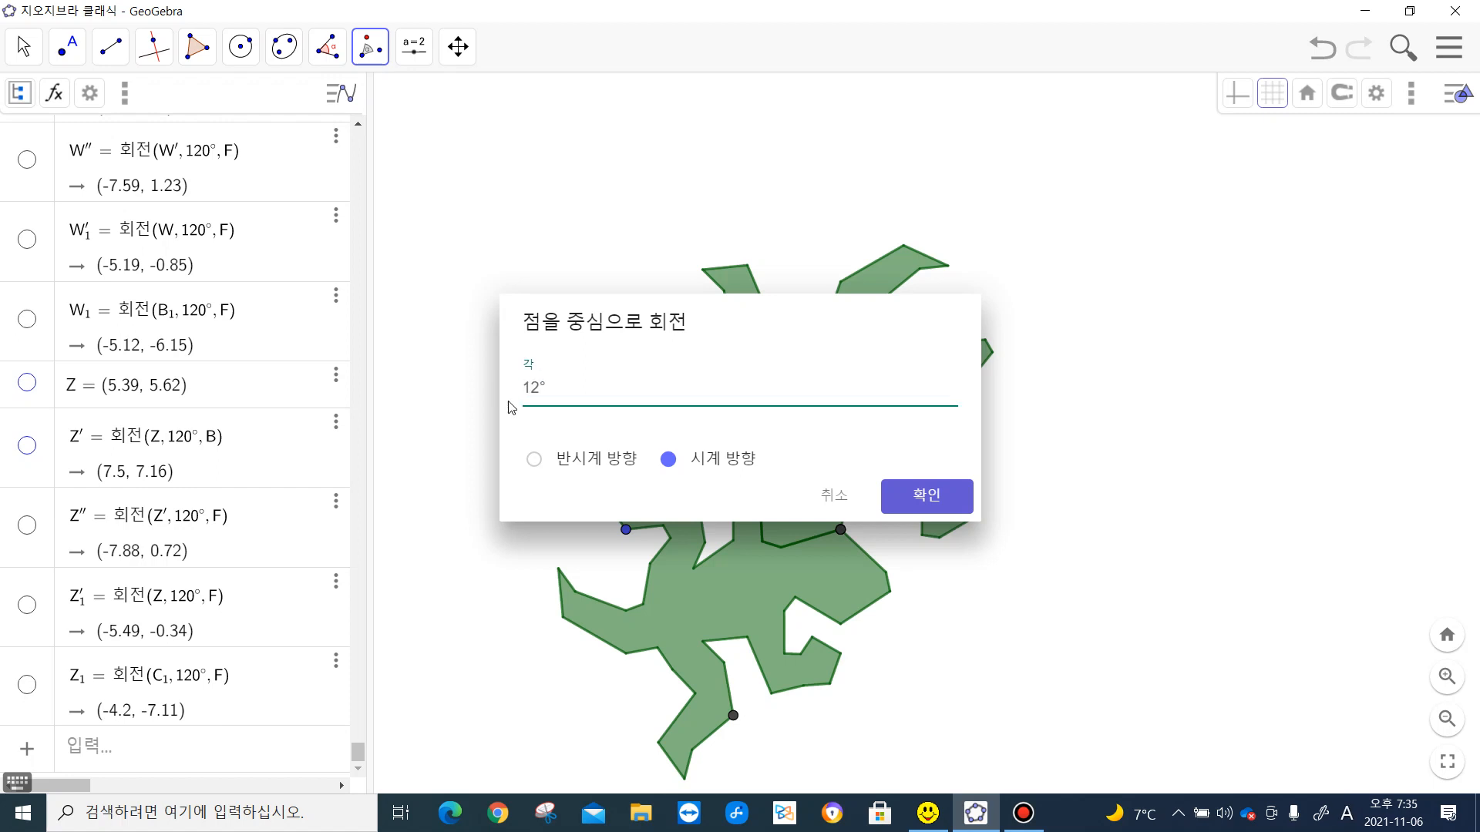
pyautogui.write('0')
pyautogui.click(938, 497)
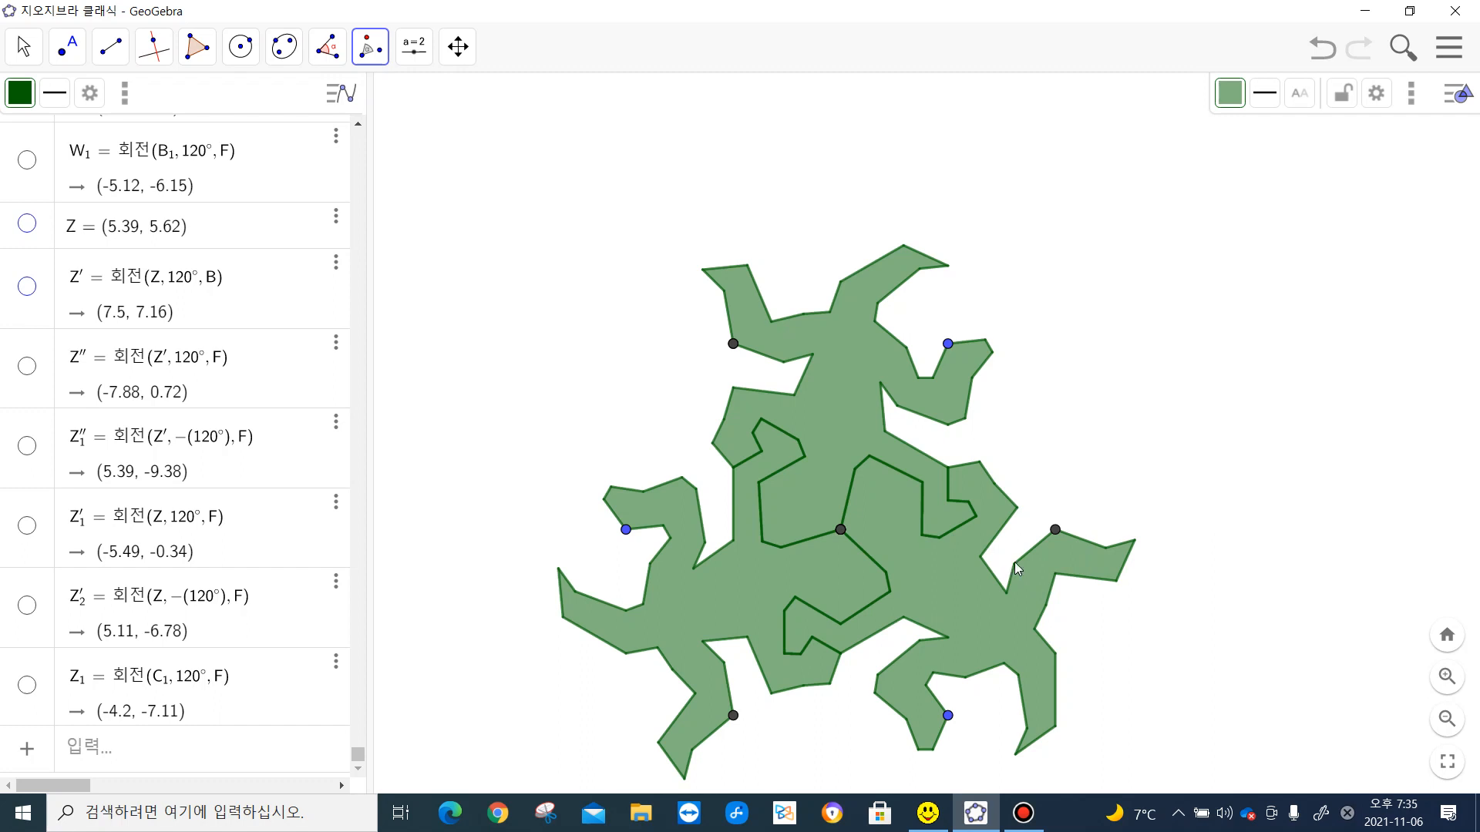
# - Rotate the lower-right lizard 120° clockwise about the dark vertex at its upper right
pyautogui.click(1084, 556)
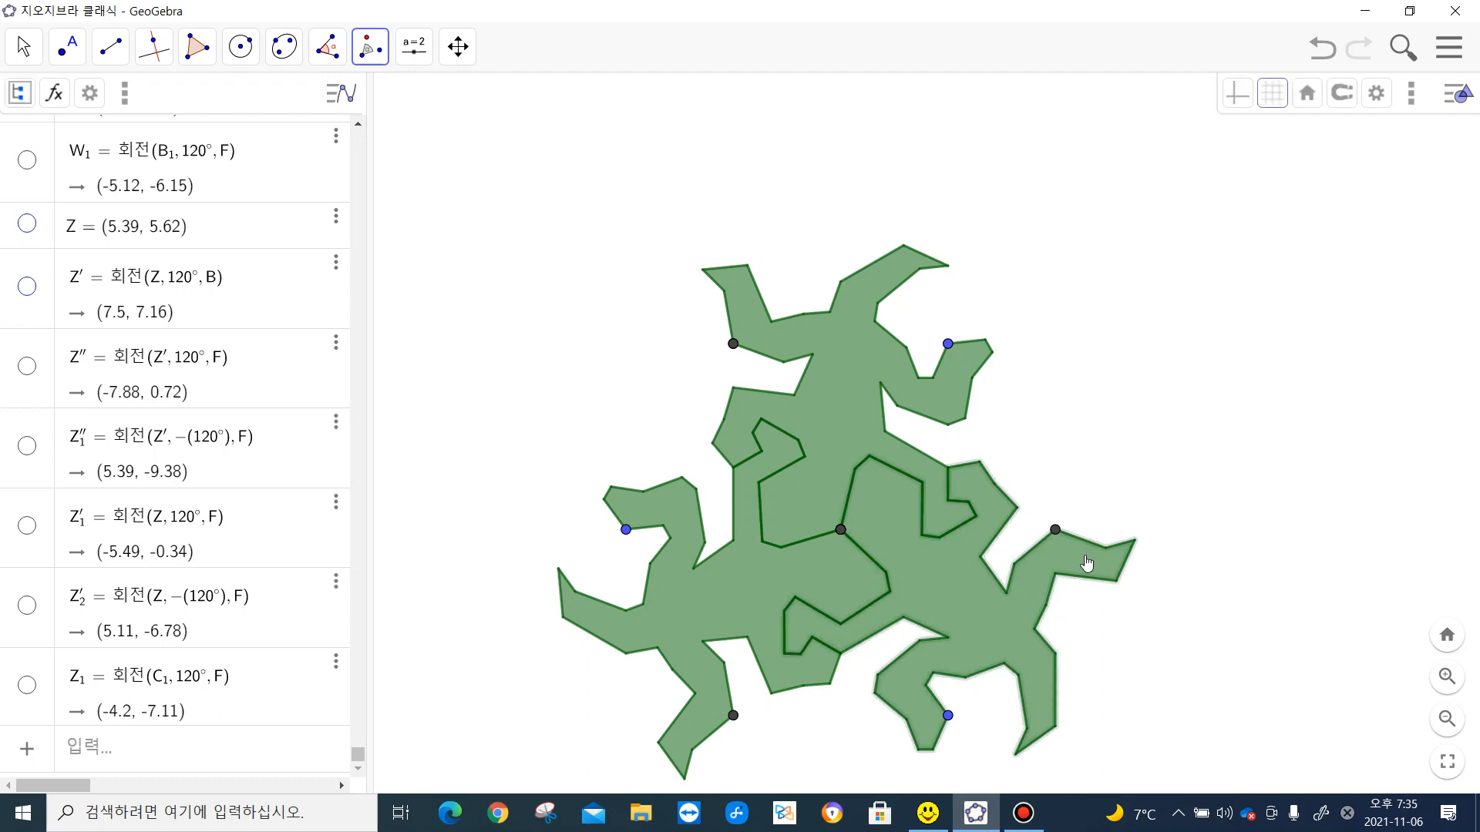
pyautogui.click(1055, 530)
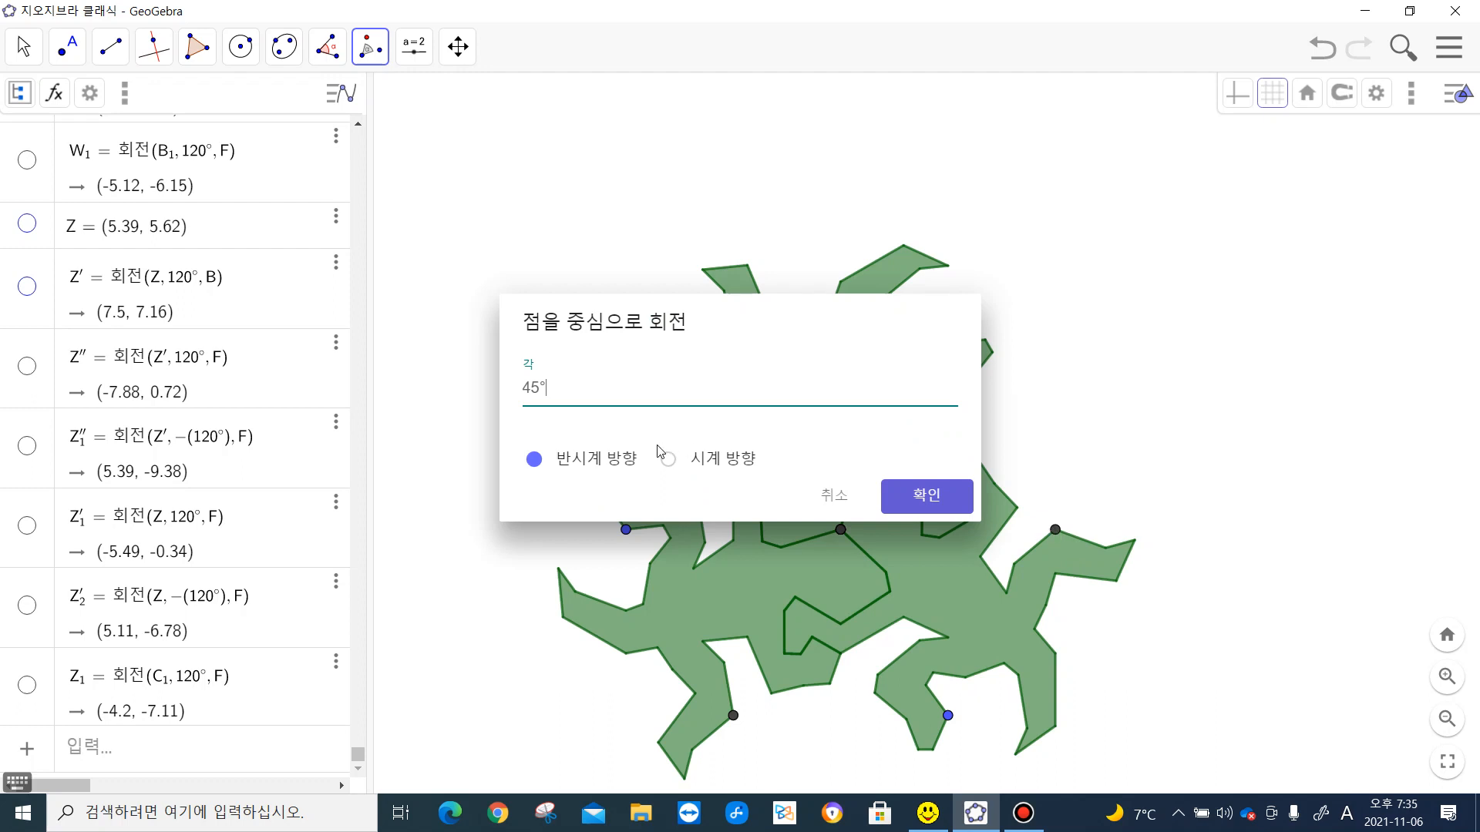
pyautogui.click(675, 465)
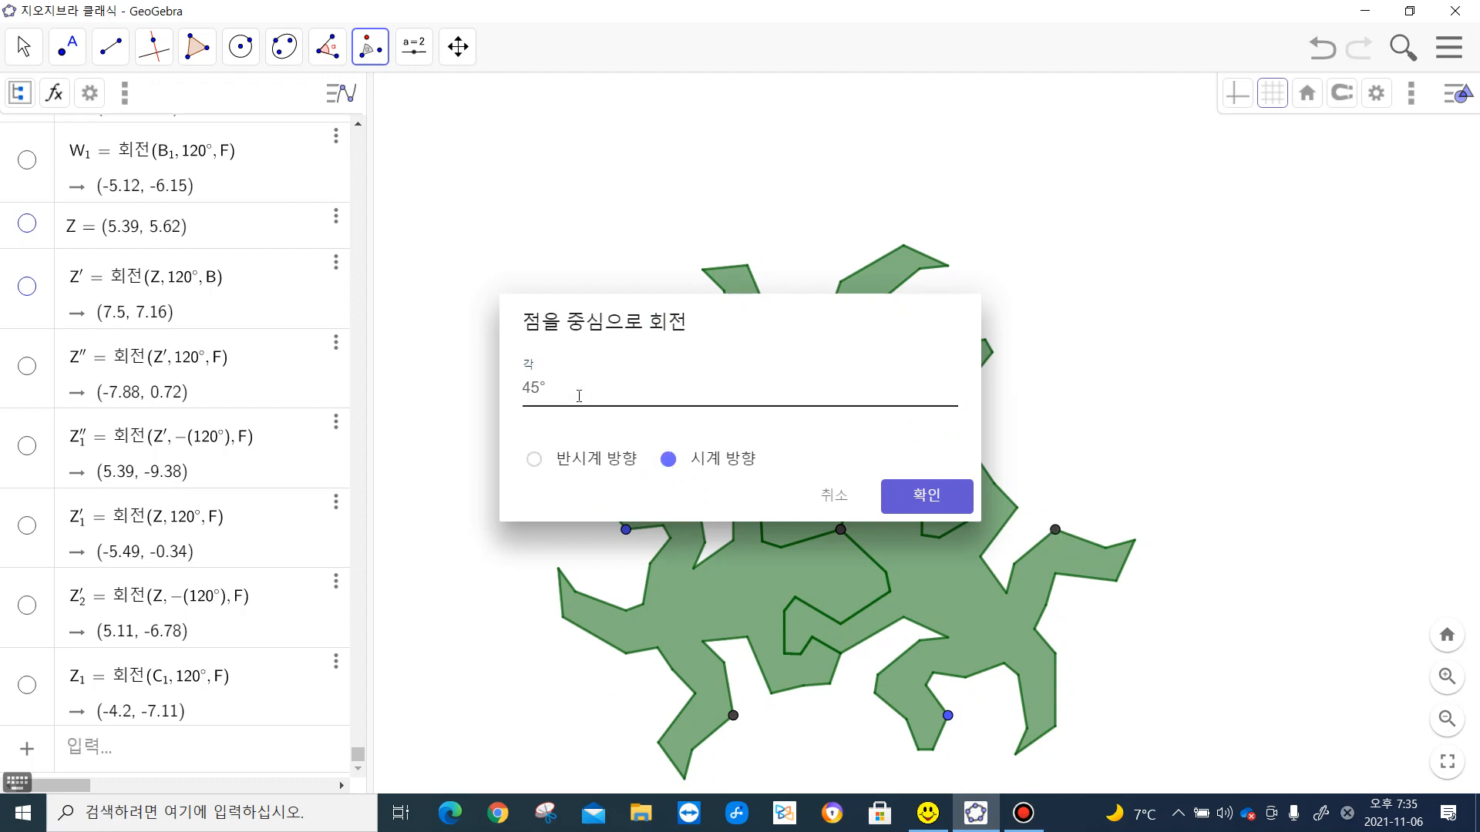
pyautogui.click(539, 396)
pyautogui.moveTo(540, 396); pyautogui.dragTo(519, 396)
pyautogui.write('1')
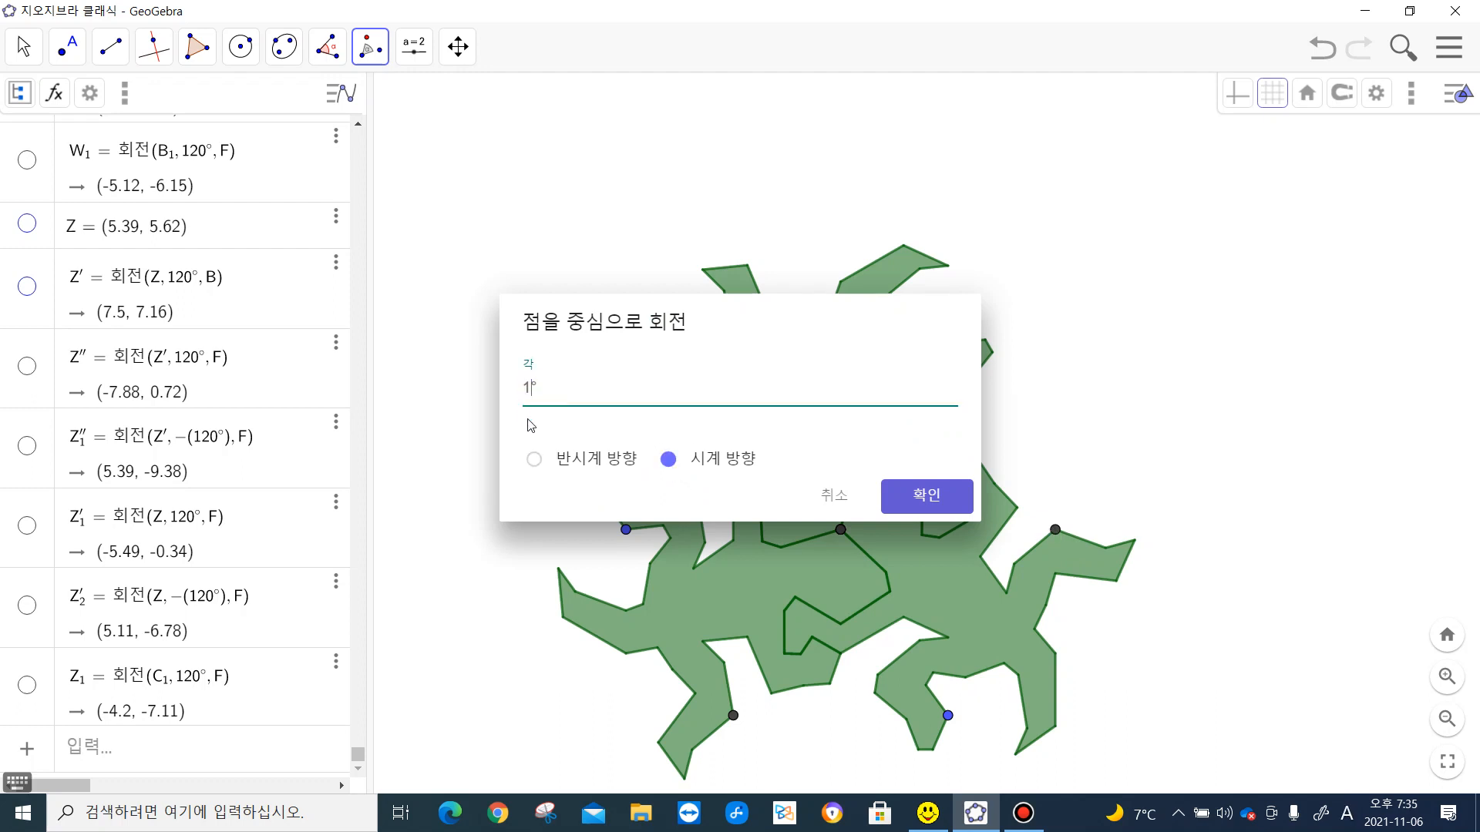
pyautogui.write('20')
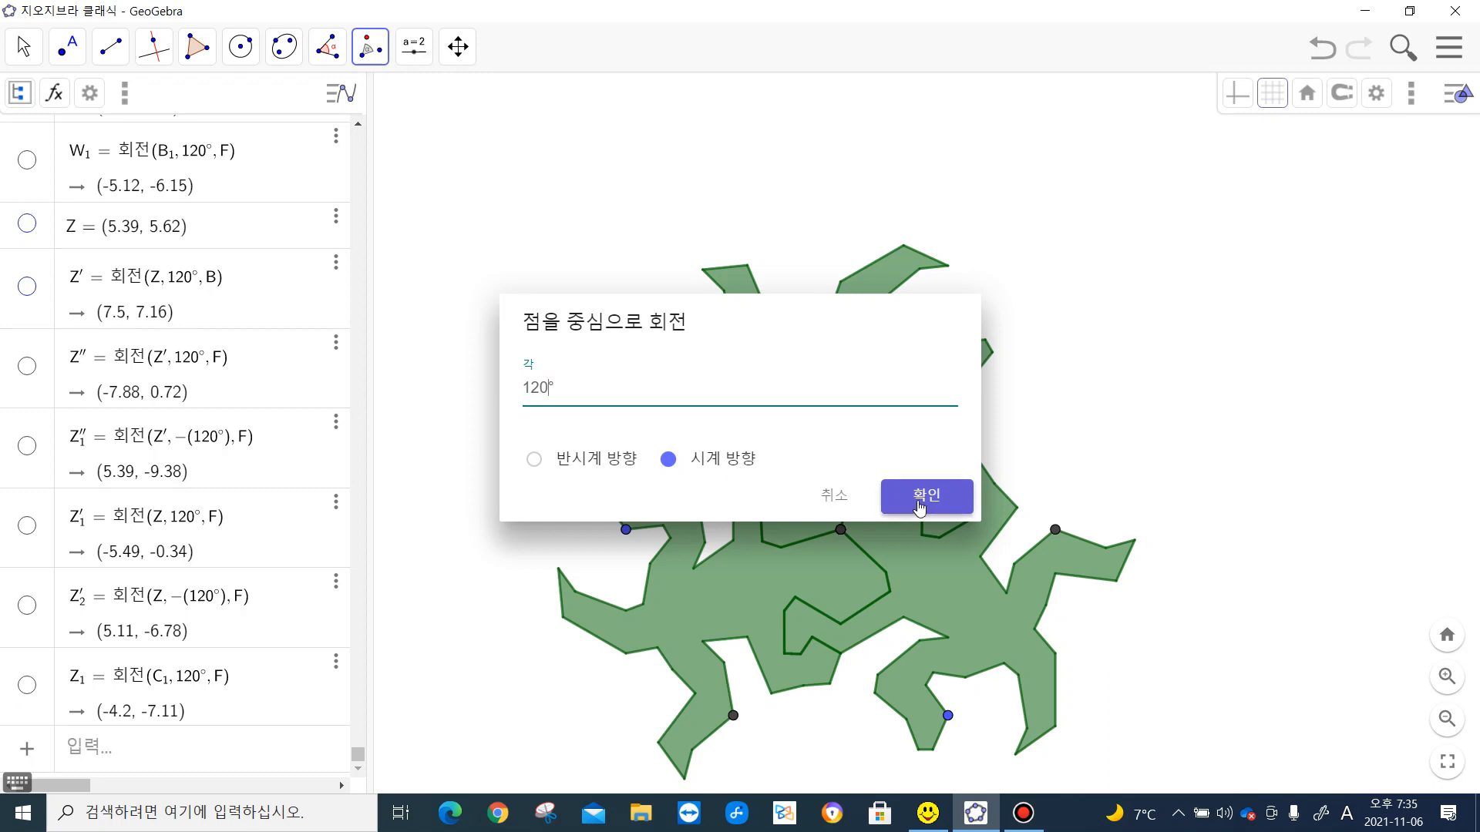
pyautogui.click(919, 503)
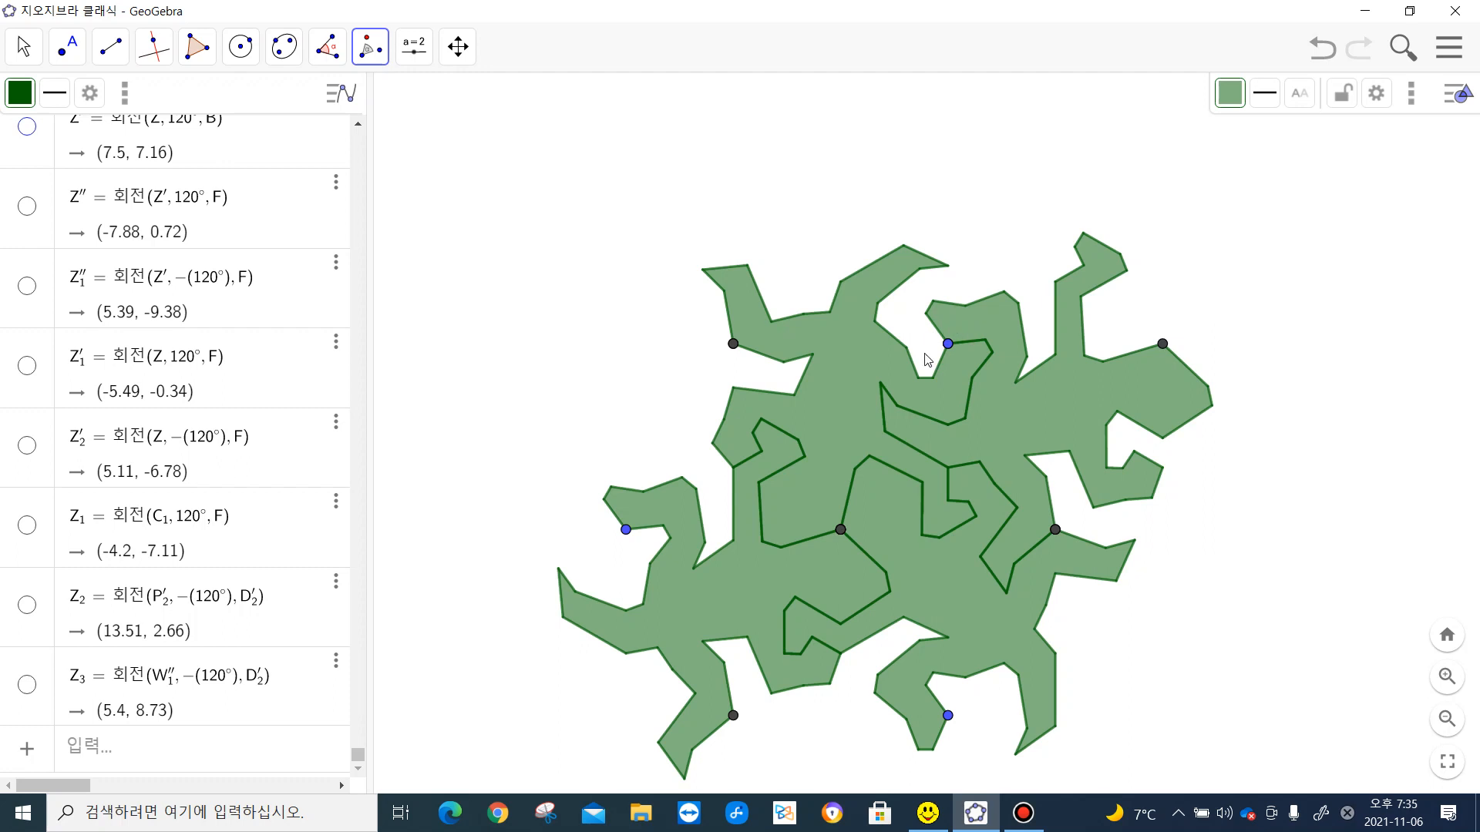
# - Rotate the right-hand lizard 120° counterclockwise about blue vertex B, which it shares with the original lizard
pyautogui.click(999, 331)
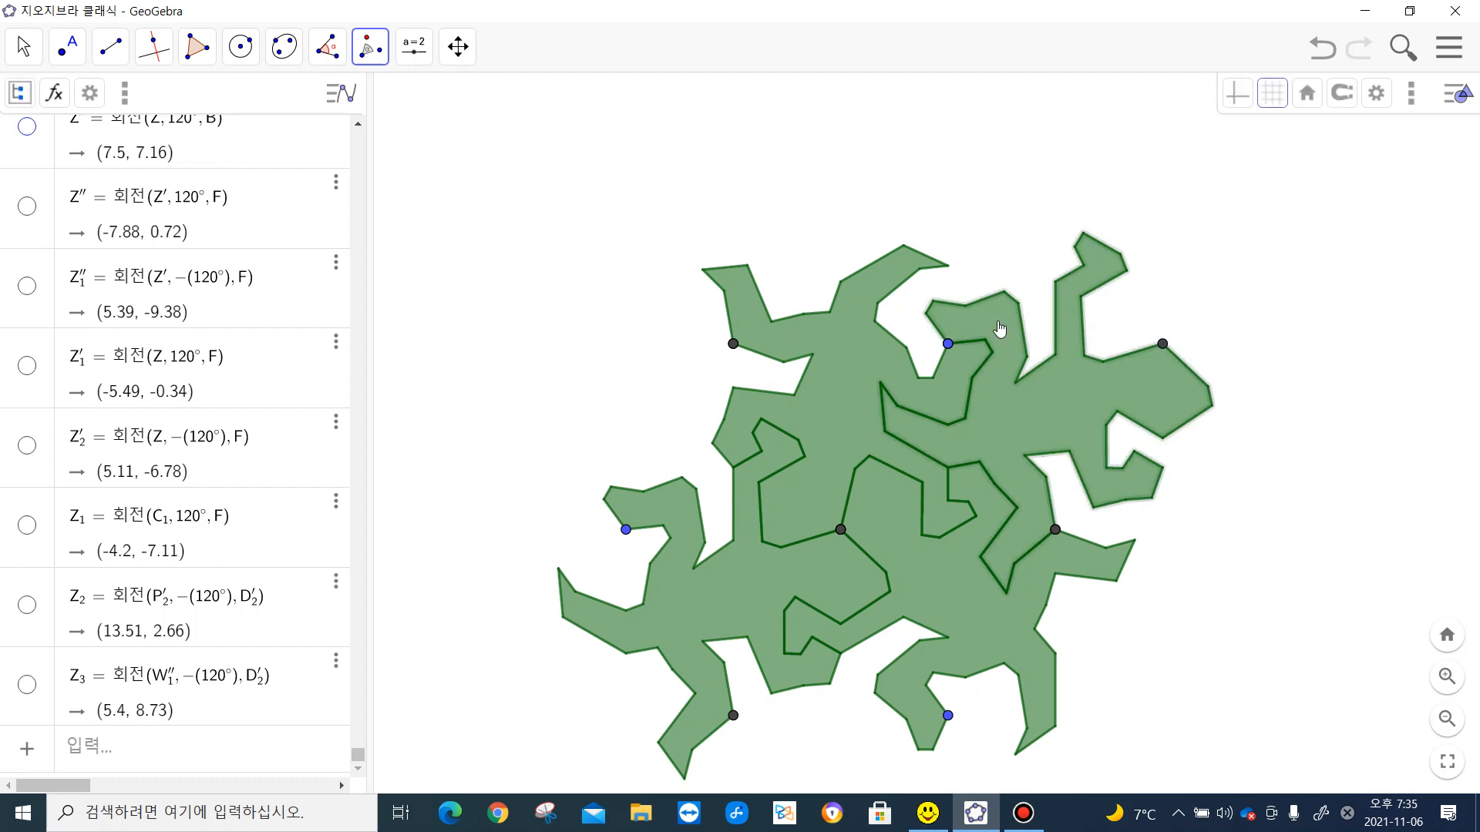
pyautogui.click(948, 345)
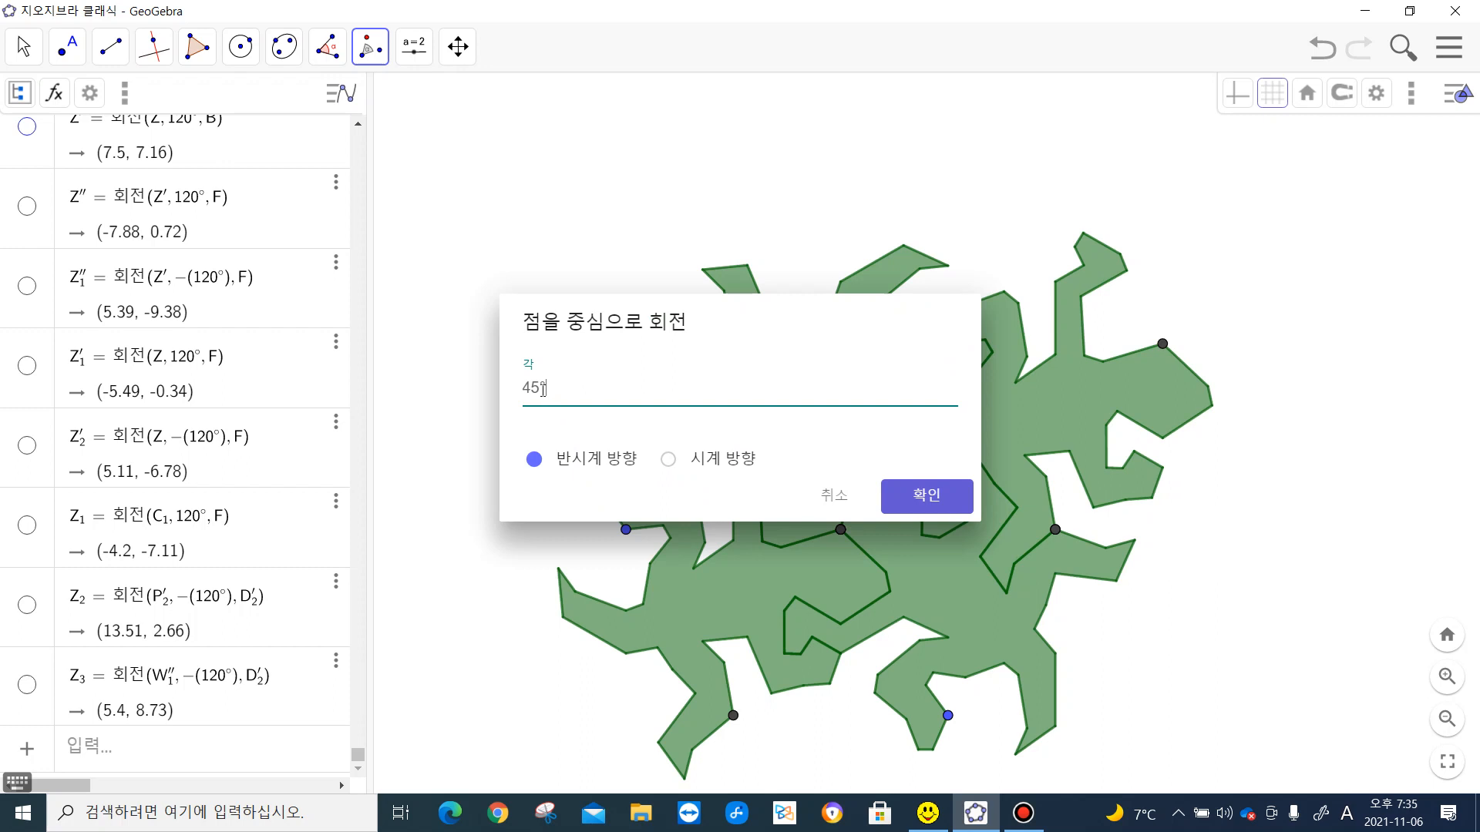
pyautogui.moveTo(543, 389); pyautogui.dragTo(526, 387)
pyautogui.write('120')
pyautogui.click(928, 500)
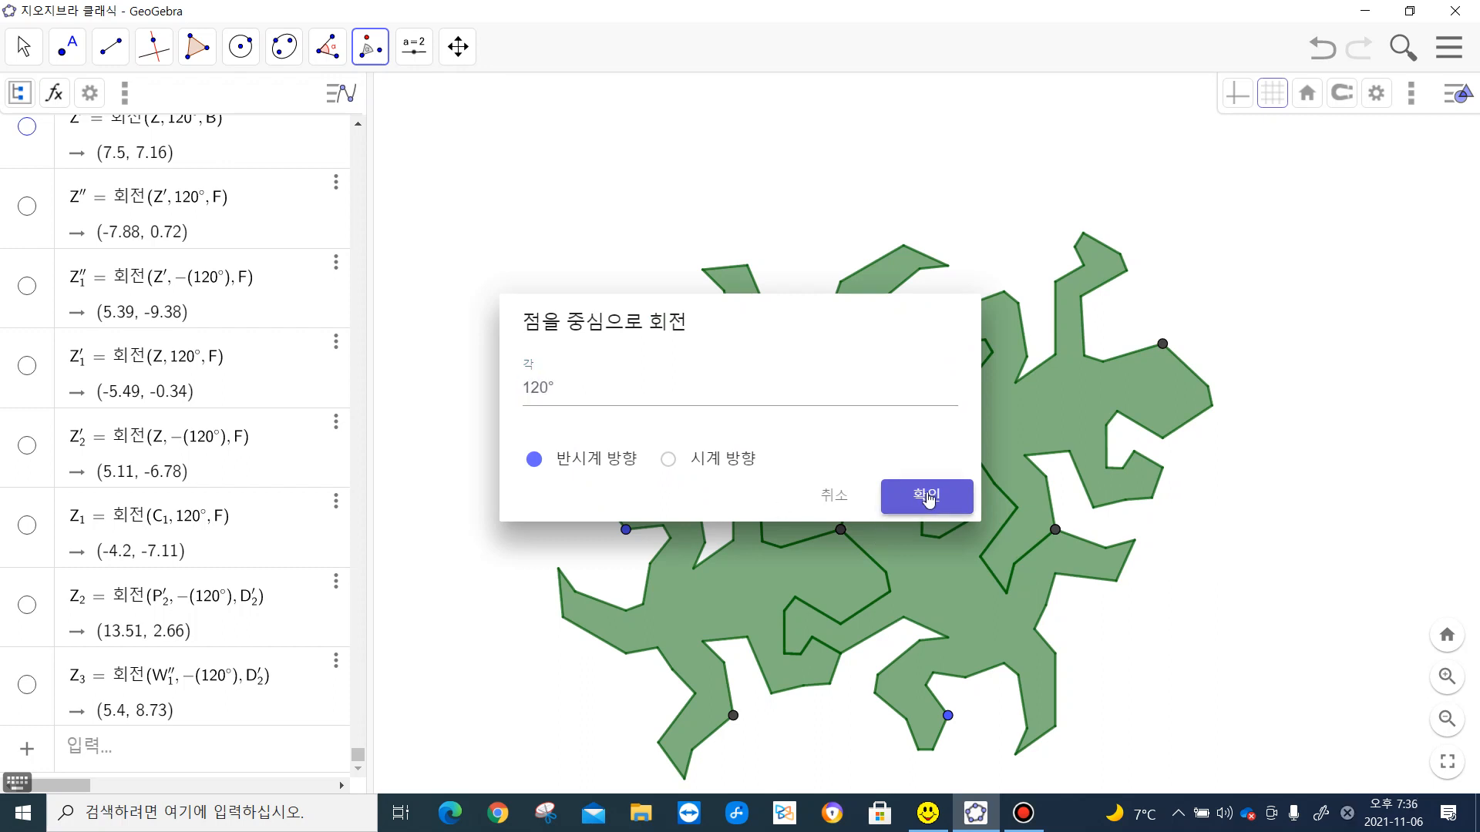
pyautogui.click(929, 499)
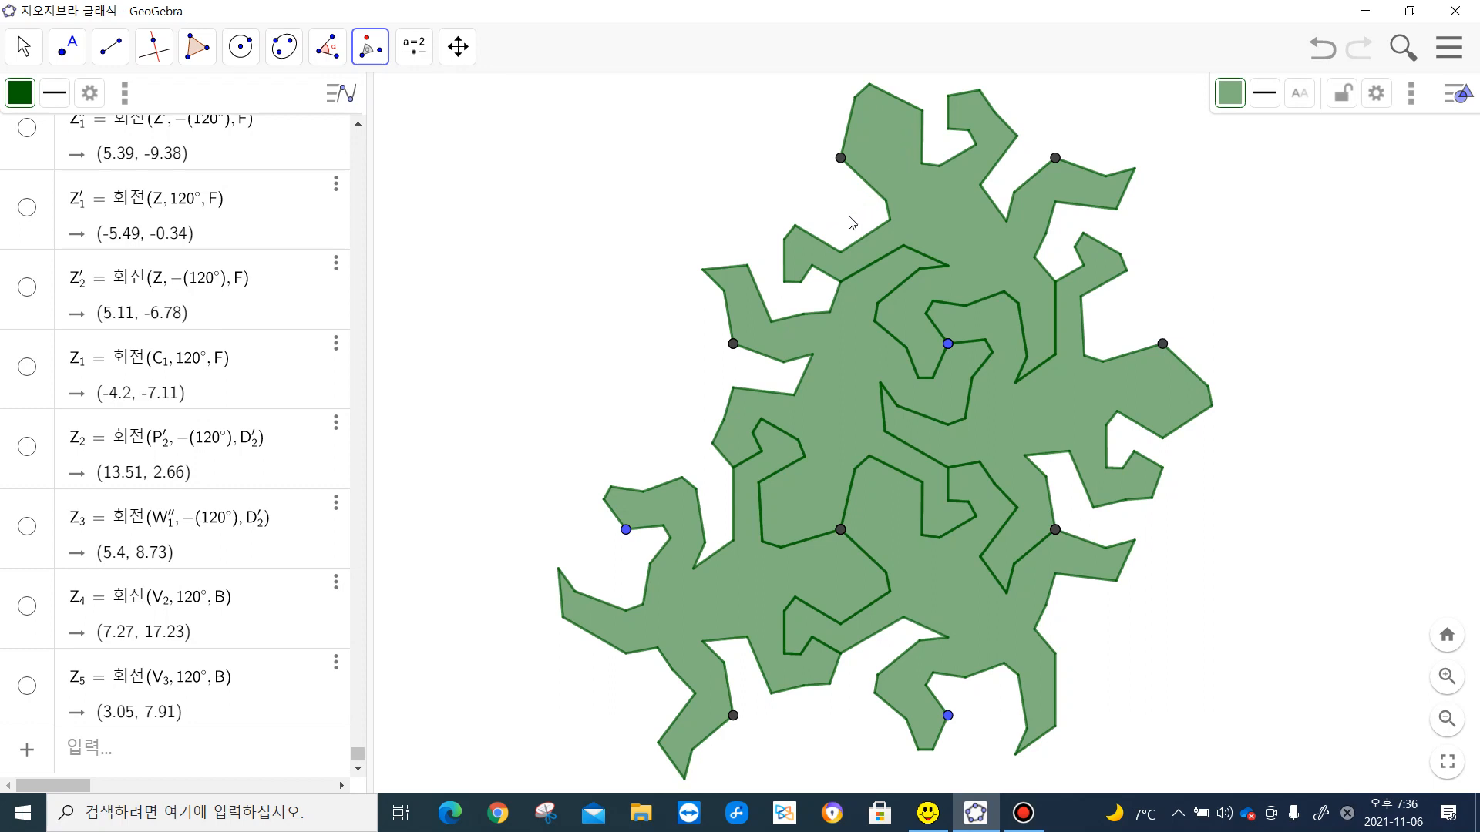
# - Rotate the top lizard 120° clockwise about the dark vertex on the left side of its head
pyautogui.click(903, 139)
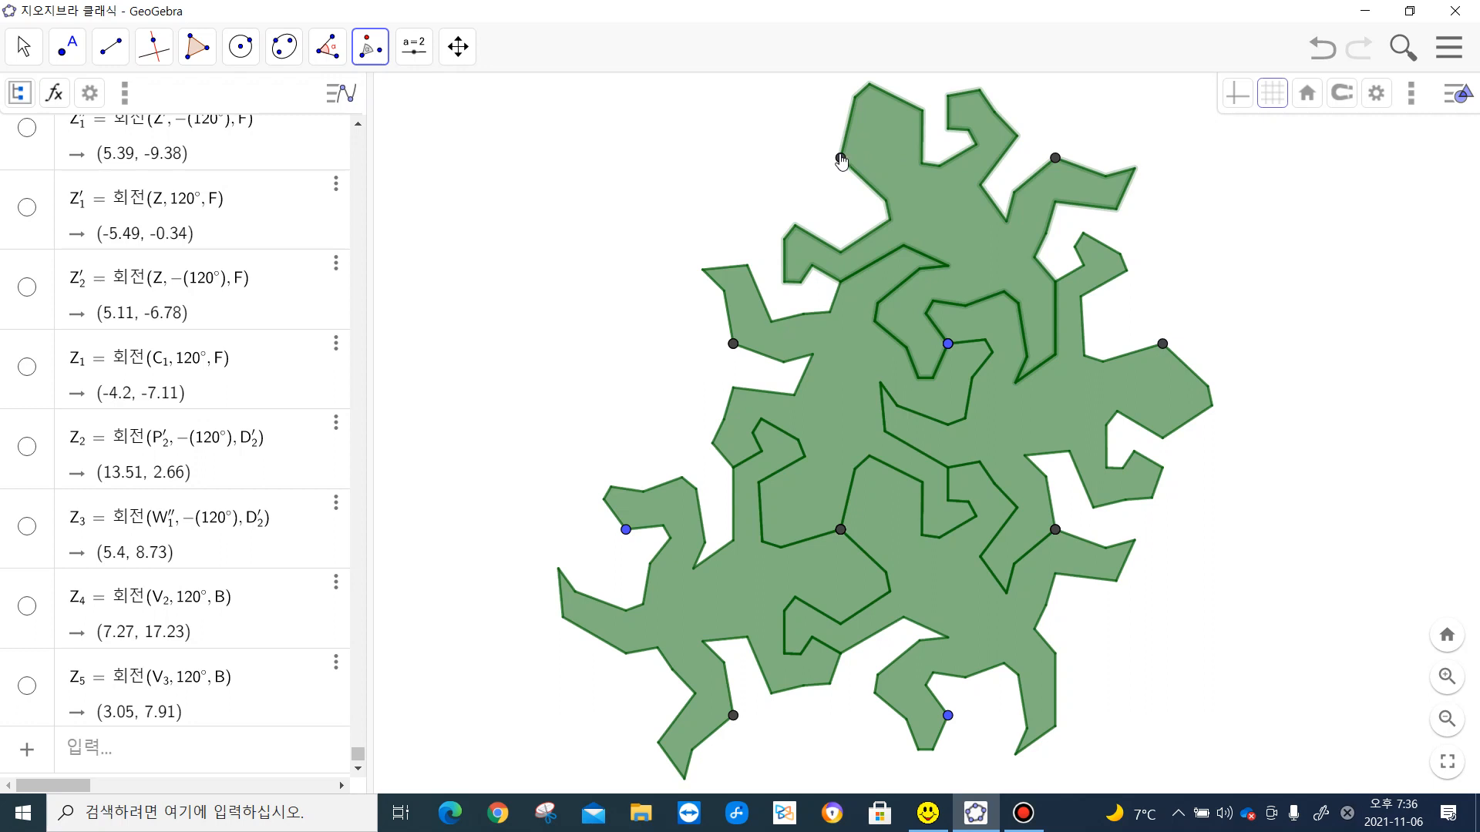
pyautogui.click(840, 160)
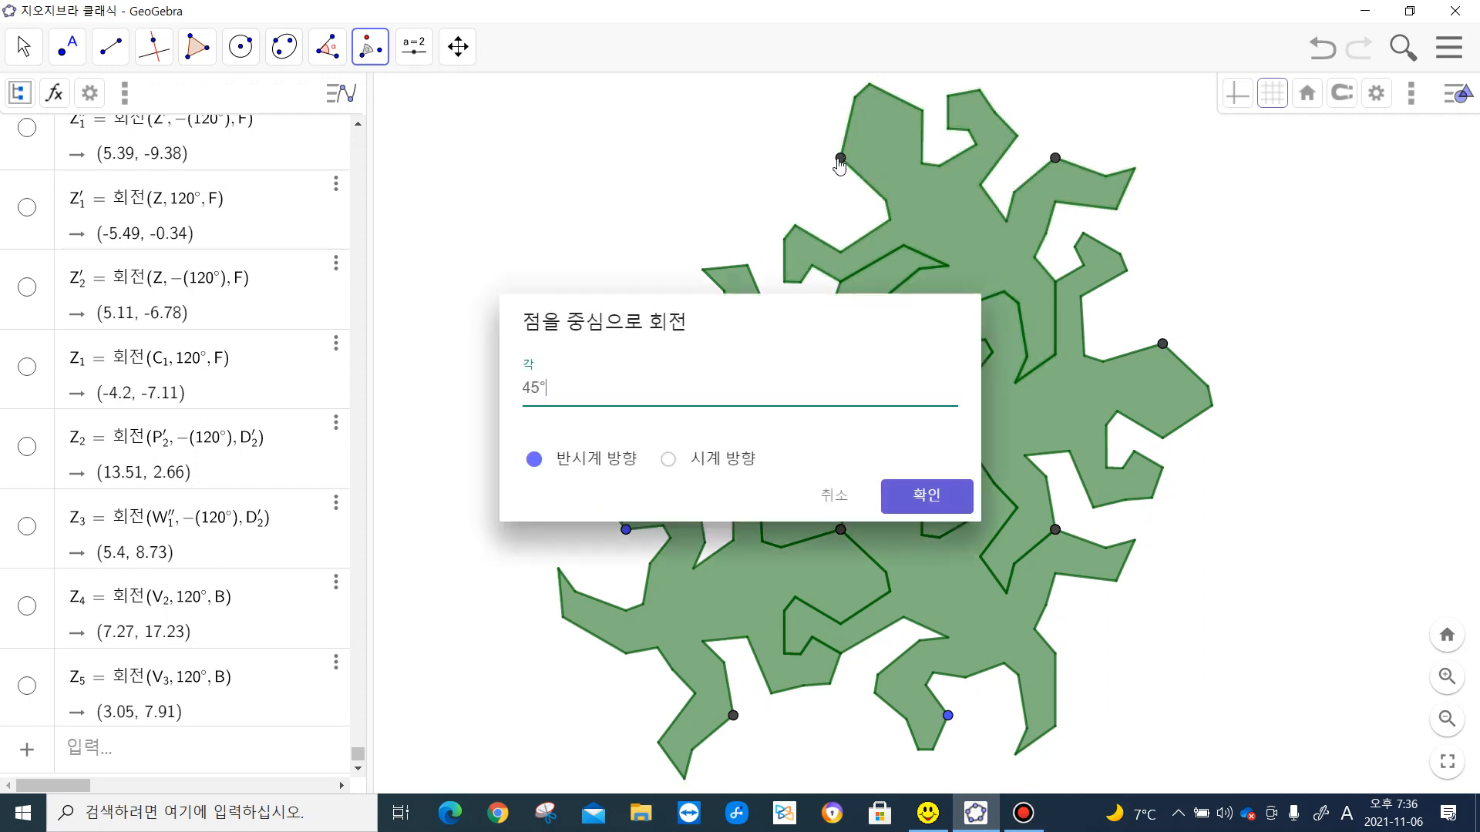
pyautogui.click(669, 460)
pyautogui.click(538, 385)
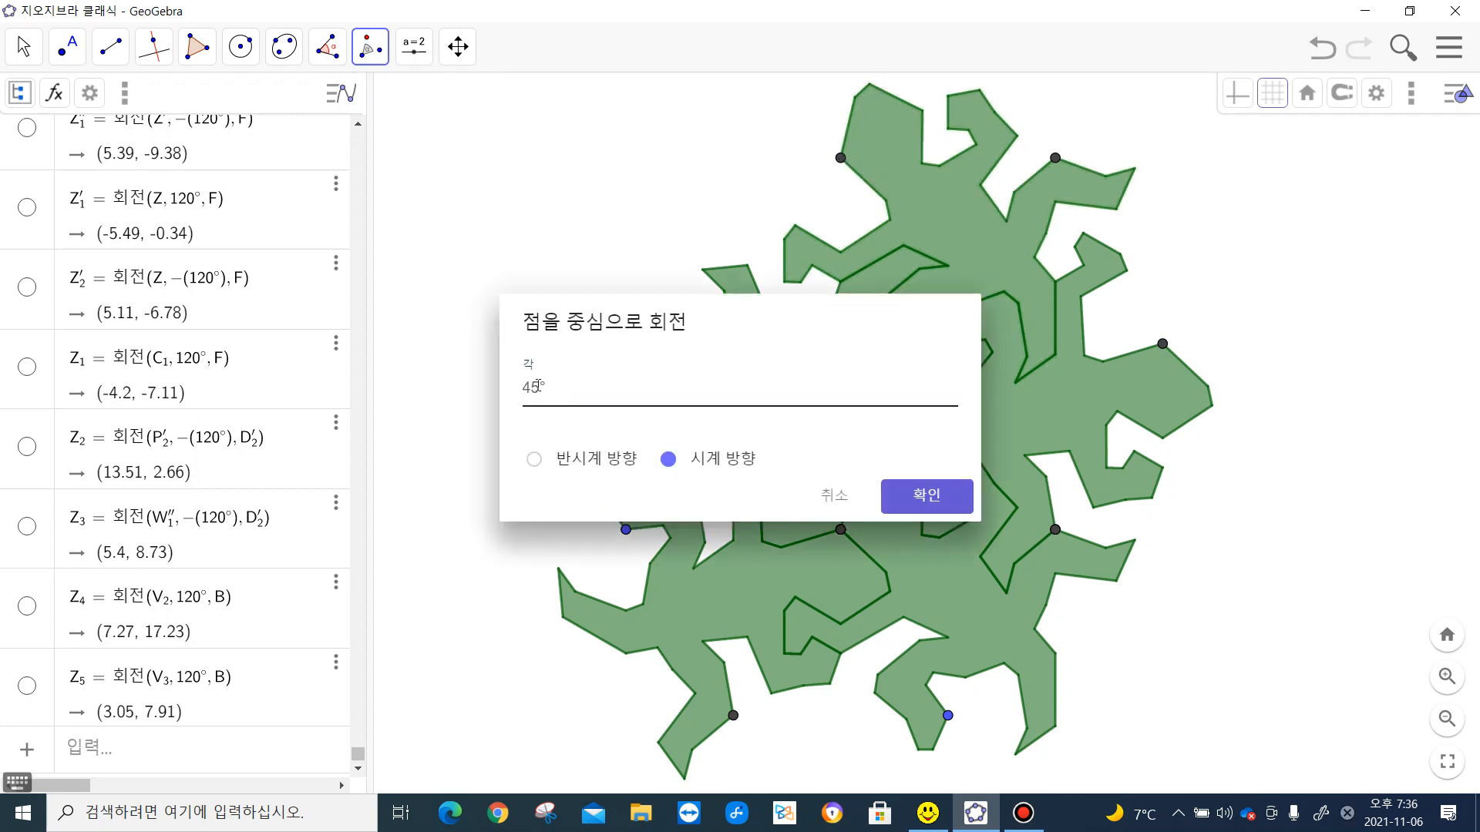
pyautogui.moveTo(538, 385); pyautogui.dragTo(514, 395)
pyautogui.write('120')
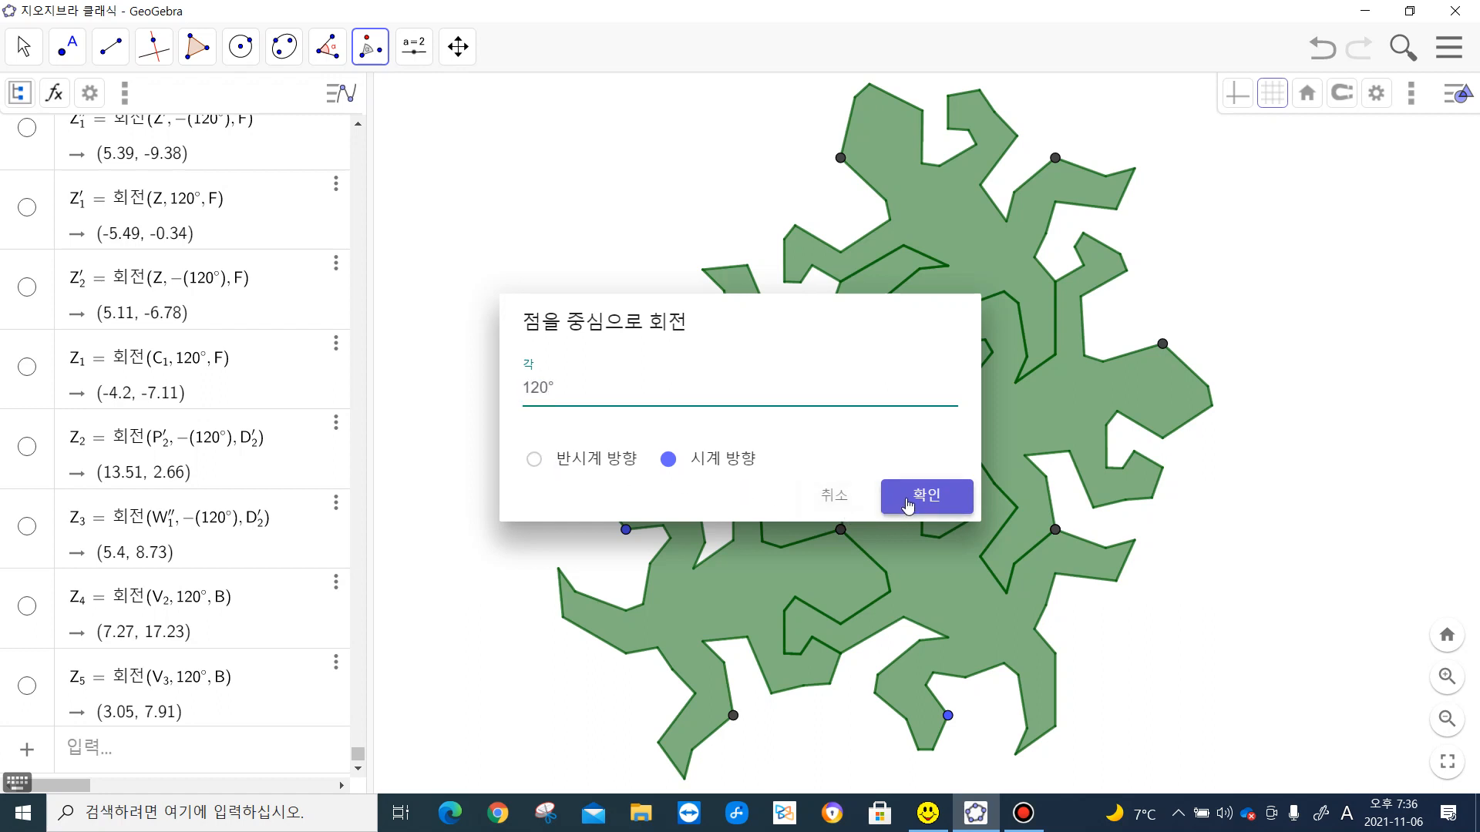
pyautogui.click(907, 501)
pyautogui.click(907, 503)
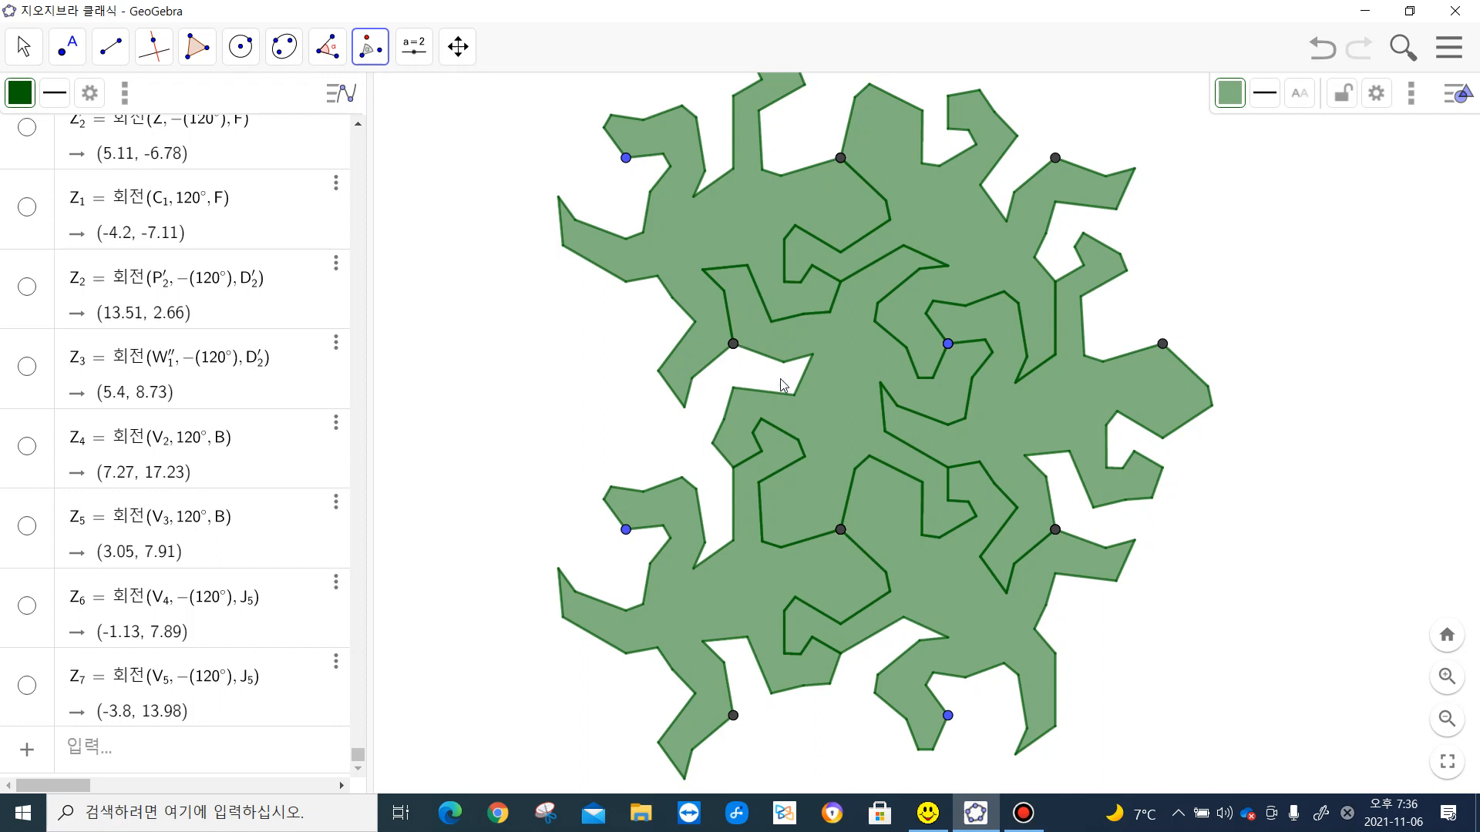
# - Rotate the upper-left lizard 120° counterclockwise about dark vertex D, which it shares with the original lizard
pyautogui.click(713, 232)
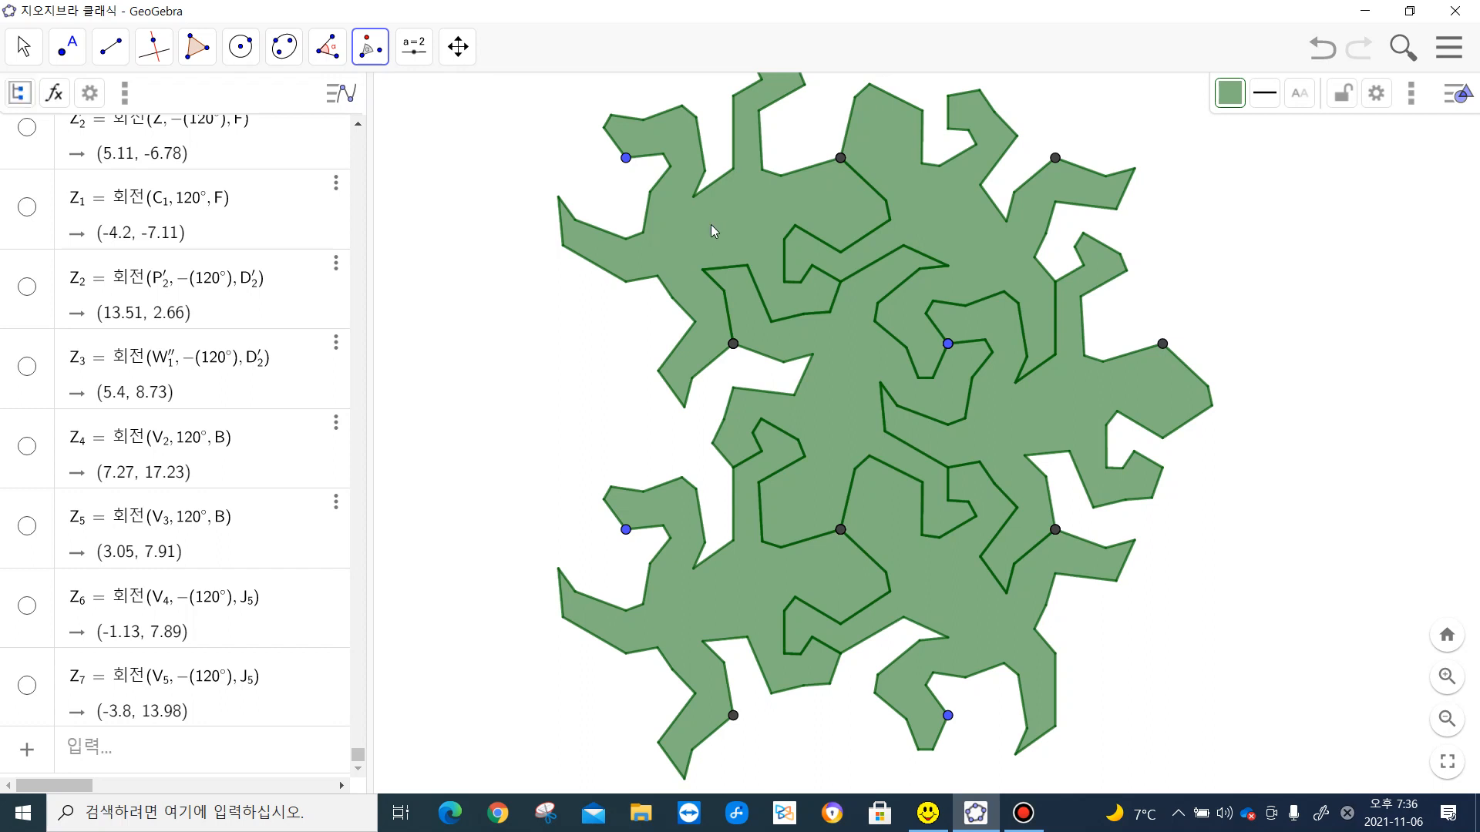
pyautogui.click(733, 344)
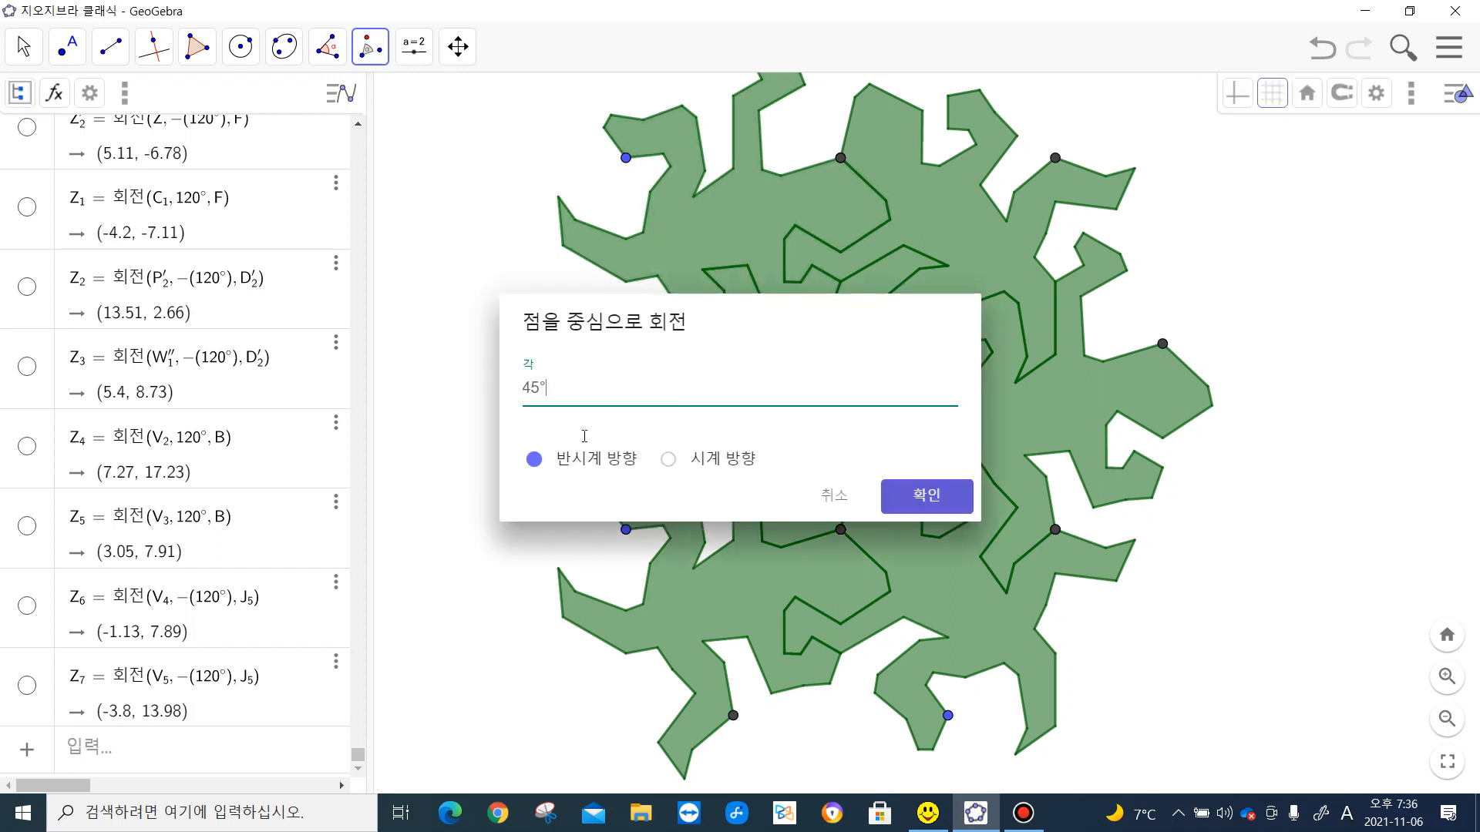
pyautogui.moveTo(538, 391); pyautogui.dragTo(507, 394)
pyautogui.write('120')
pyautogui.click(900, 504)
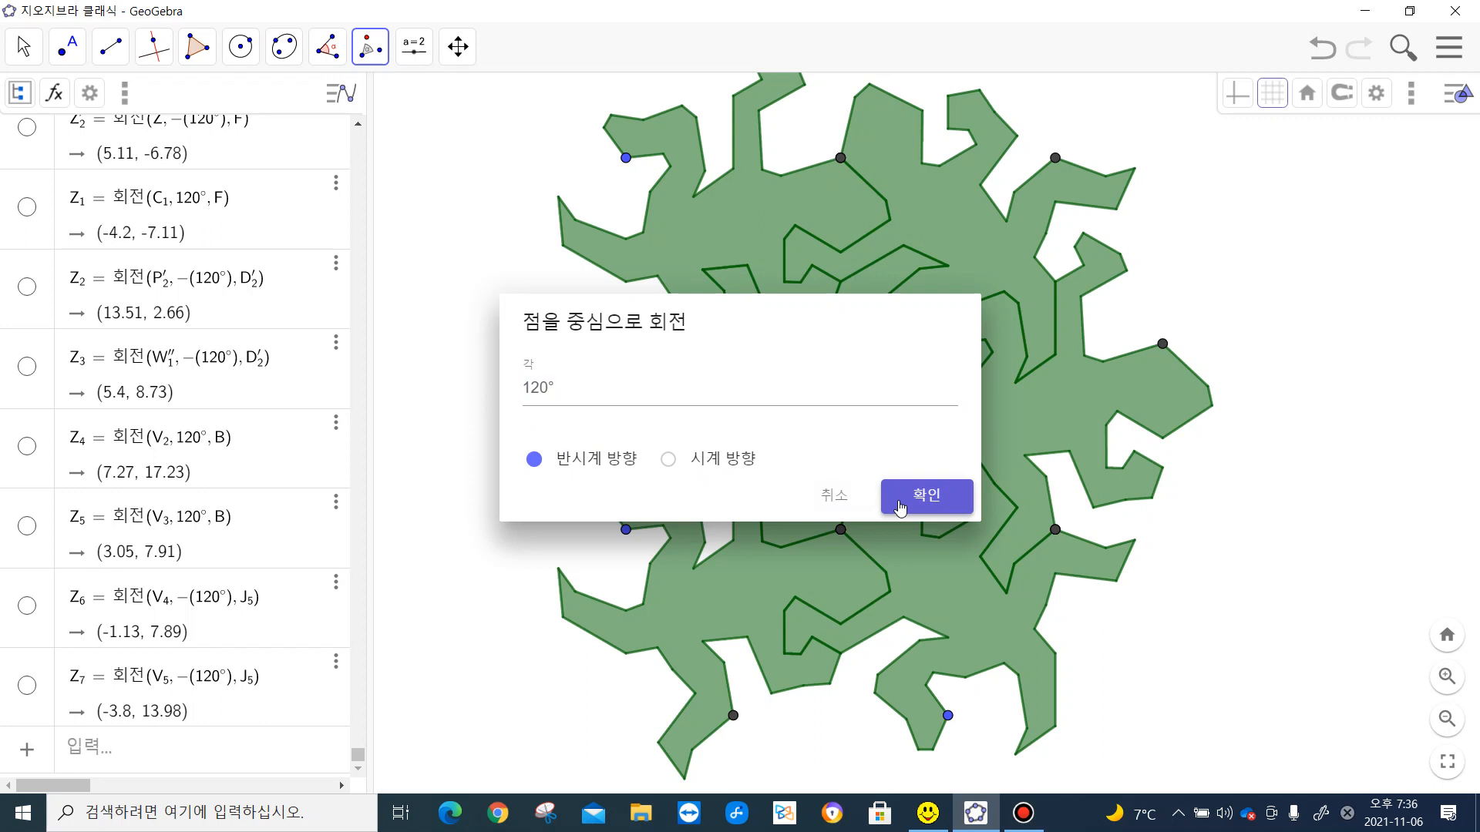
pyautogui.click(900, 507)
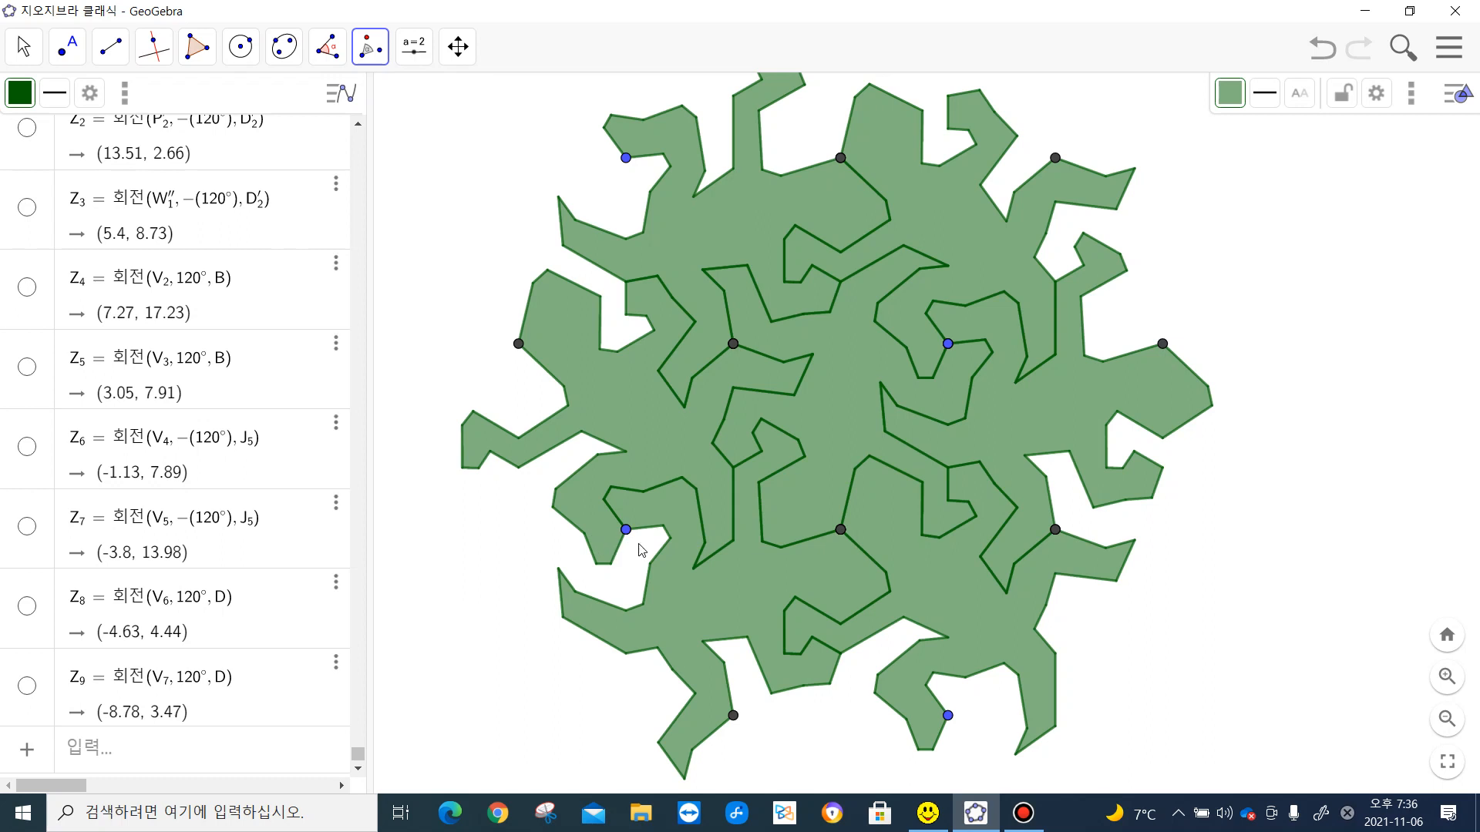
# - Rotate the left-hand lizard 120° counterclockwise about the blue vertex it shares with the lower-left lizard
pyautogui.click(589, 497)
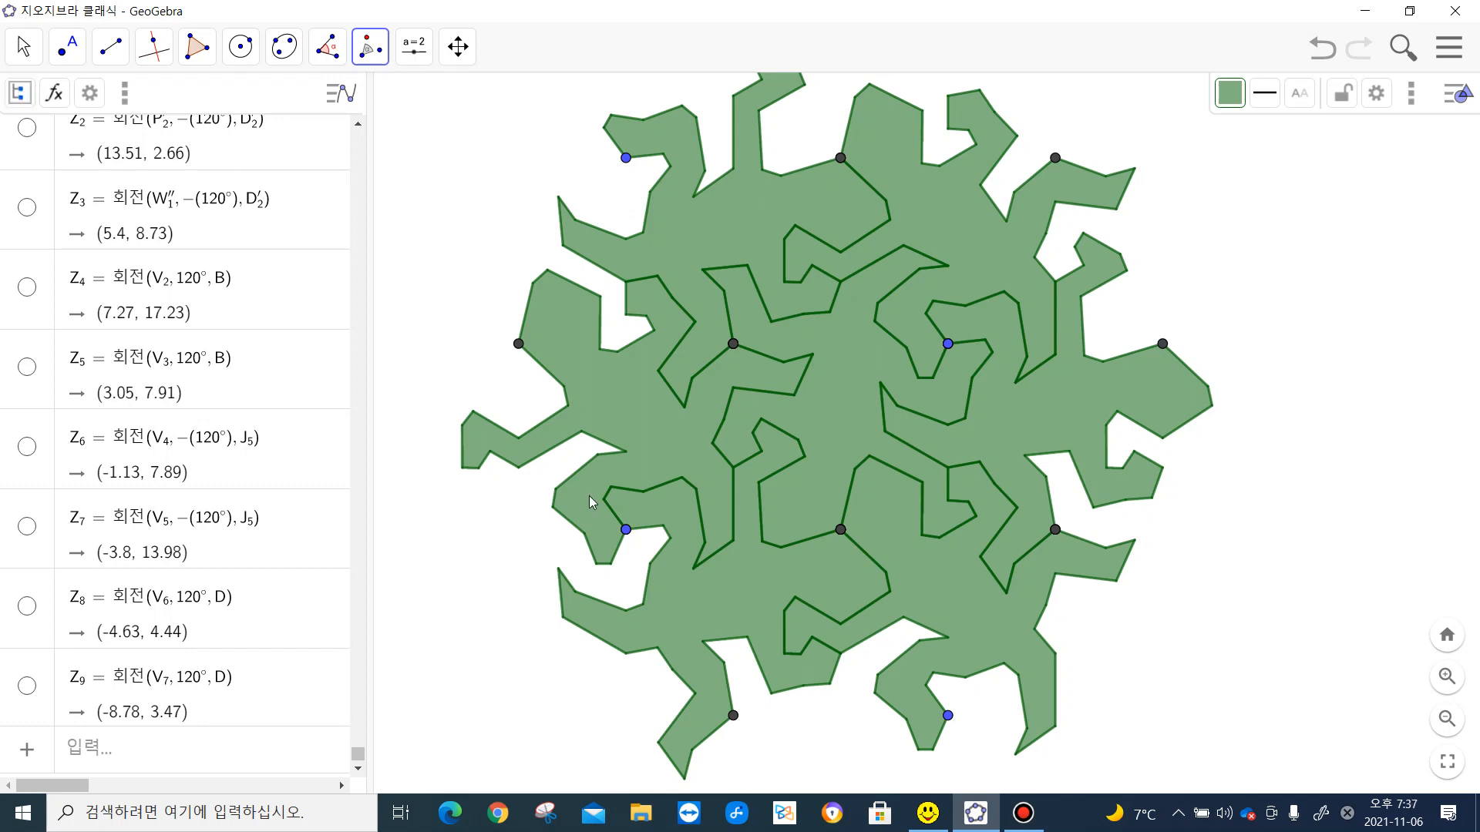
pyautogui.click(589, 497)
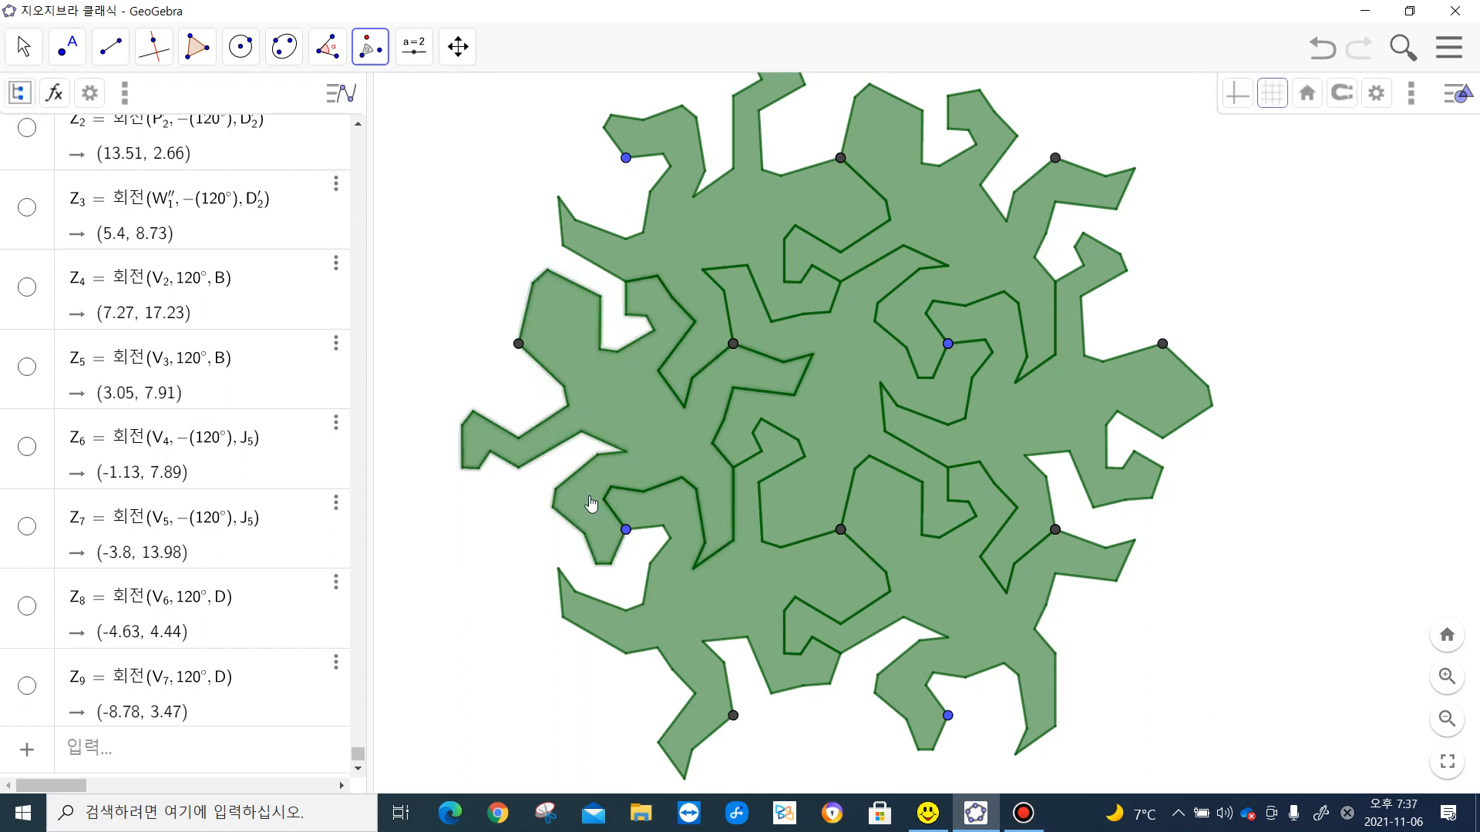
pyautogui.click(625, 530)
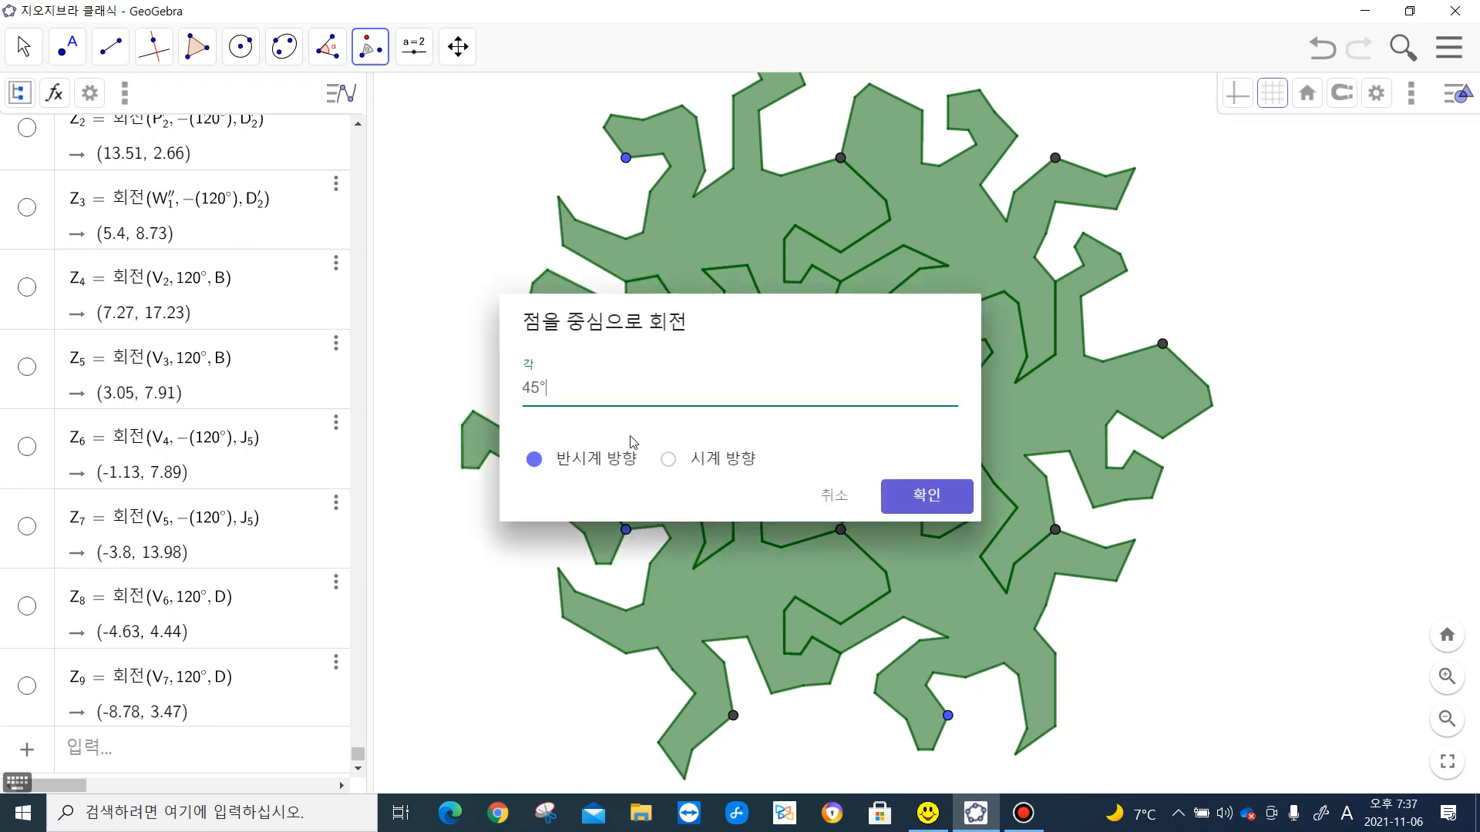
pyautogui.moveTo(541, 384); pyautogui.dragTo(494, 382)
pyautogui.write('120')
pyautogui.click(919, 503)
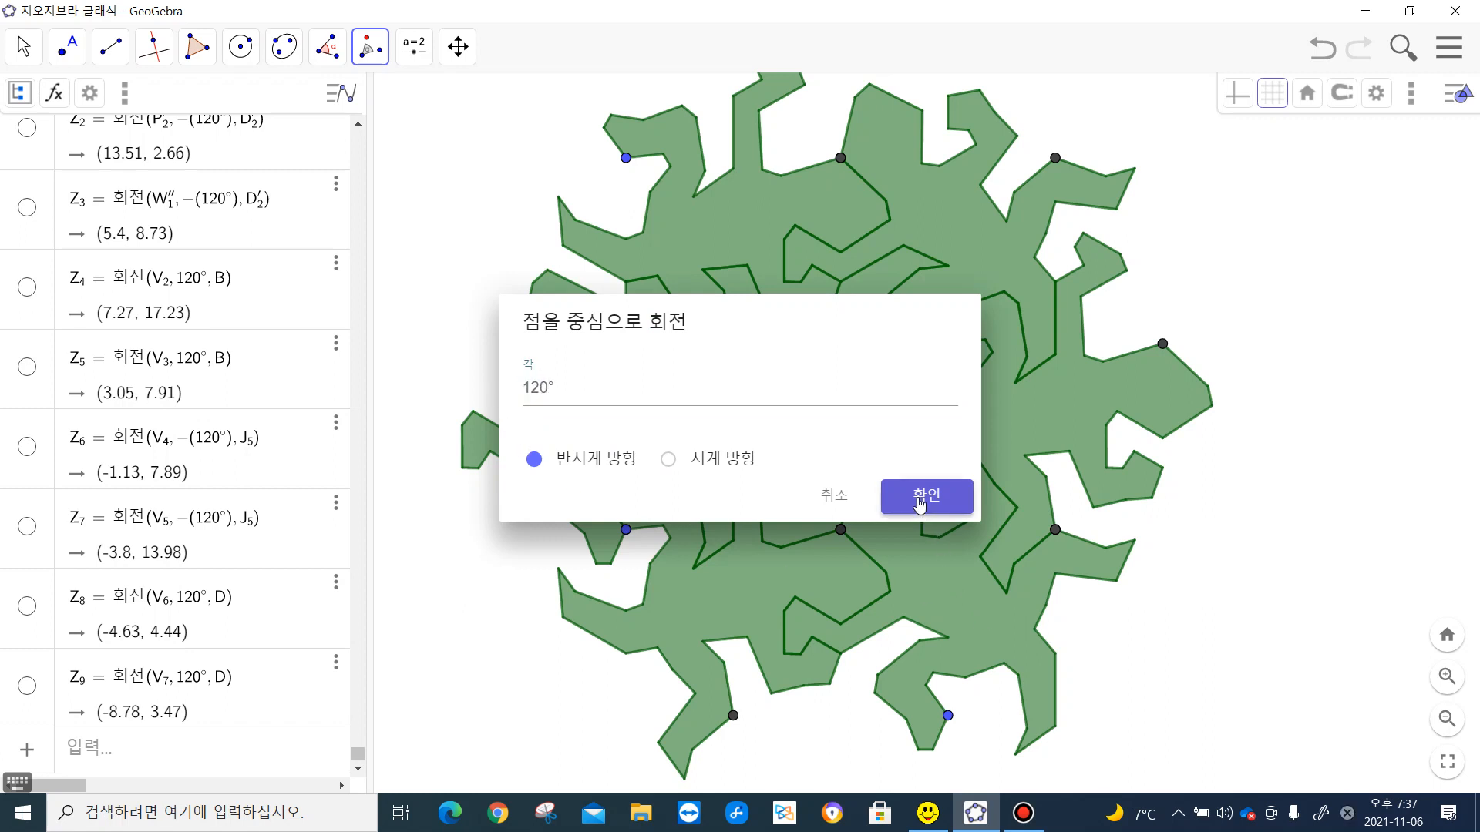
pyautogui.click(918, 501)
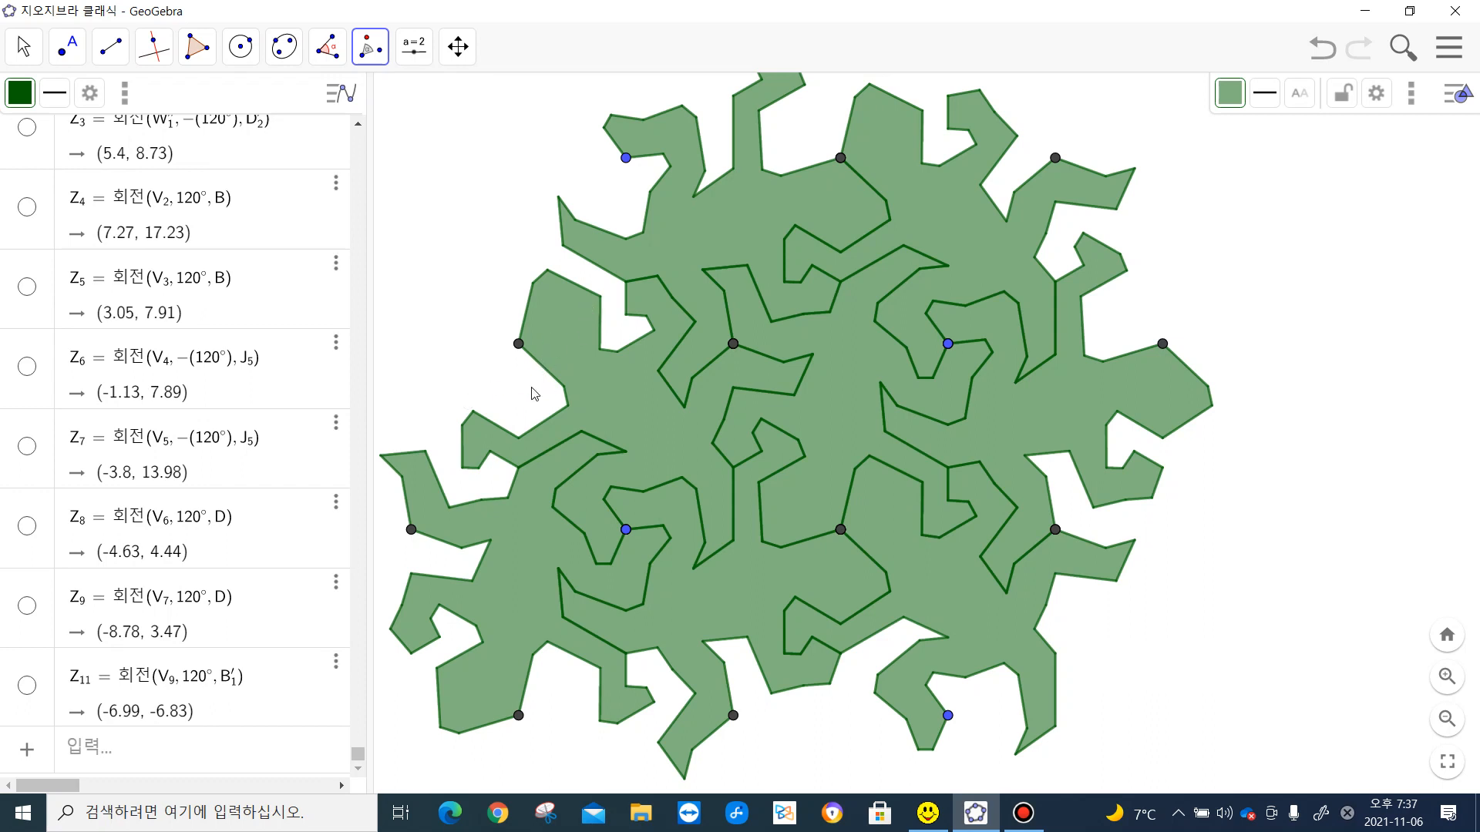
# - Rotate the left-hand lizard between the upper-left and lower-left ones 120° clockwise about the dark vertex beside its head
pyautogui.click(579, 322)
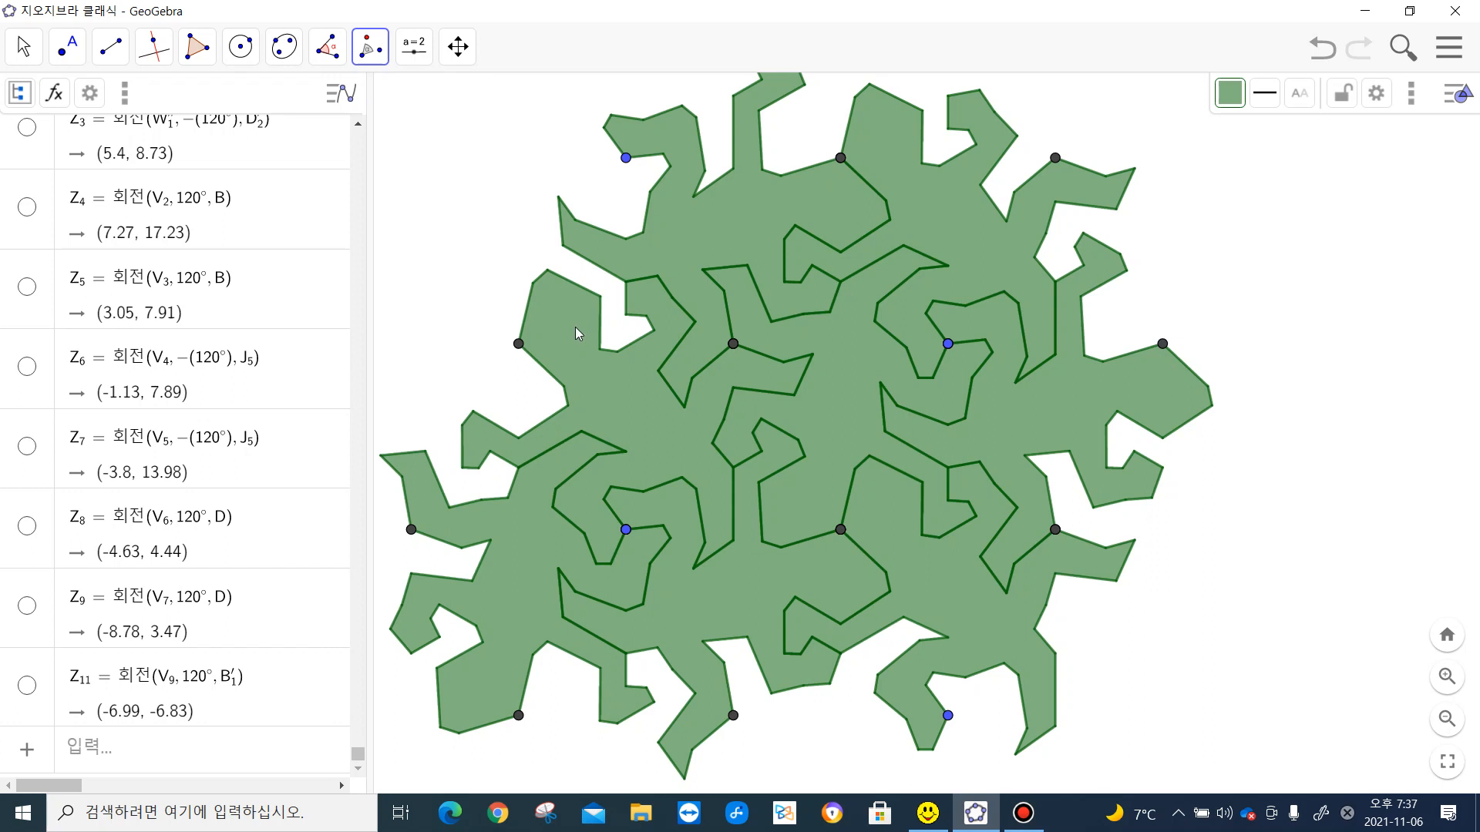
pyautogui.click(575, 328)
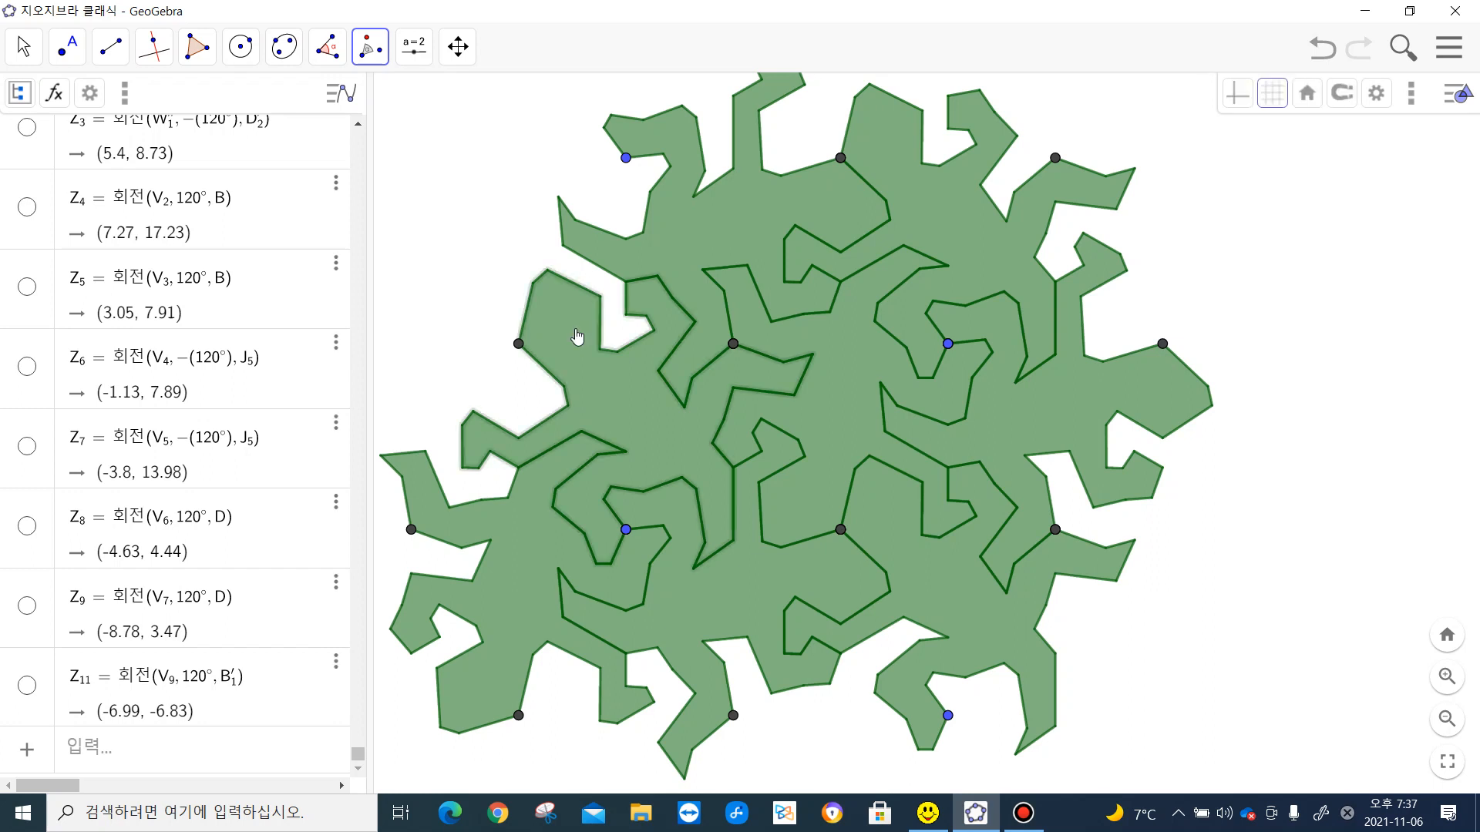
pyautogui.click(518, 345)
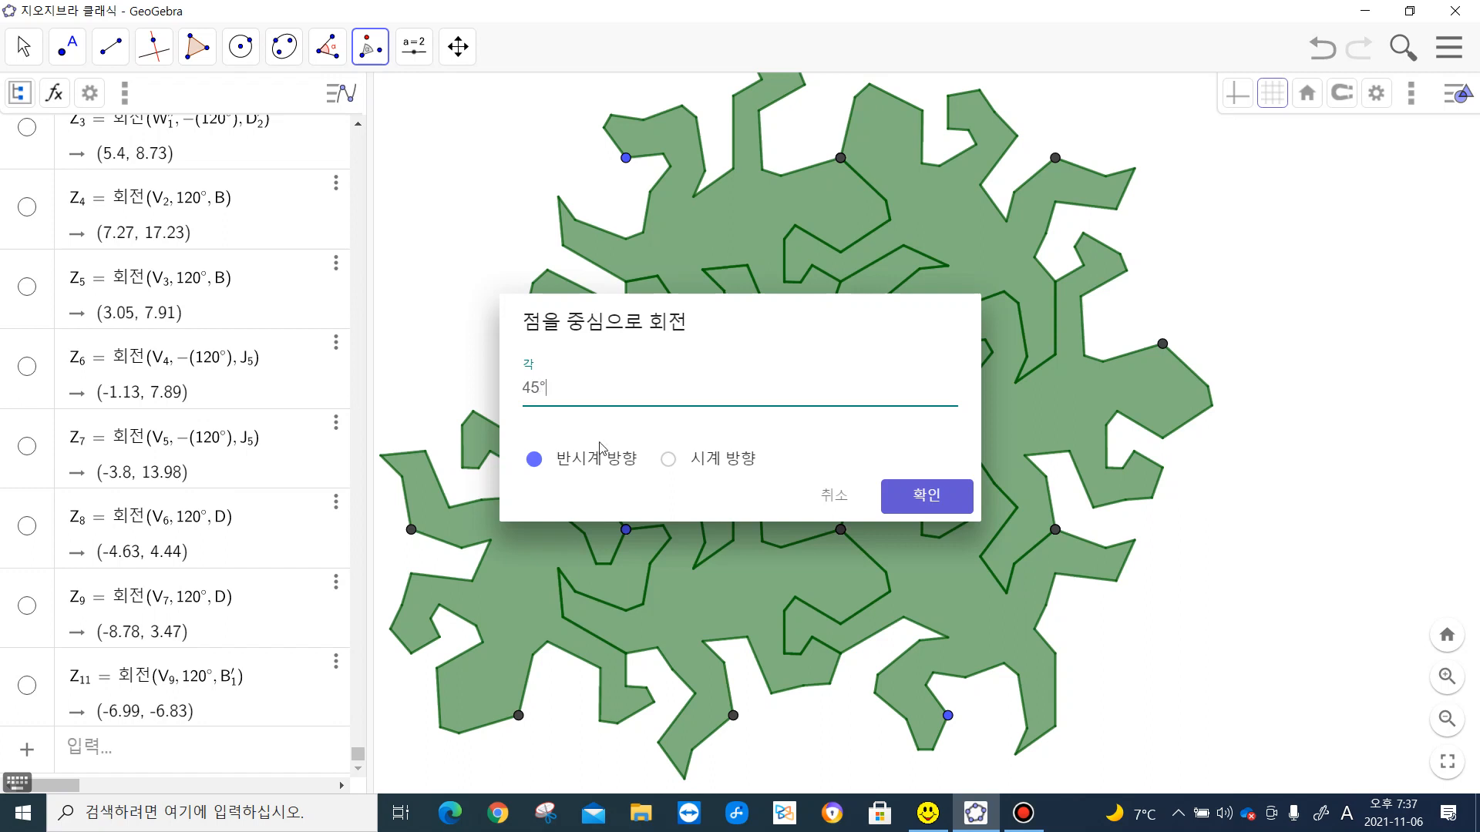
pyautogui.click(666, 465)
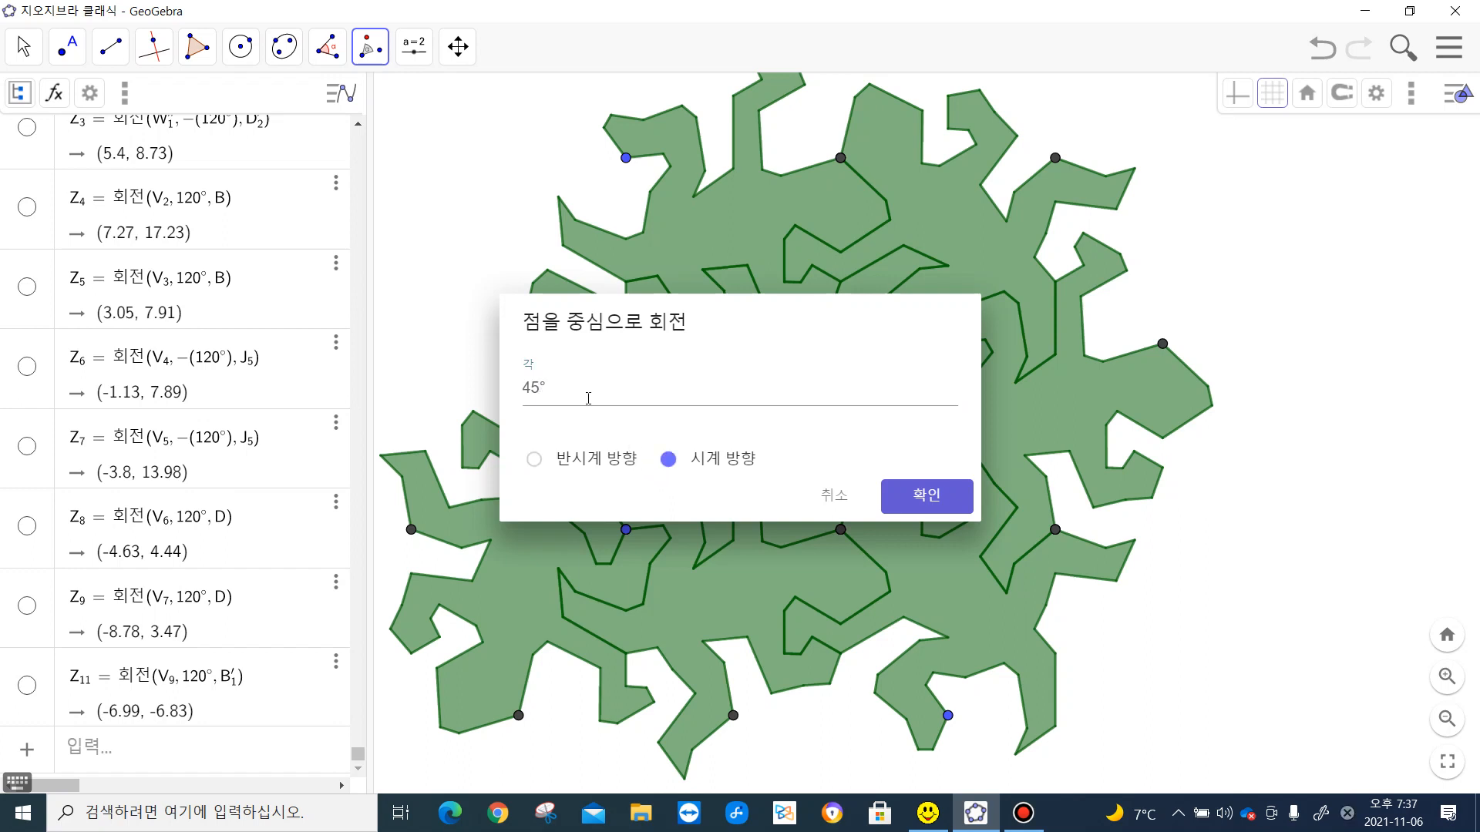
pyautogui.click(542, 387)
pyautogui.moveTo(541, 388); pyautogui.dragTo(502, 389)
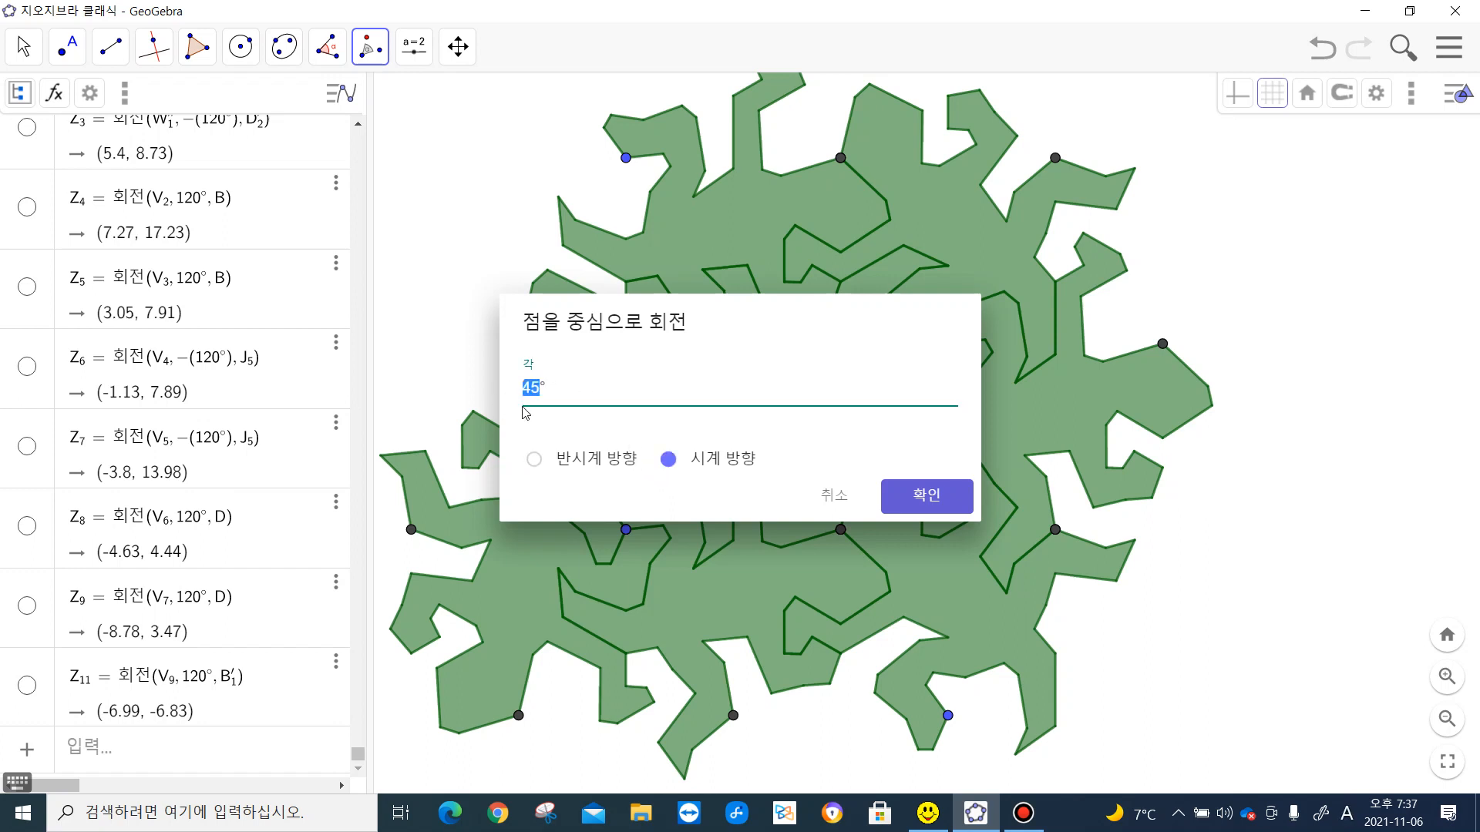
pyautogui.write('120')
pyautogui.click(942, 501)
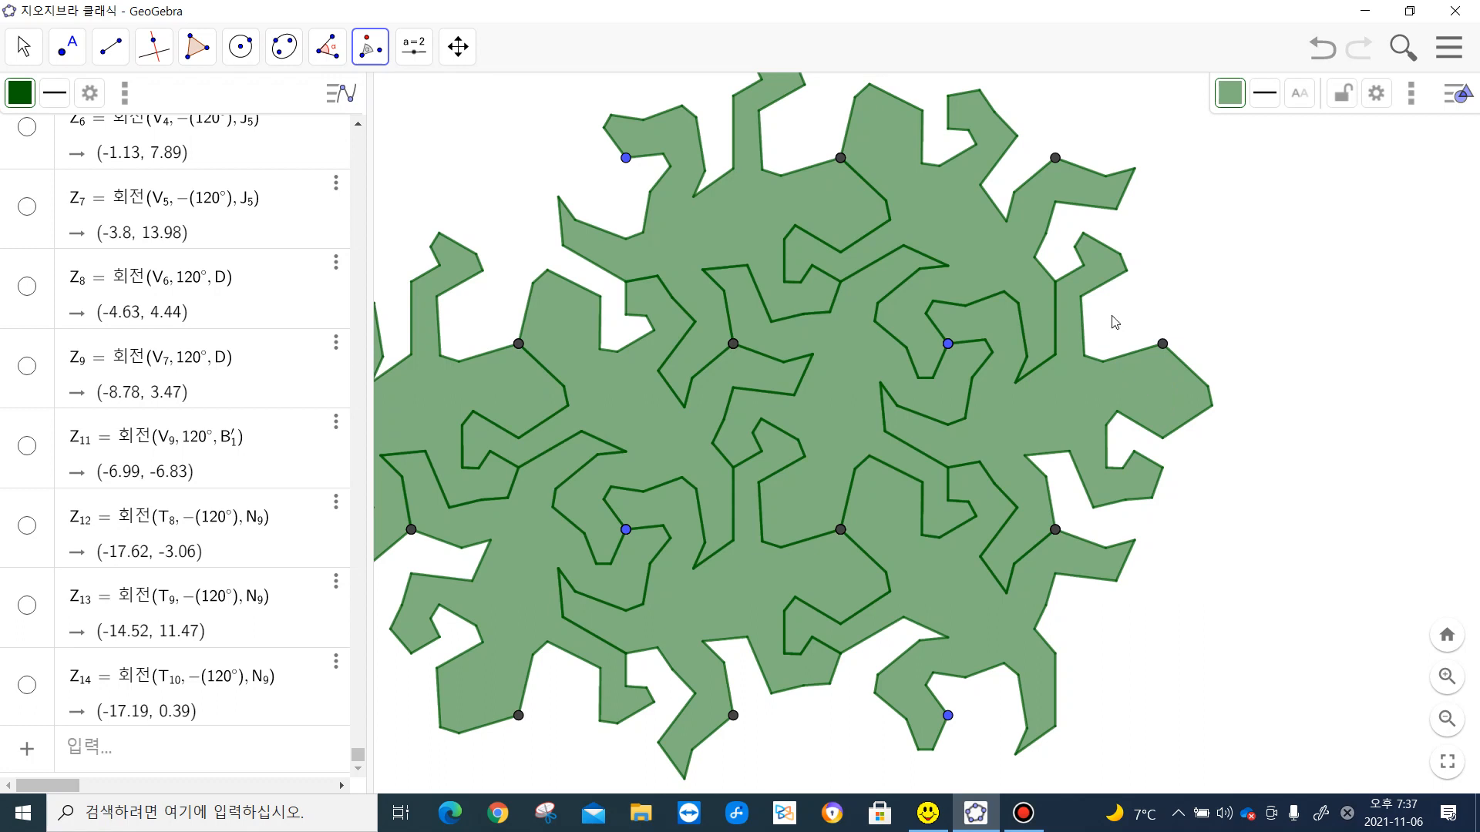
# - Rotate the rightmost lizard 120° clockwise about the dark vertex on its upper-right edge
pyautogui.click(1147, 388)
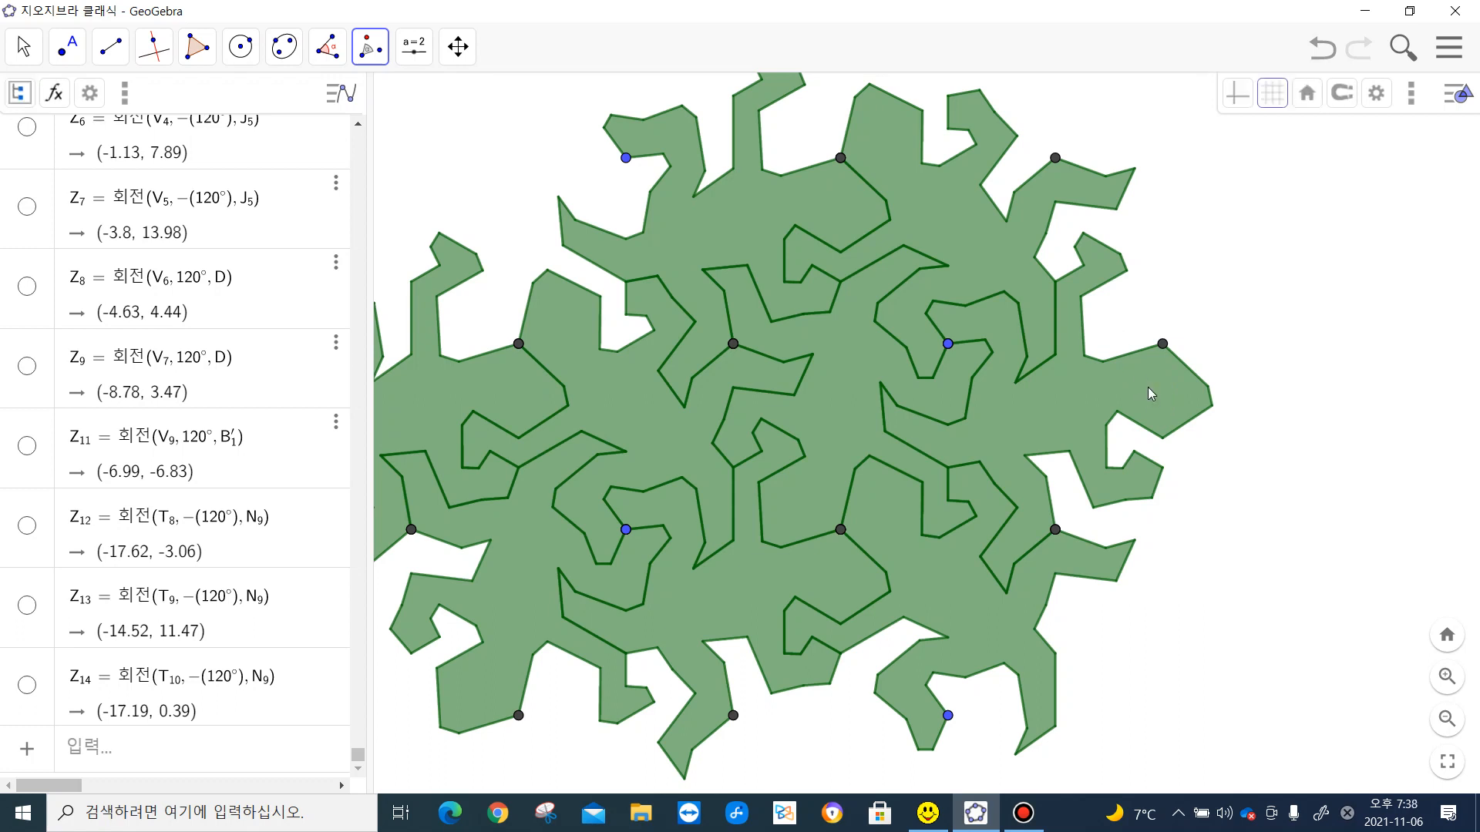
pyautogui.click(1162, 345)
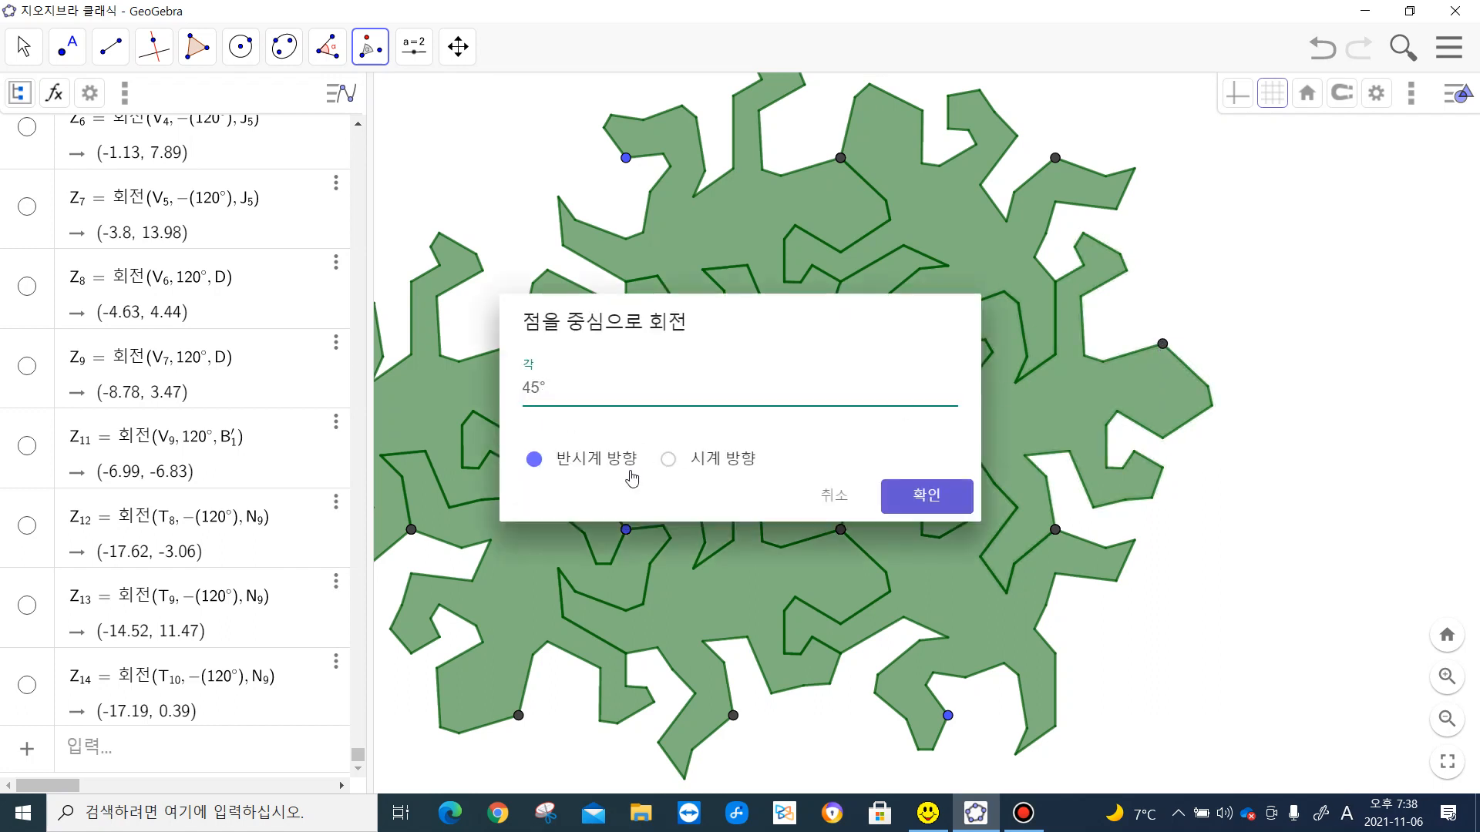
pyautogui.click(668, 460)
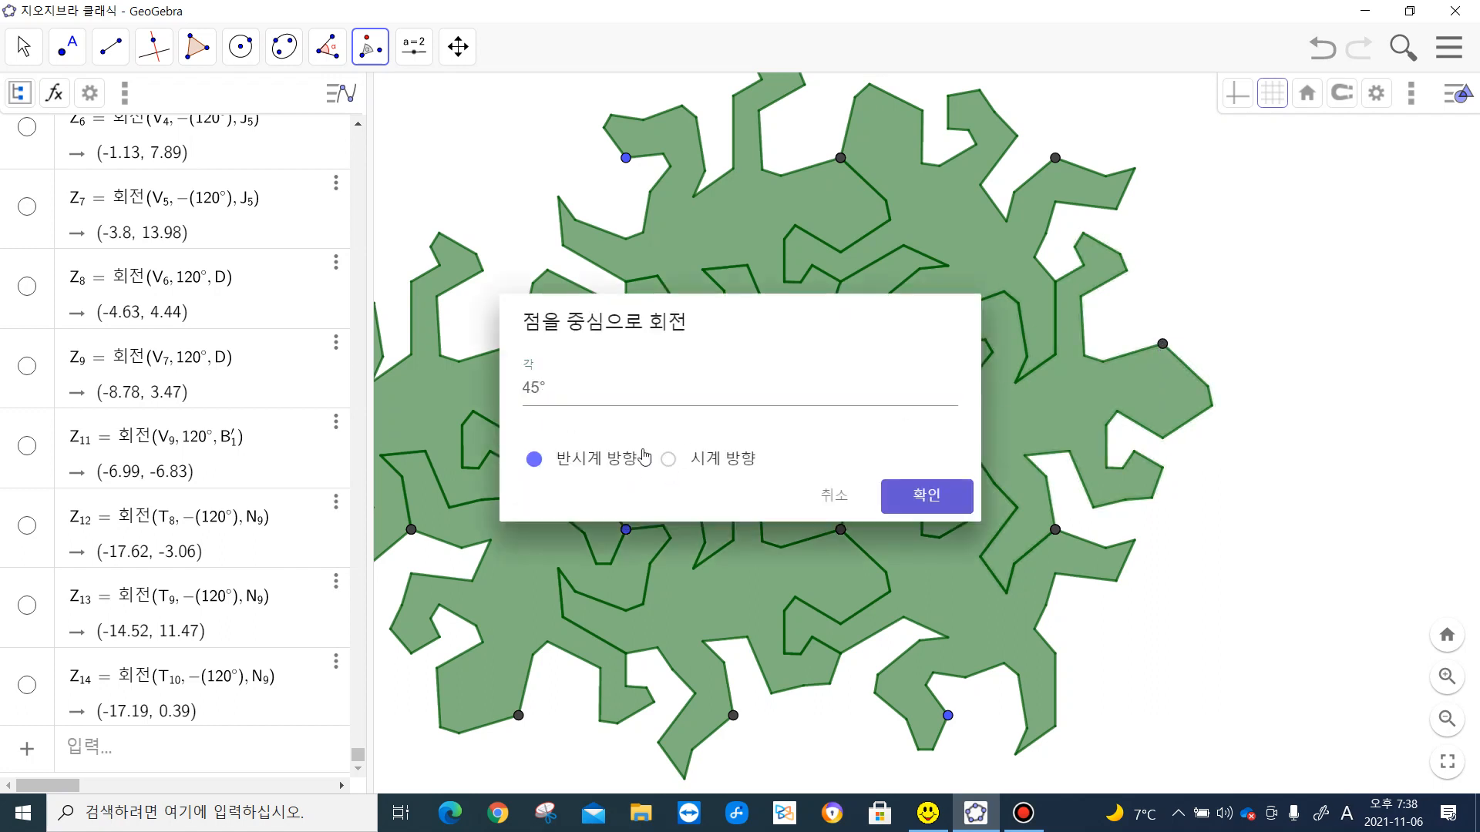
pyautogui.doubleClick(540, 385)
pyautogui.write('120')
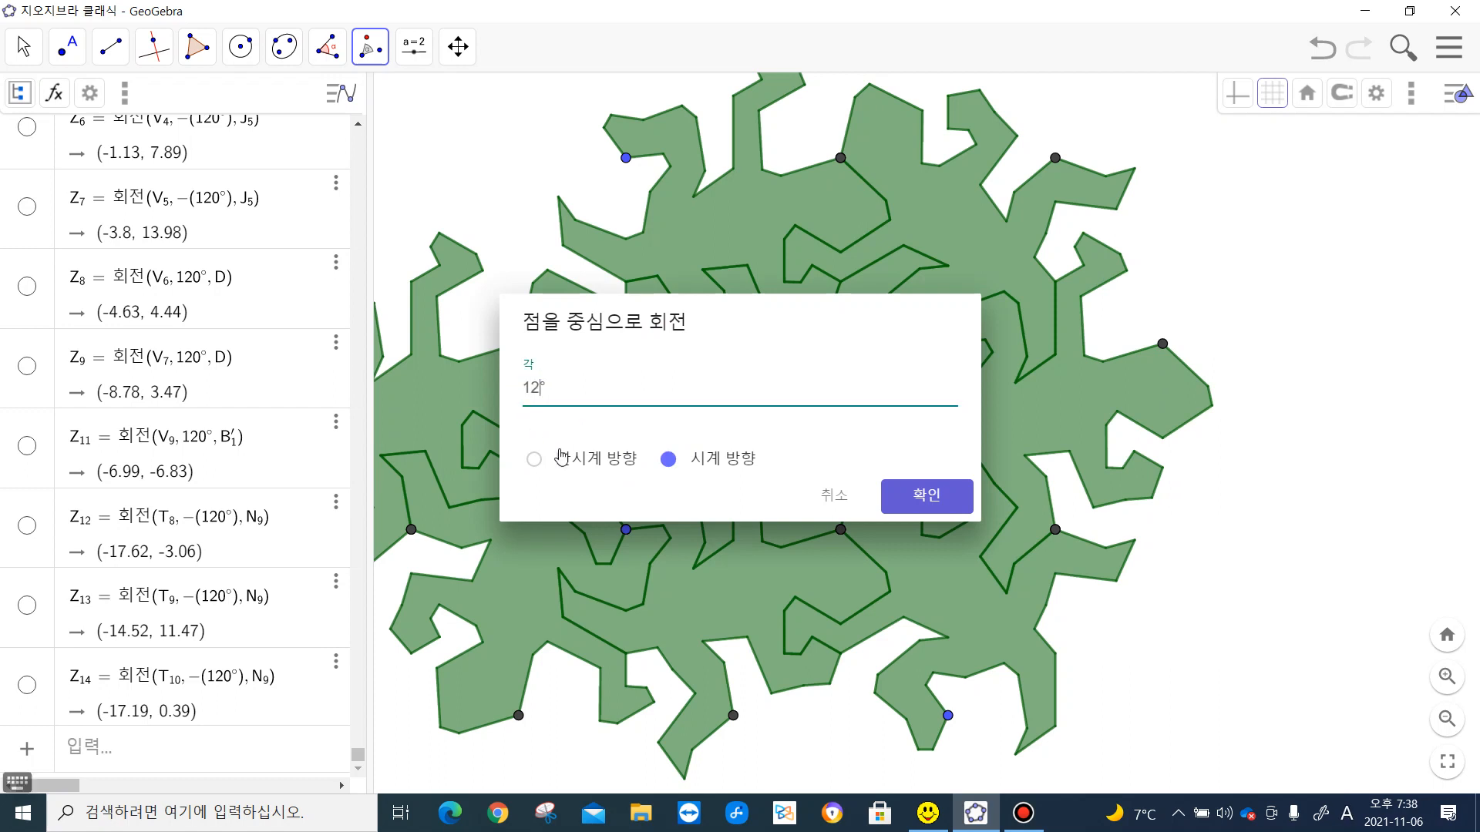
pyautogui.click(913, 495)
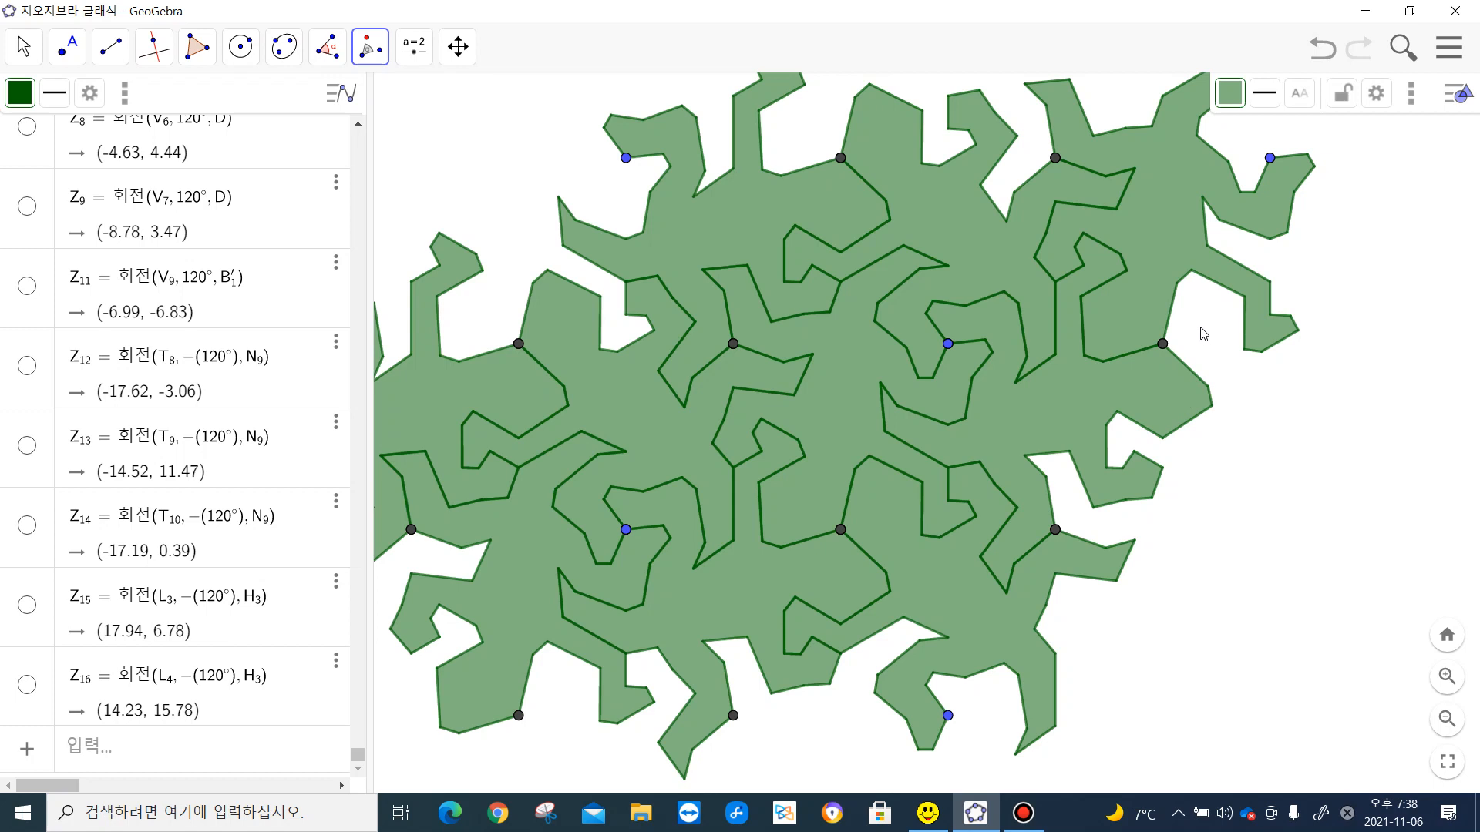
# - Rotate the same right-hand lizard 120° counterclockwise about the dark vertex it shares with its clockwise copy
pyautogui.click(1146, 397)
pyautogui.click(1144, 389)
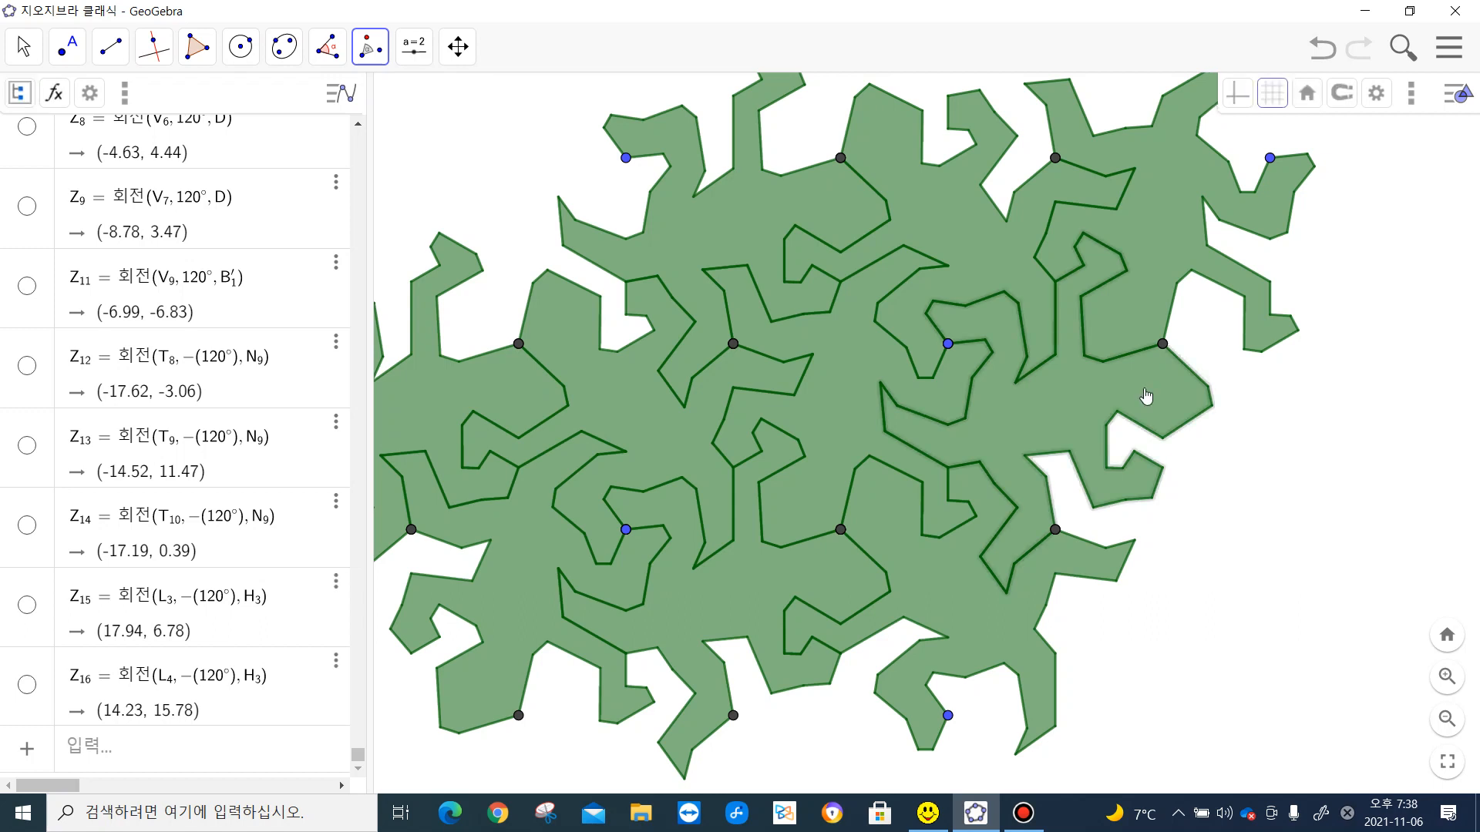
pyautogui.click(1162, 346)
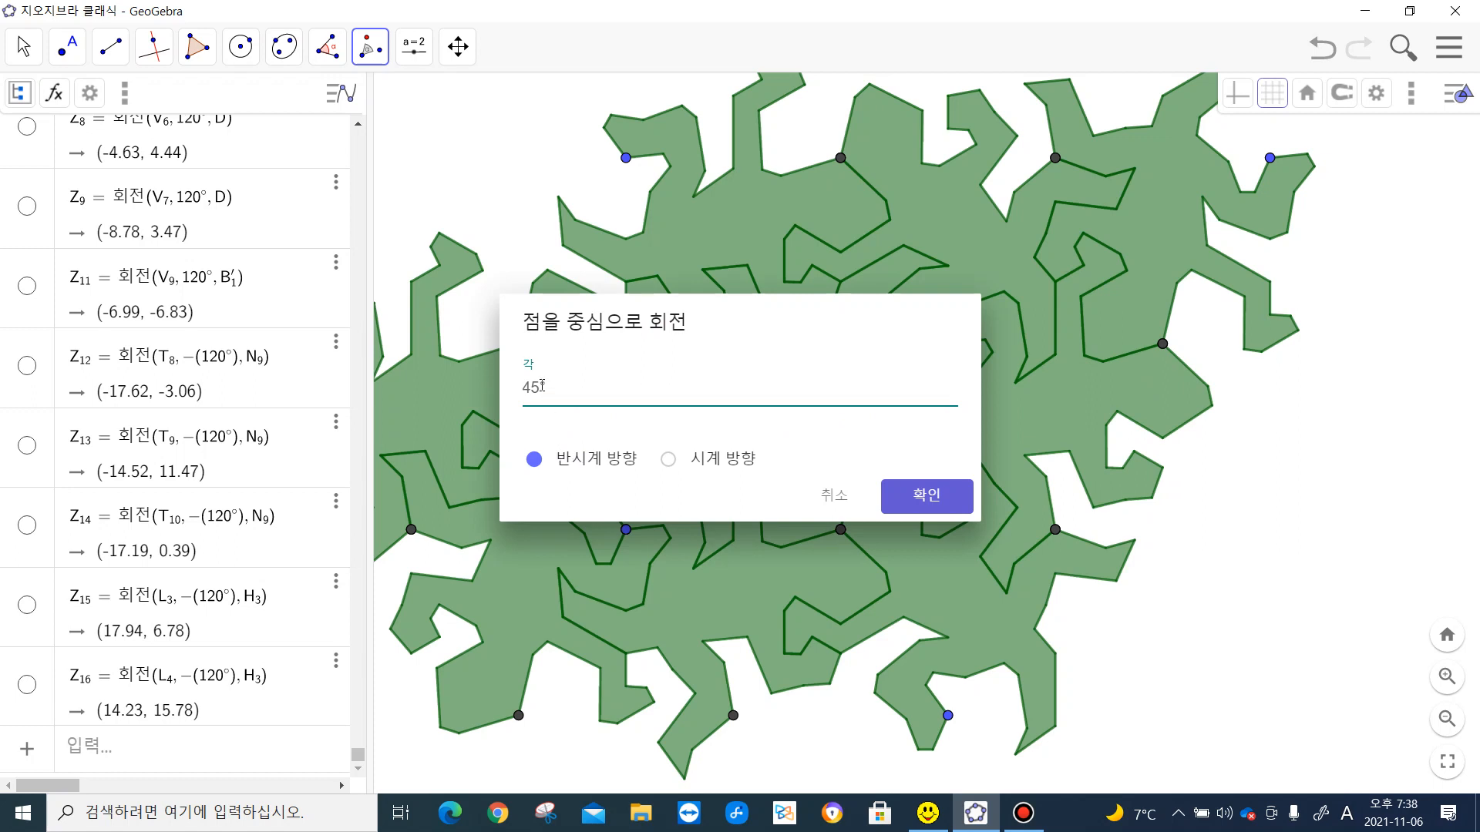
pyautogui.moveTo(542, 385); pyautogui.dragTo(521, 387)
pyautogui.write('120')
pyautogui.click(949, 501)
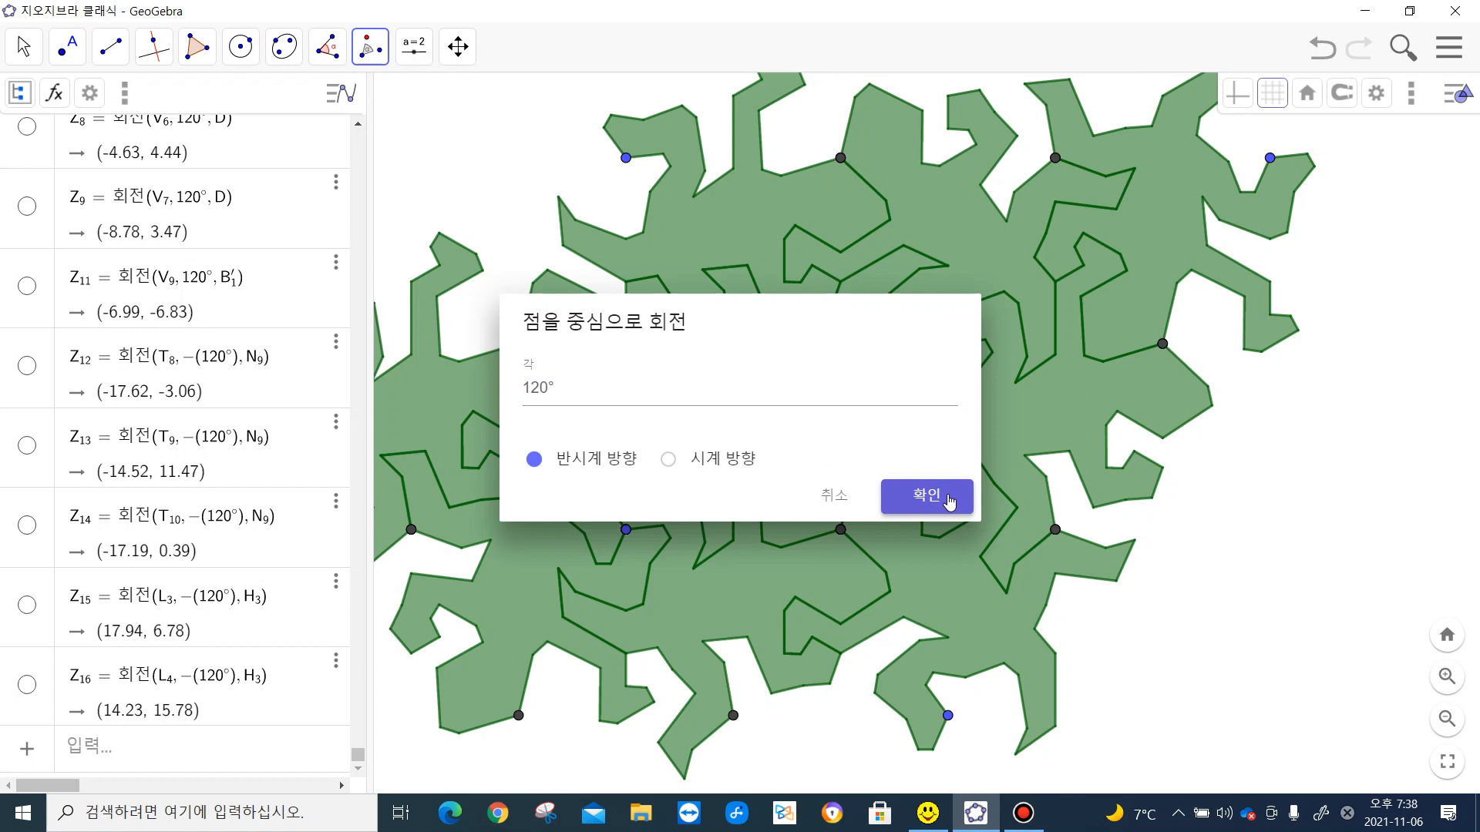
pyautogui.click(949, 501)
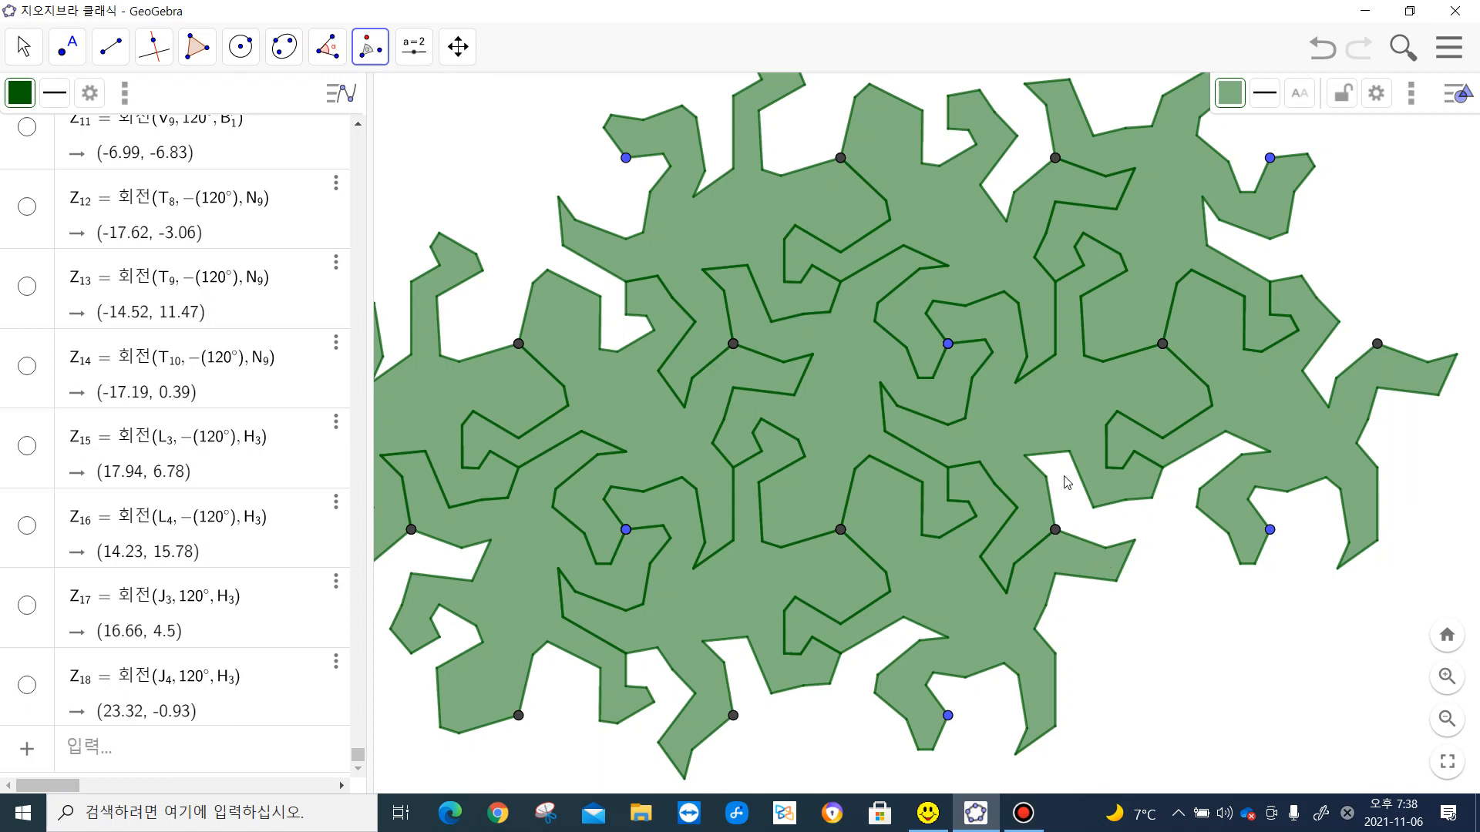
# - Rotate the lower-right lizard 120° counterclockwise about the dark vertex at its upper right, filling the gap beside it
pyautogui.click(1032, 587)
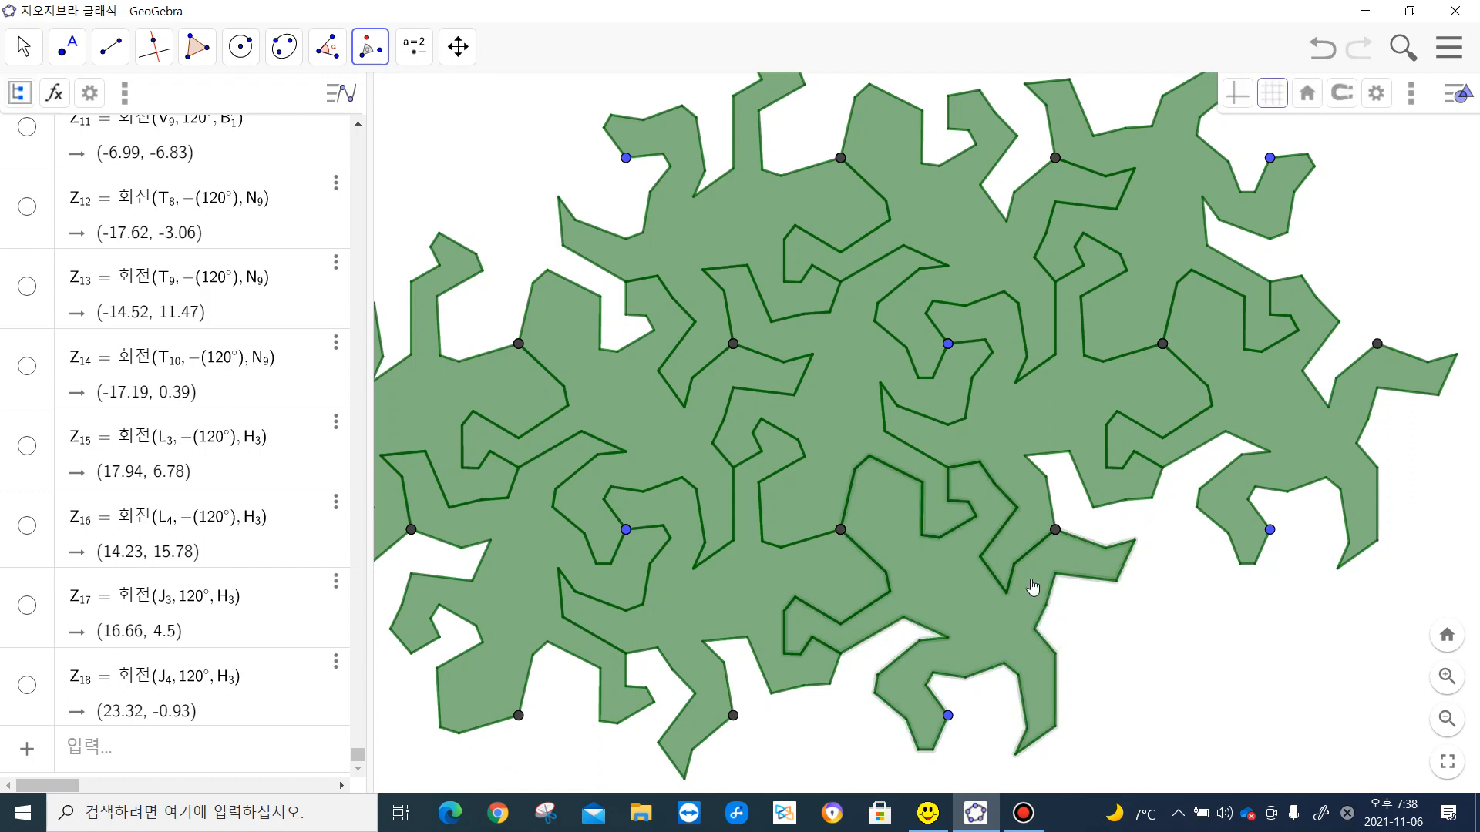
pyautogui.click(1055, 531)
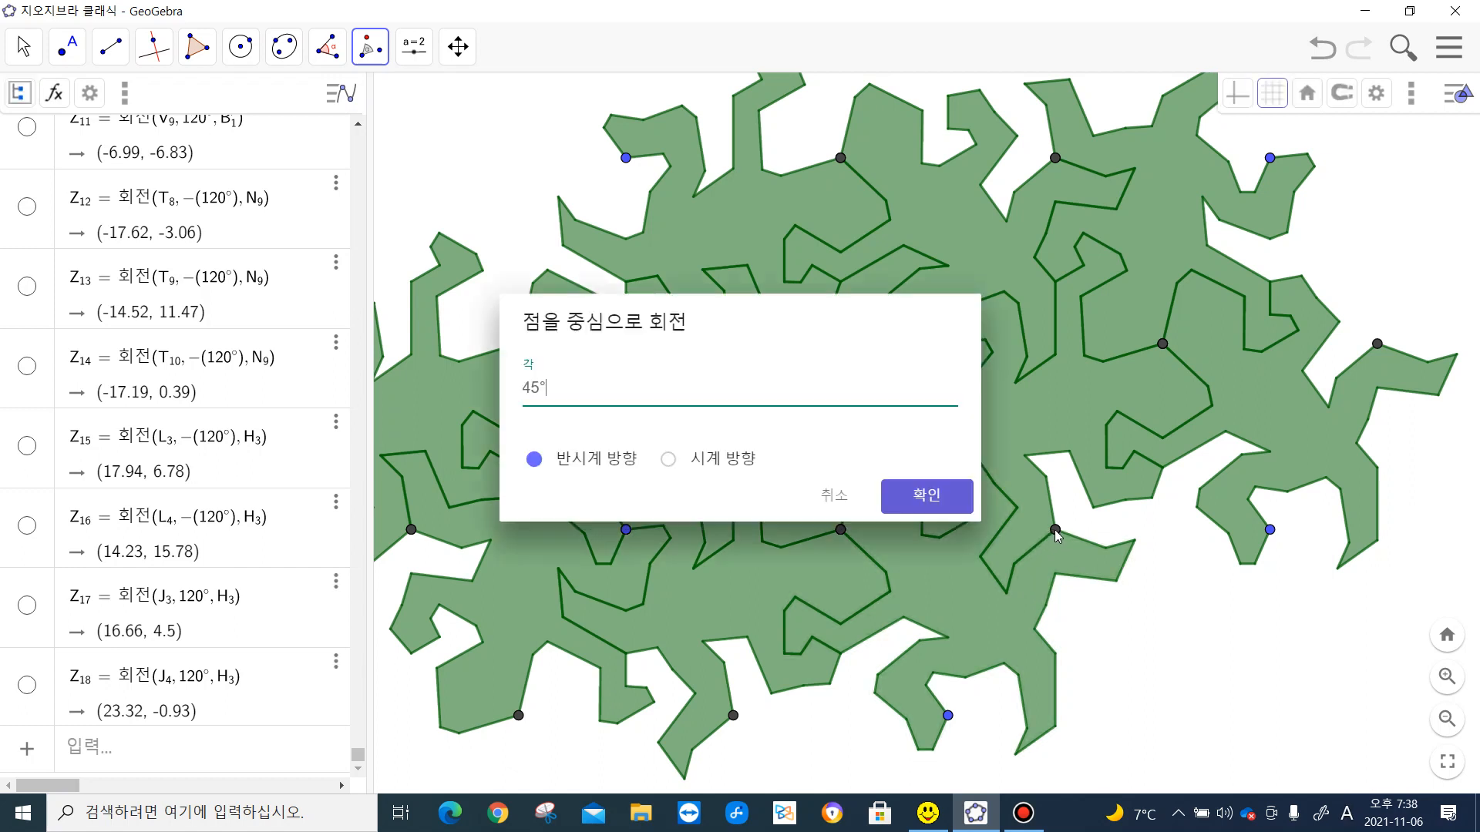
pyautogui.moveTo(543, 387); pyautogui.dragTo(524, 385)
pyautogui.write('120')
pyautogui.click(921, 501)
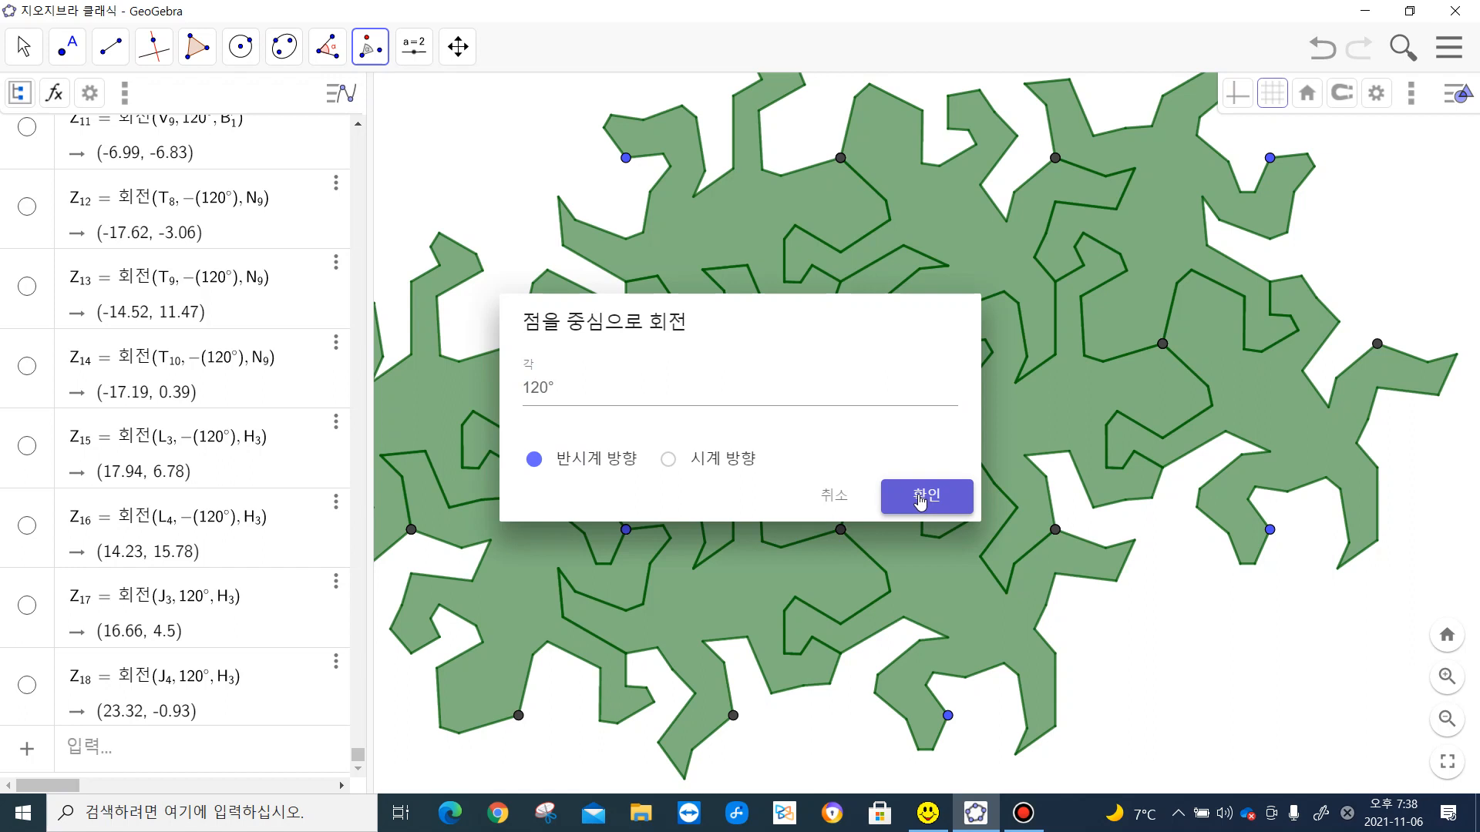
pyautogui.click(921, 501)
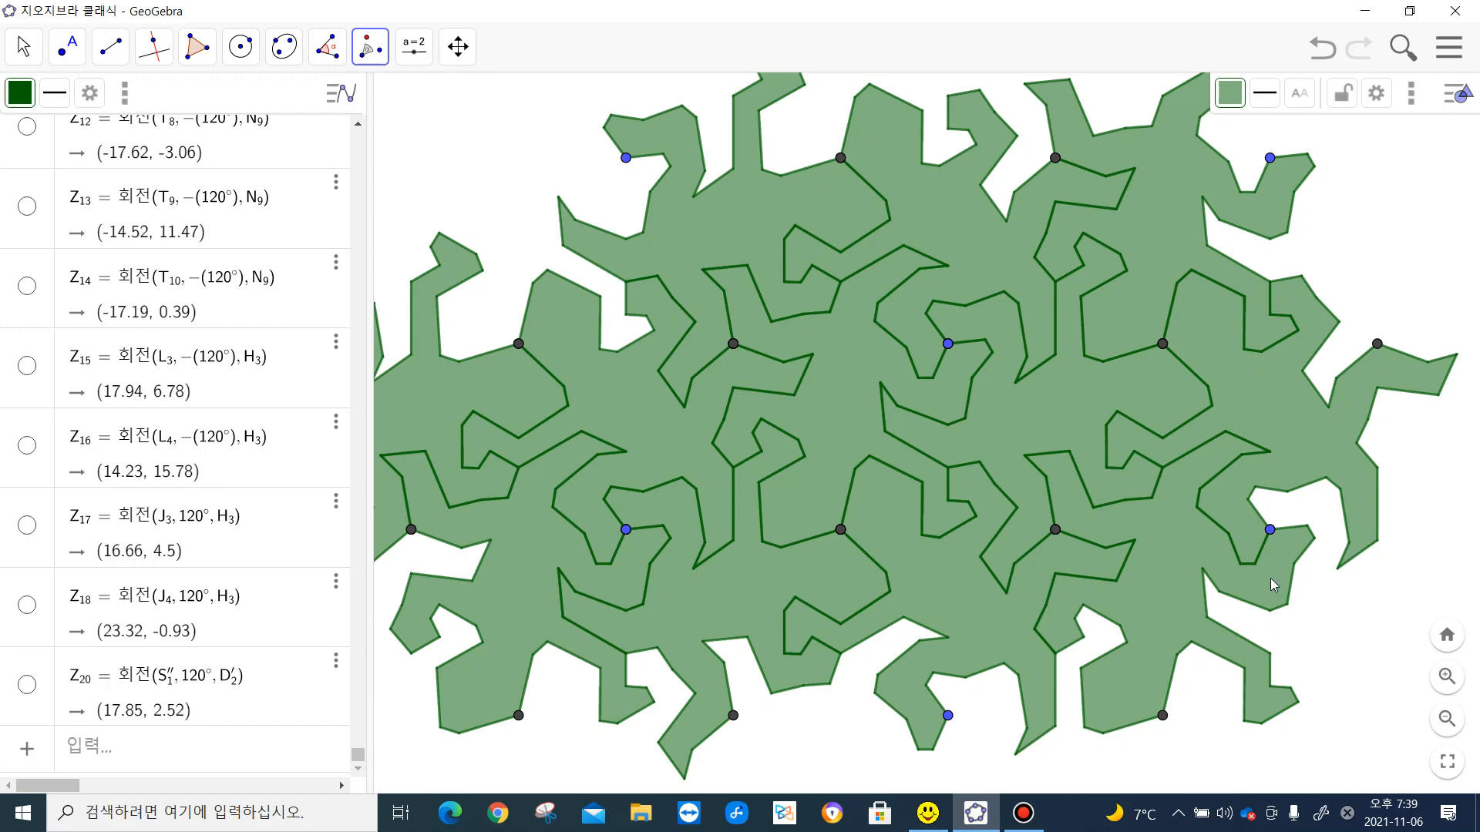
# - Rotate the newest lower-right lizard 120° counterclockwise about the blue vertex it shares with the lizard above it
pyautogui.click(1273, 587)
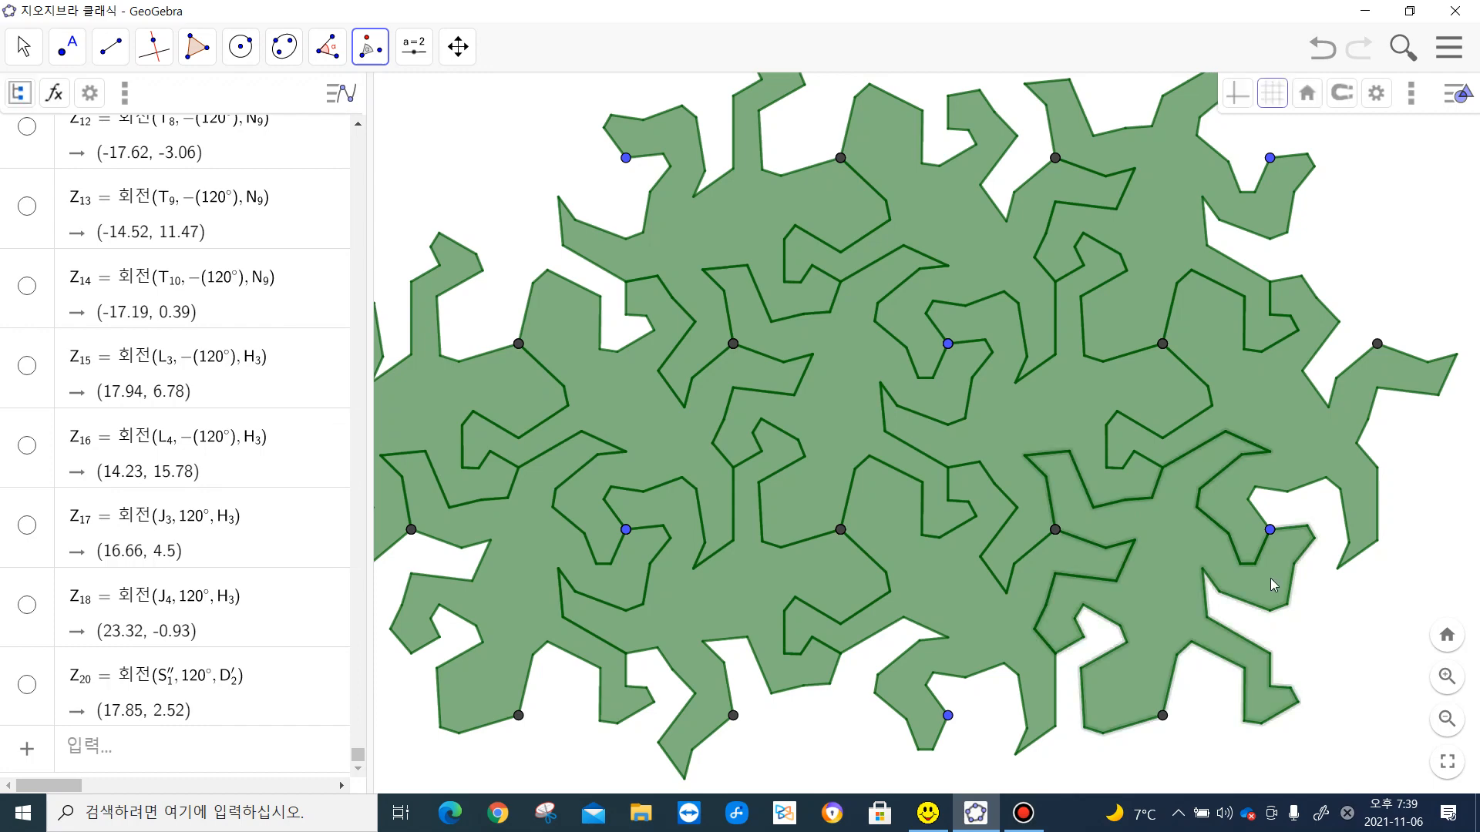
pyautogui.click(1269, 530)
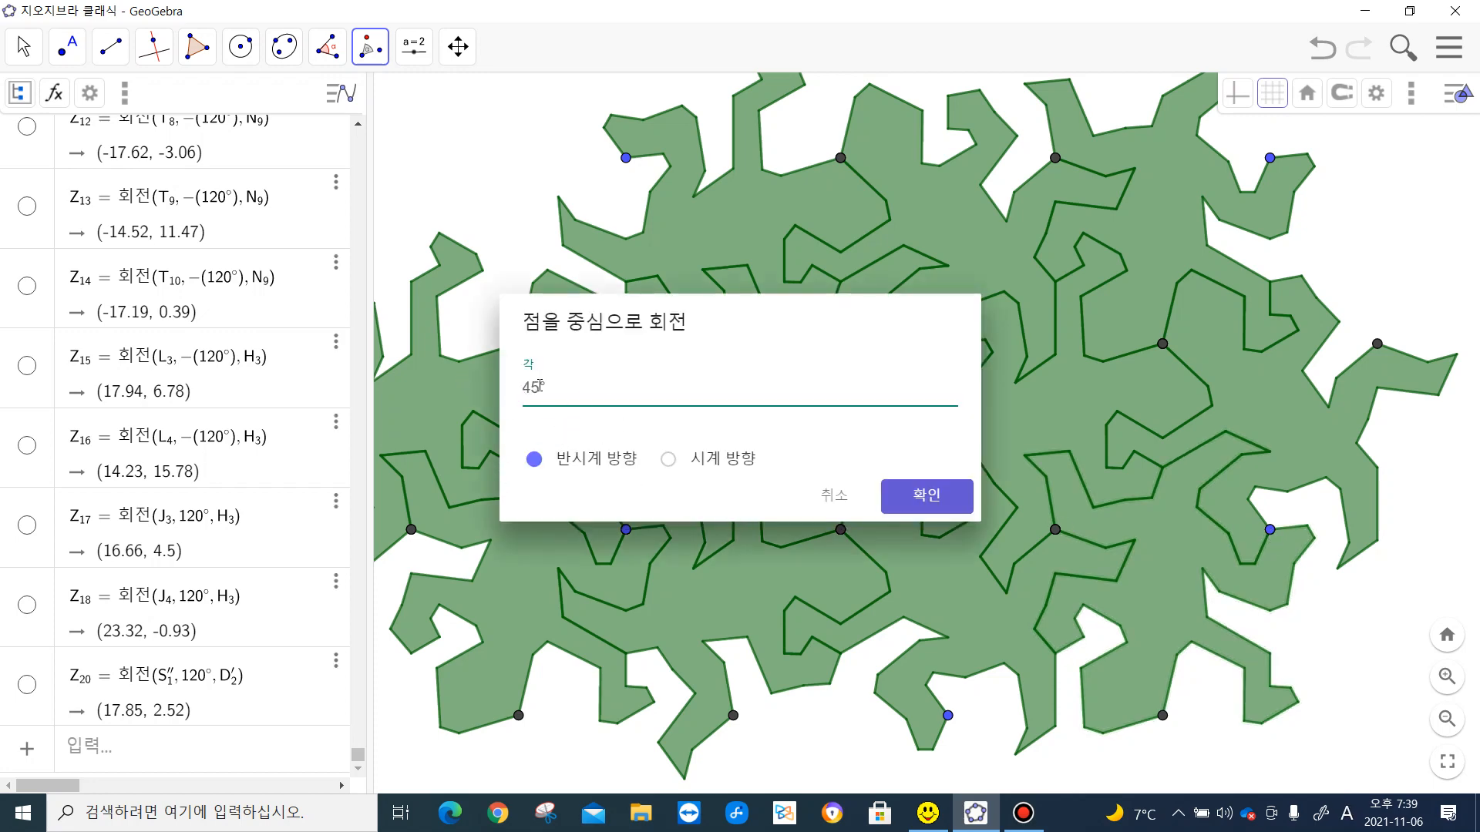
pyautogui.moveTo(541, 386); pyautogui.dragTo(502, 416)
pyautogui.write('120')
pyautogui.click(948, 507)
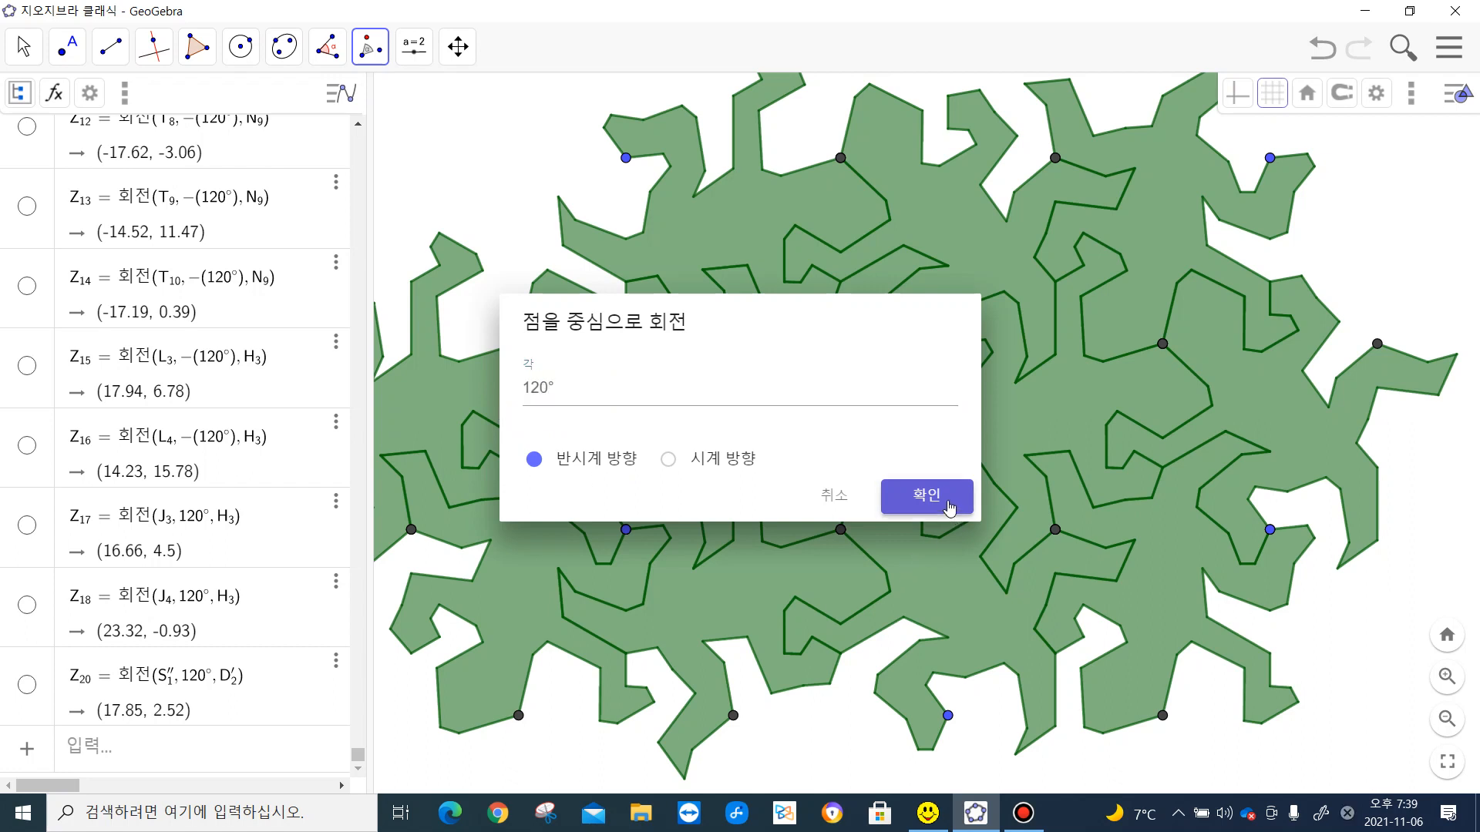
pyautogui.click(948, 507)
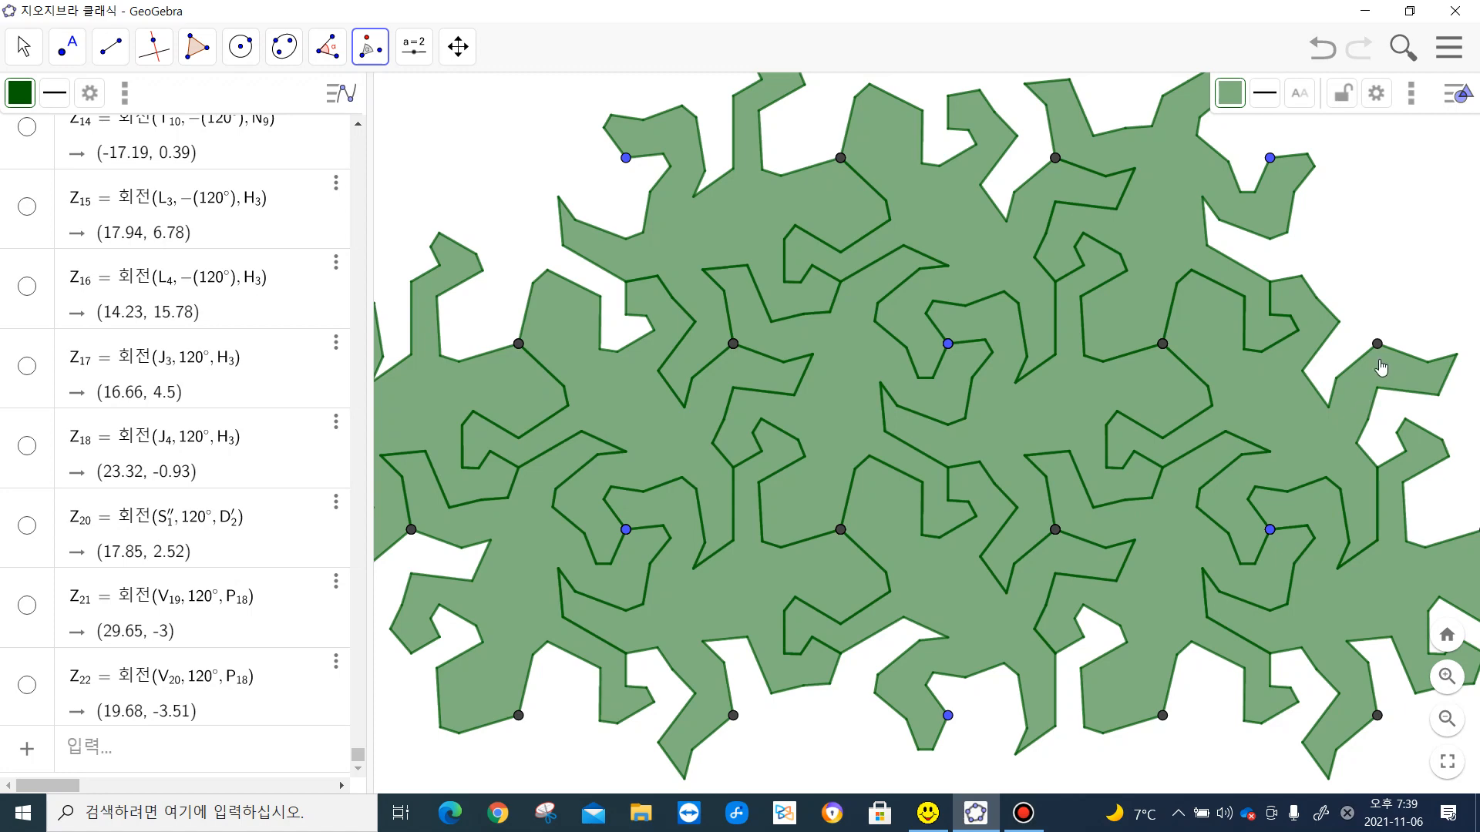
# - Rotate the right-hand lizard above that blue vertex 120° clockwise about the dark vertex at its upper right
pyautogui.click(1381, 364)
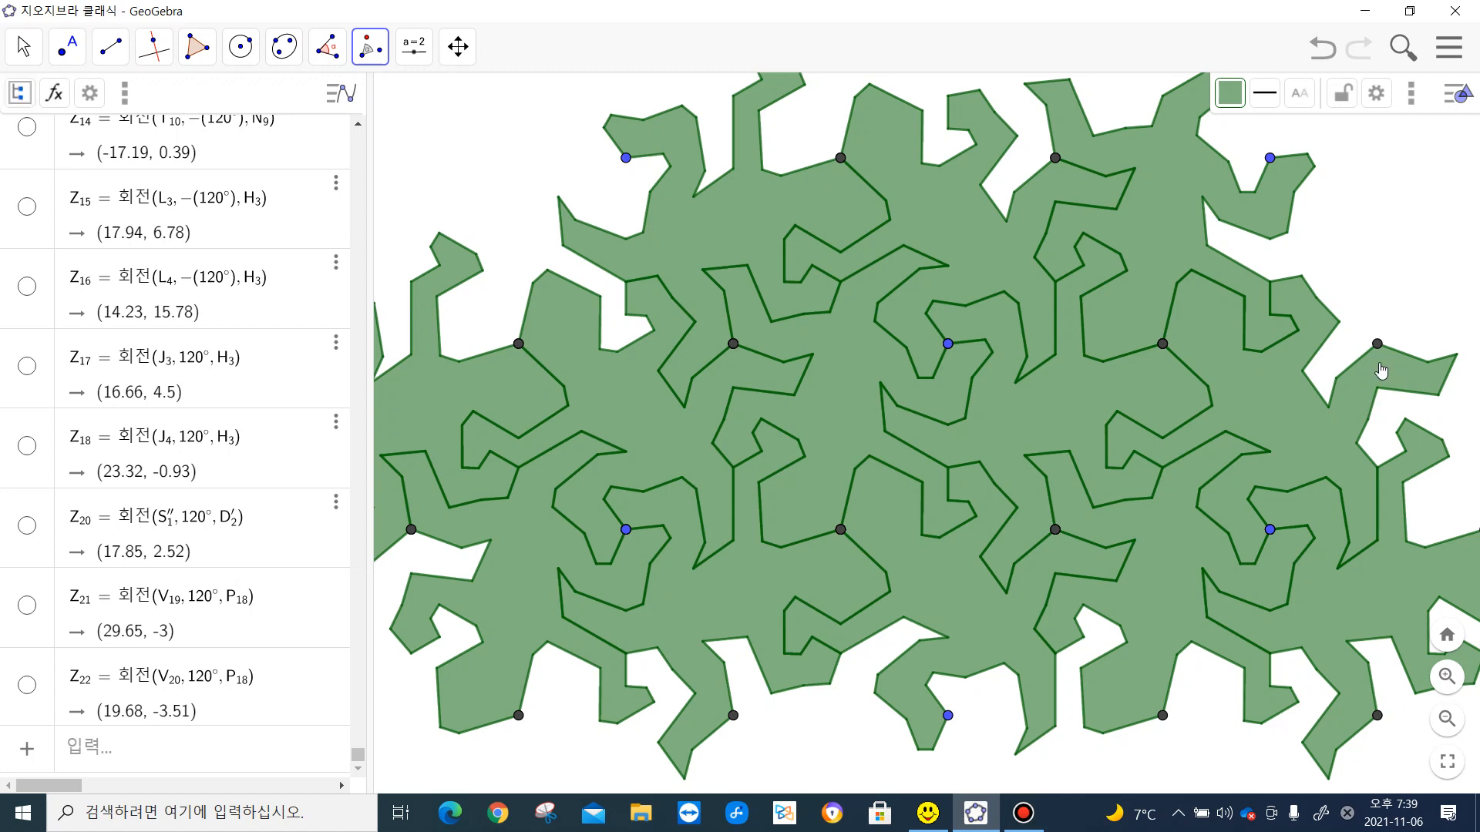
pyautogui.click(1380, 371)
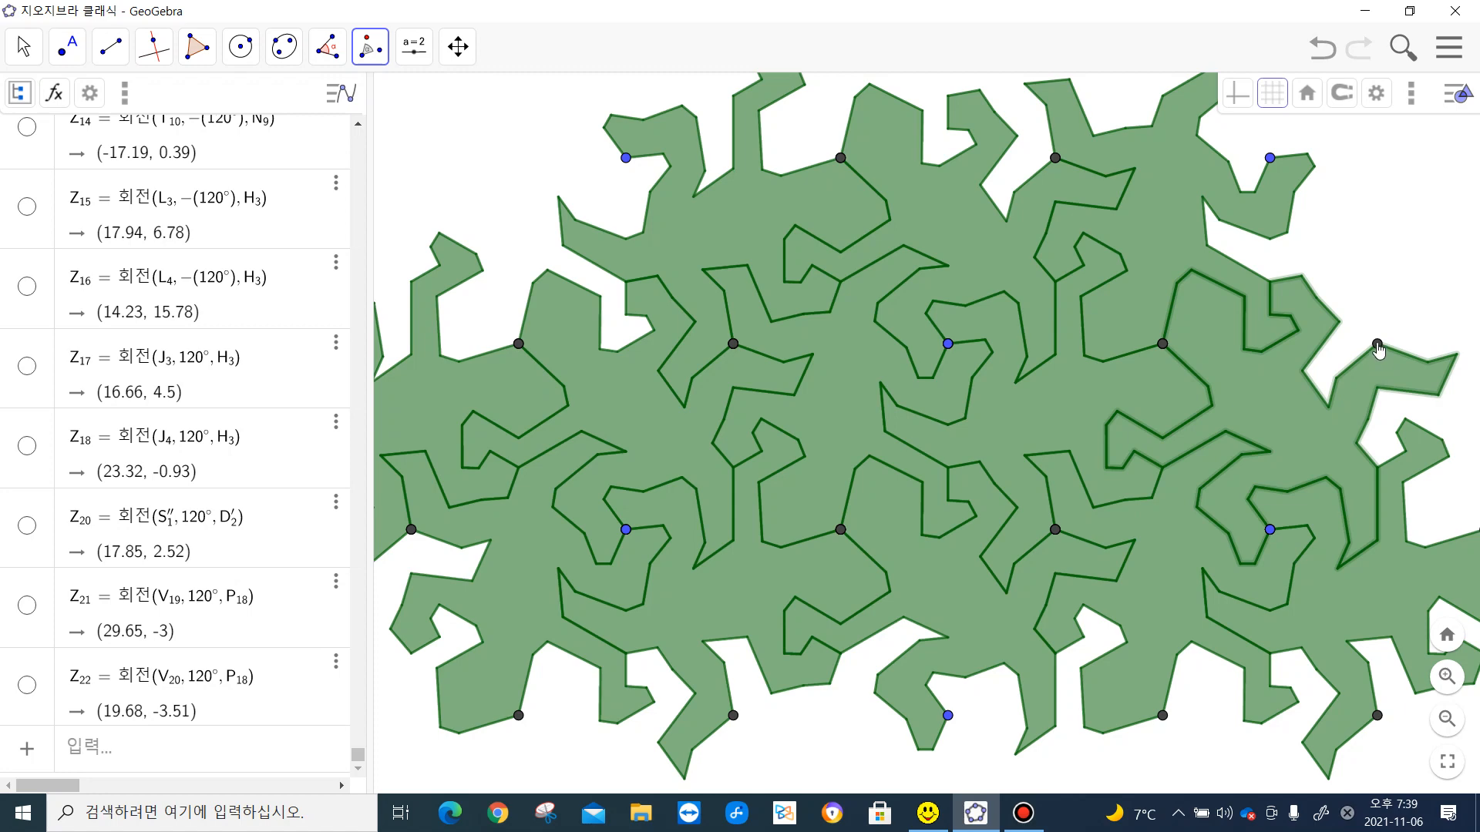
pyautogui.click(1379, 345)
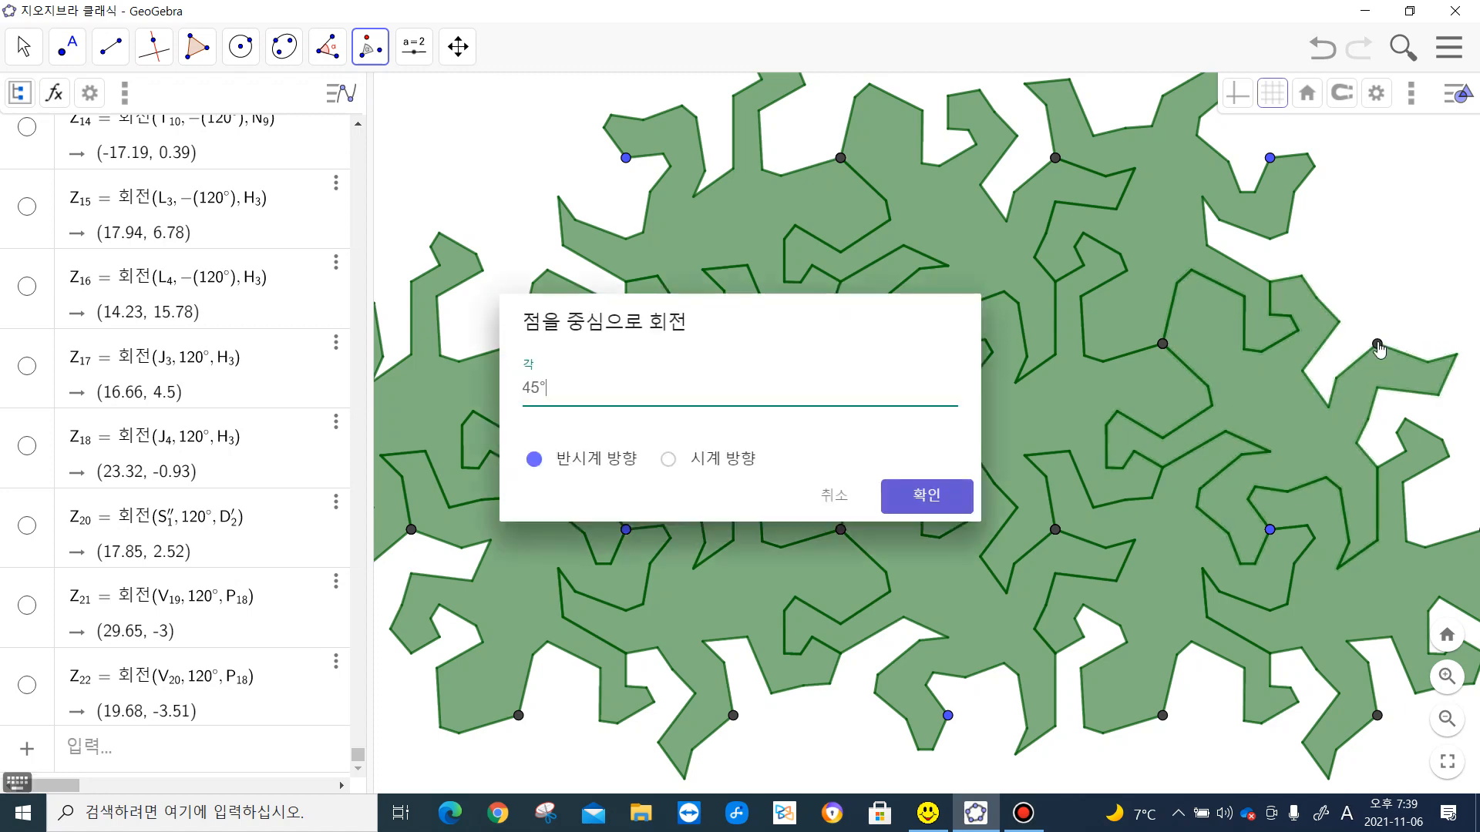
pyautogui.click(669, 462)
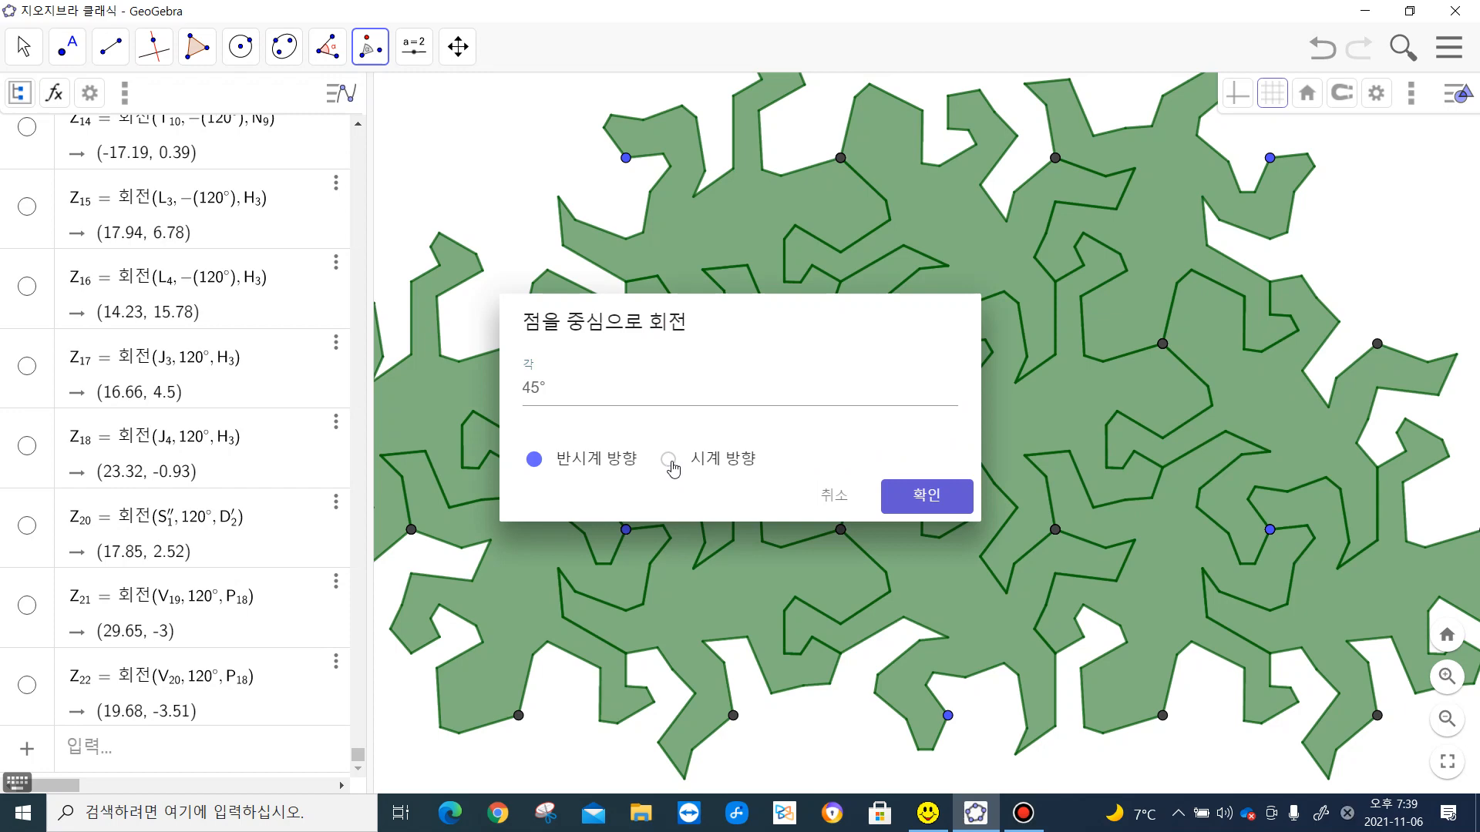
pyautogui.click(534, 389)
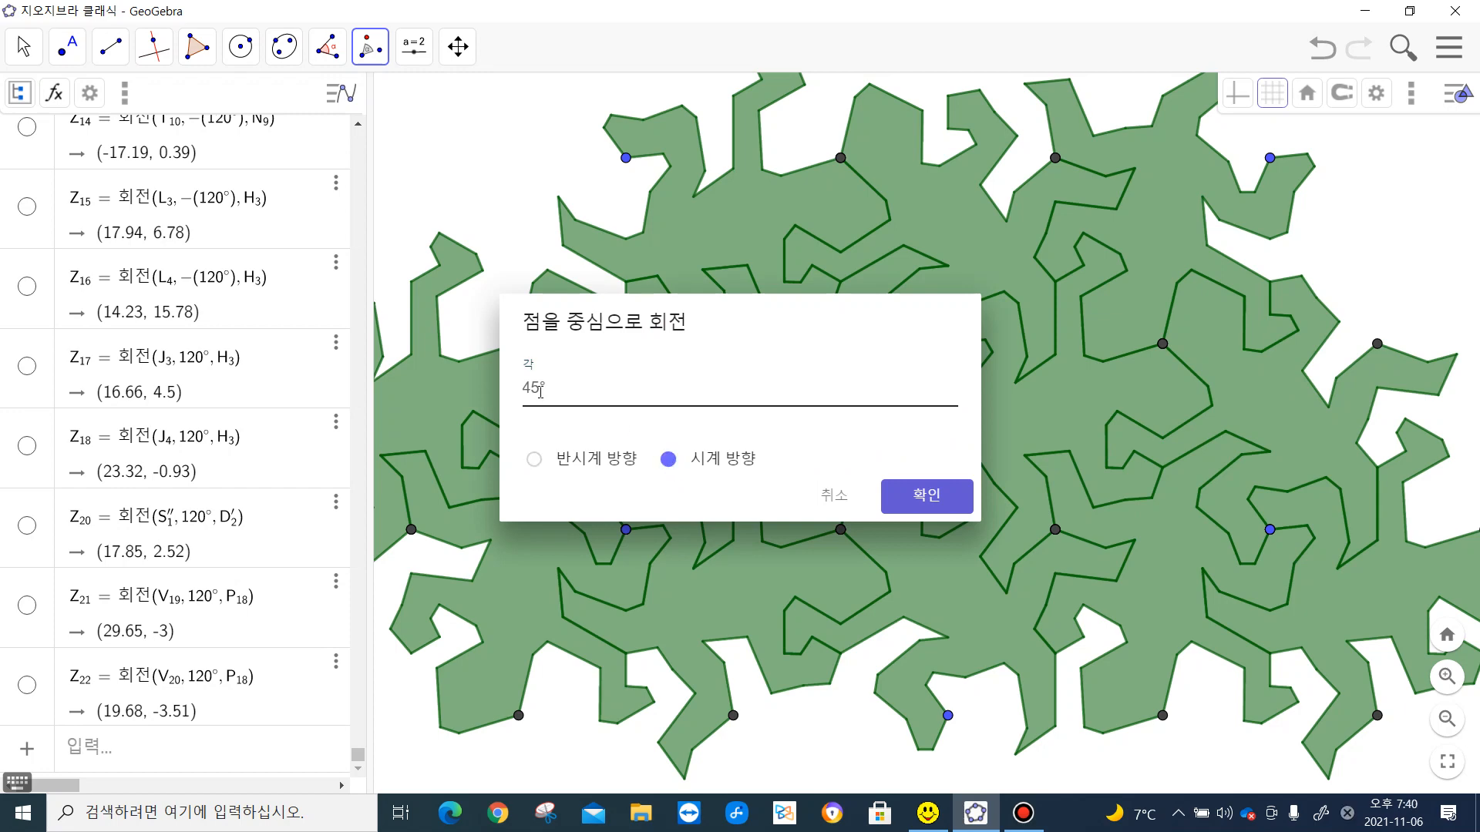
pyautogui.moveTo(540, 391); pyautogui.dragTo(522, 389)
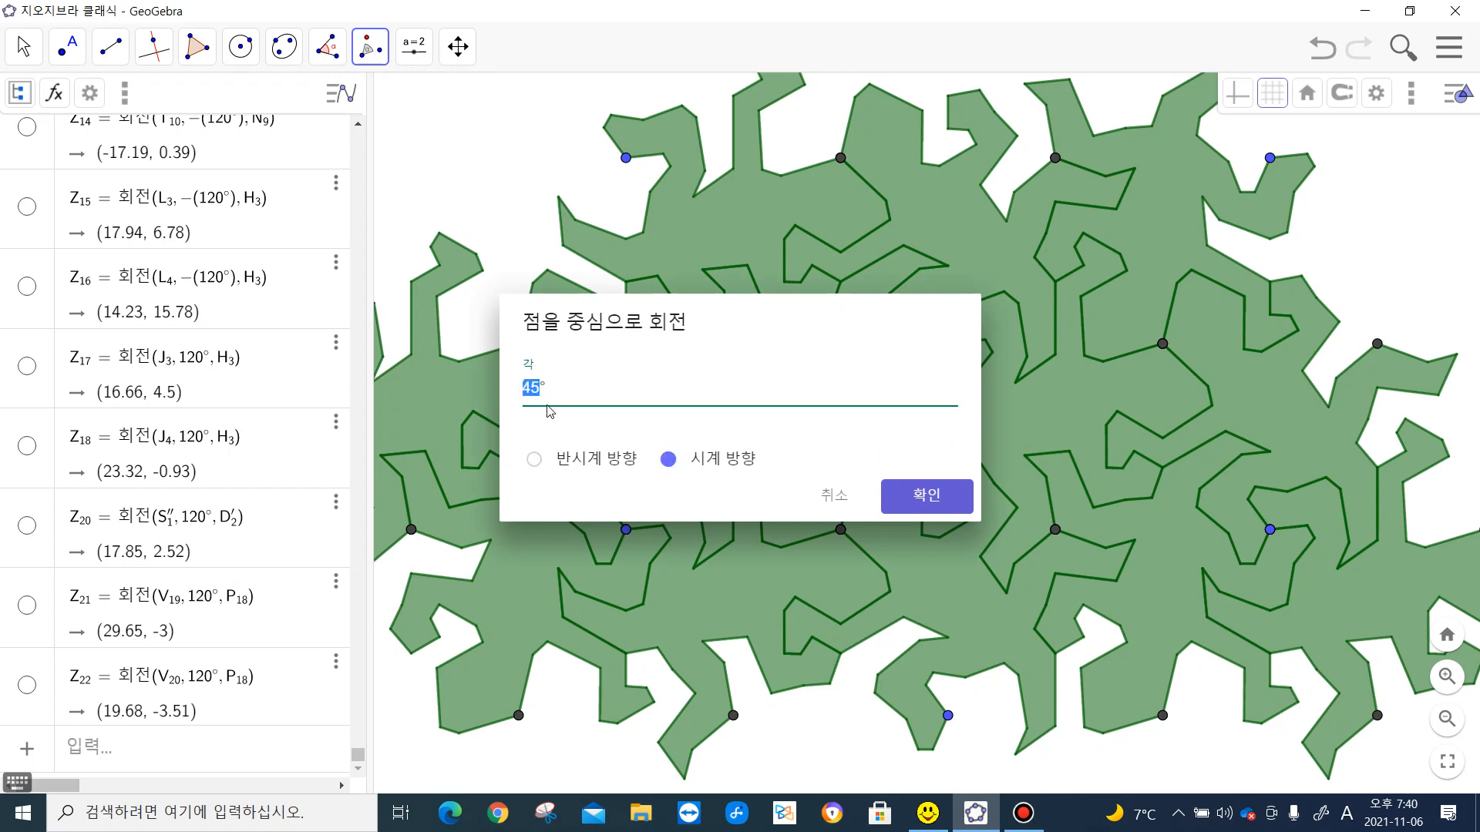
pyautogui.write('120')
pyautogui.click(954, 497)
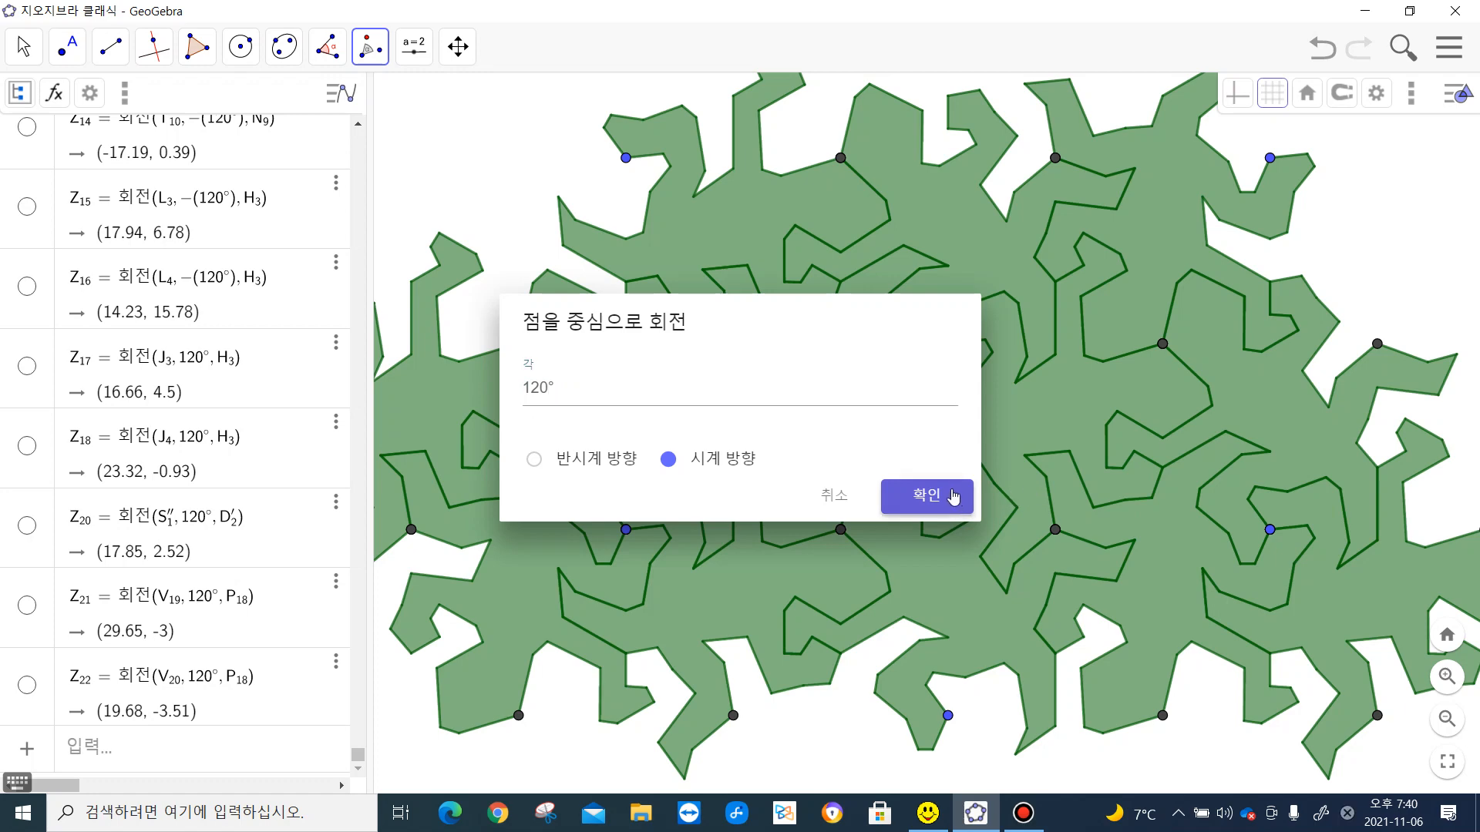
pyautogui.click(953, 497)
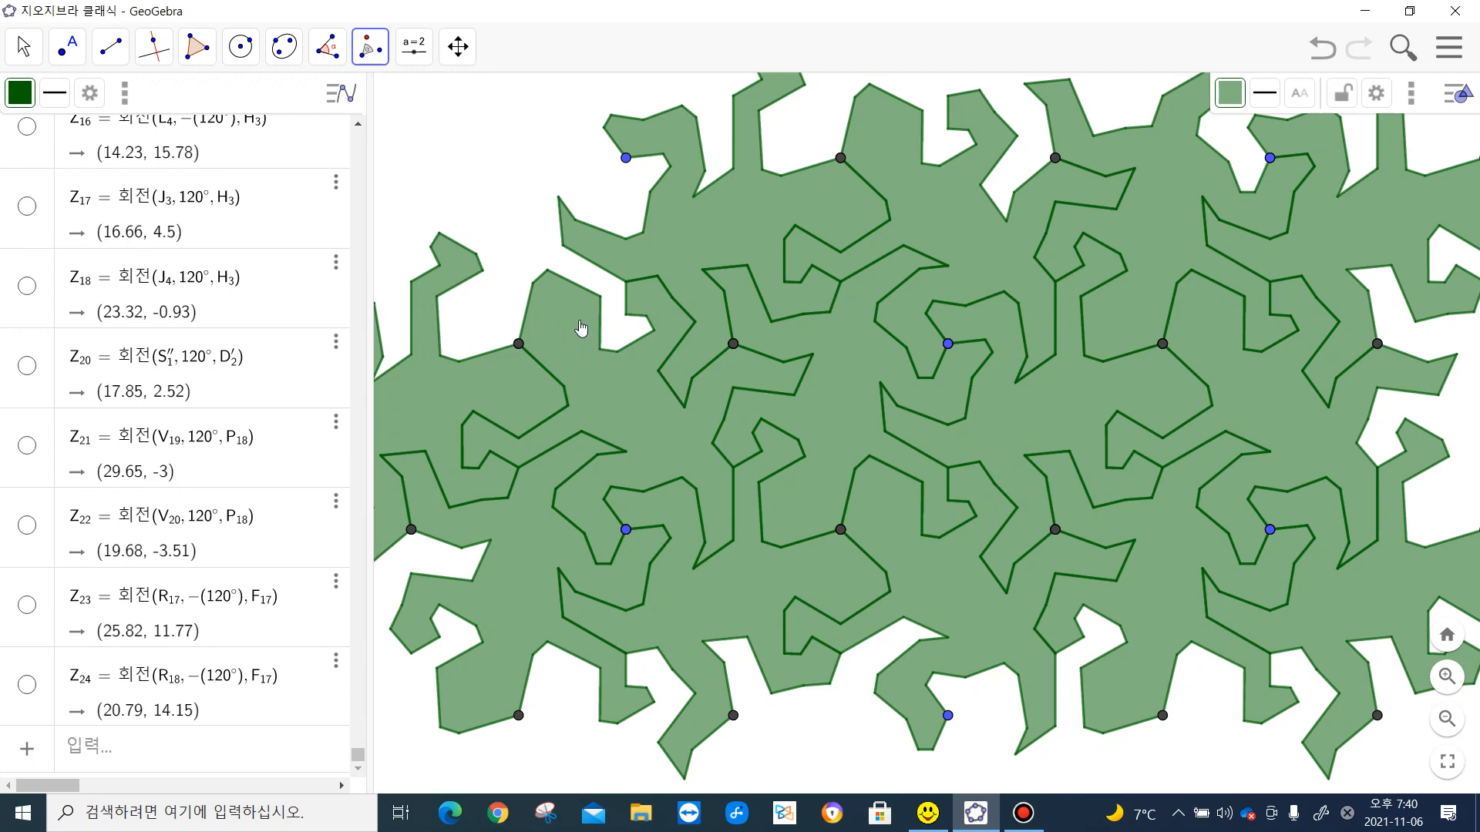
# - Rotate the left-centre lizard 120° counterclockwise about the dark vertex on its upper-left edge to fill the upper-left gap
pyautogui.click(580, 321)
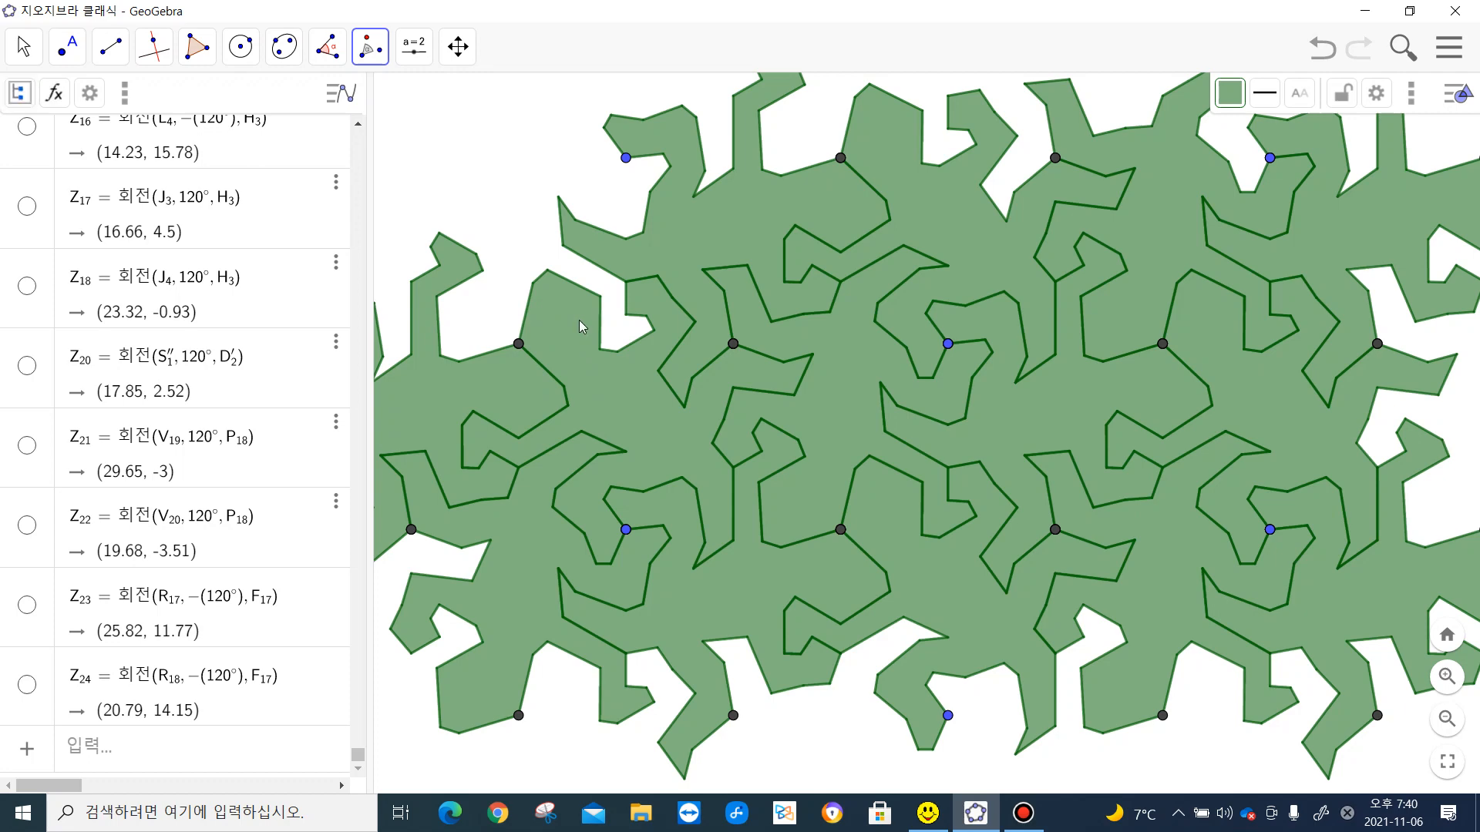
pyautogui.click(580, 327)
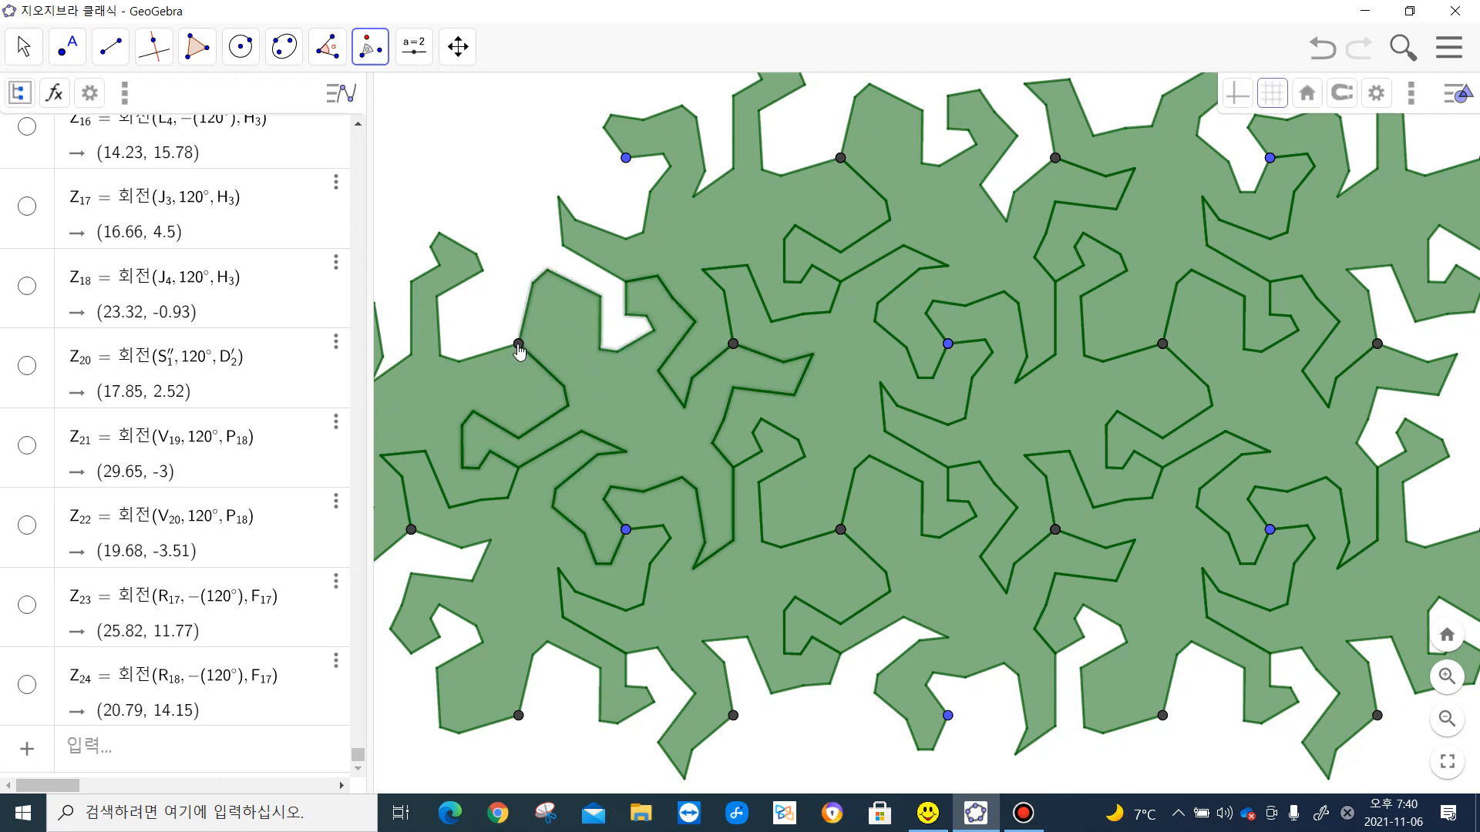
pyautogui.click(518, 343)
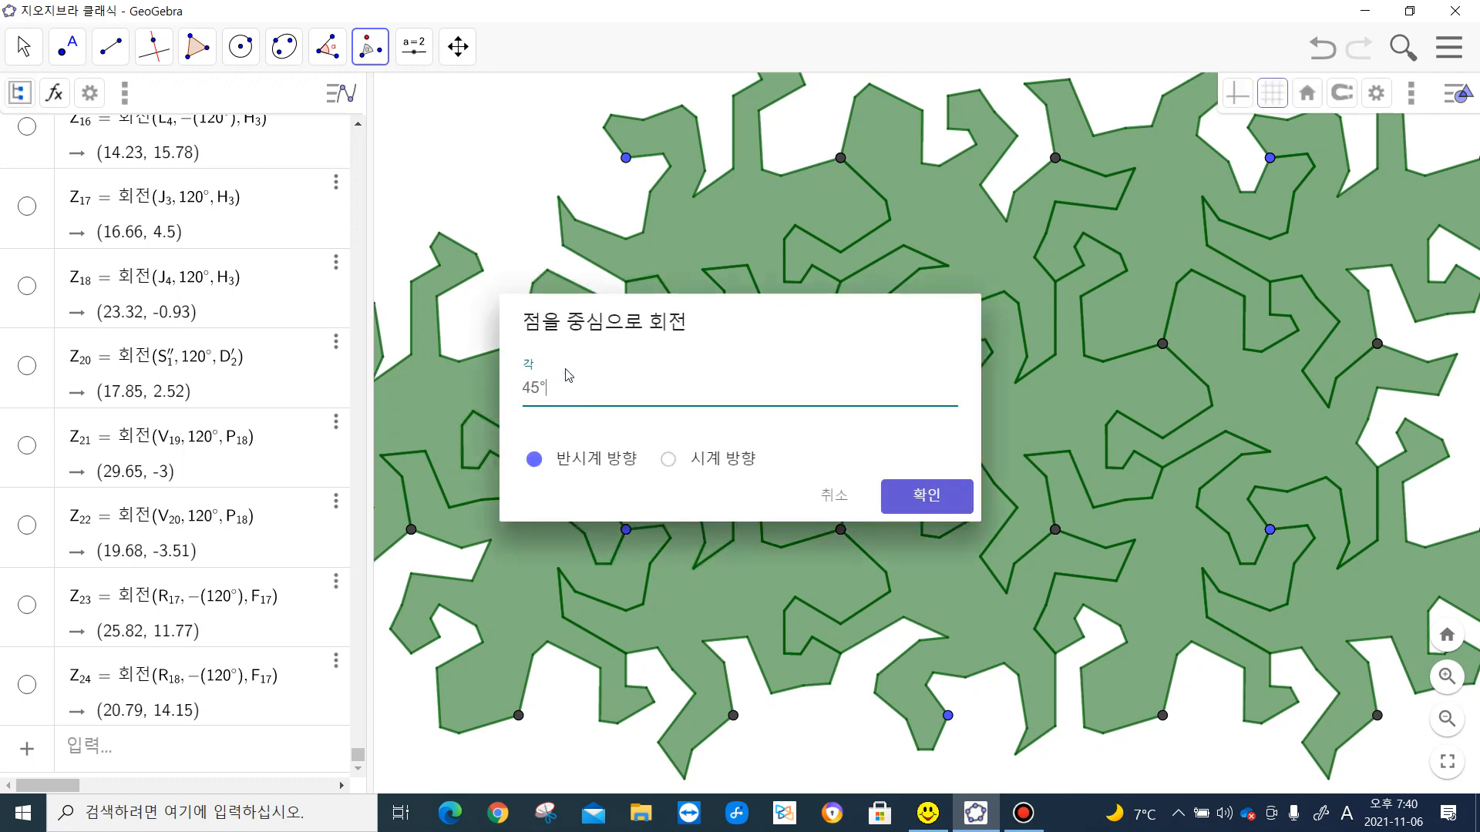
pyautogui.moveTo(541, 390); pyautogui.dragTo(521, 391)
pyautogui.write('120')
pyautogui.click(936, 496)
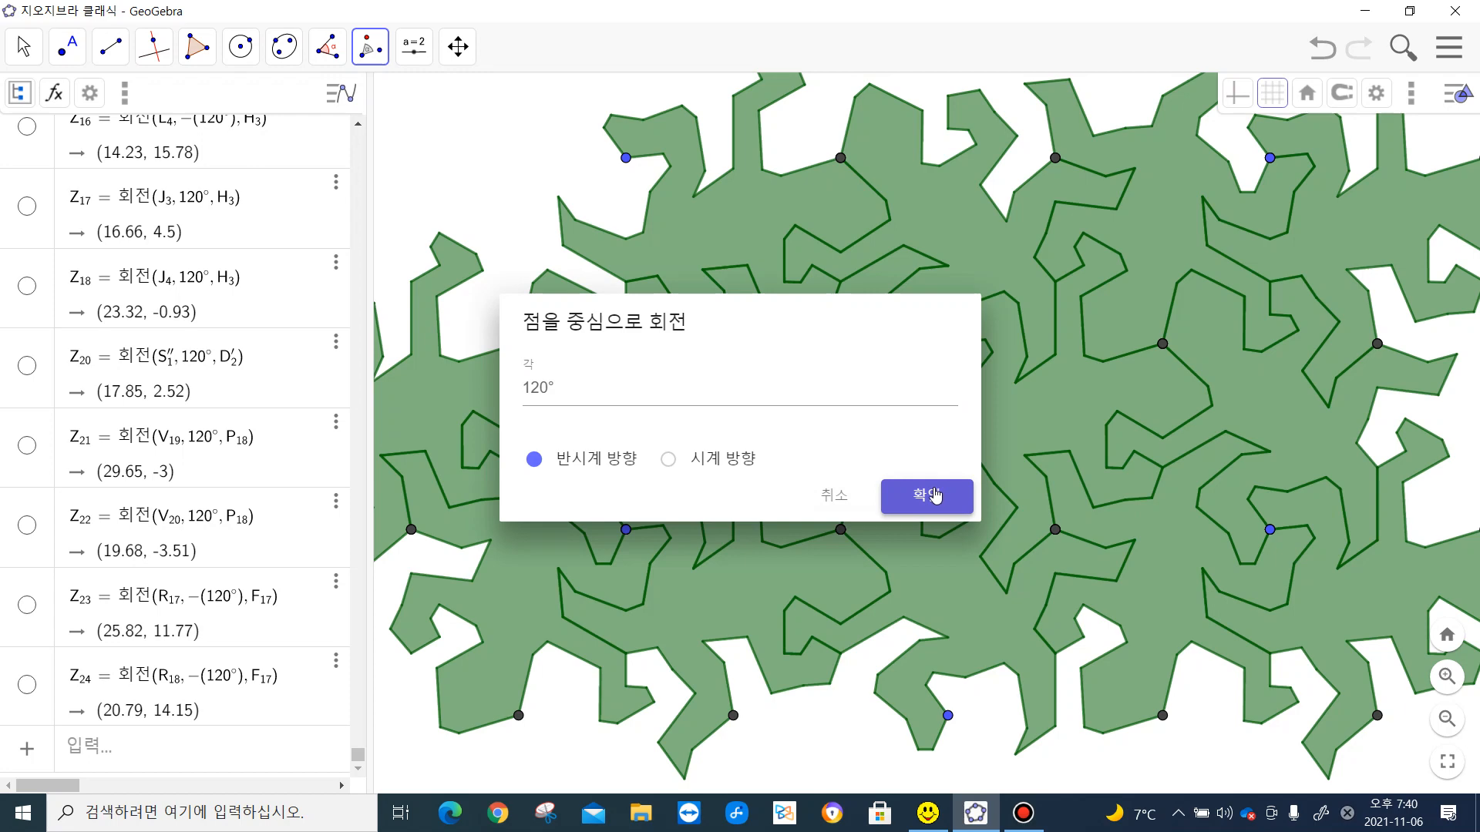
pyautogui.click(935, 496)
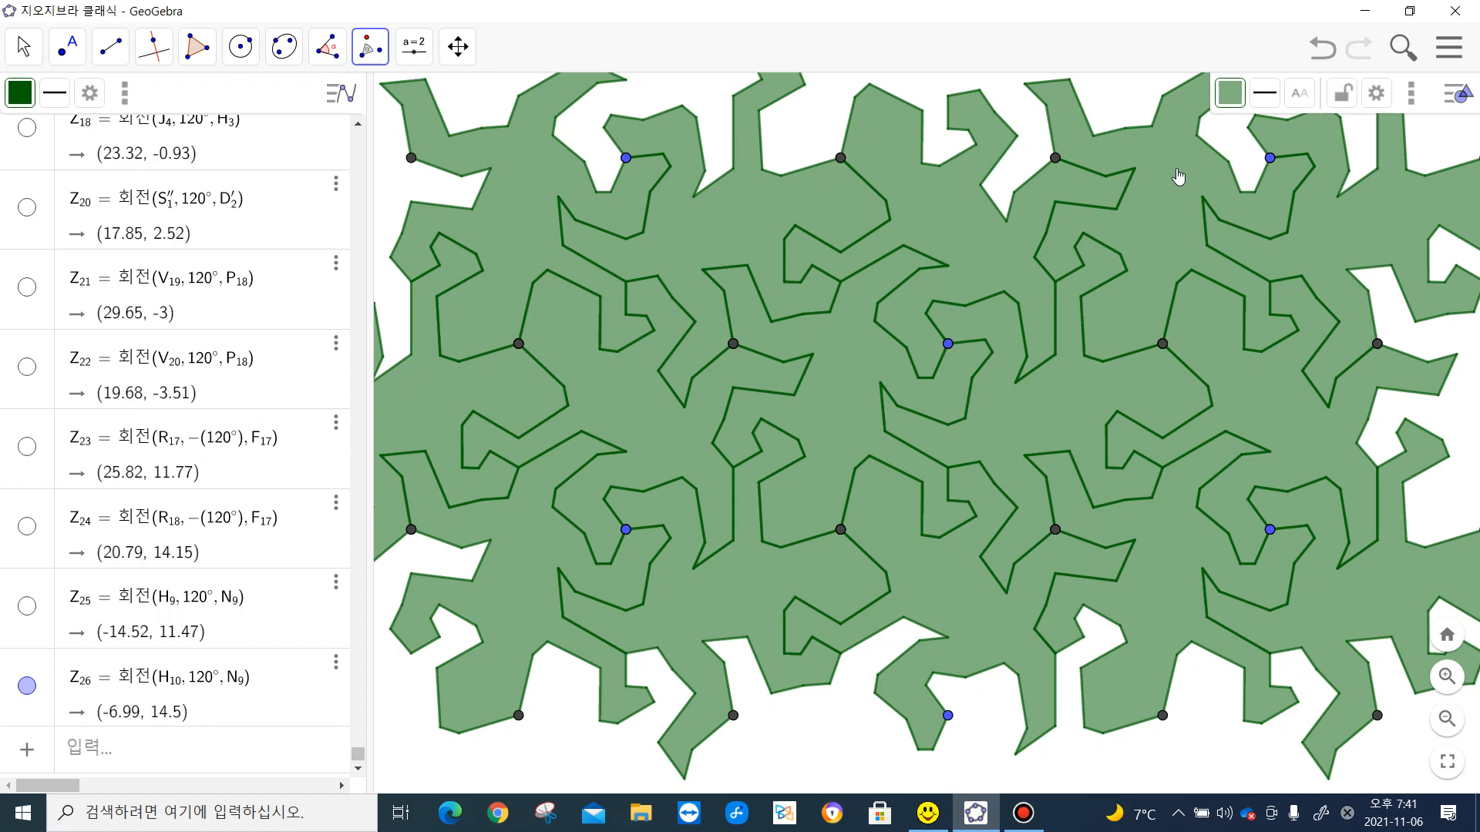
# - Rotate the upper-right lizard 120° counterclockwise about the dark vertex at its upper left to fill the top gap
pyautogui.click(1177, 168)
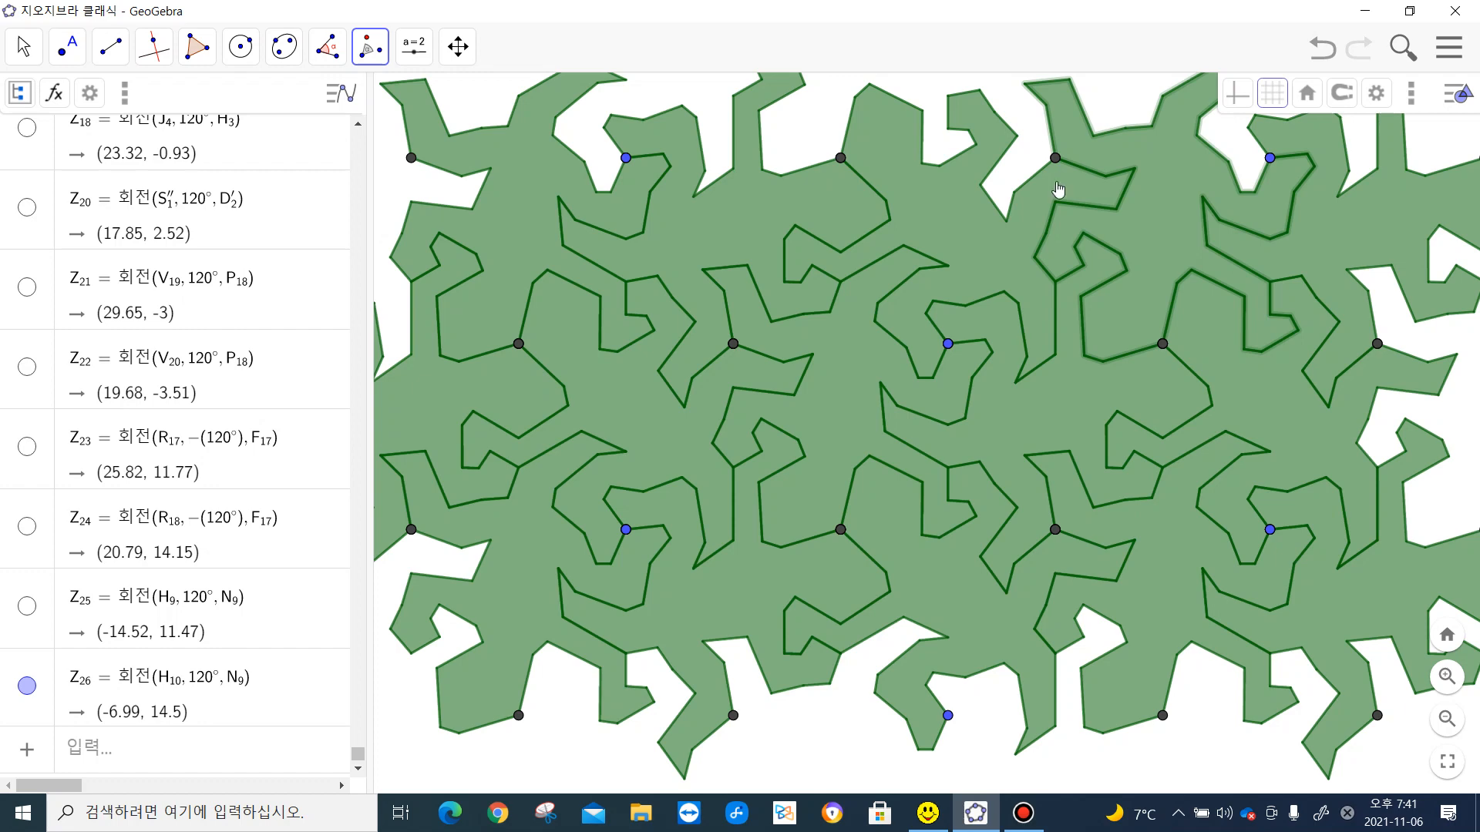
pyautogui.click(1058, 190)
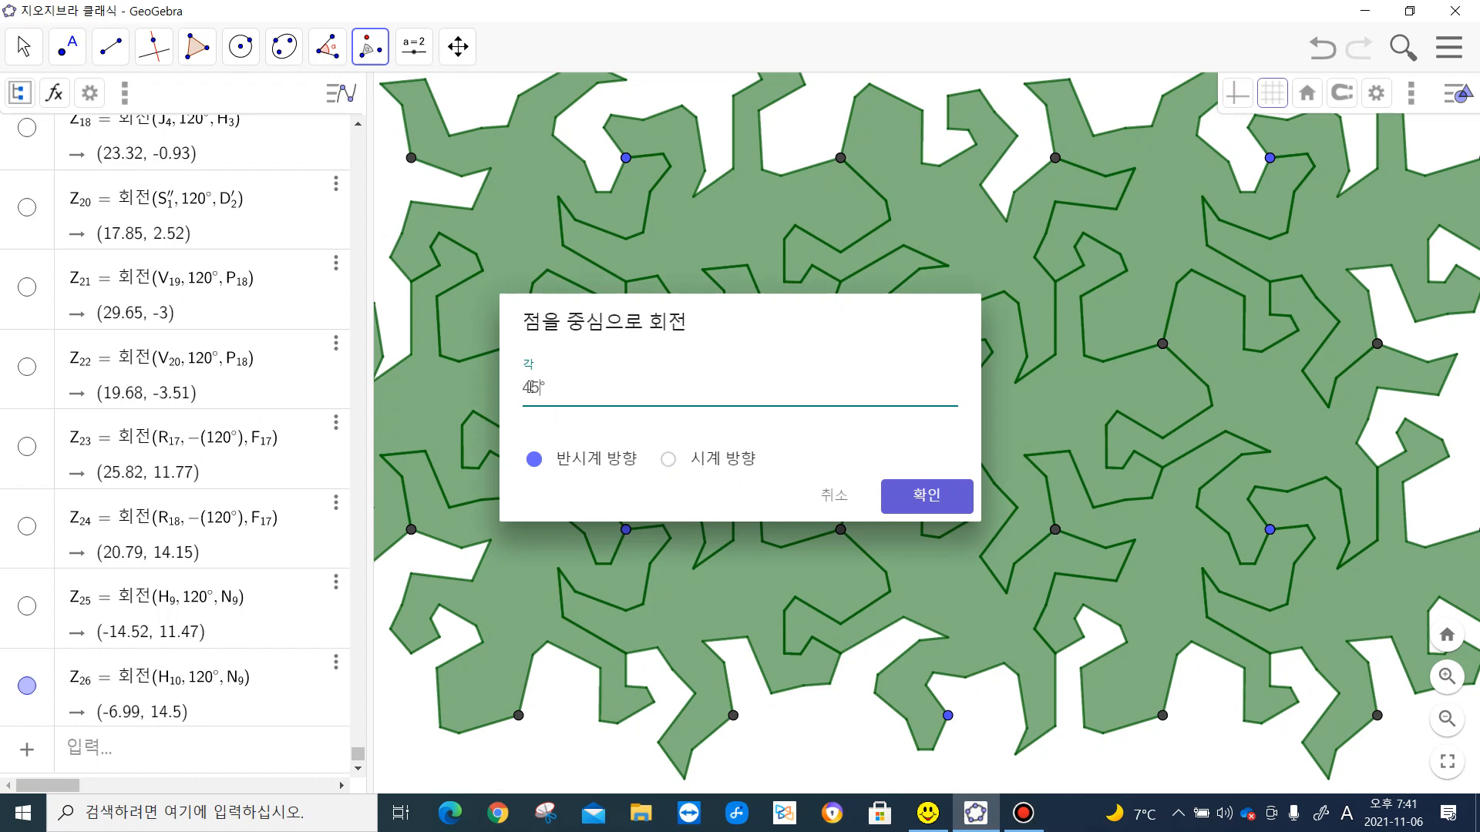
pyautogui.moveTo(543, 386); pyautogui.dragTo(524, 389)
pyautogui.write('120')
pyautogui.click(930, 497)
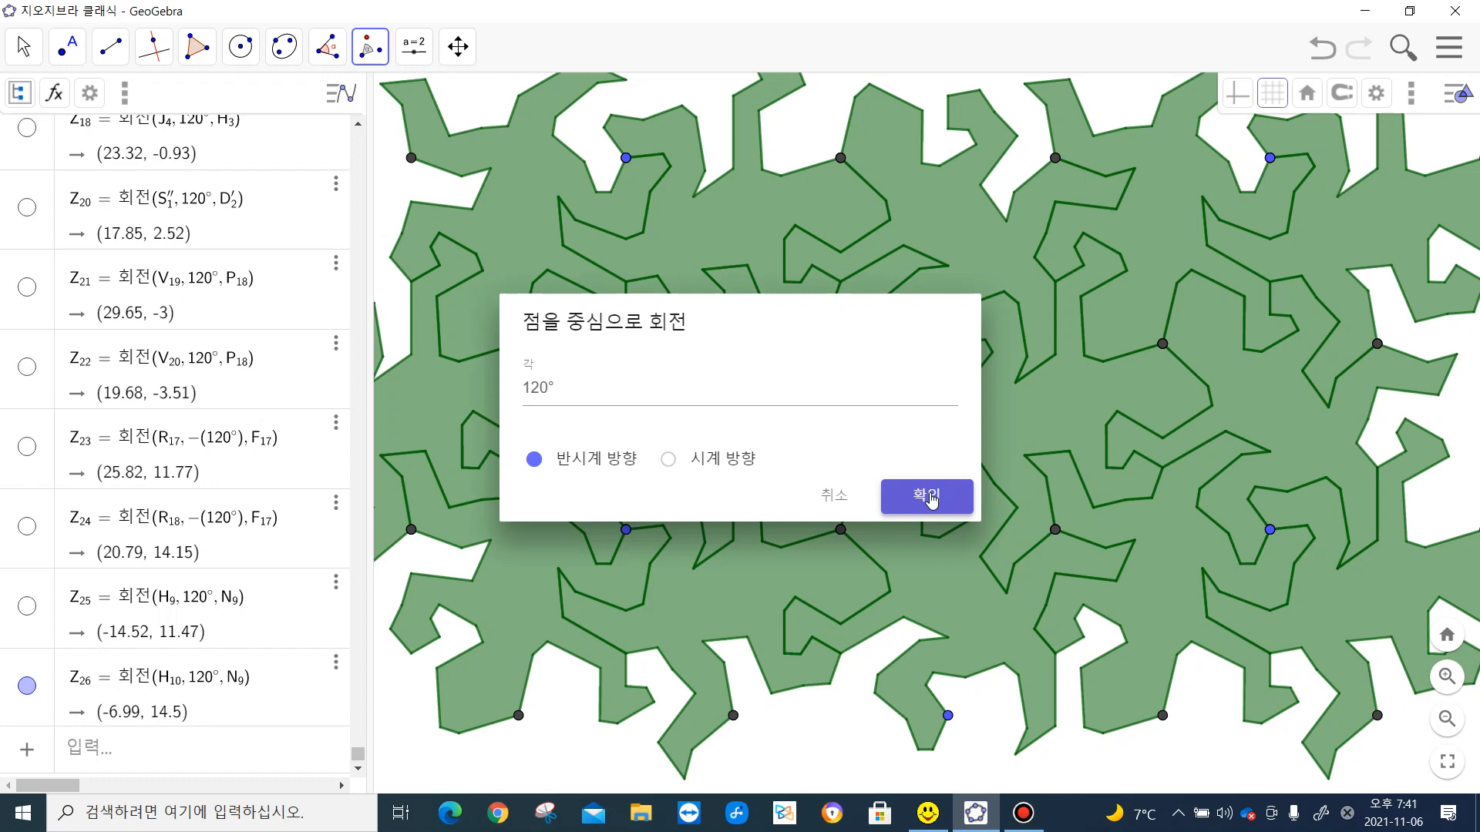
pyautogui.click(930, 498)
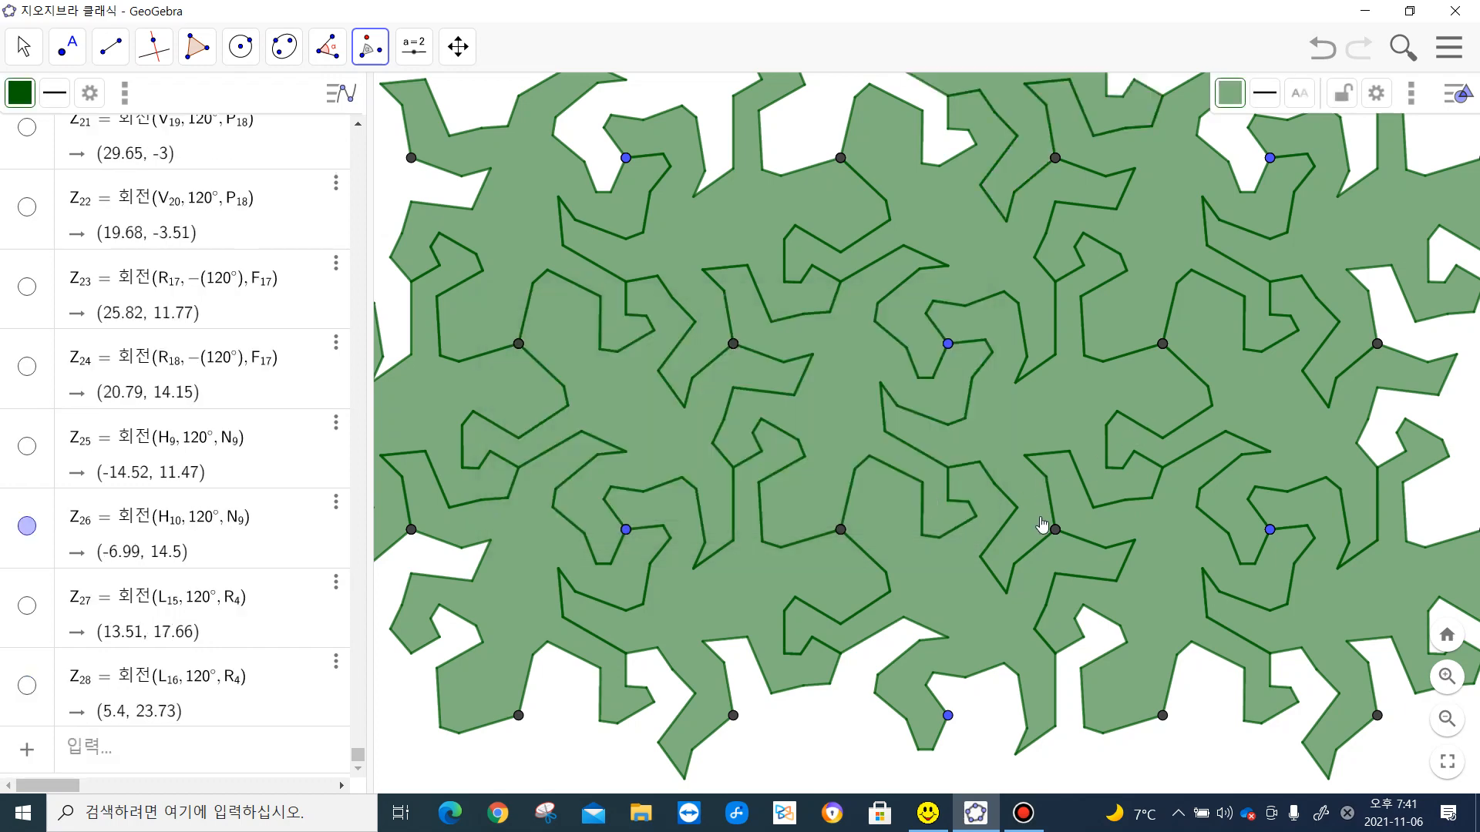
pyautogui.scroll(2, 1042, 524)
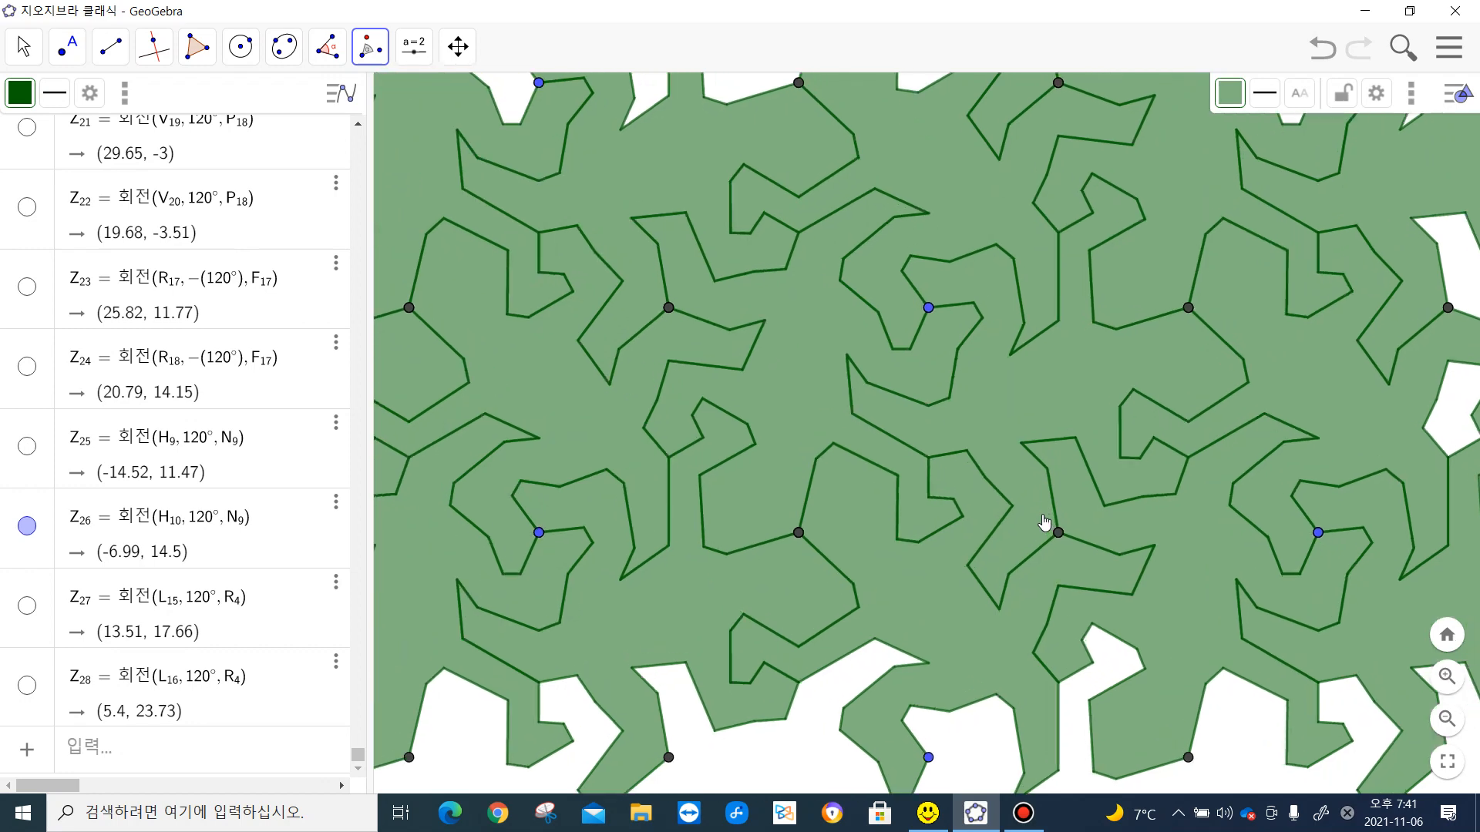
# - Select the four lizards that share the head-up orientation across the tessellation and recolor them blue
pyautogui.scroll(-1, 975, 492)
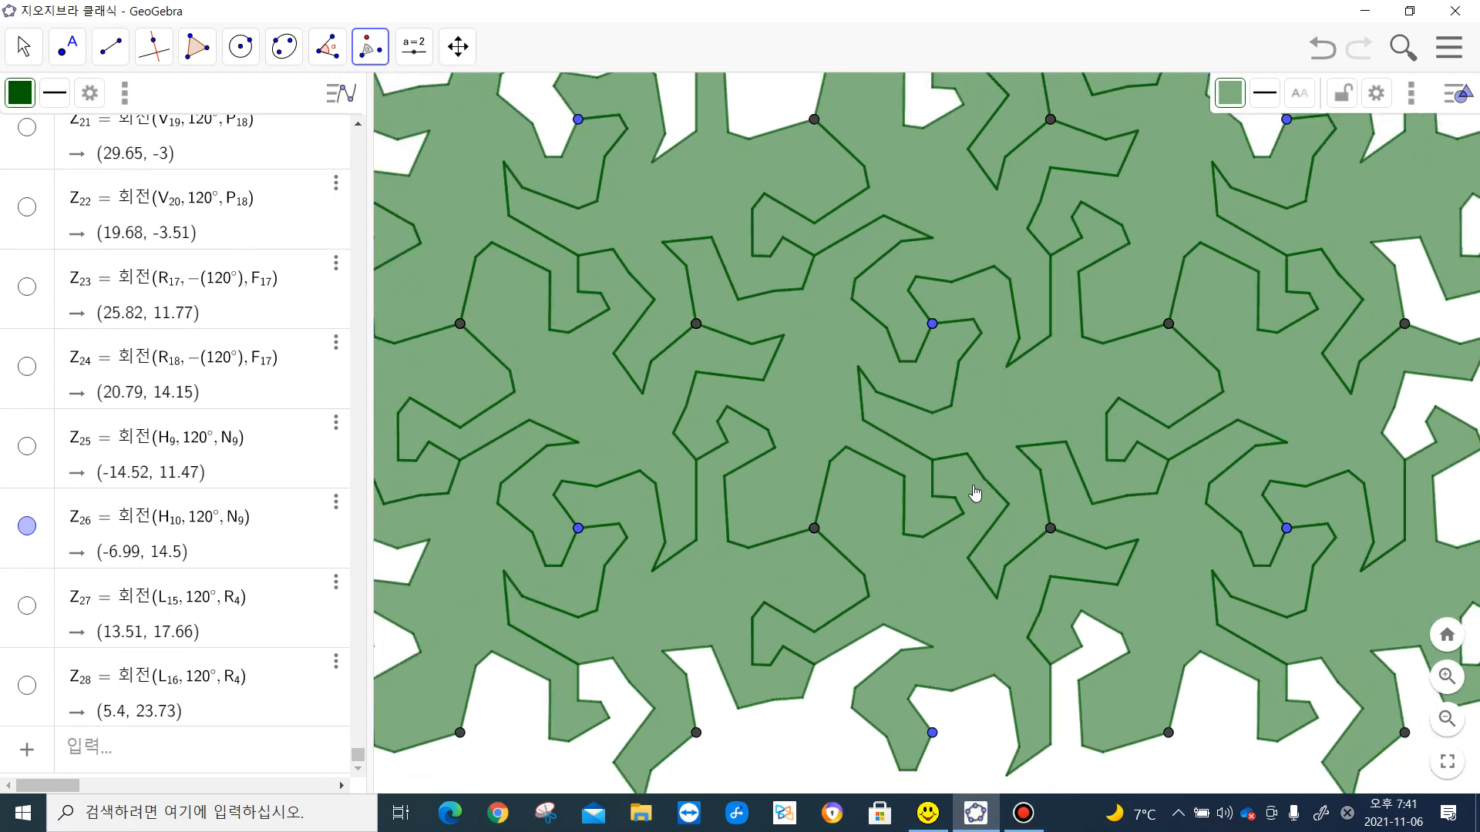
pyautogui.scroll(-2, 975, 492)
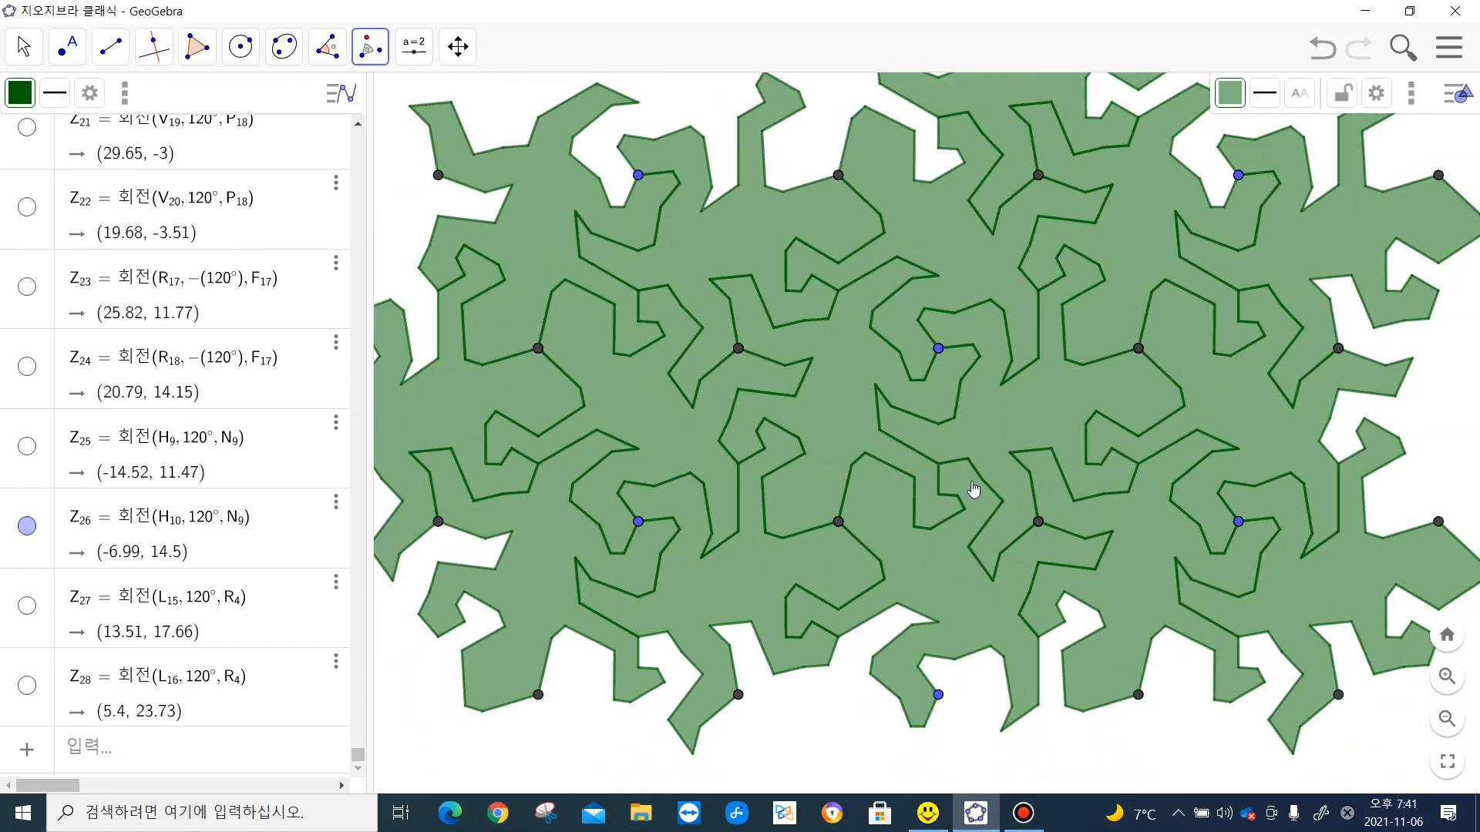
pyautogui.scroll(1, 973, 490)
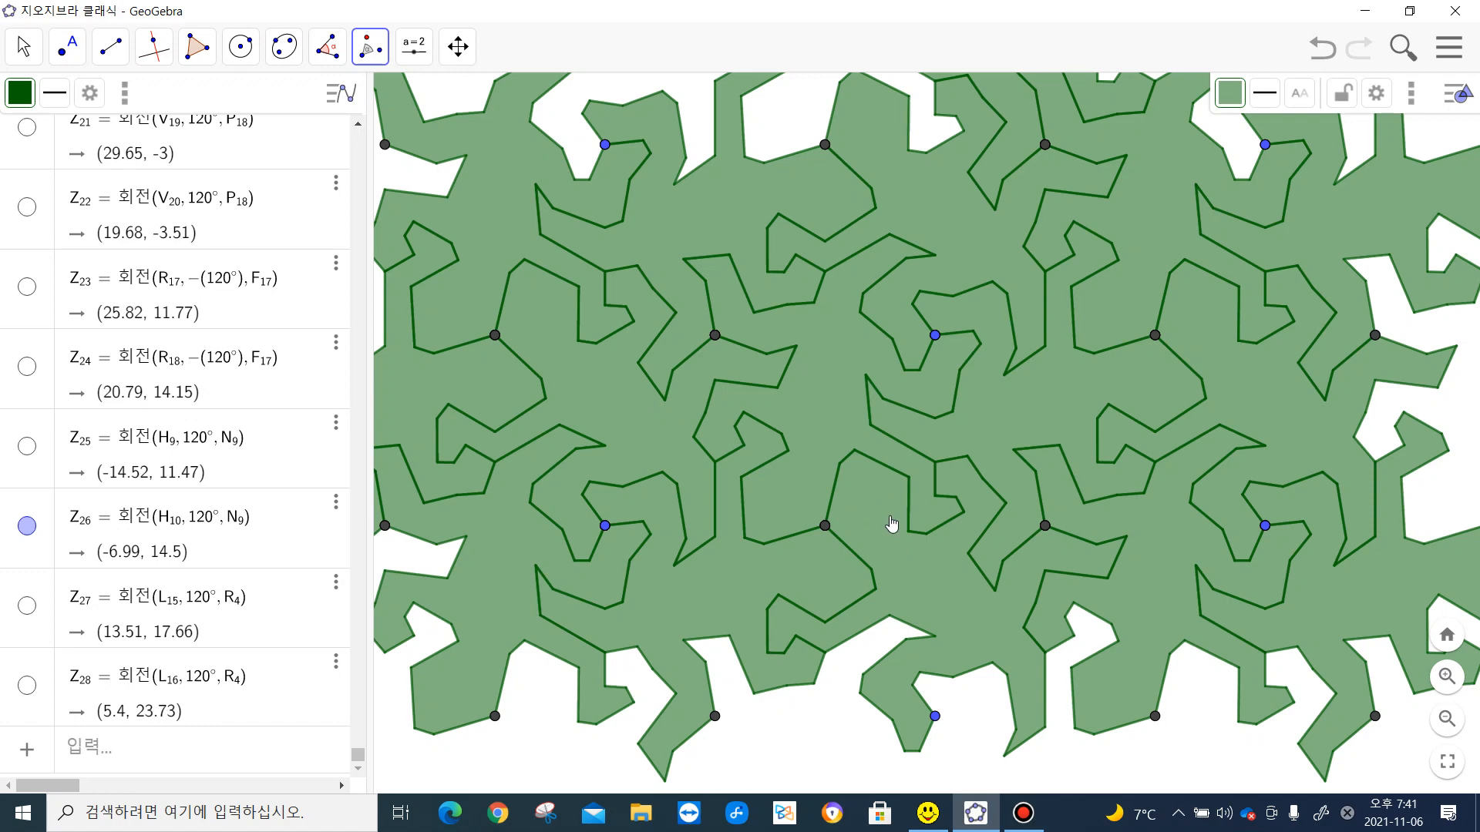
pyautogui.click(587, 396)
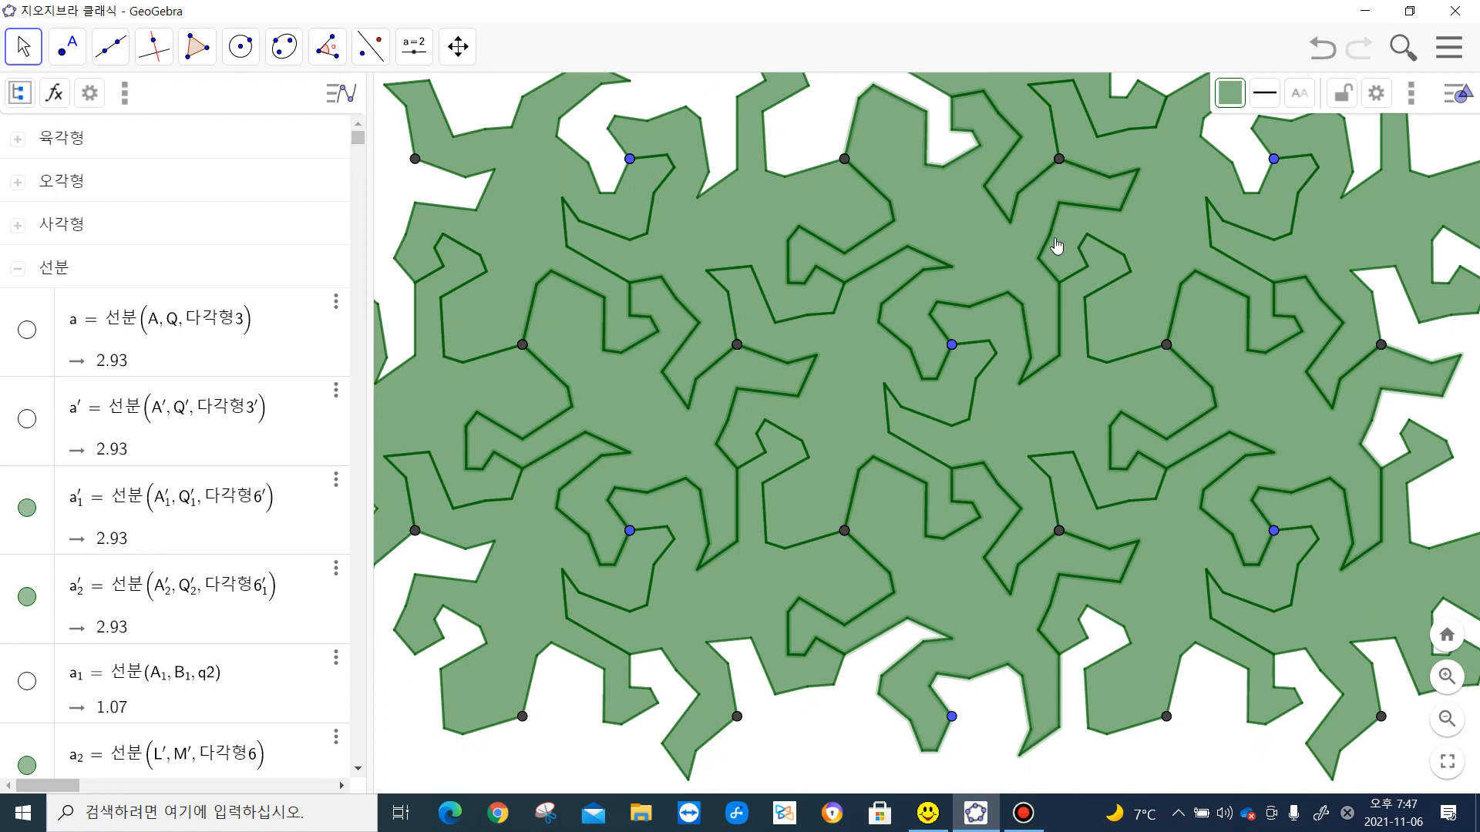
pyautogui.click(1238, 96)
pyautogui.click(1269, 135)
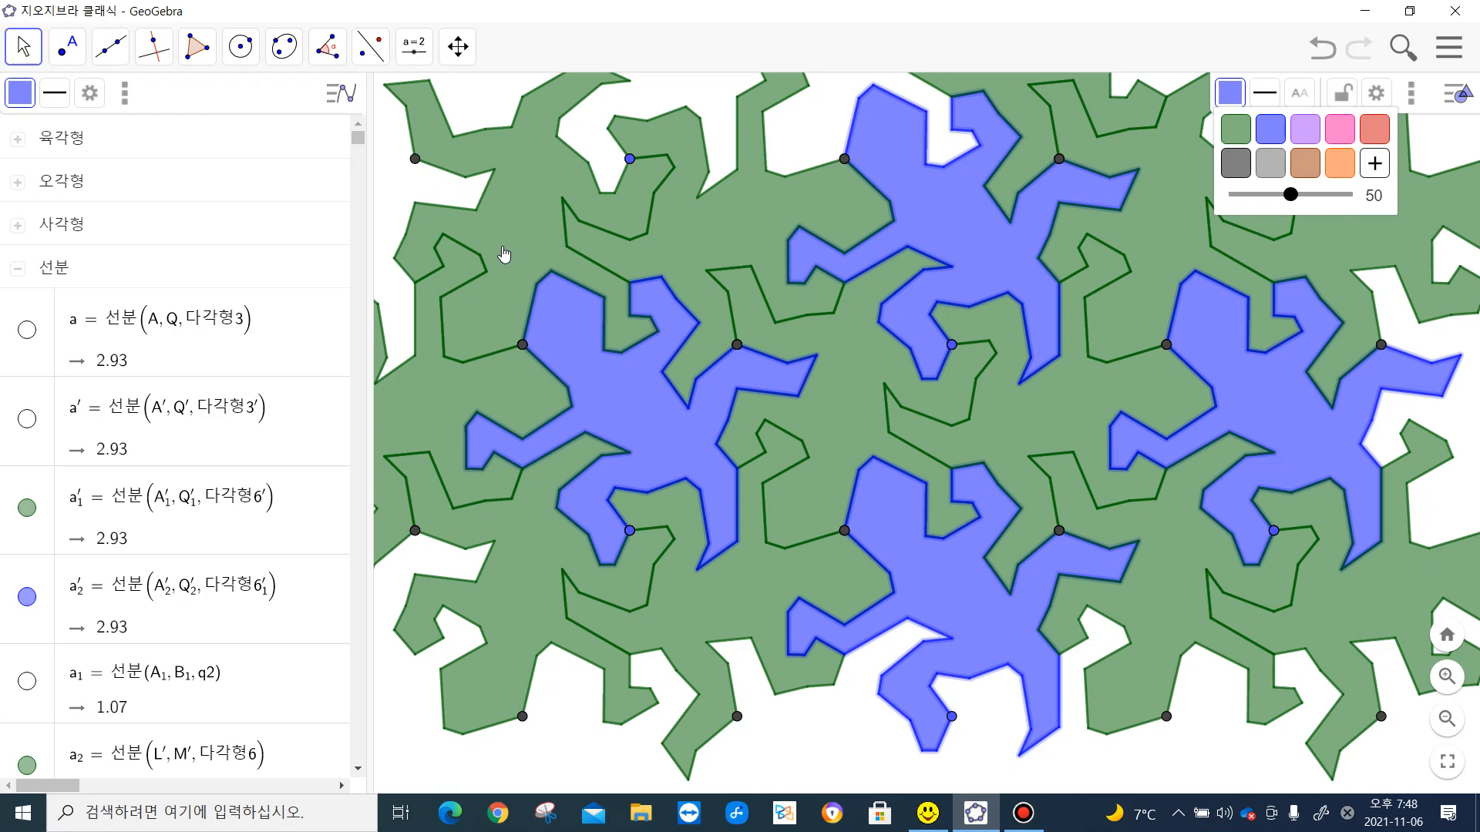
# - Select the five green lizards whose heads point down-left, in the centre and at the four outer positions, and recolor them pink
pyautogui.click(505, 254)
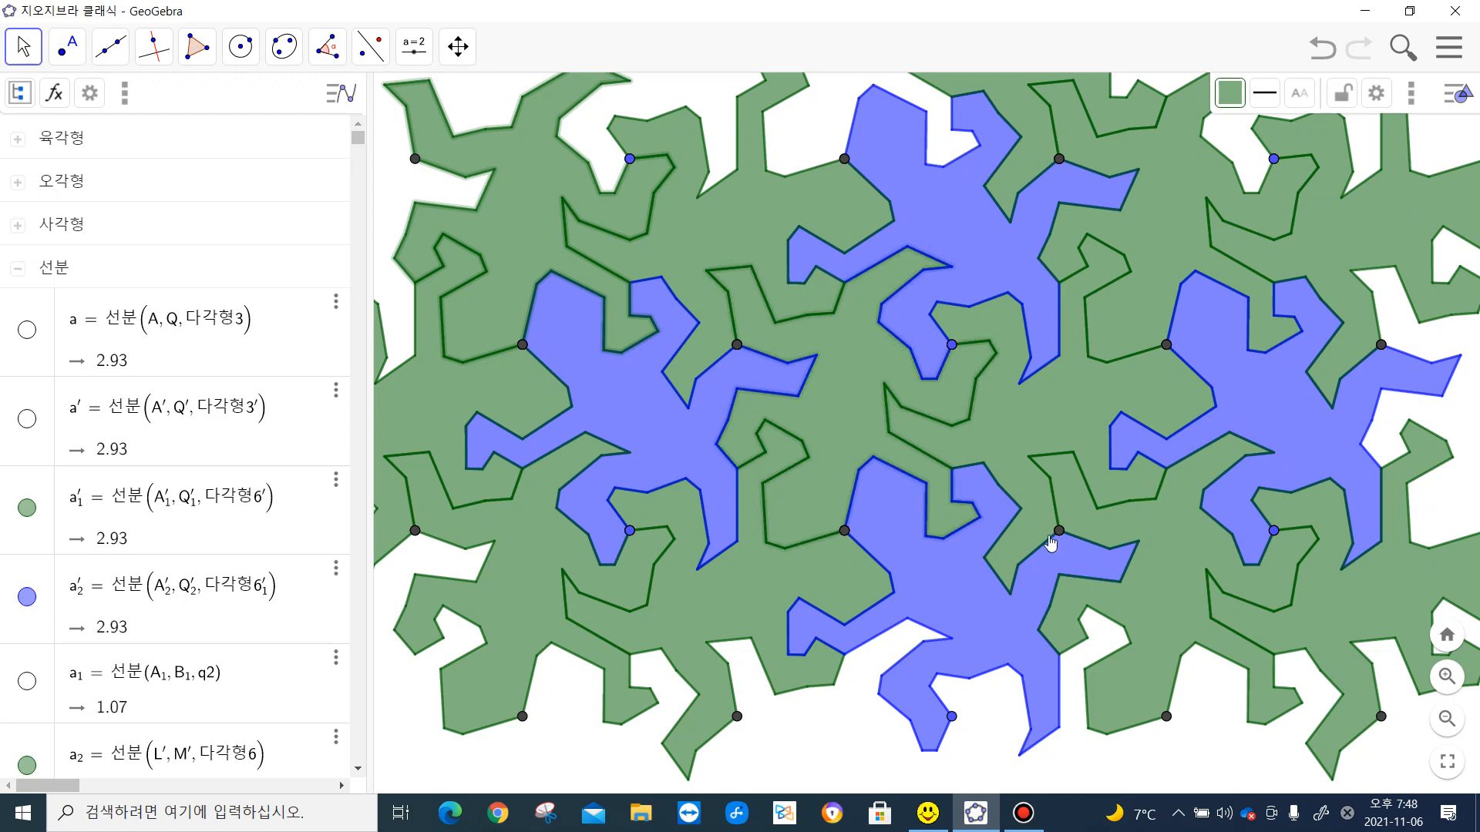
pyautogui.click(524, 603)
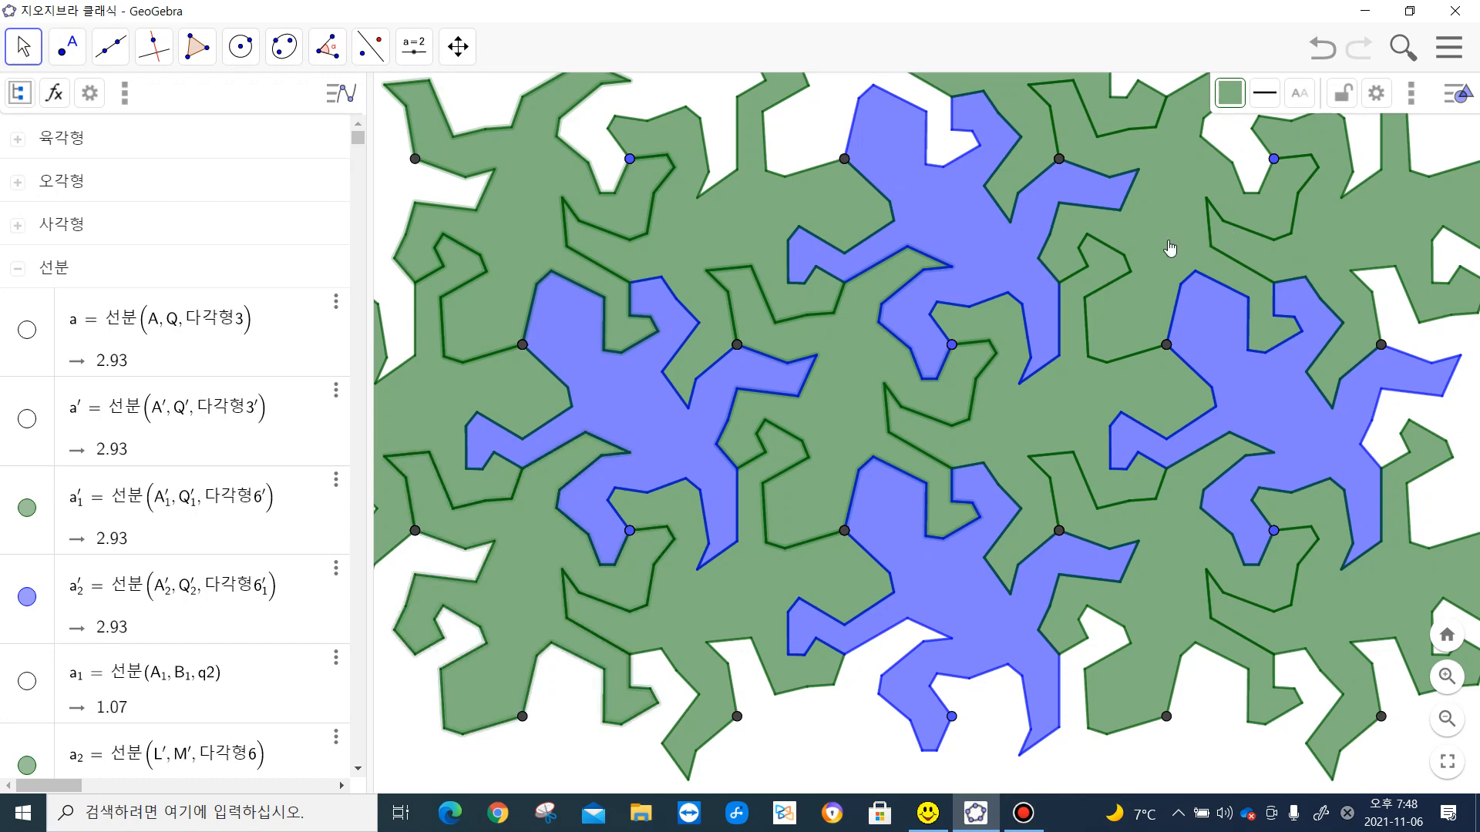
pyautogui.click(1164, 632)
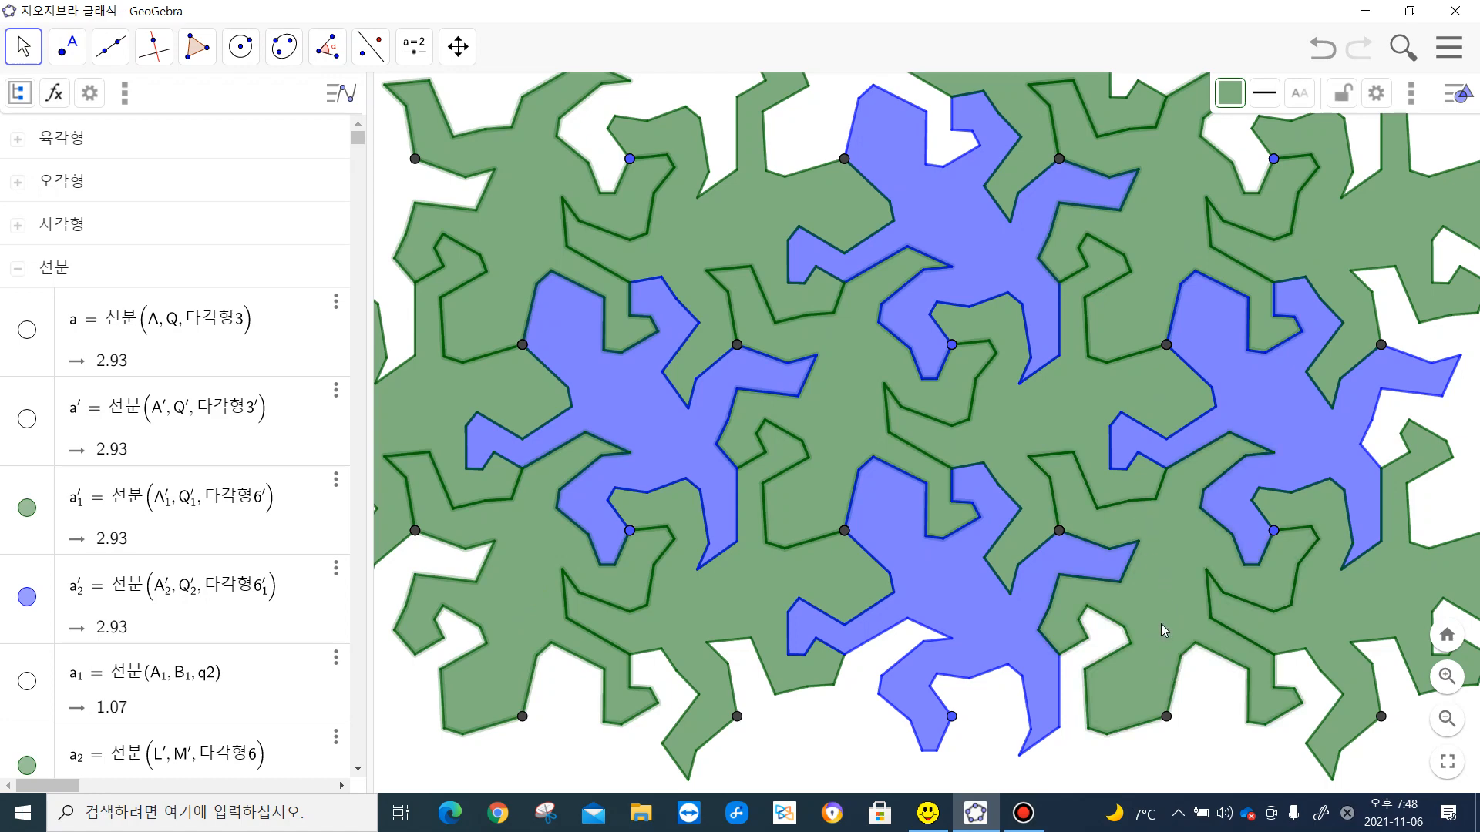
pyautogui.click(1231, 99)
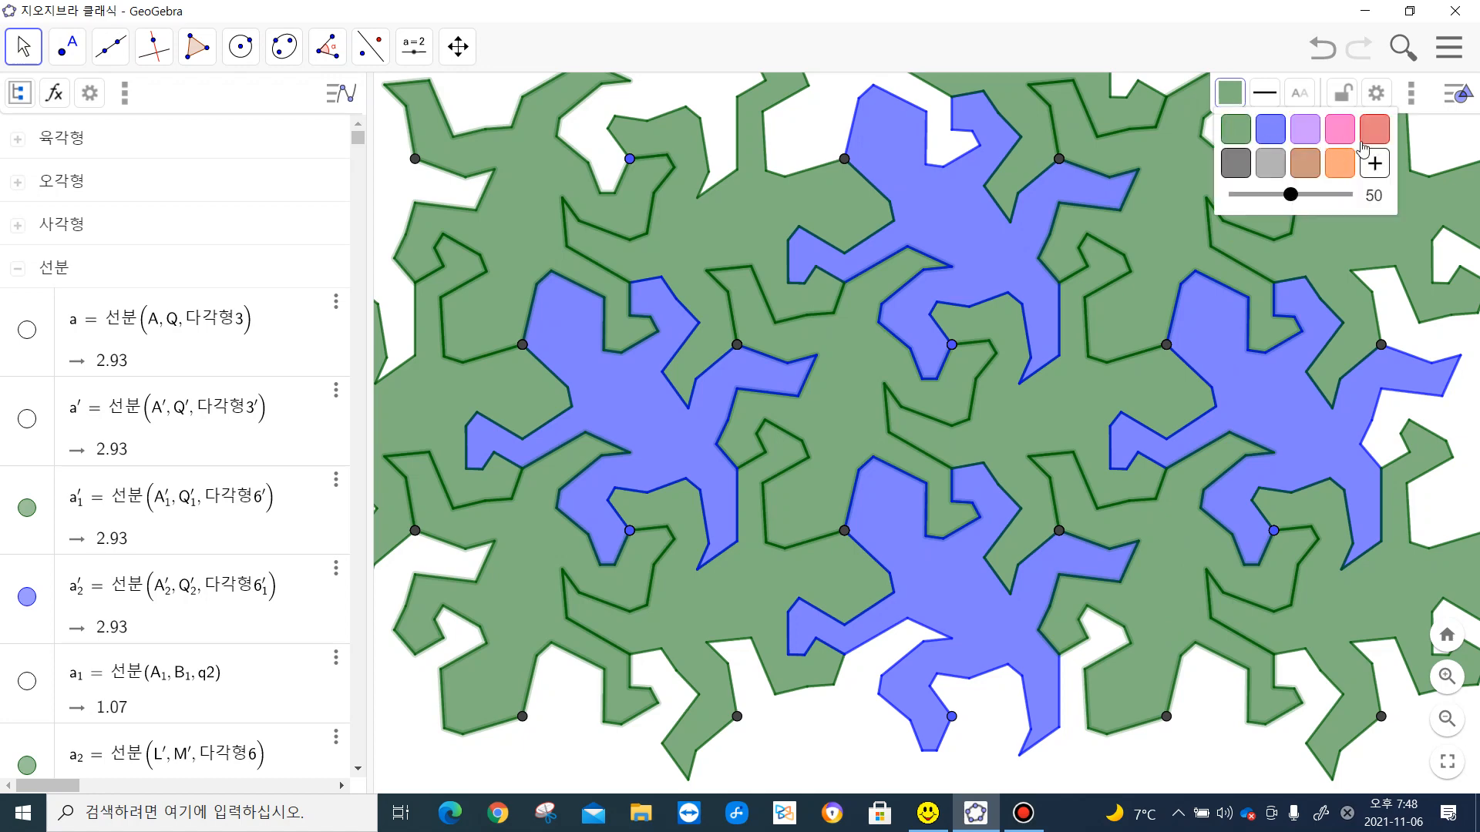
pyautogui.click(1341, 131)
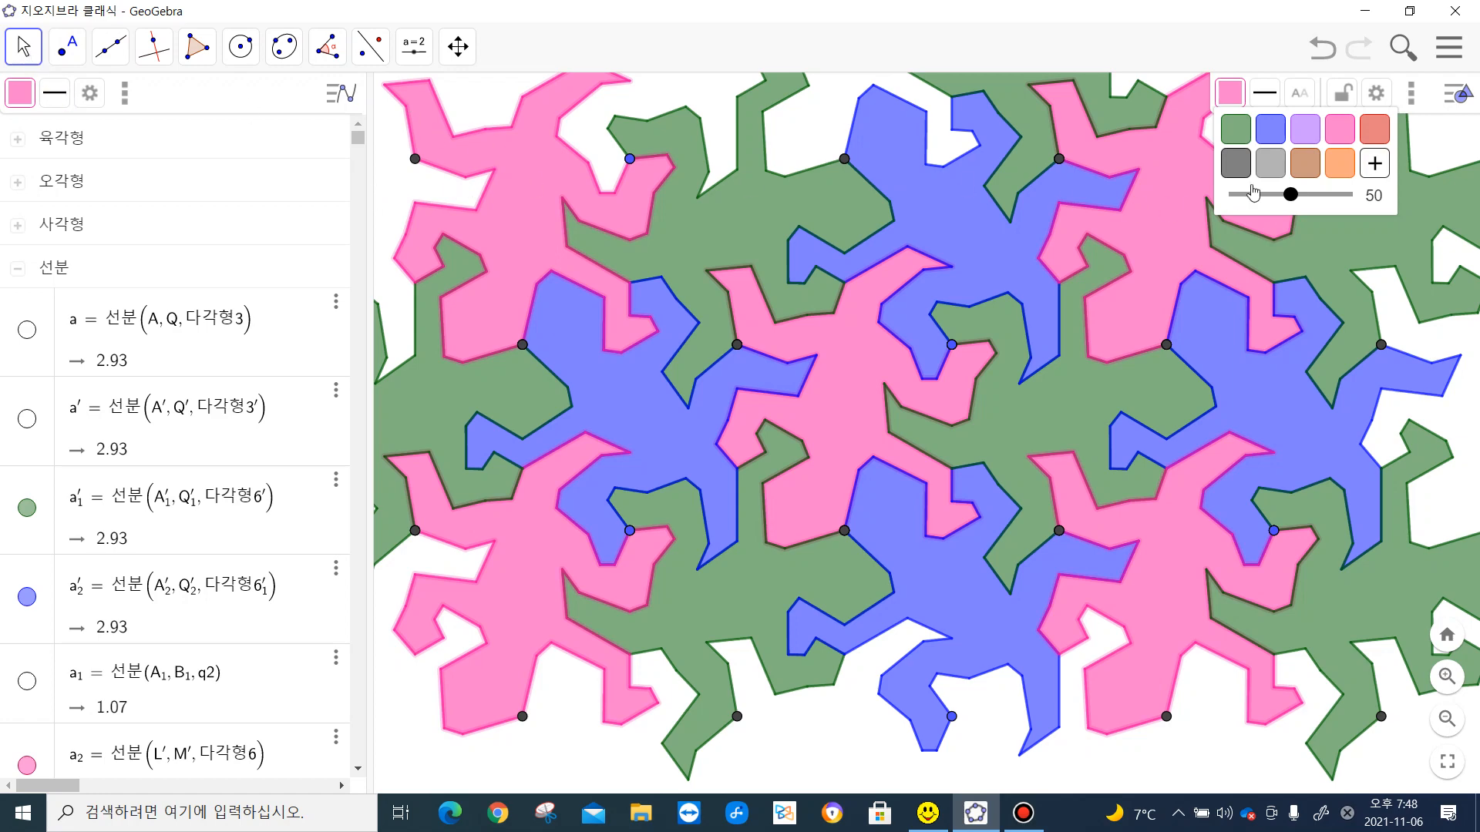
pyautogui.click(1464, 98)
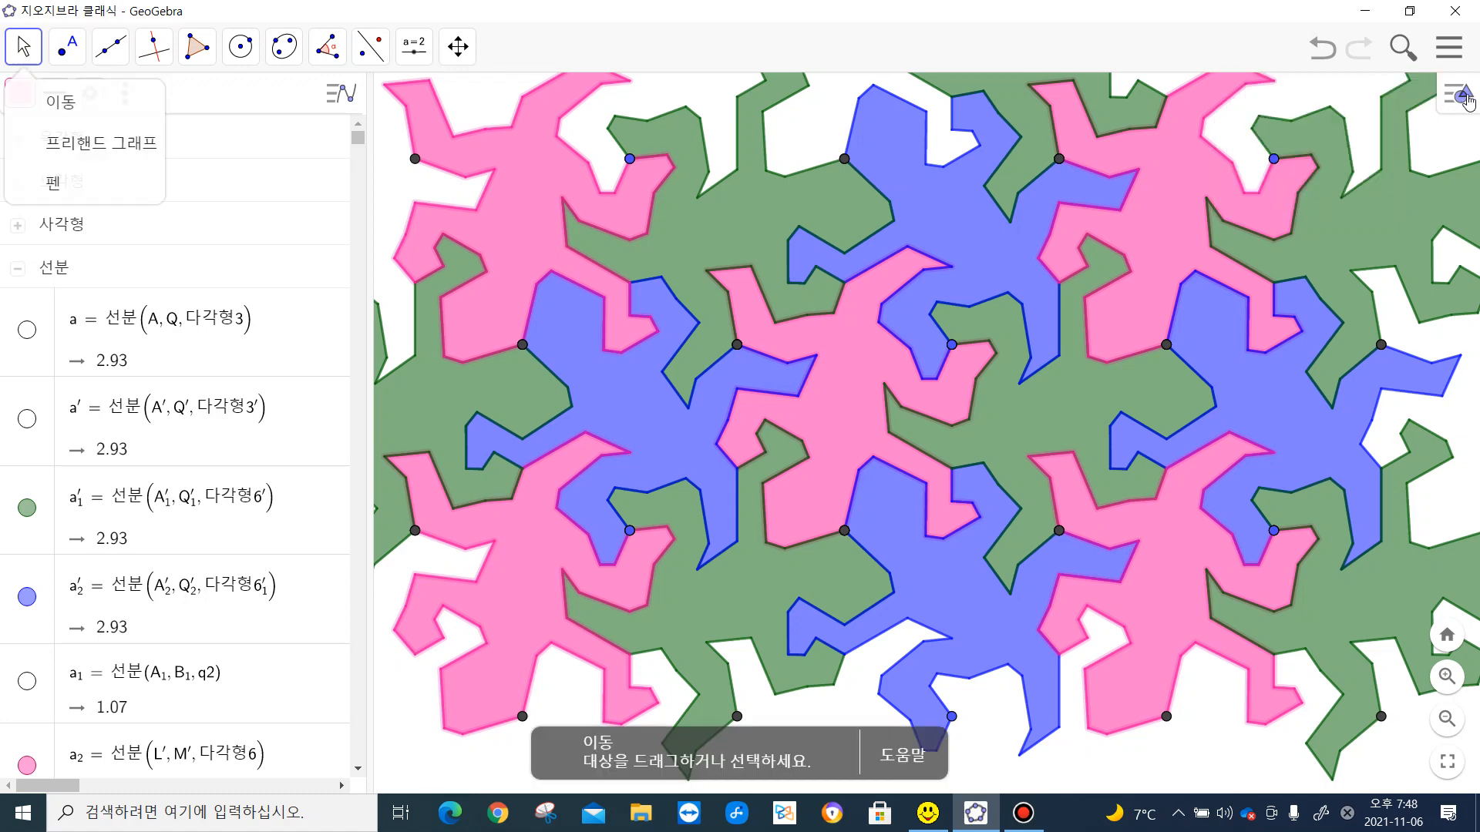
# - Switch to the Snipping Tool and capture a rectangular snip of the gap-free central part of the three-coloured tessellation
pyautogui.click(540, 809)
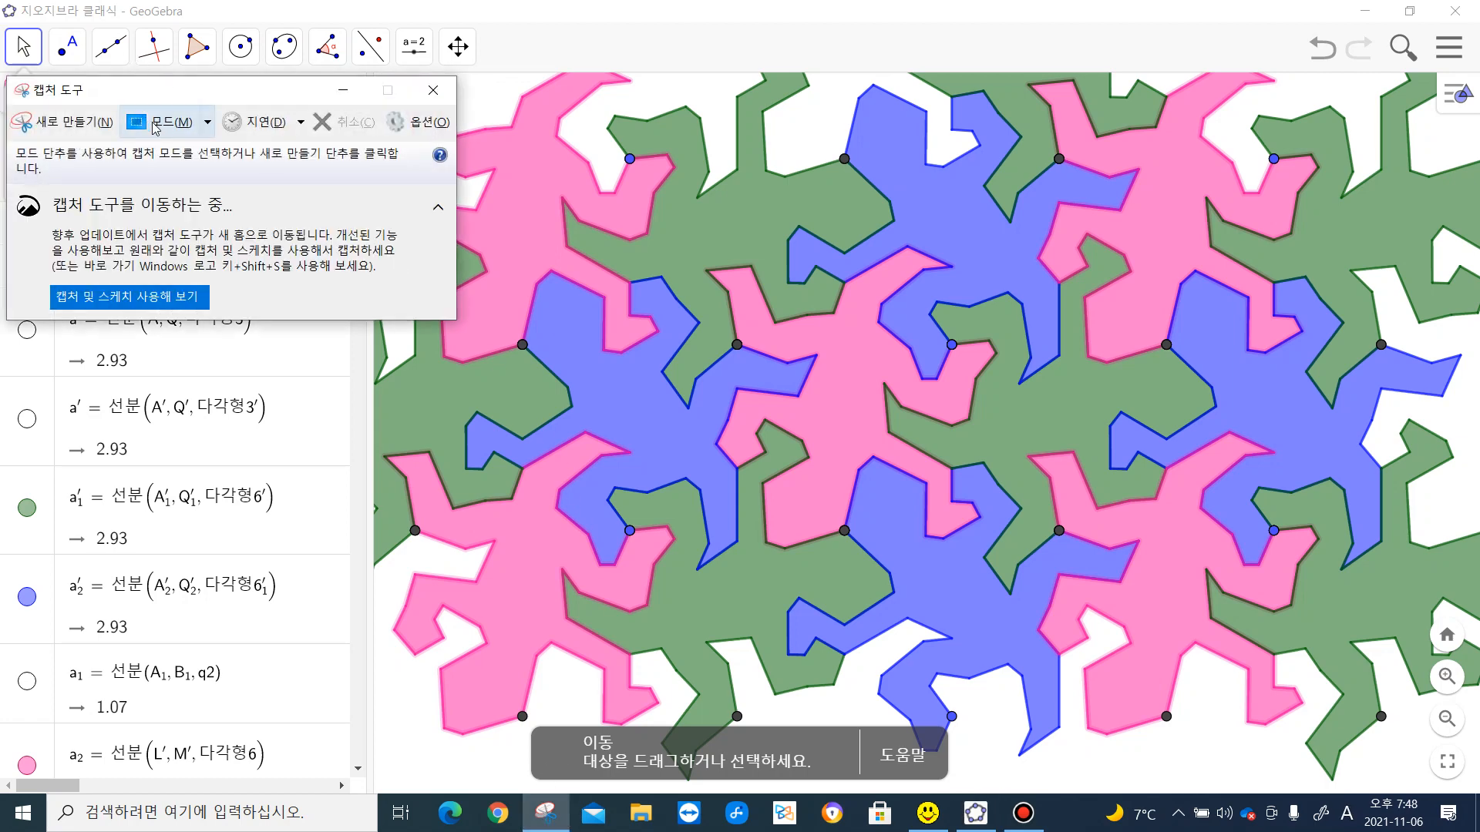
pyautogui.click(64, 131)
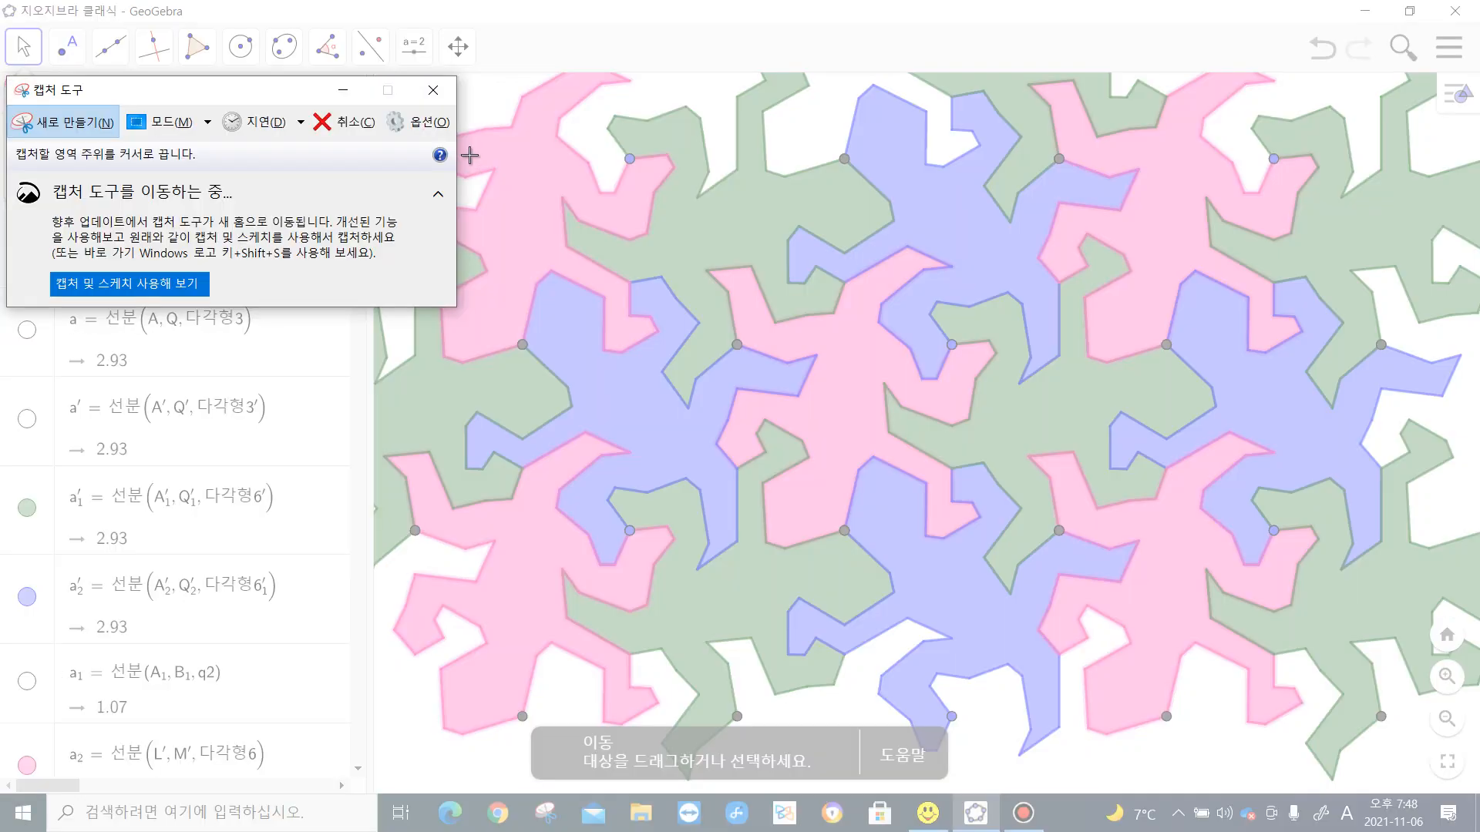
pyautogui.moveTo(512, 188); pyautogui.dragTo(1343, 613)
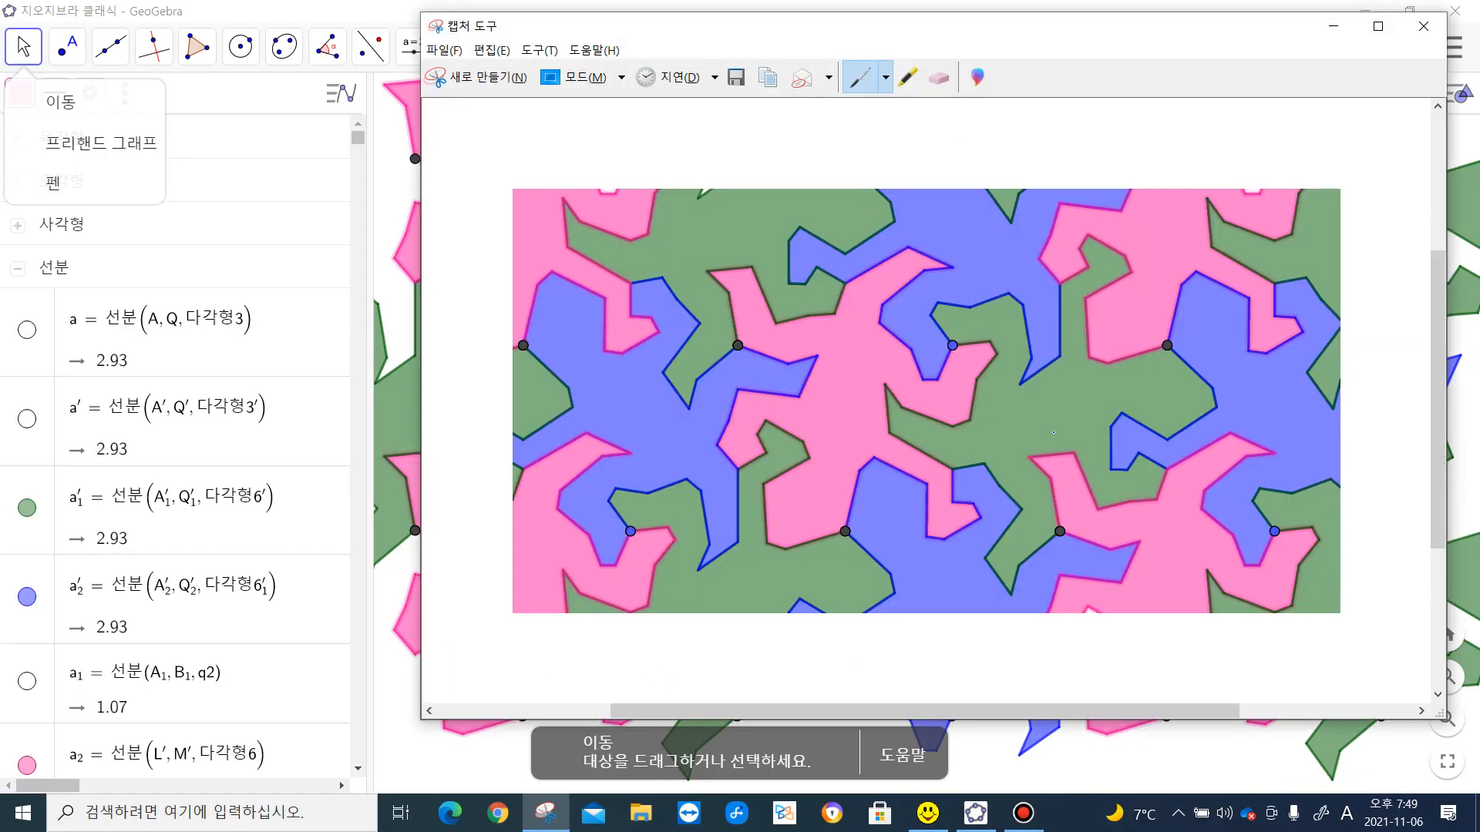